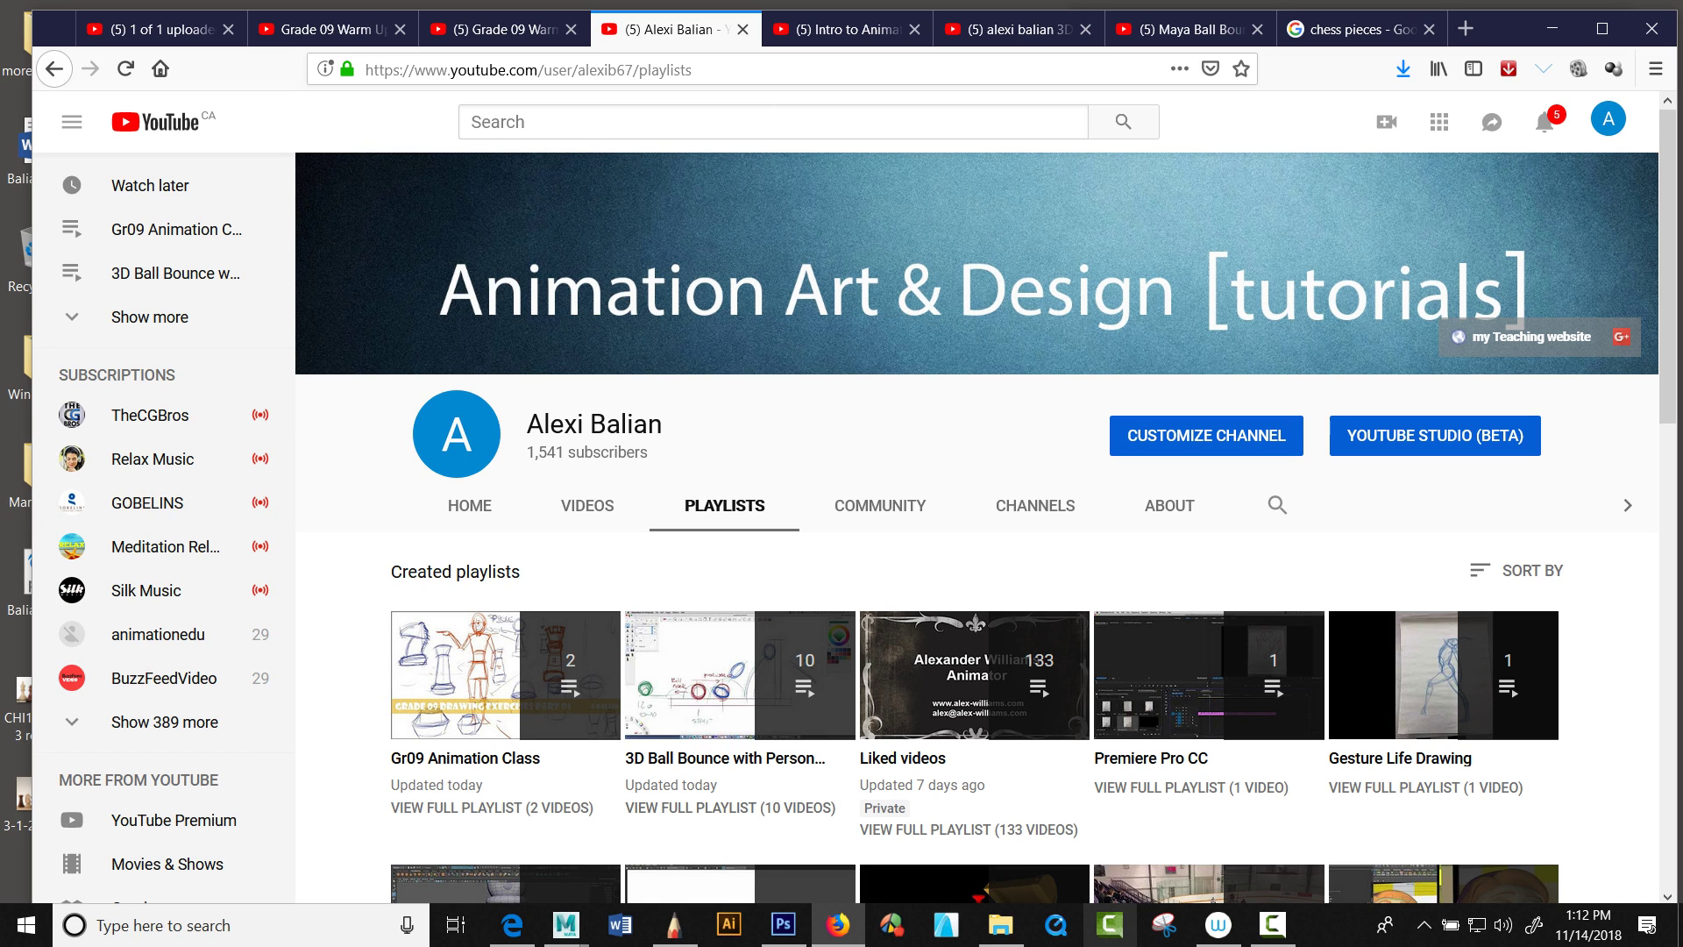
Step: Switch to Autodesk SketchBook to examine the chess-piece and figure sketches in Gr09_WarmUpDrawingLessons.tif
mouse_move(512, 925)
mouse_move(566, 925)
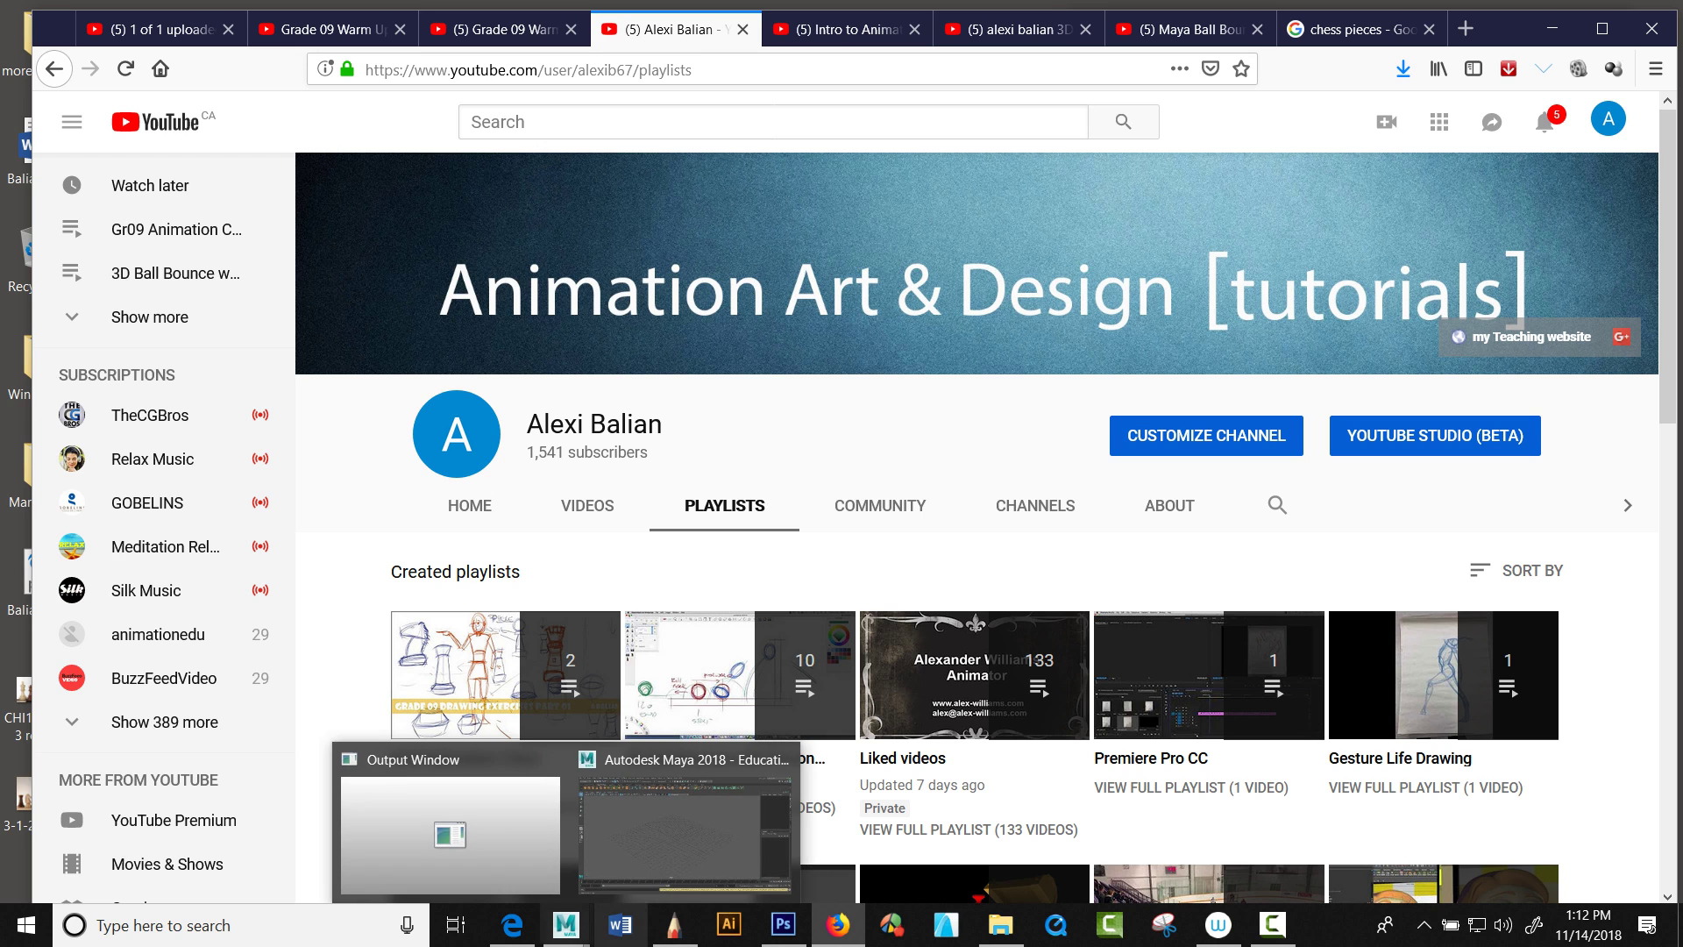
left_click(673, 924)
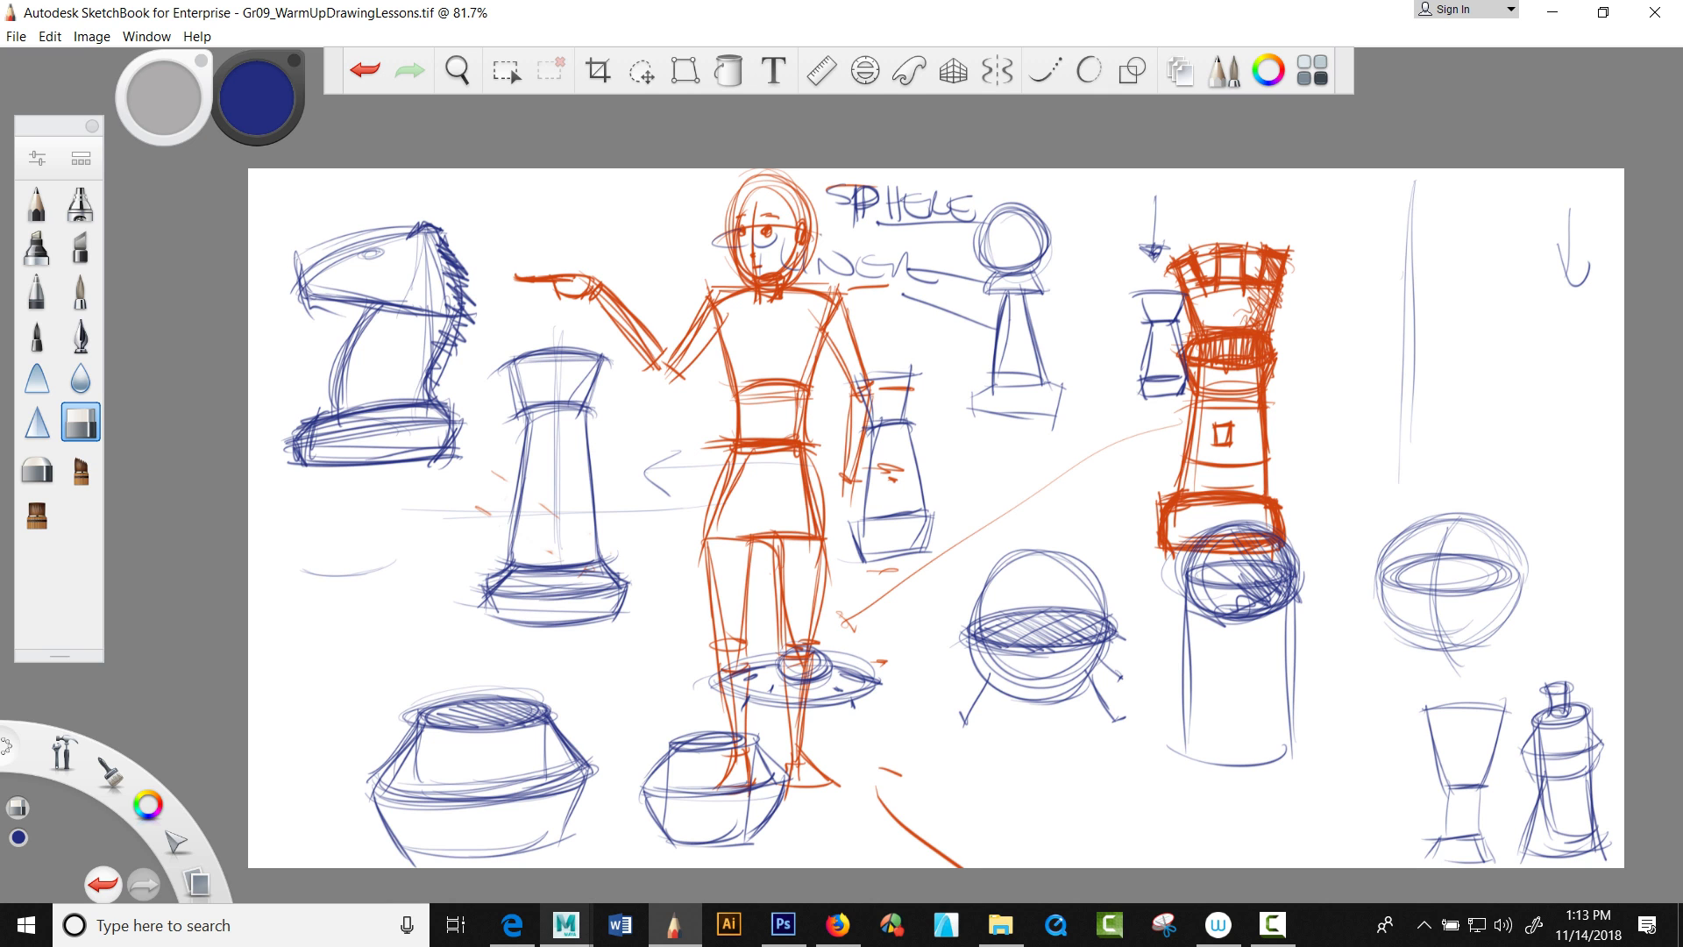
Step: Switch to the Autodesk Maya window and choose the Modeling menu set
left_click(565, 925)
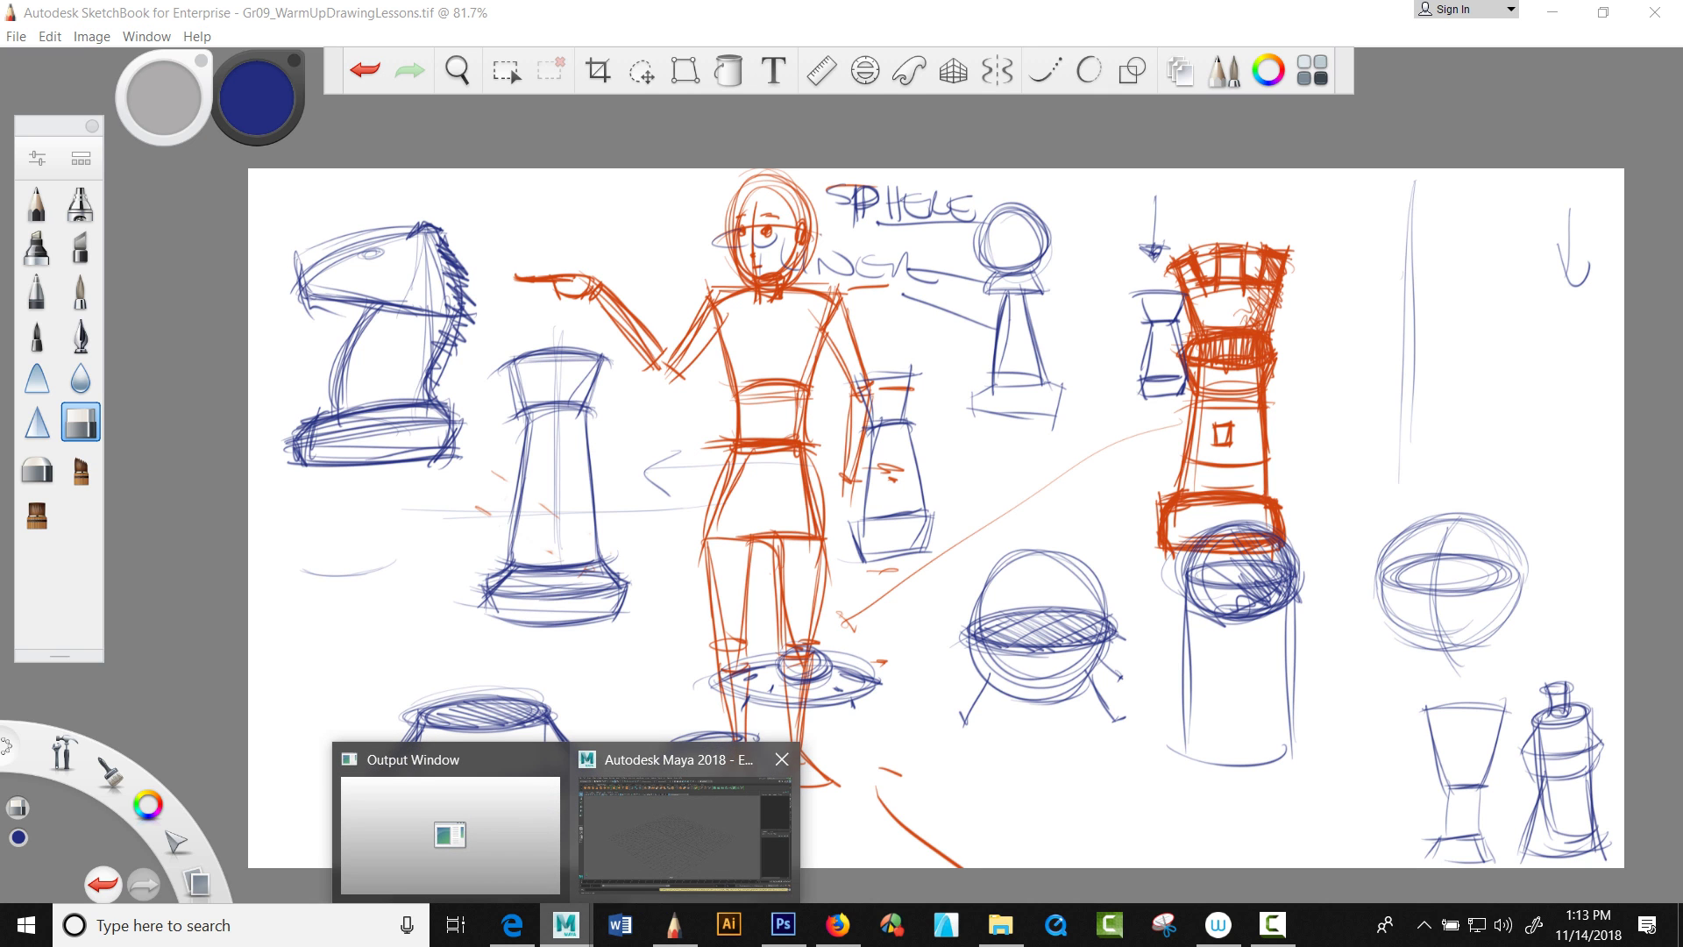
left_click(685, 836)
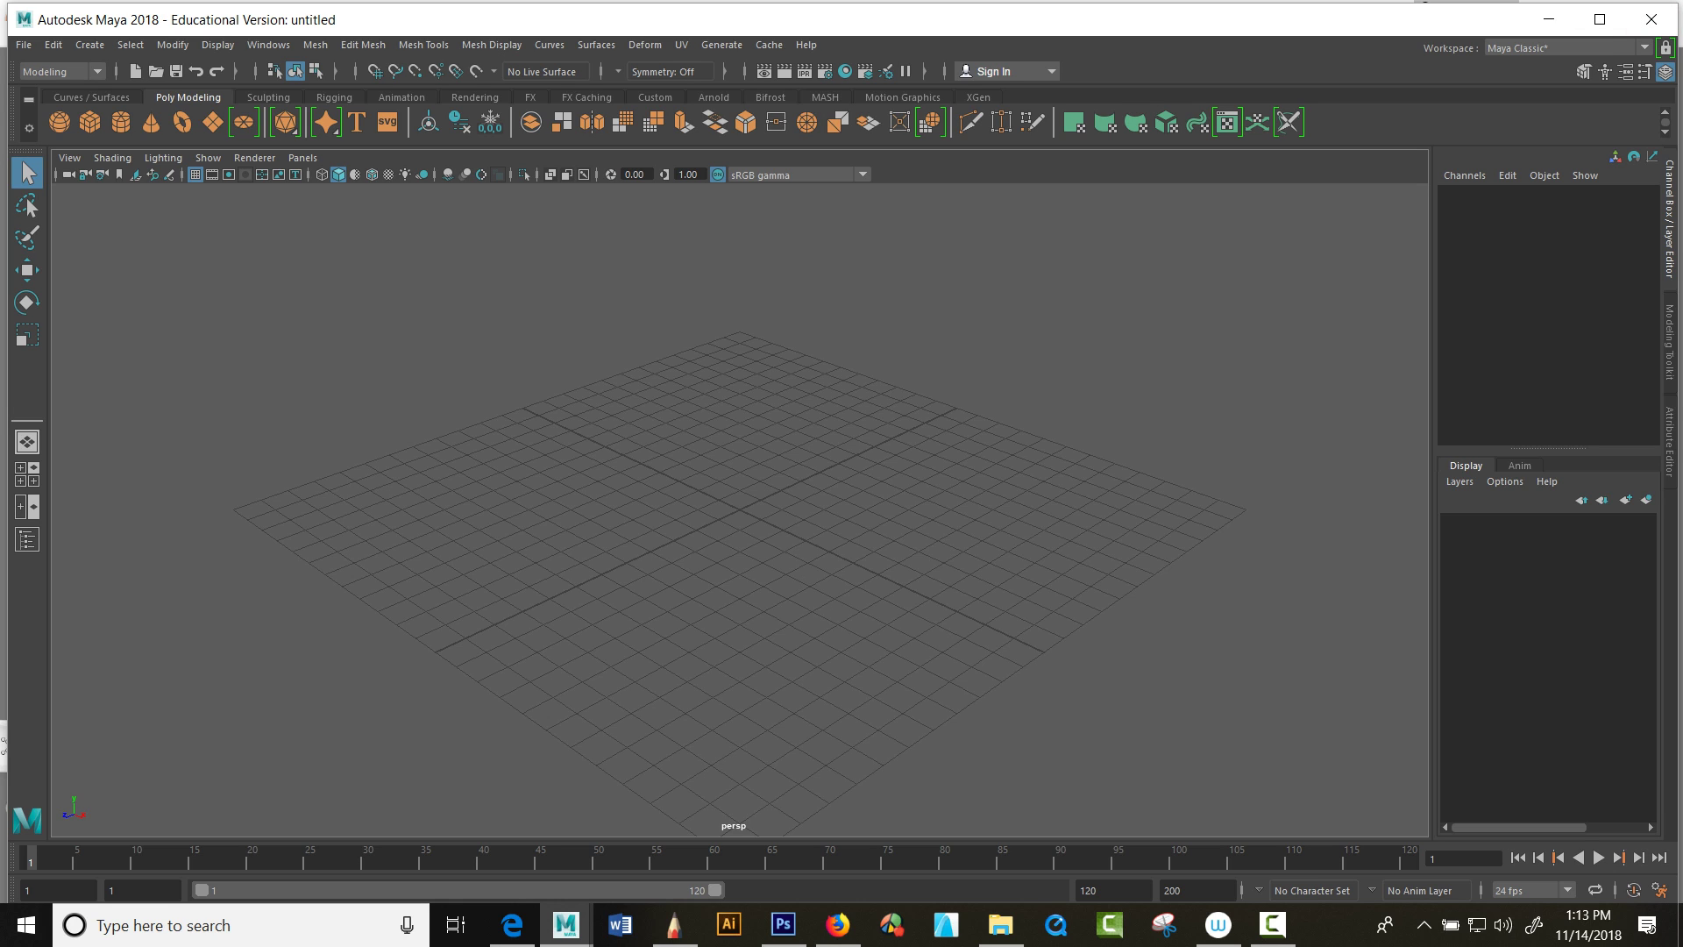
left_click(63, 72)
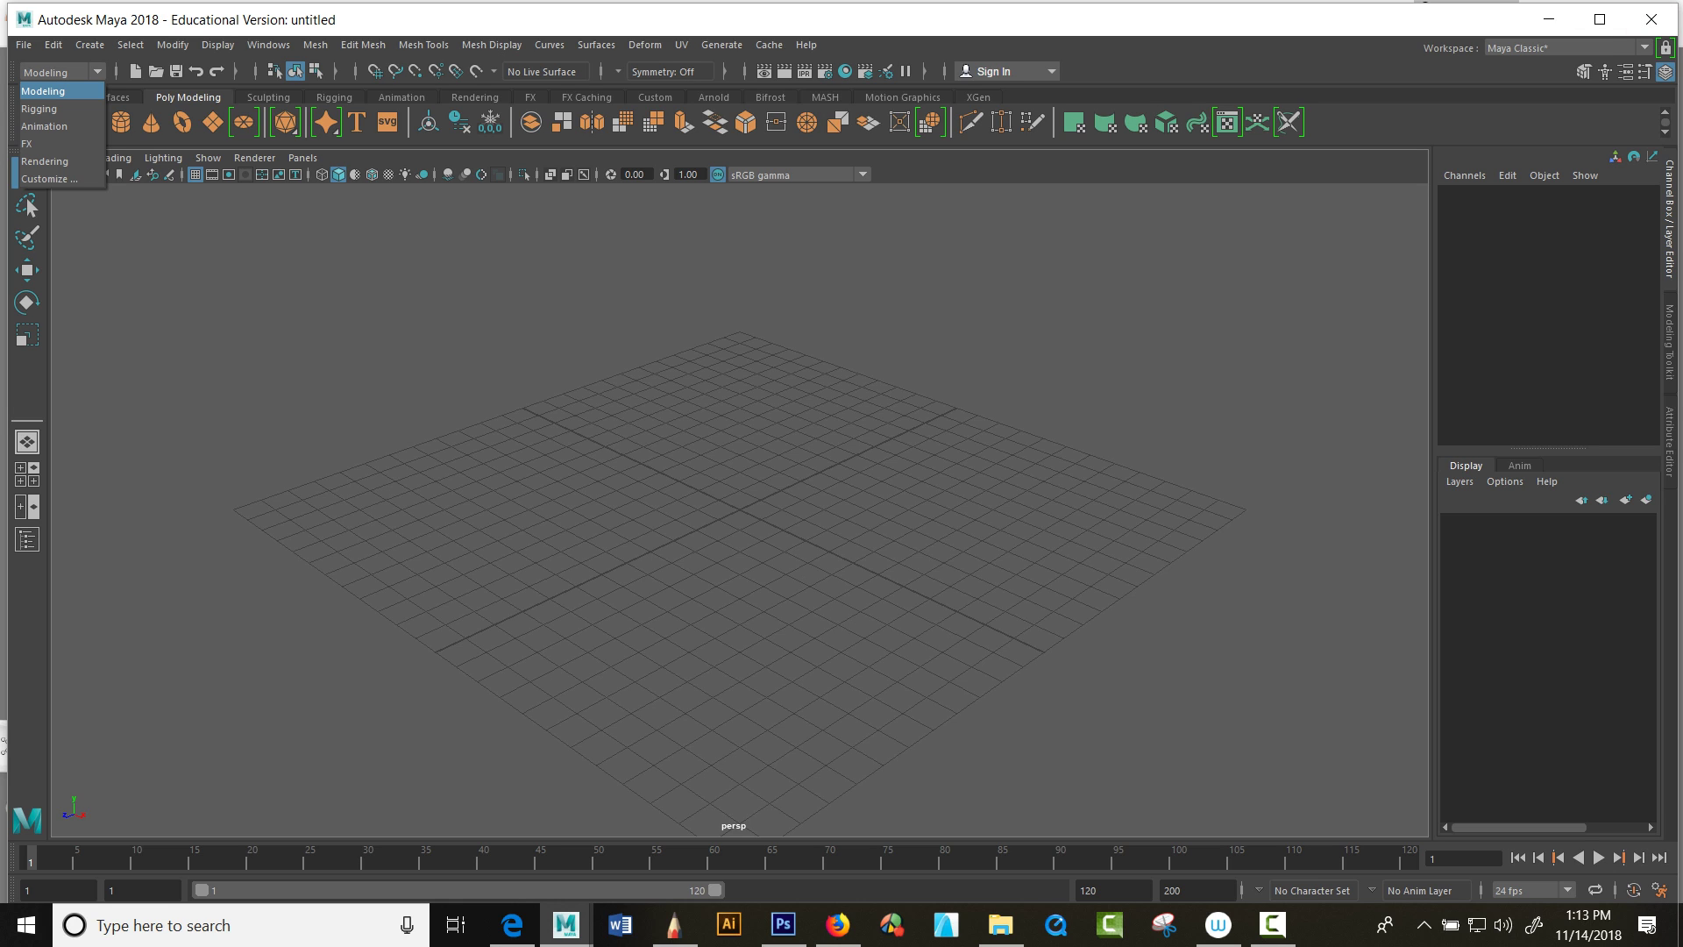
left_click(54, 91)
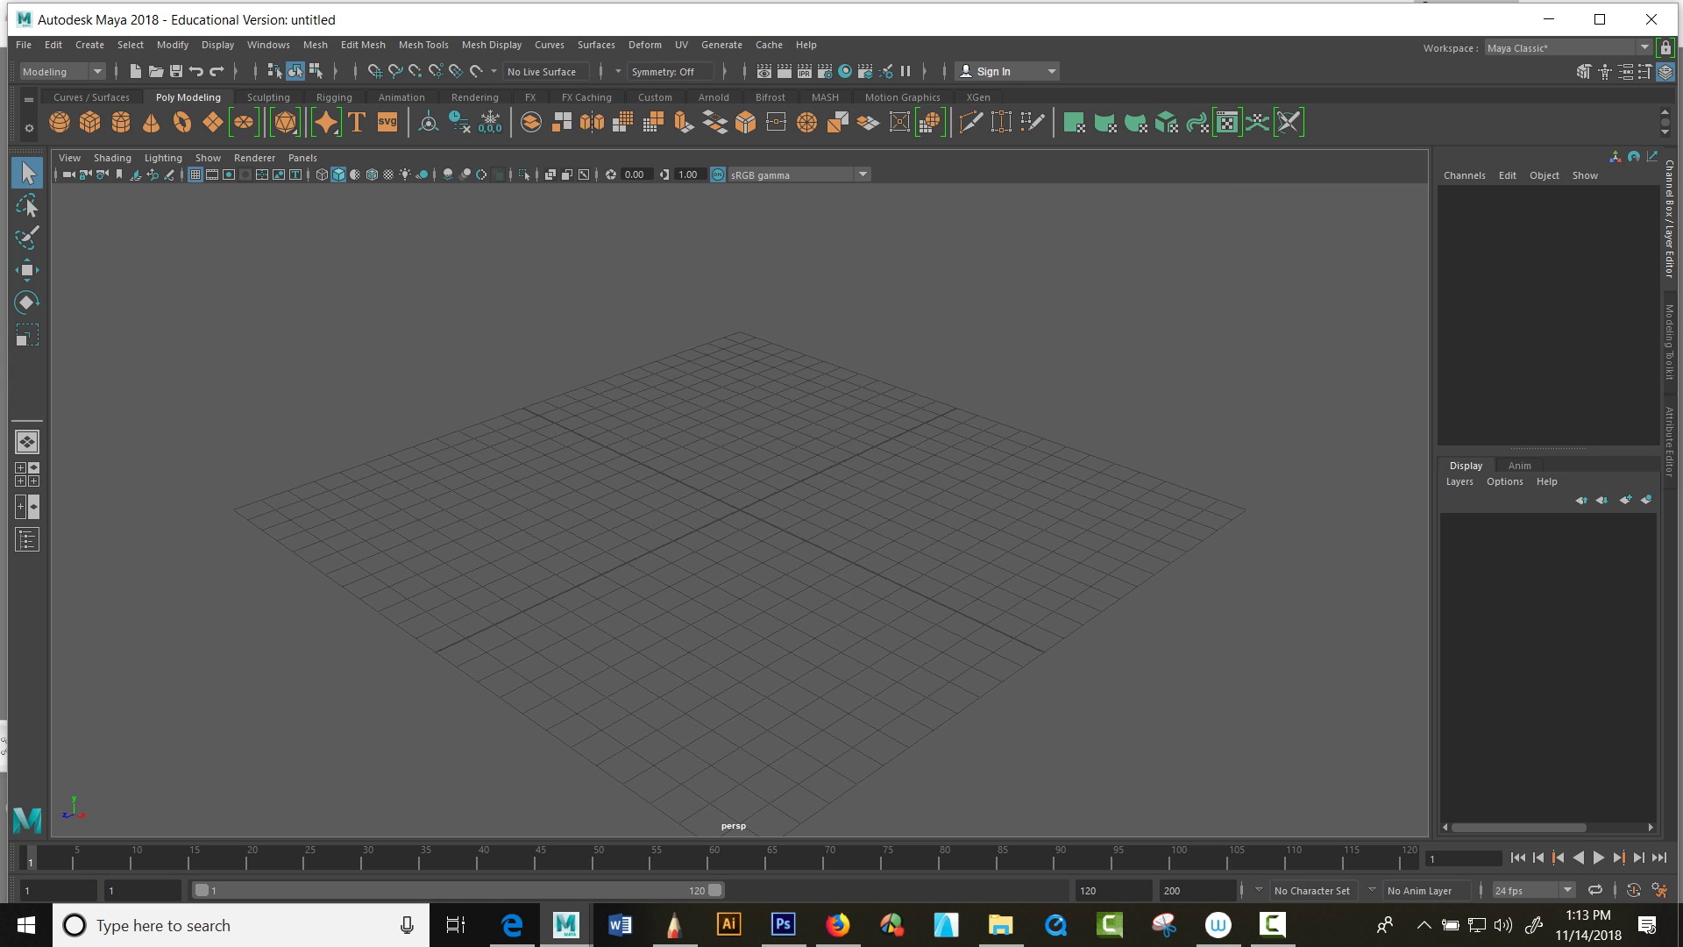
double_click(469, 12)
left_click_drag(469, 12, 470, 18)
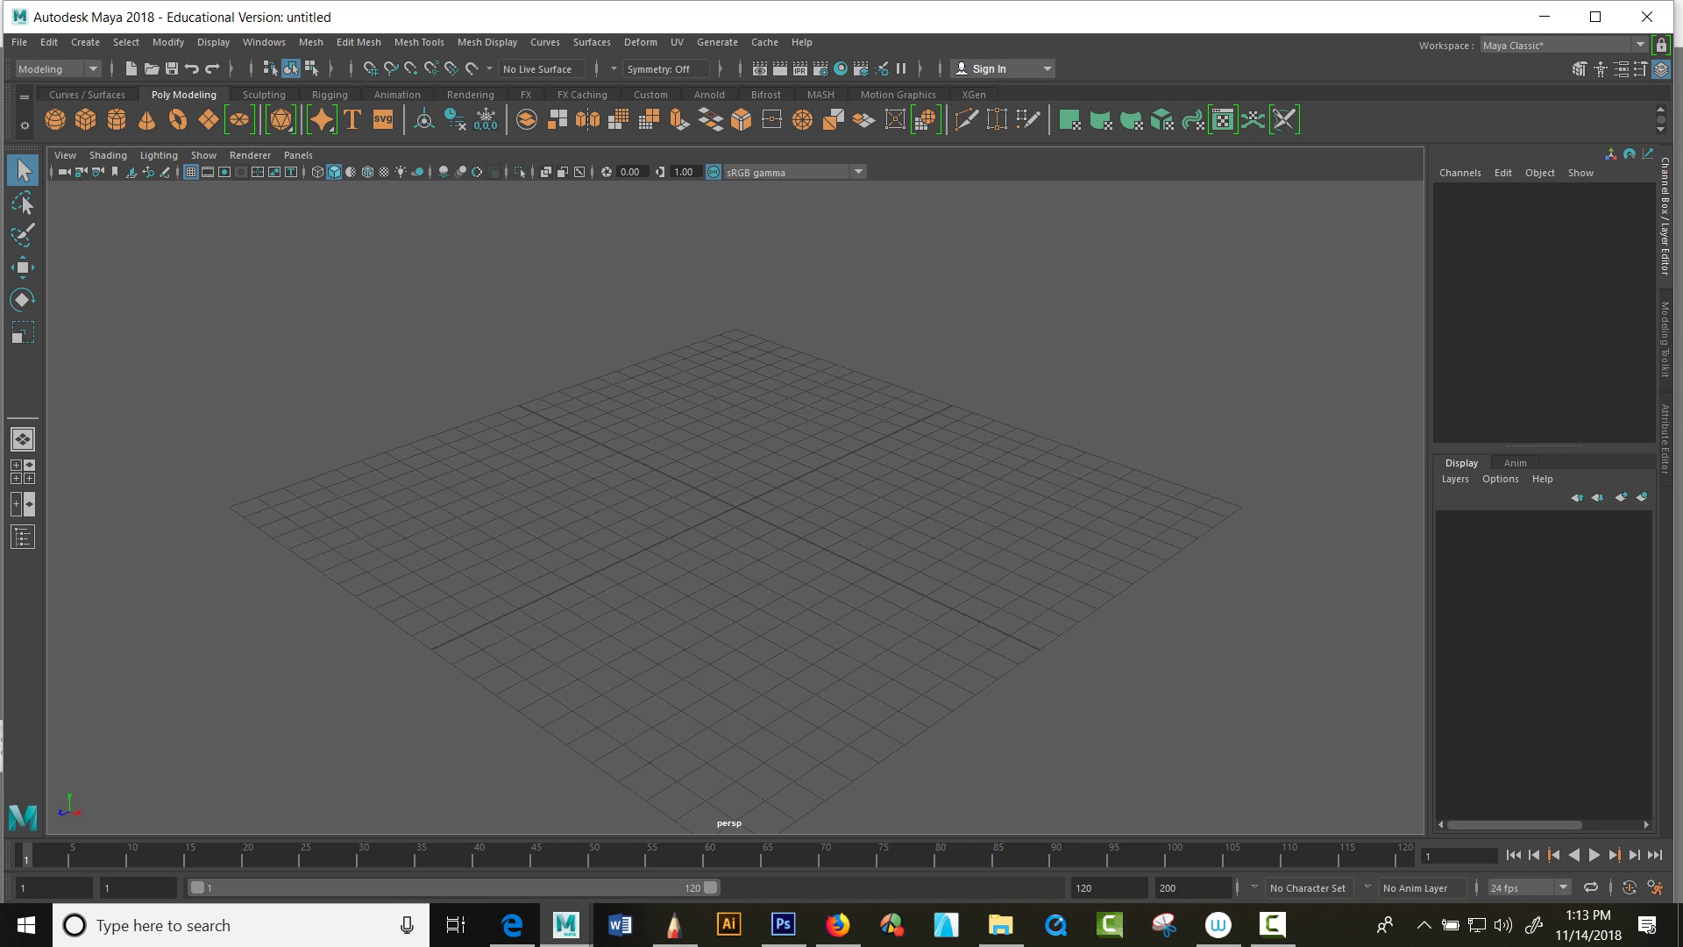
left_click(1613, 44)
left_click(1613, 44)
left_click(1613, 45)
left_click(1613, 45)
left_click(81, 69)
left_click(81, 69)
Step: Examine the empty perspective grid from nearer, farther and a lower viewing angle
scroll(734, 507, "down", 4)
scroll(735, 507, "up", 7)
scroll(734, 504, "down", 5)
scroll(735, 504, "up", 3)
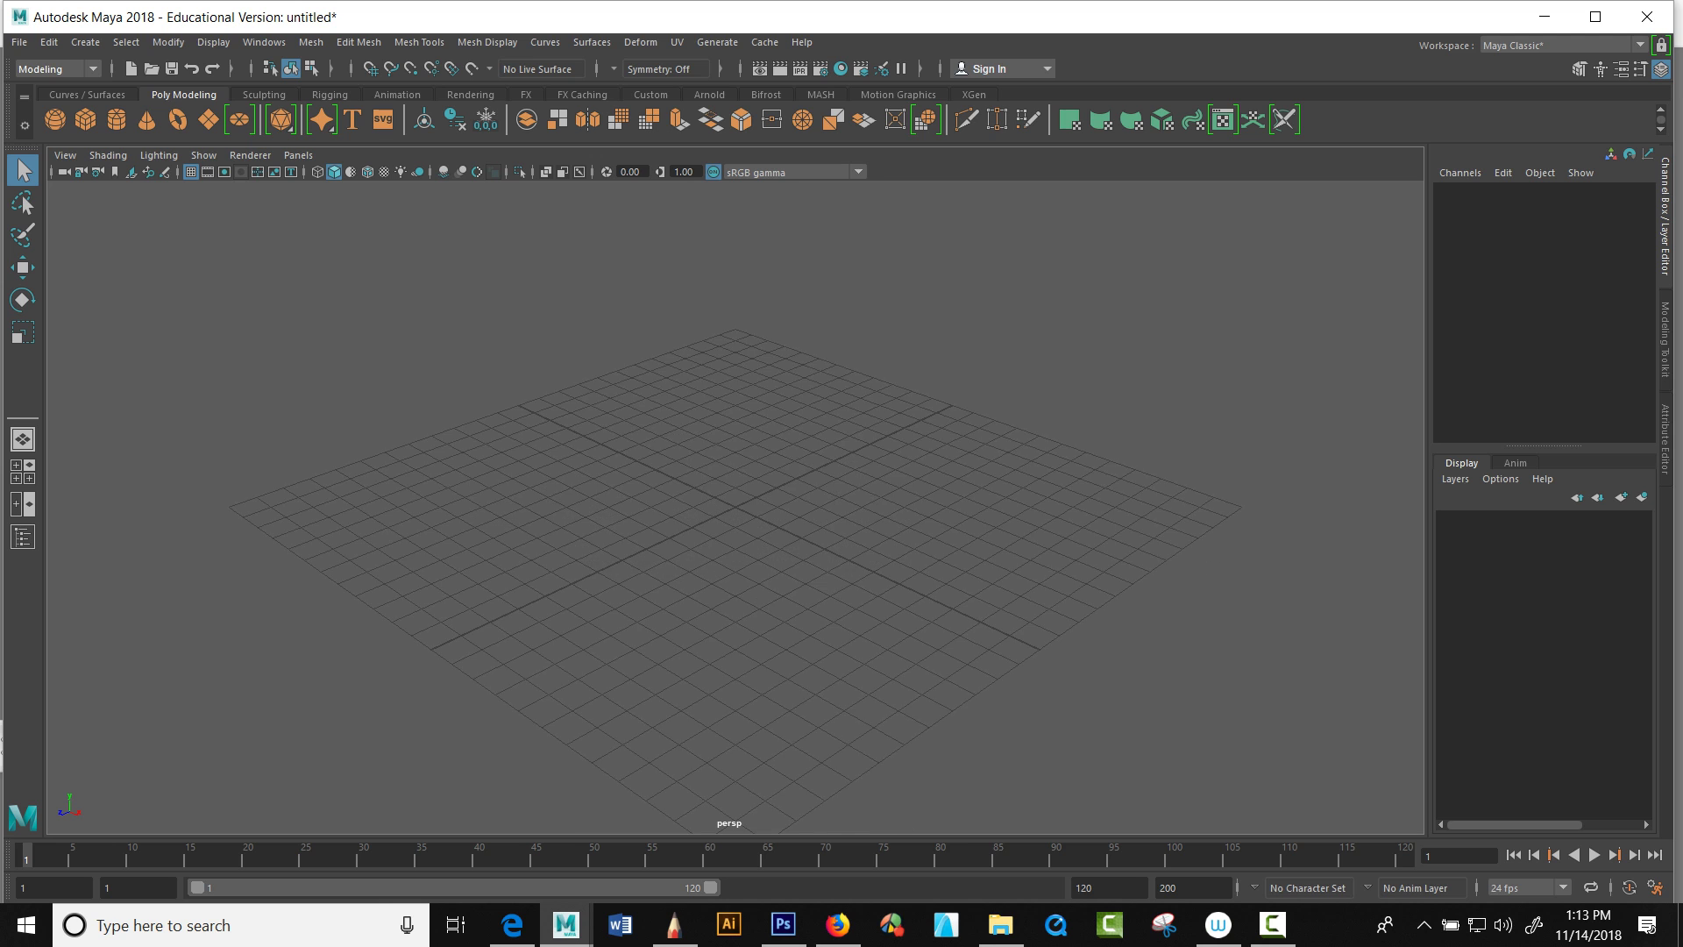
scroll(735, 506, "up", 5)
scroll(735, 506, "down", 7)
scroll(734, 504, "up", 3)
scroll(736, 508, "down", 4)
scroll(736, 508, "up", 7)
scroll(735, 507, "down", 3)
mouse_move(735, 506)
left_mouse_down("alt")
mouse_move(683, 495)
mouse_move(640, 456)
mouse_move(789, 491)
mouse_move(741, 452)
mouse_move(864, 469)
mouse_move(763, 547)
mouse_move(701, 486)
mouse_move(745, 504)
left_mouse_up("alt")
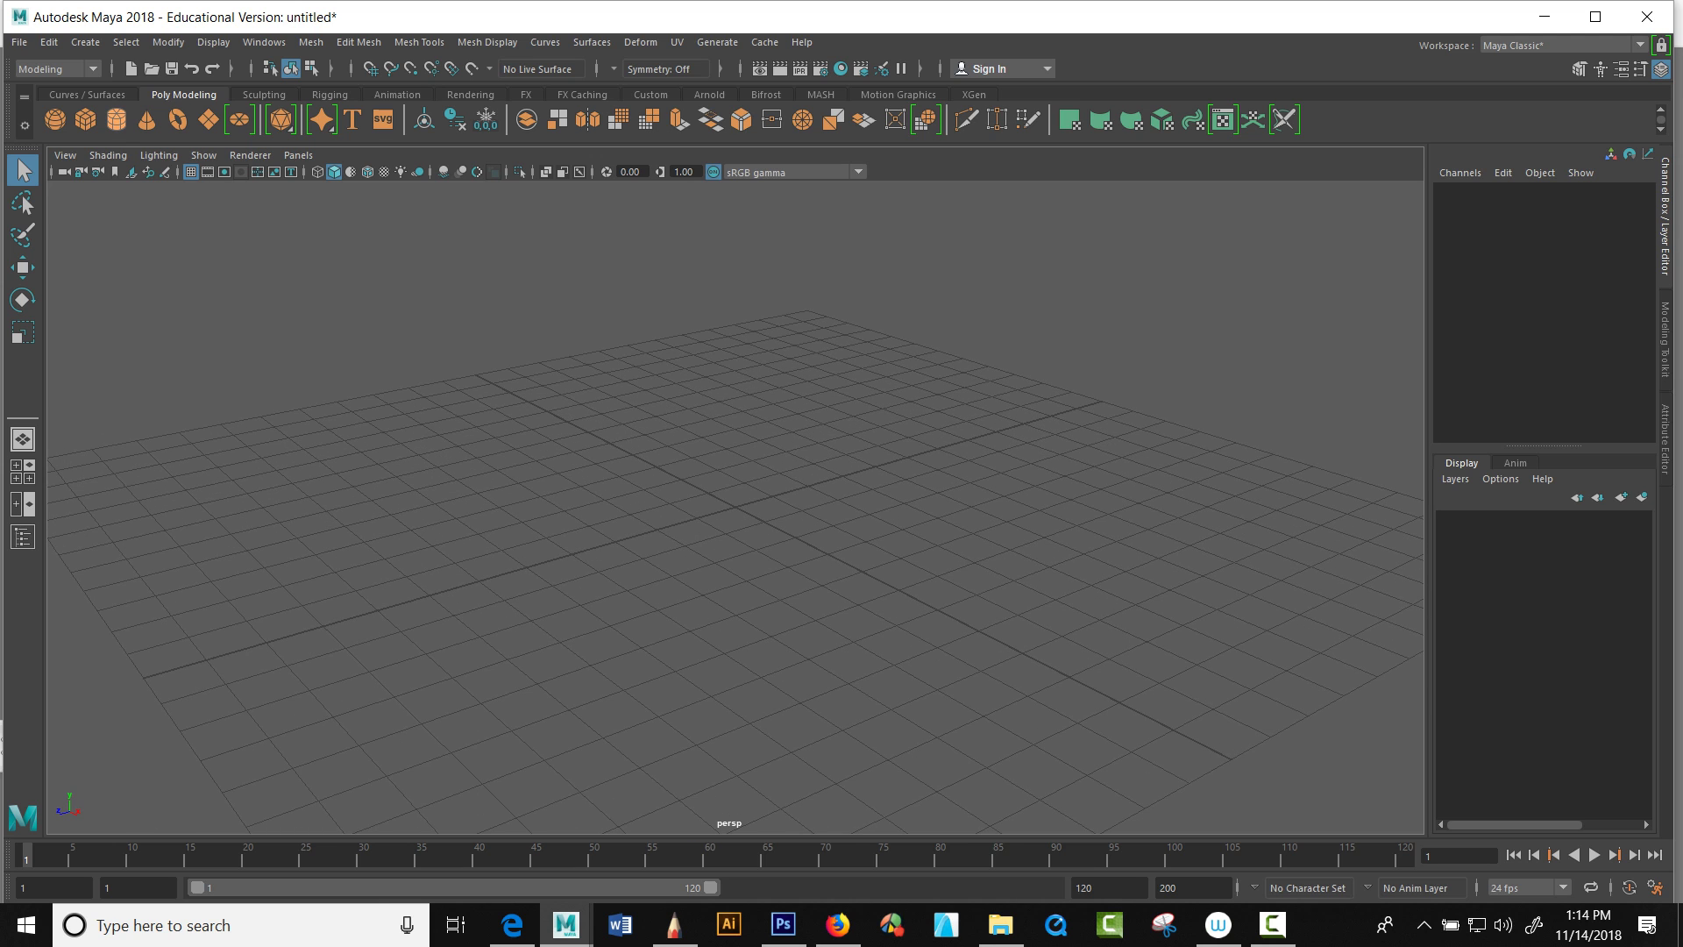
Step: Create a polygon cube at the origin and frame it in the perspective view
left_click(85, 120)
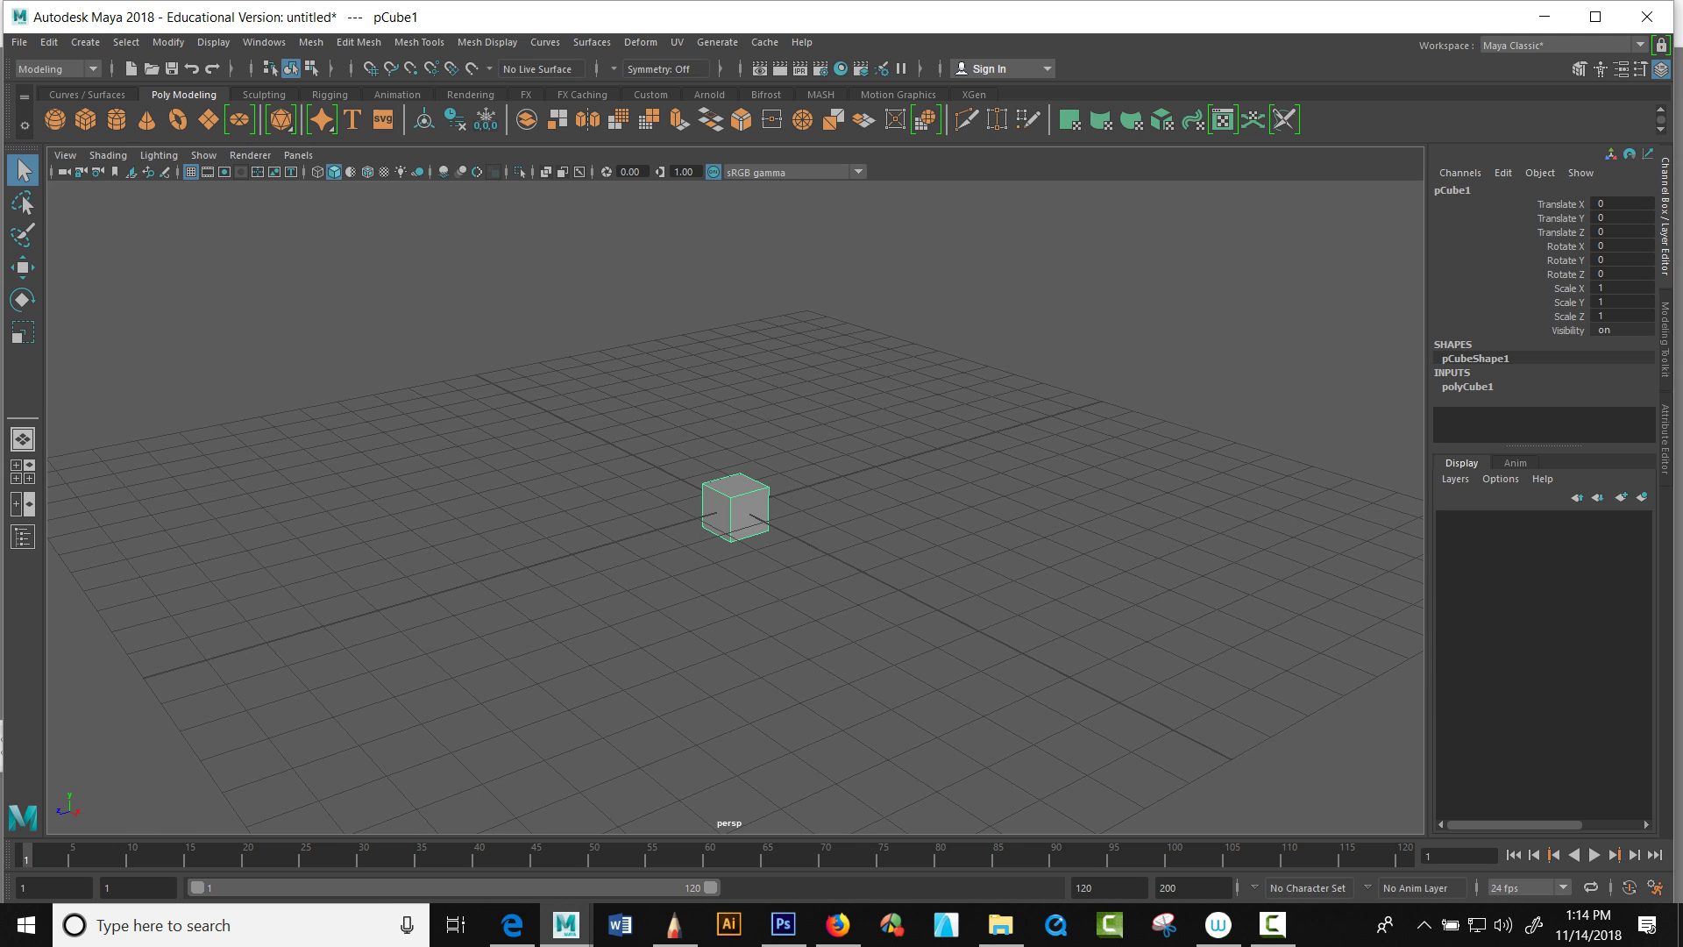
scroll(734, 507, "down", 3)
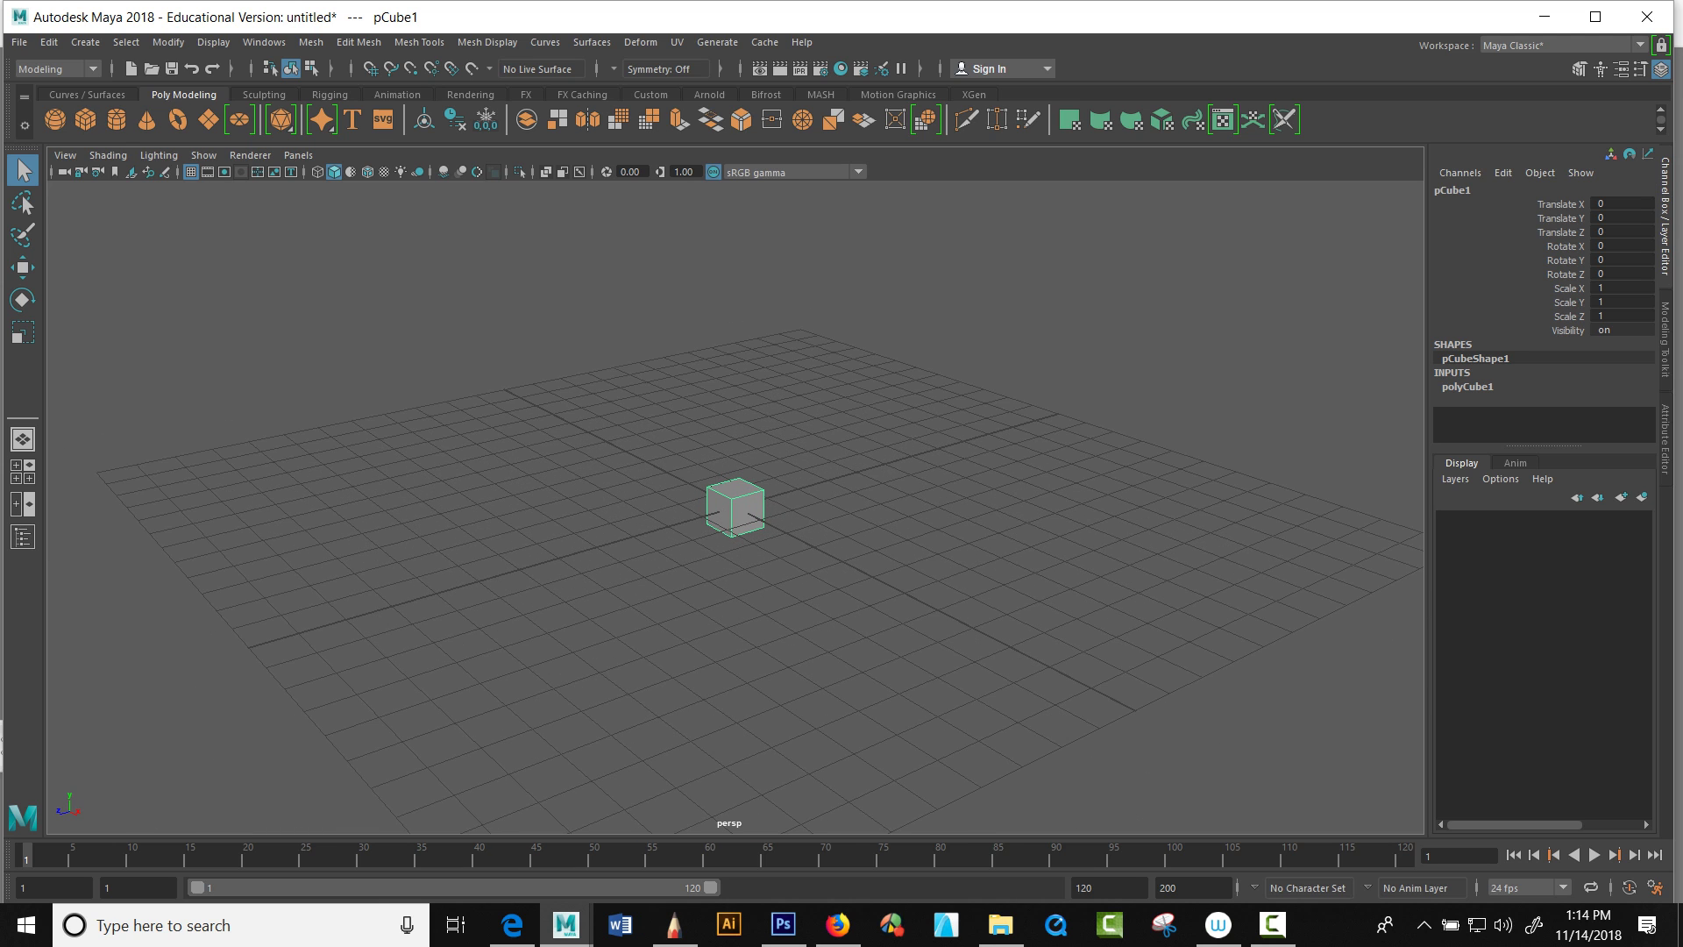
key("f")
scroll(734, 506, "up", 5)
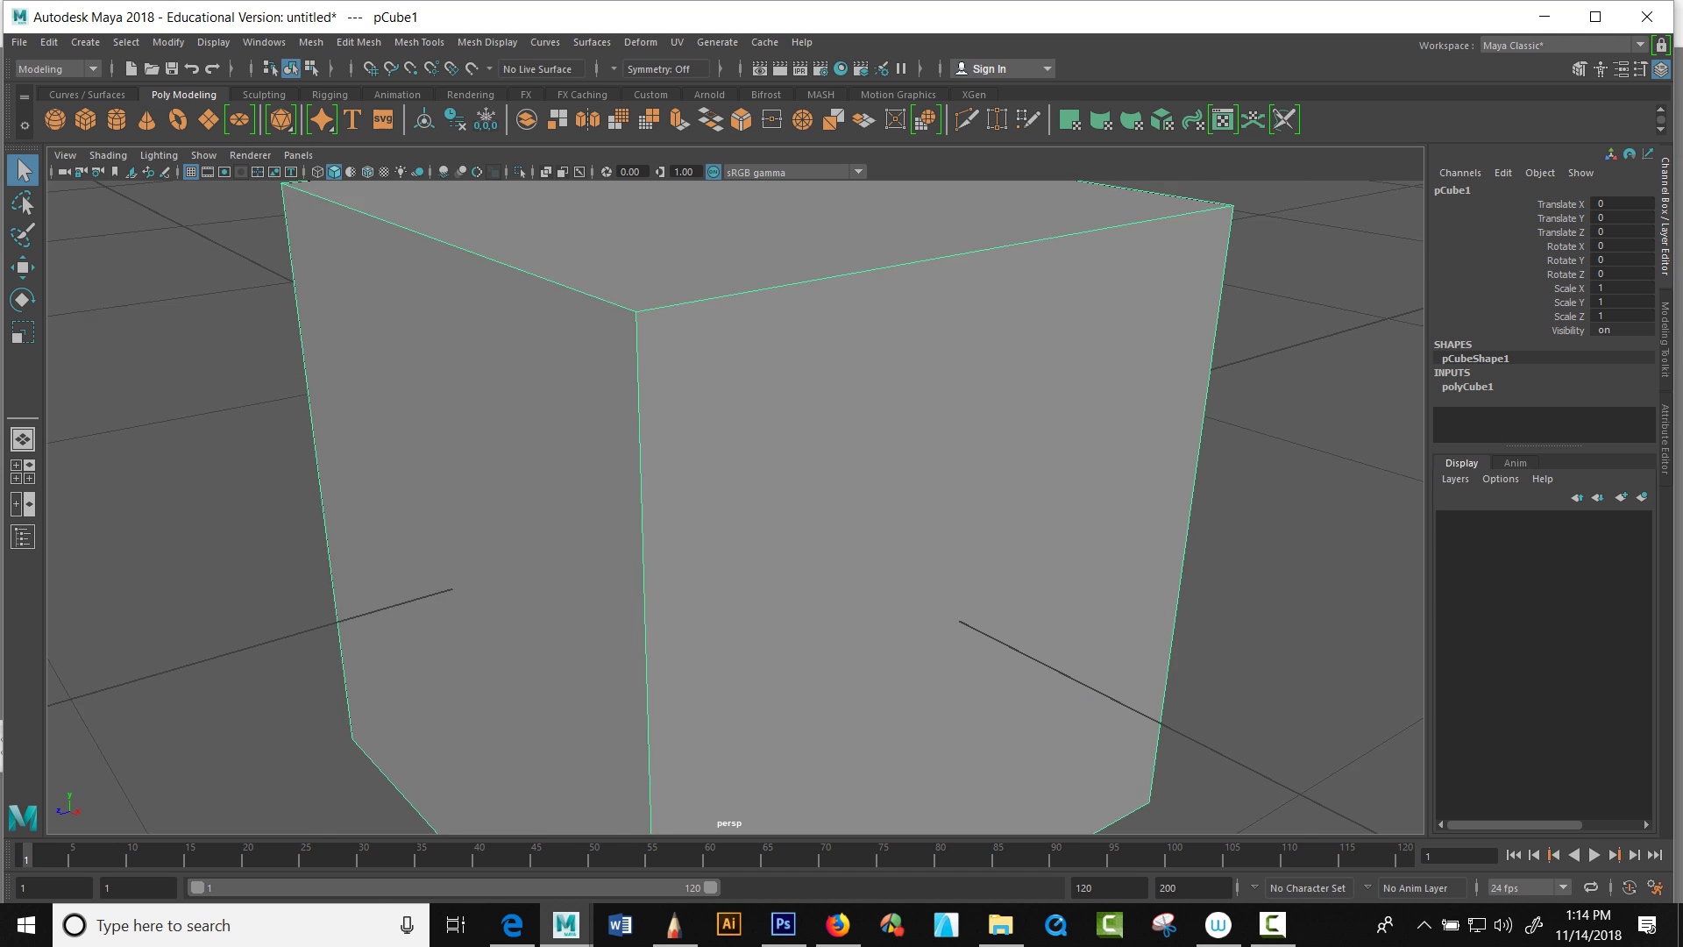
scroll(734, 506, "down", 10)
scroll(734, 506, "down", 2)
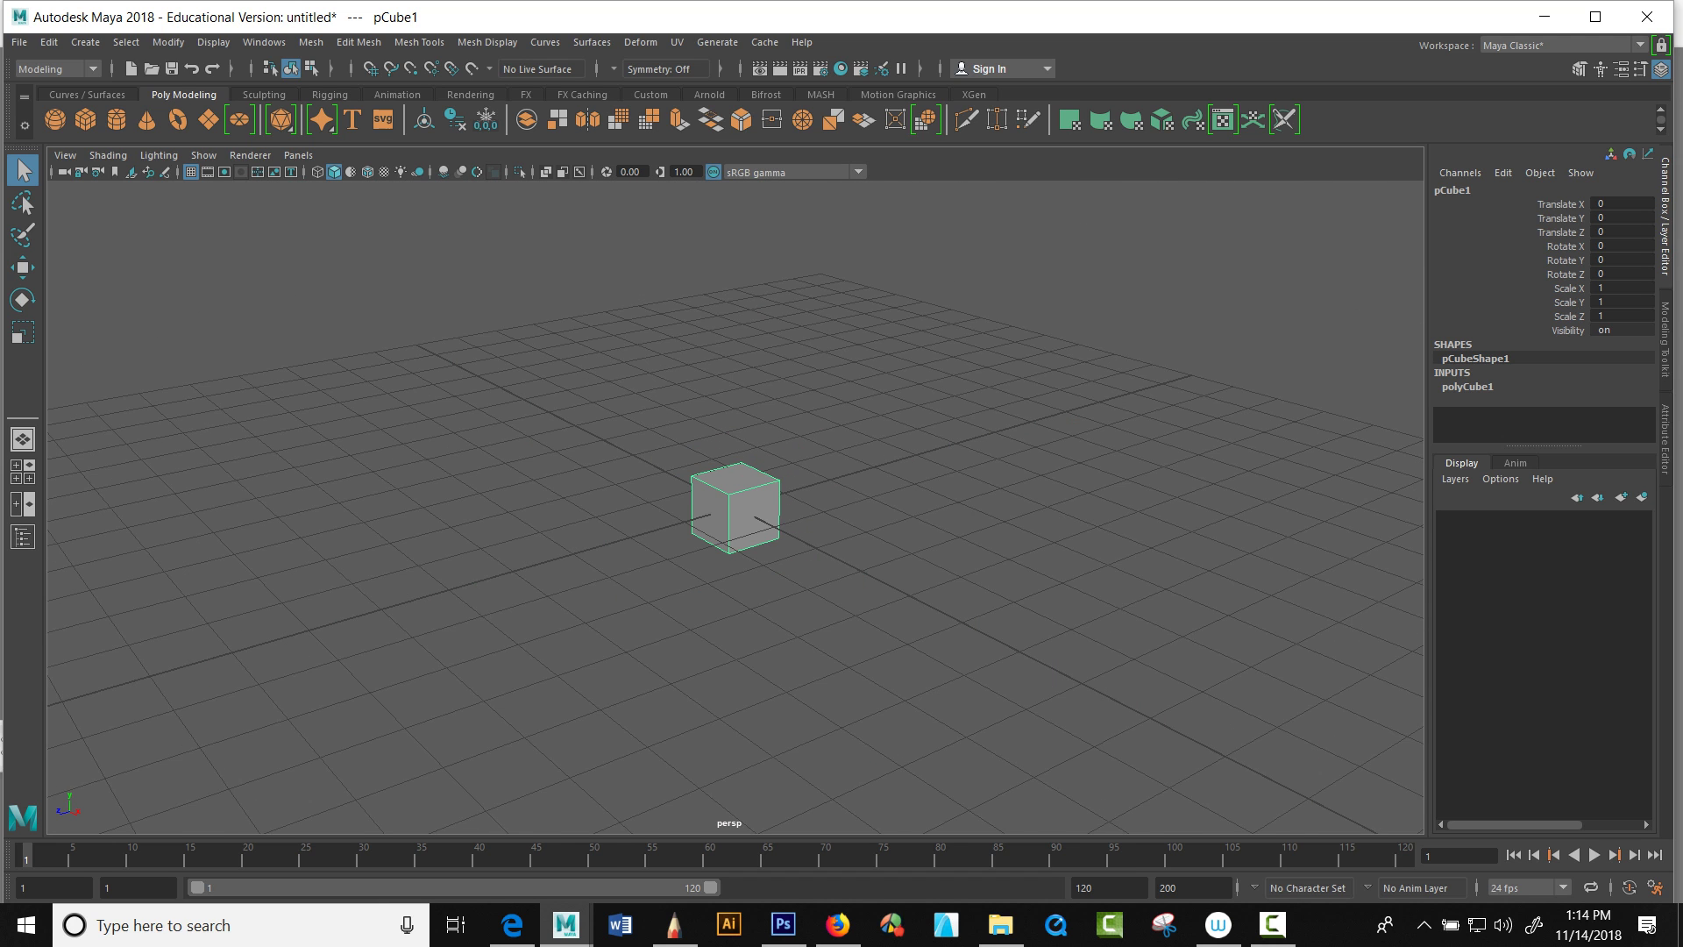
Step: Try moving the cube backward along the Z axis to about -6.85, and undo the move
key("w")
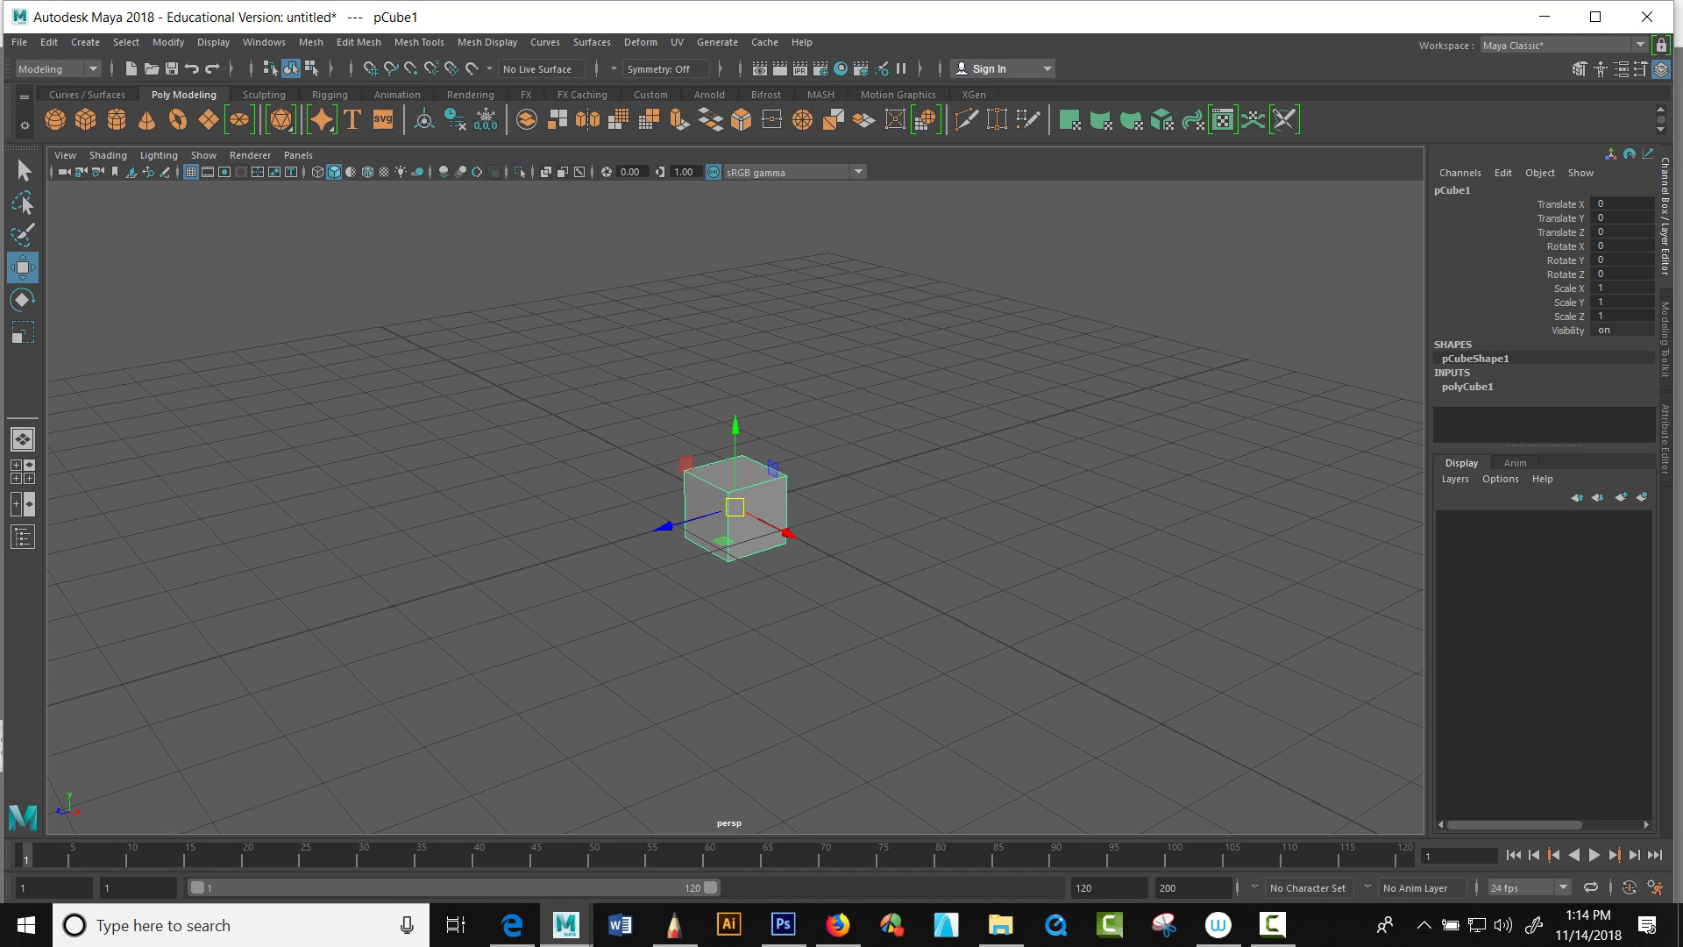
left_click_drag(735, 561, 765, 543, "alt")
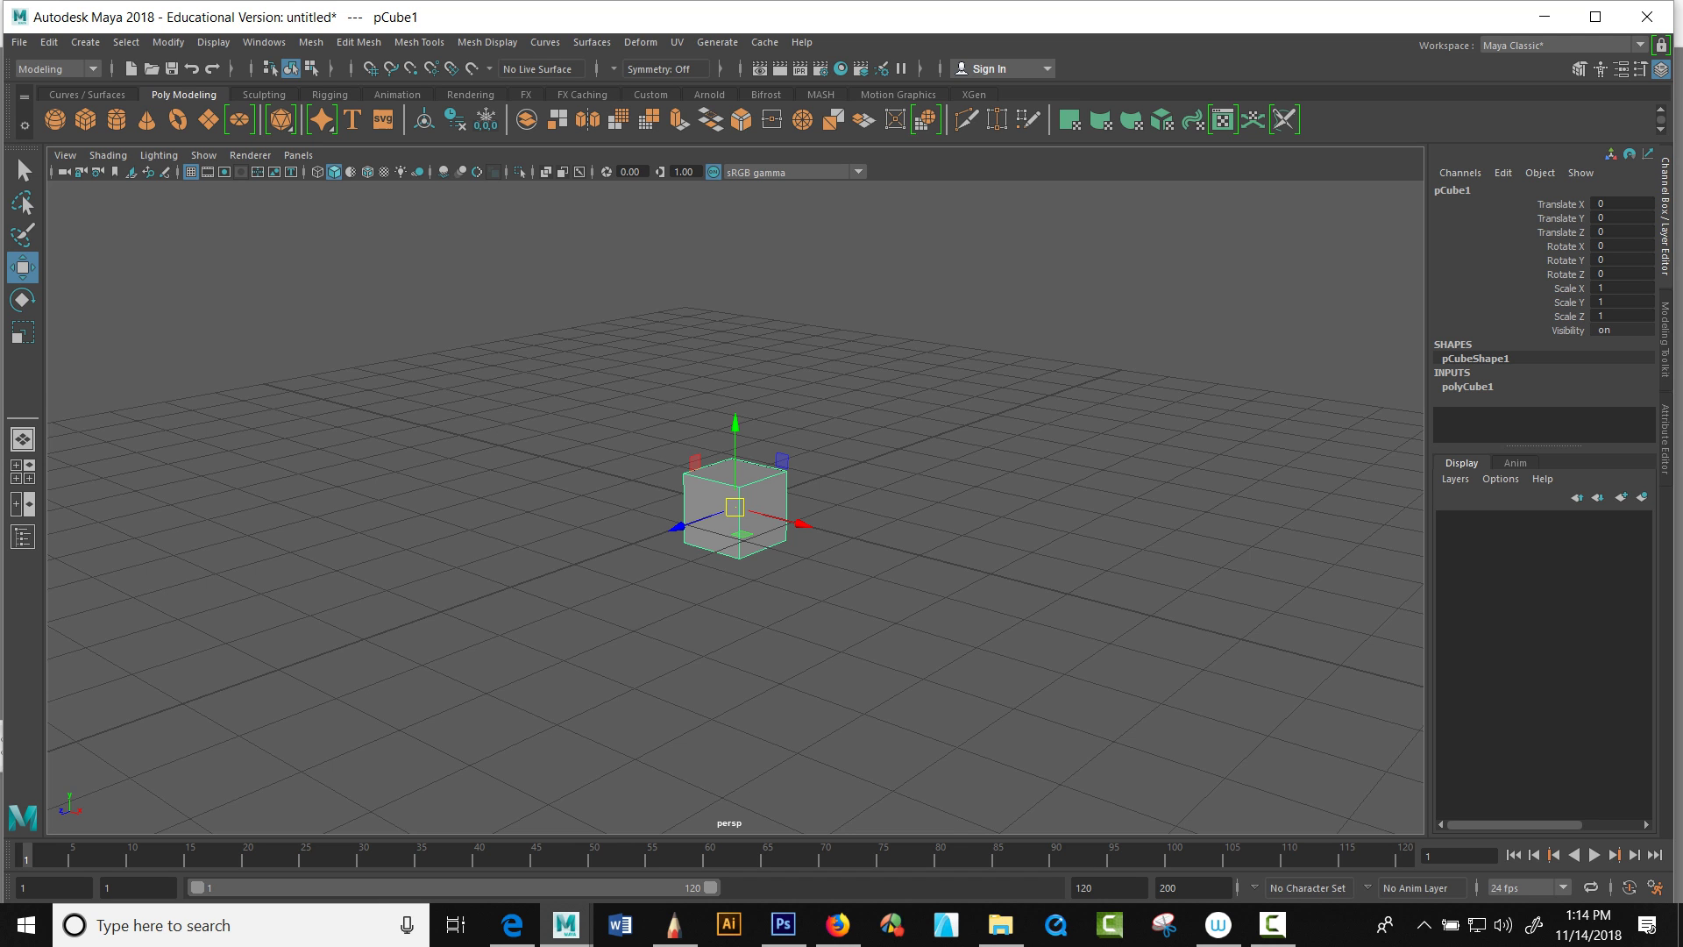
mouse_move(759, 534)
left_mouse_down("alt")
mouse_move(752, 570)
mouse_move(806, 499)
mouse_move(789, 528)
left_mouse_up("alt")
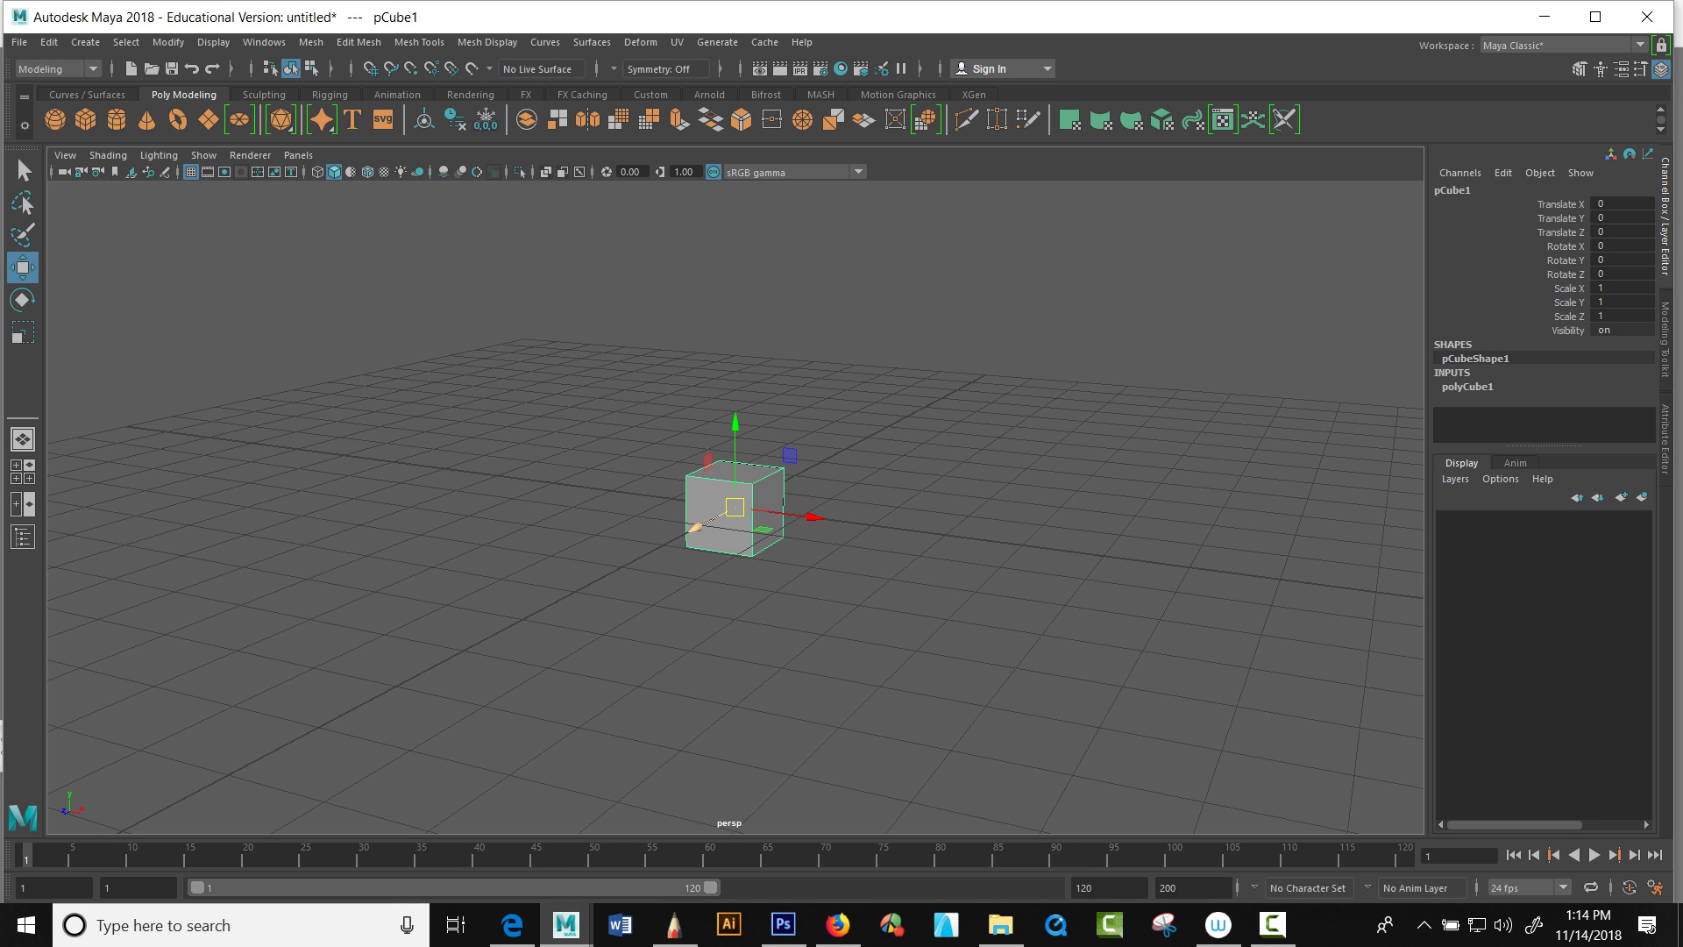
left_click_drag(697, 526, 874, 432)
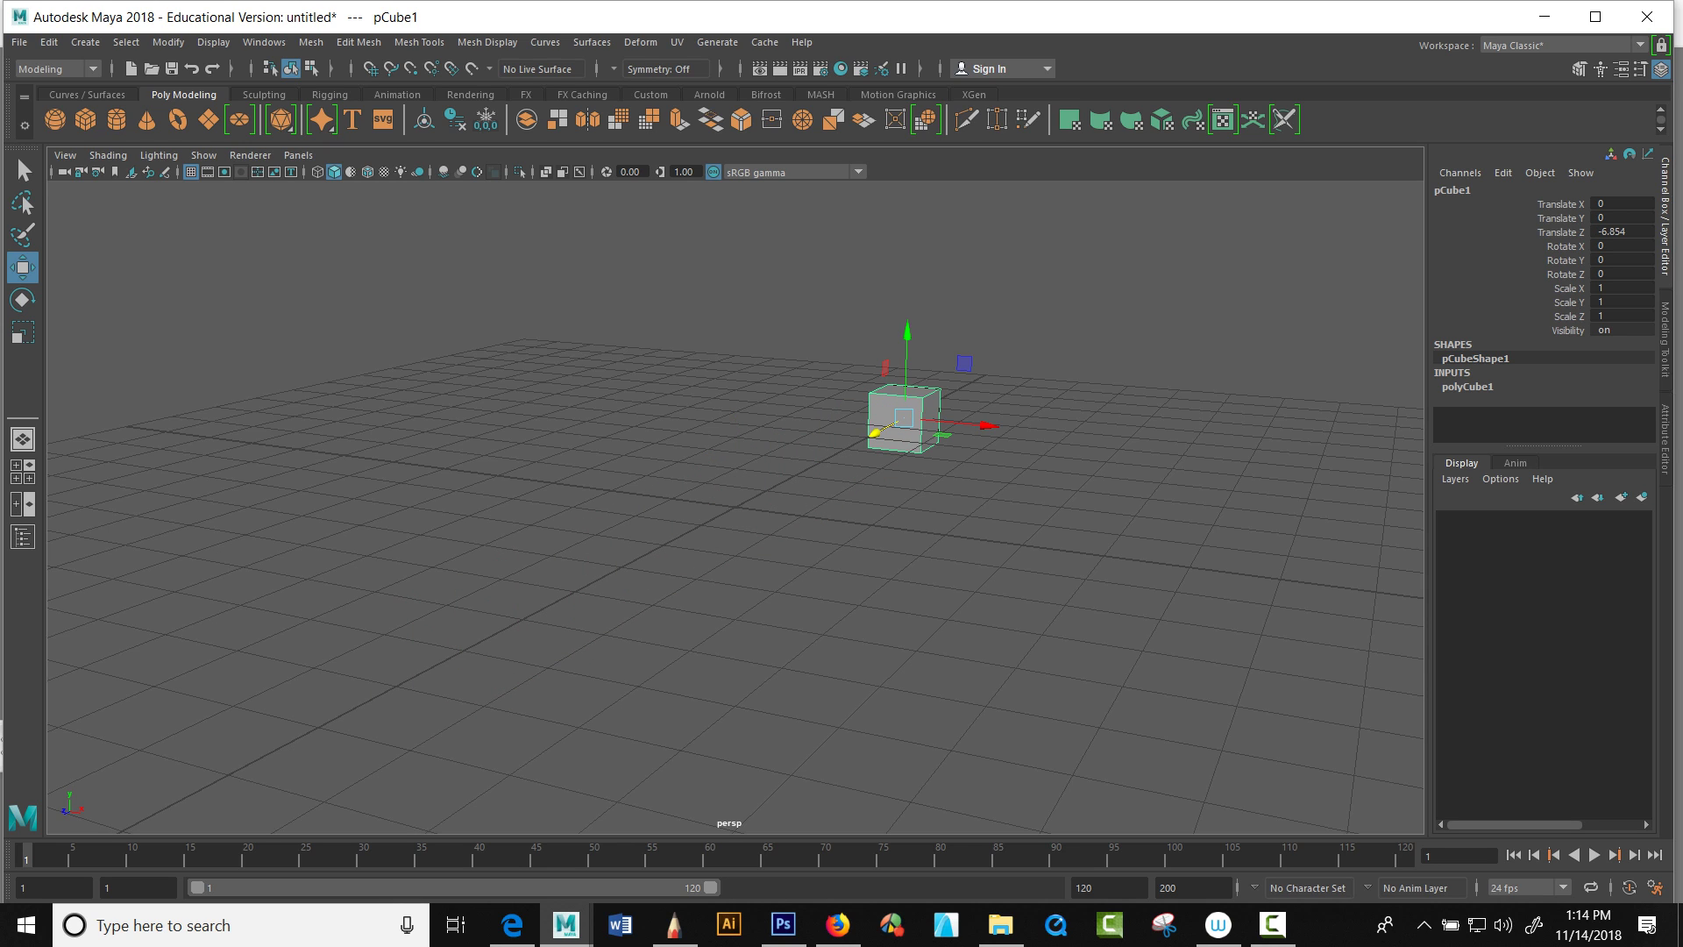
key("ctrl+z")
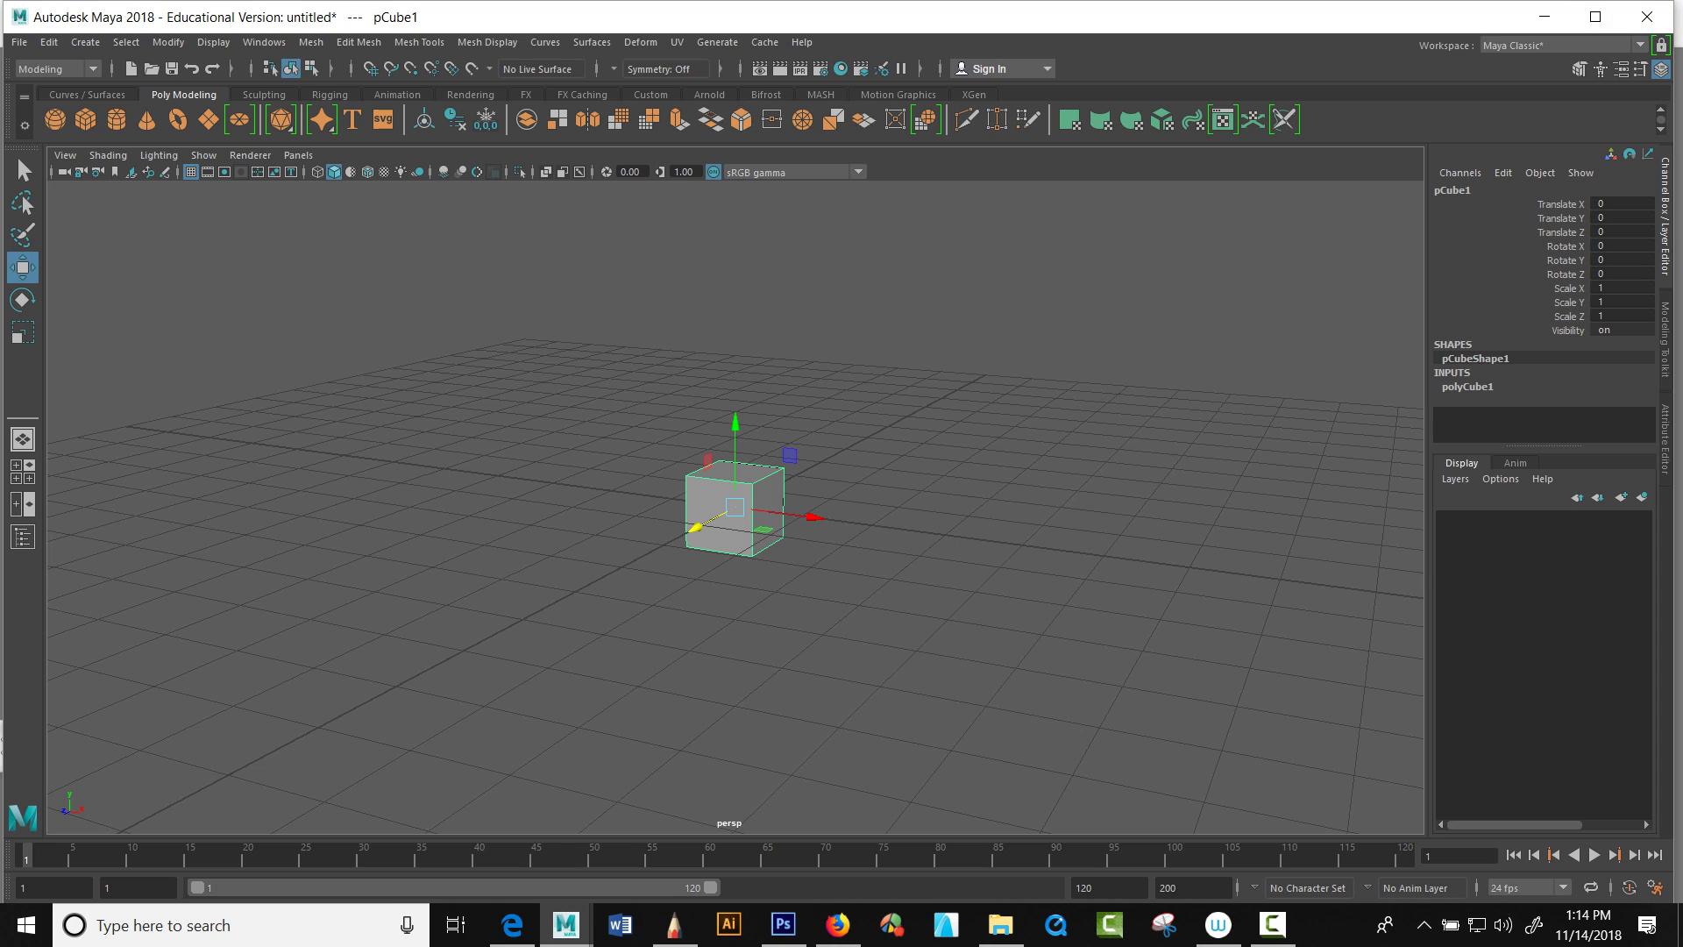
Step: Set the cube's Translate X, Y and Z values together to 0
double_click(1455, 190)
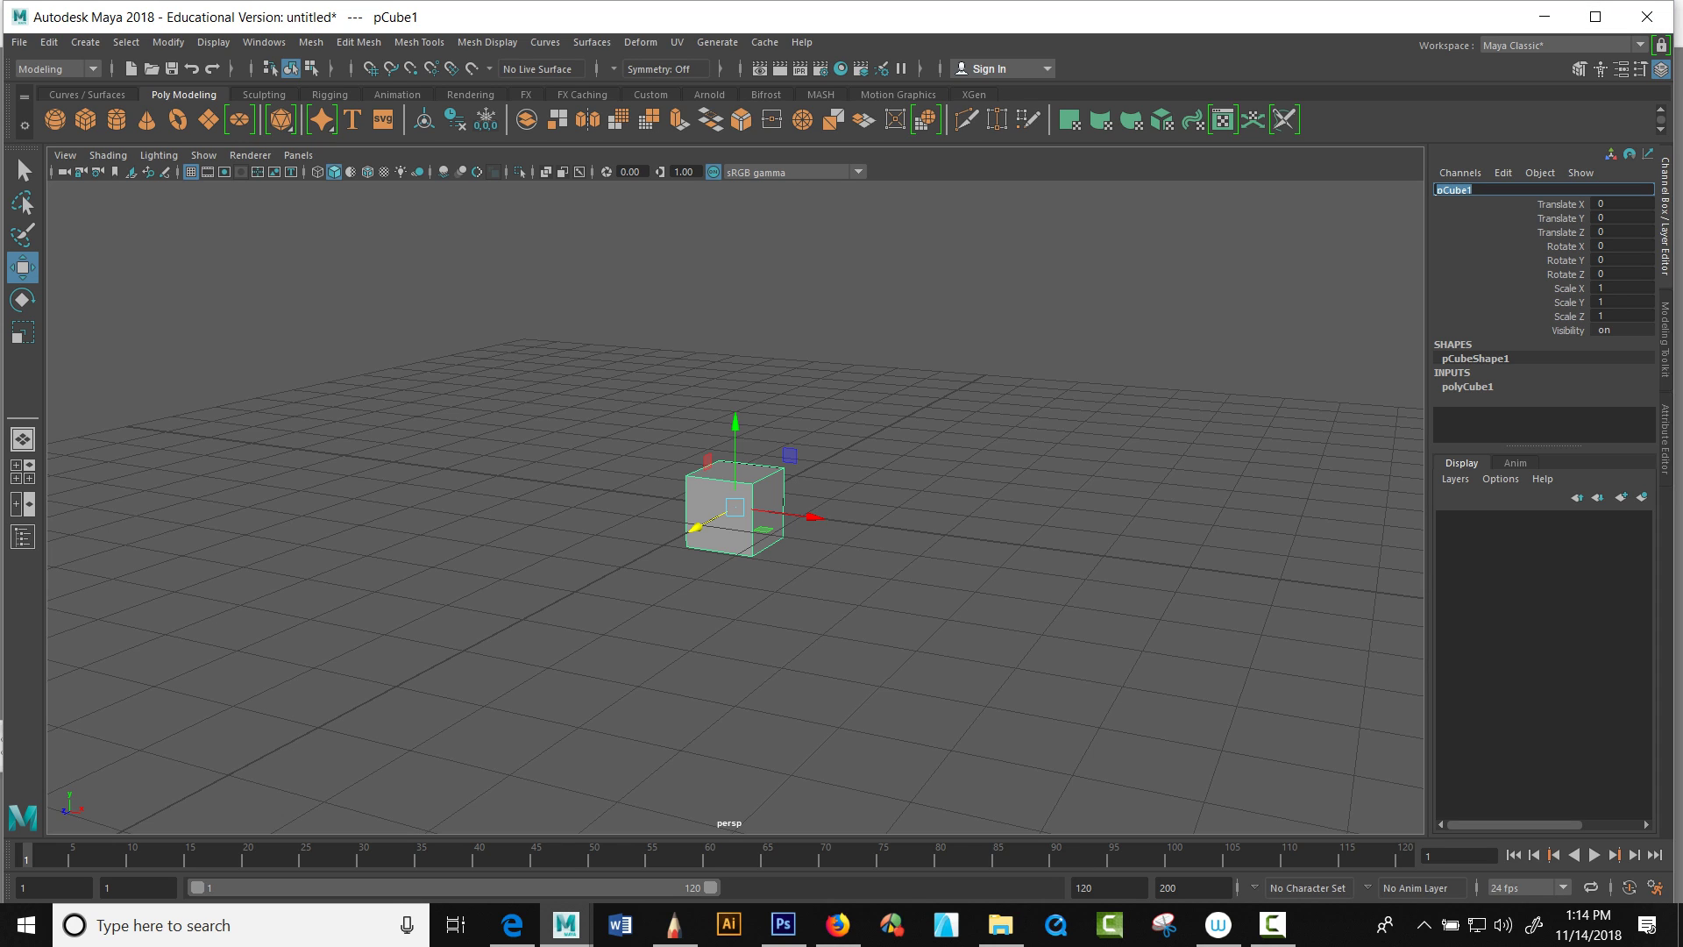
left_click(1558, 204)
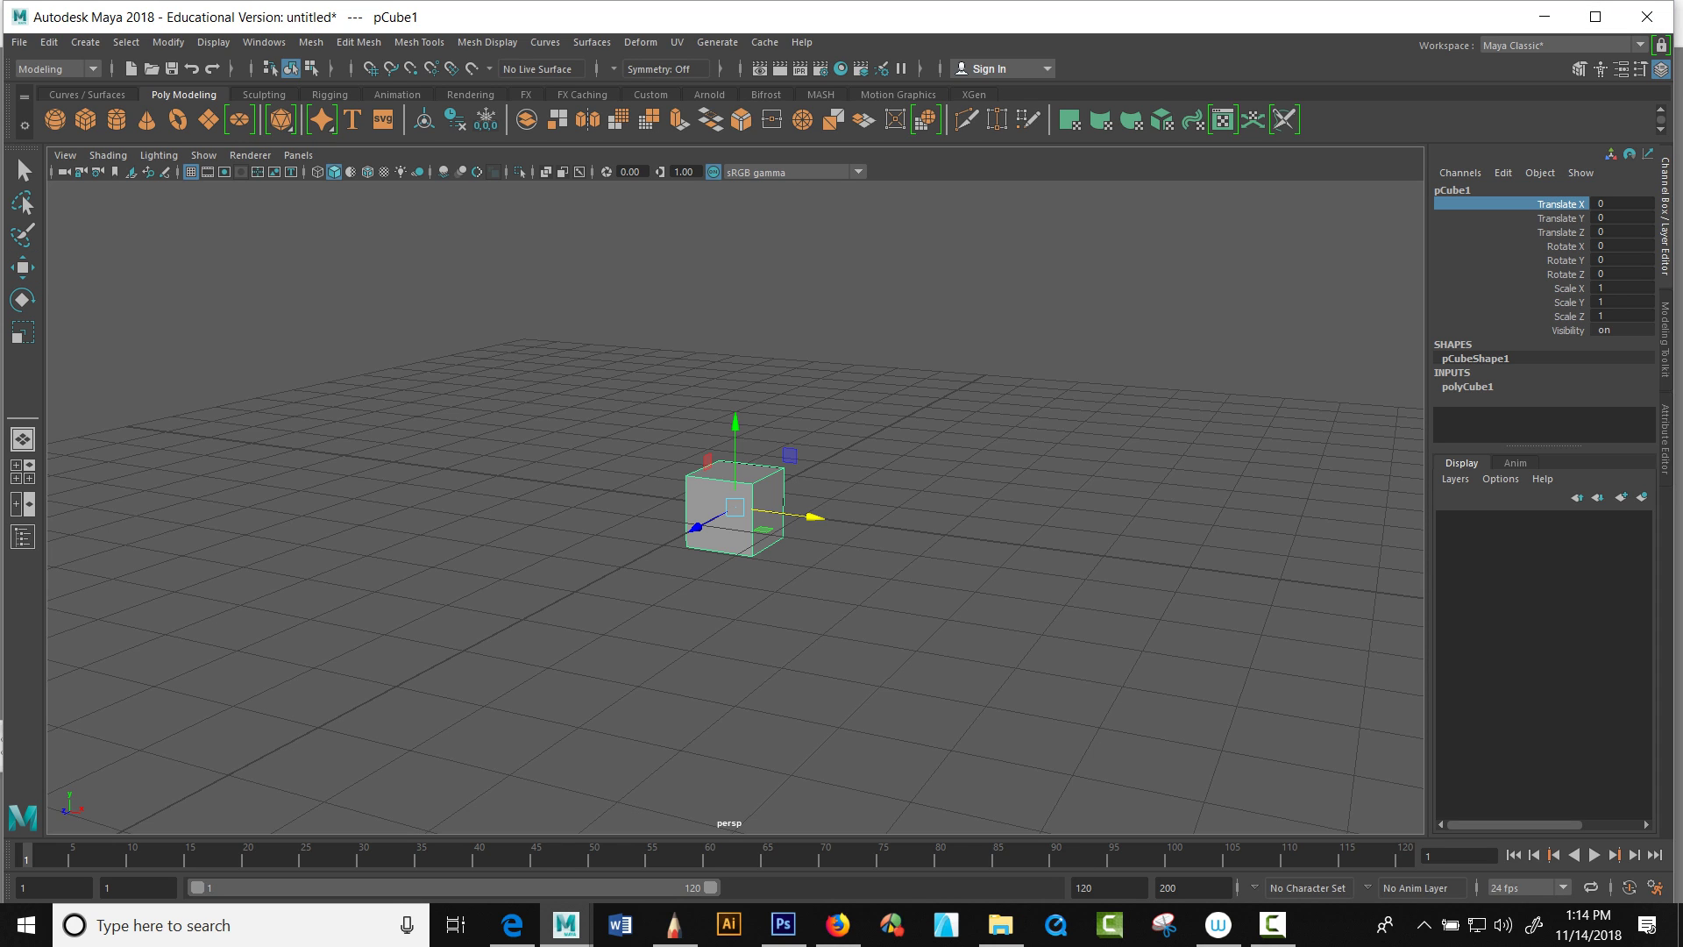
left_click(1561, 219)
left_click(1561, 232)
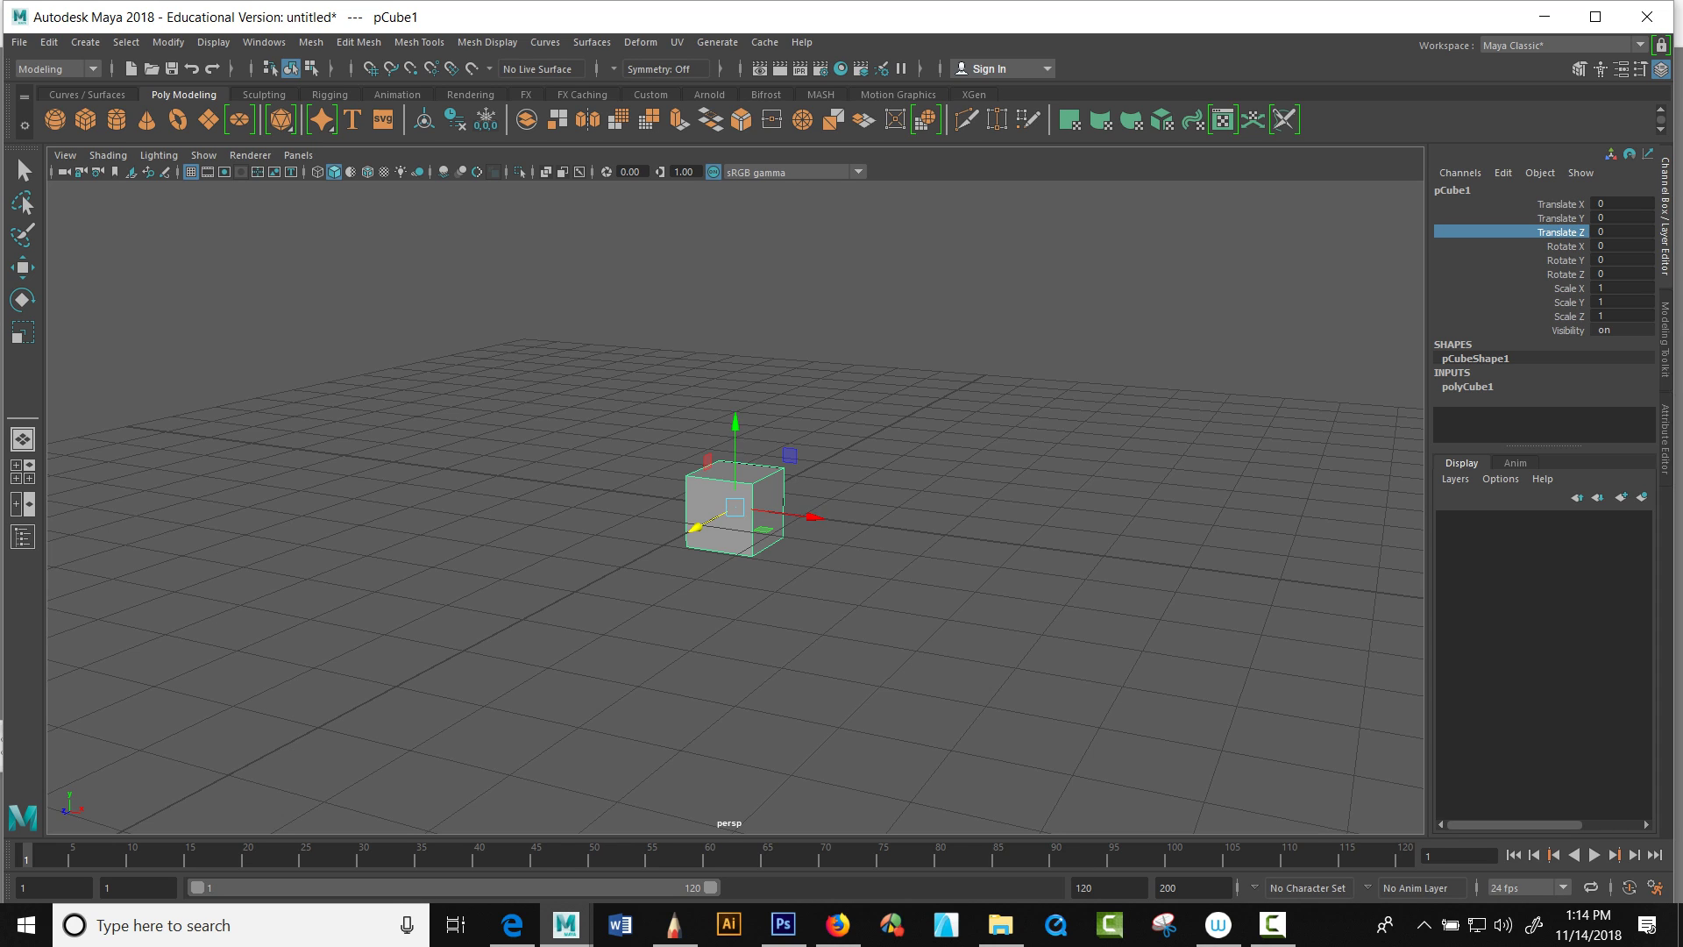
left_click_drag(1622, 204, 1622, 232)
type("0")
key("Return")
Step: Move the cube to about 2.28, 1.99, -2.39, and reset Translate X, Y and Z to 0
key("w")
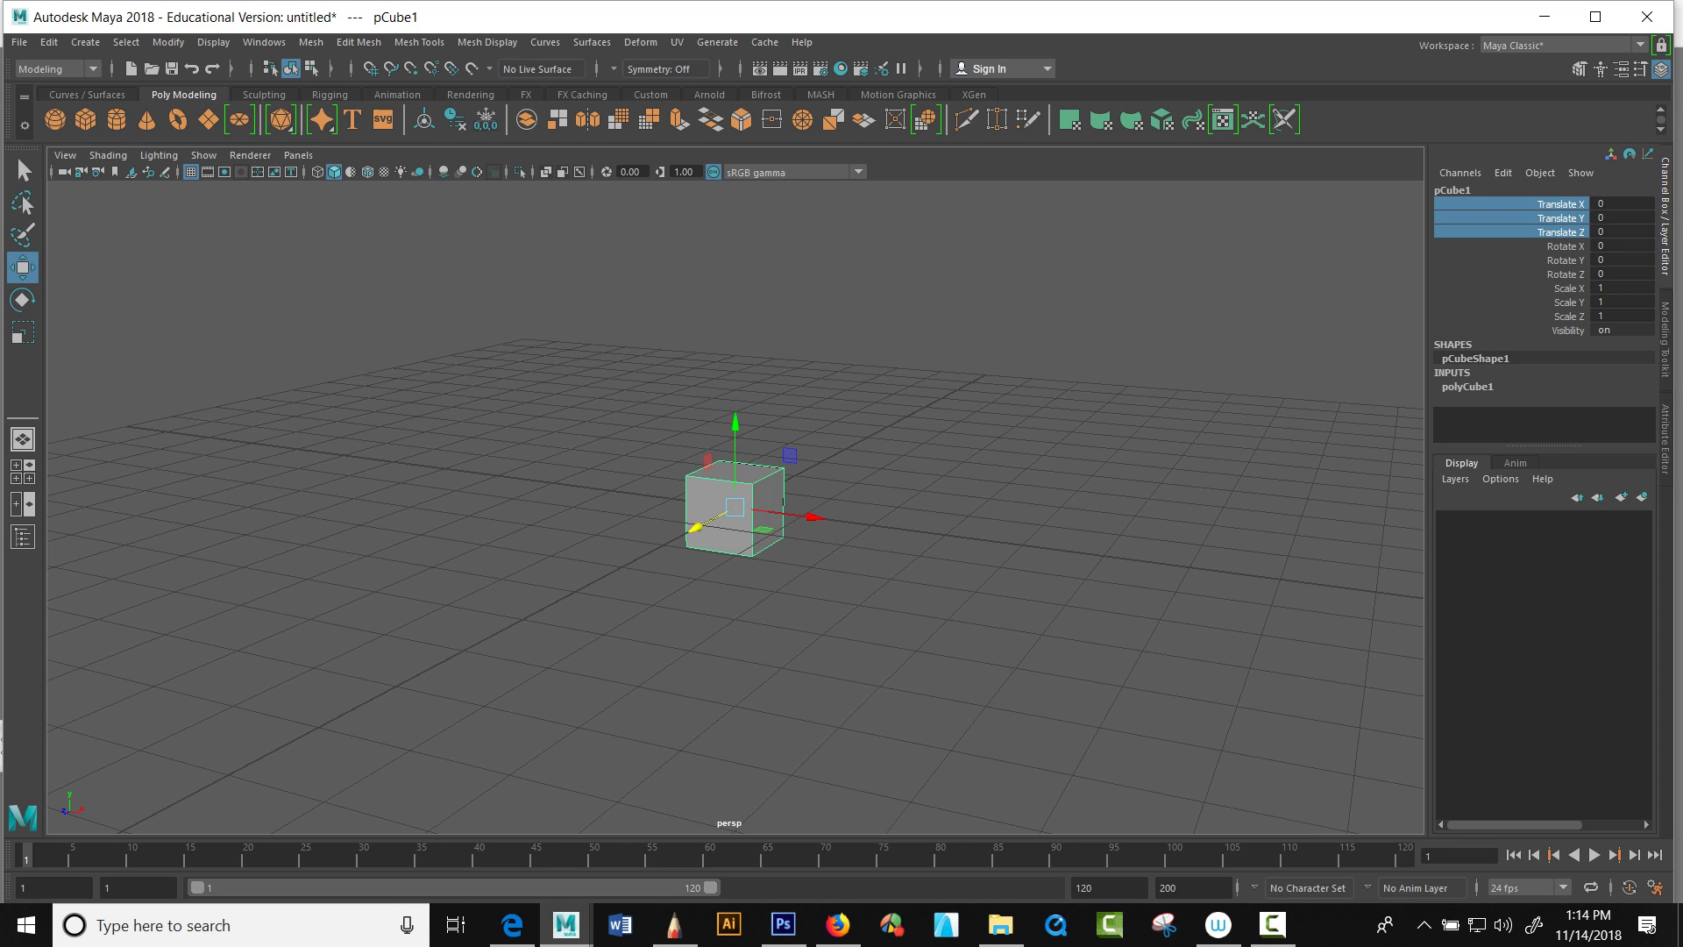
left_click_drag(814, 516, 954, 351)
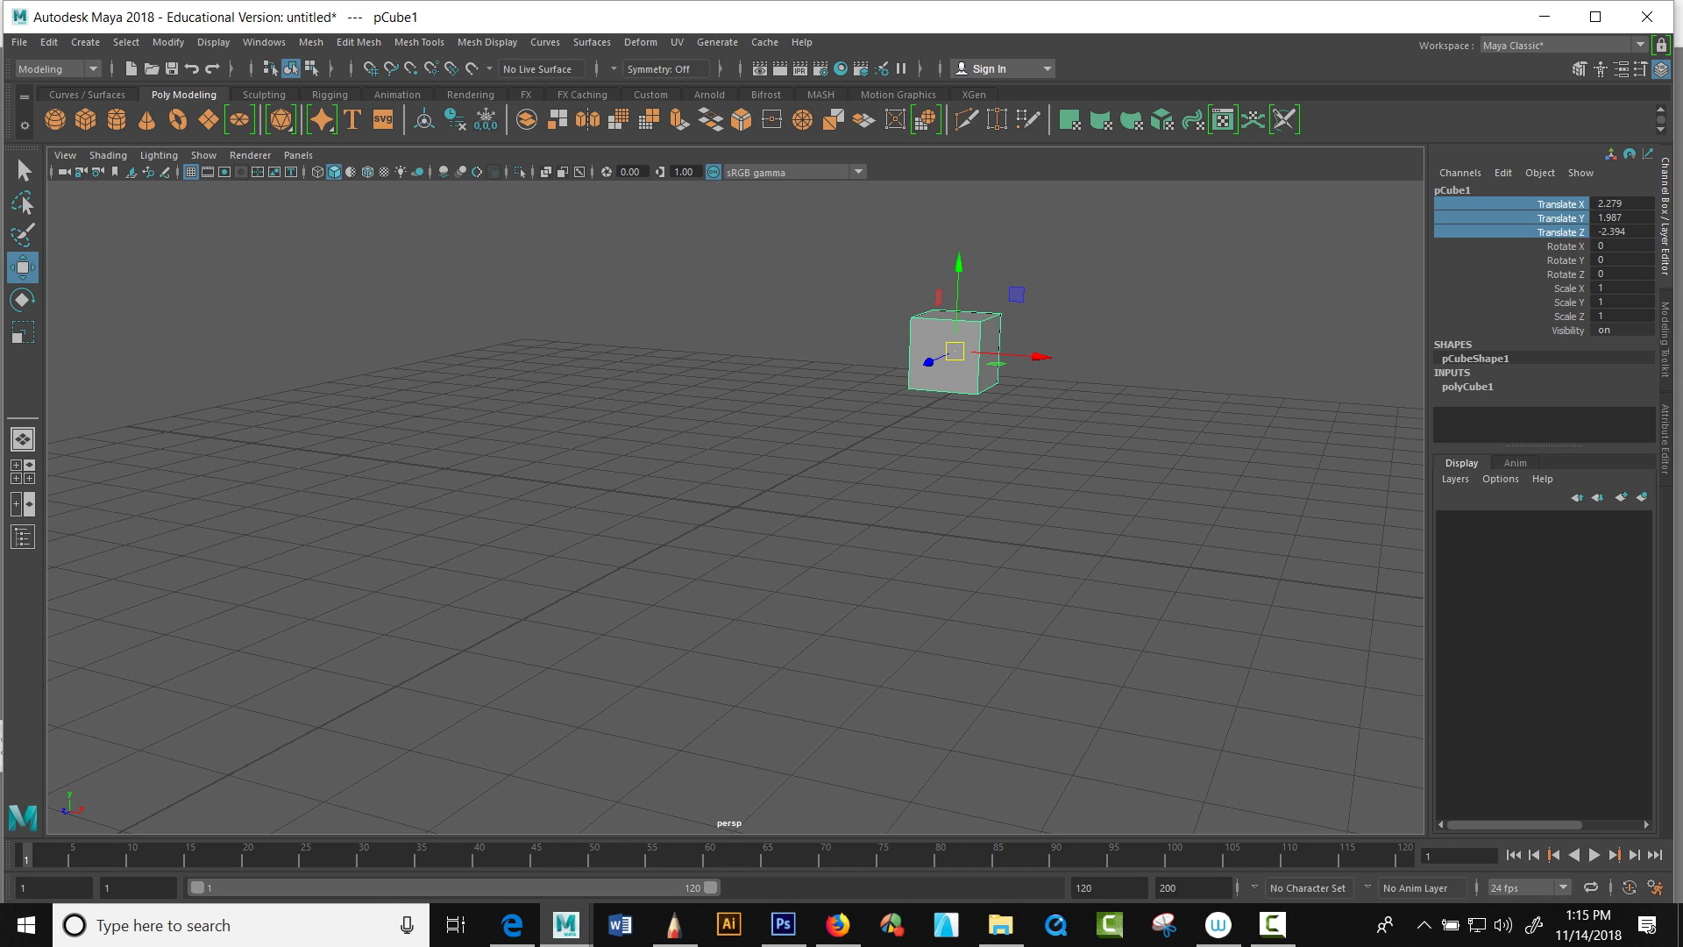
left_click_drag(1622, 203, 1622, 232)
type("0")
key("Return")
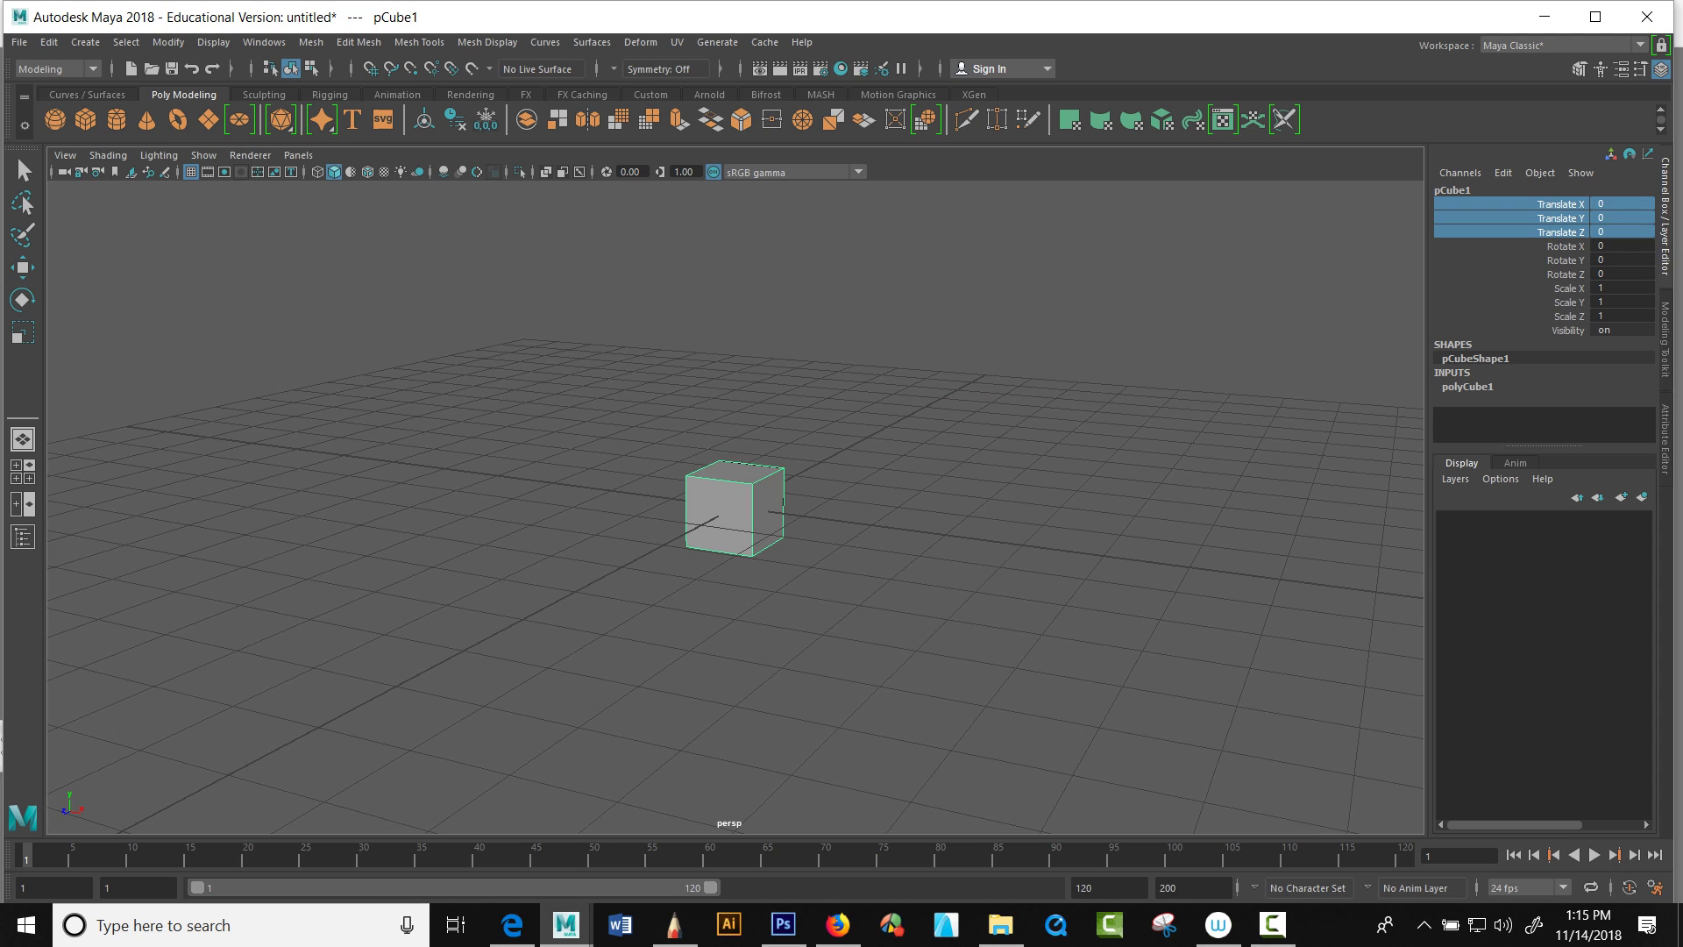
Step: Rotate the cube about the Y axis to about -103 degrees, and reset Rotate Y to 0
key("w")
key("e")
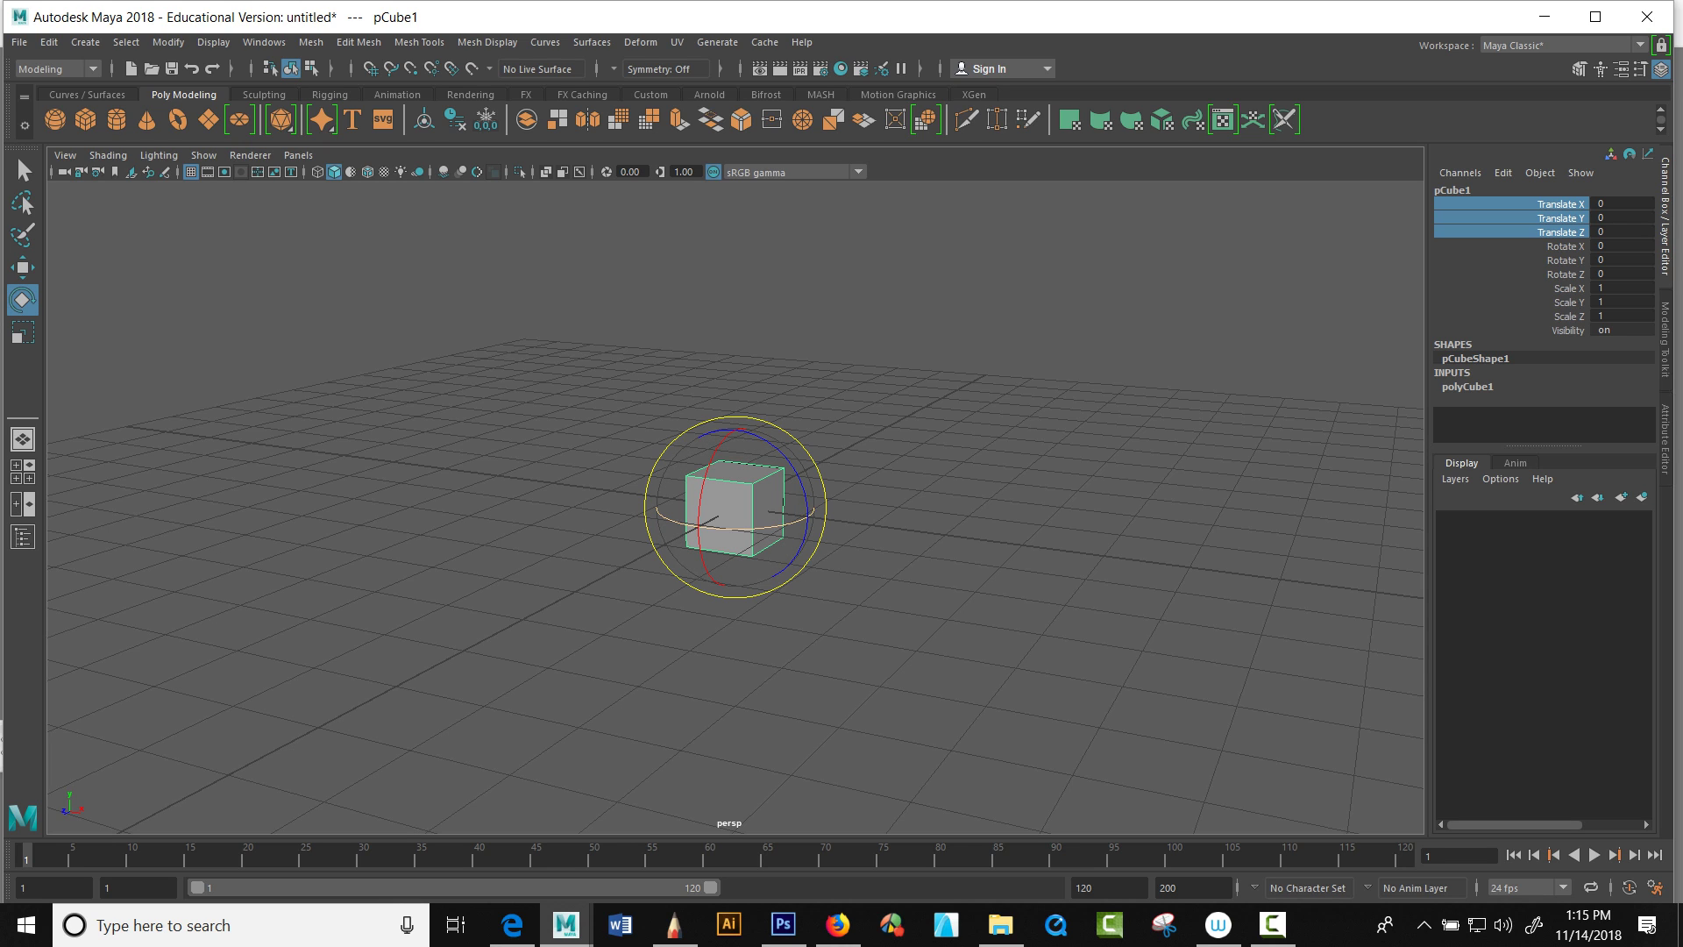
mouse_move(771, 528)
left_mouse_down()
mouse_move(661, 515)
mouse_move(813, 511)
mouse_move(657, 510)
mouse_move(656, 526)
left_mouse_up()
left_click(1564, 261)
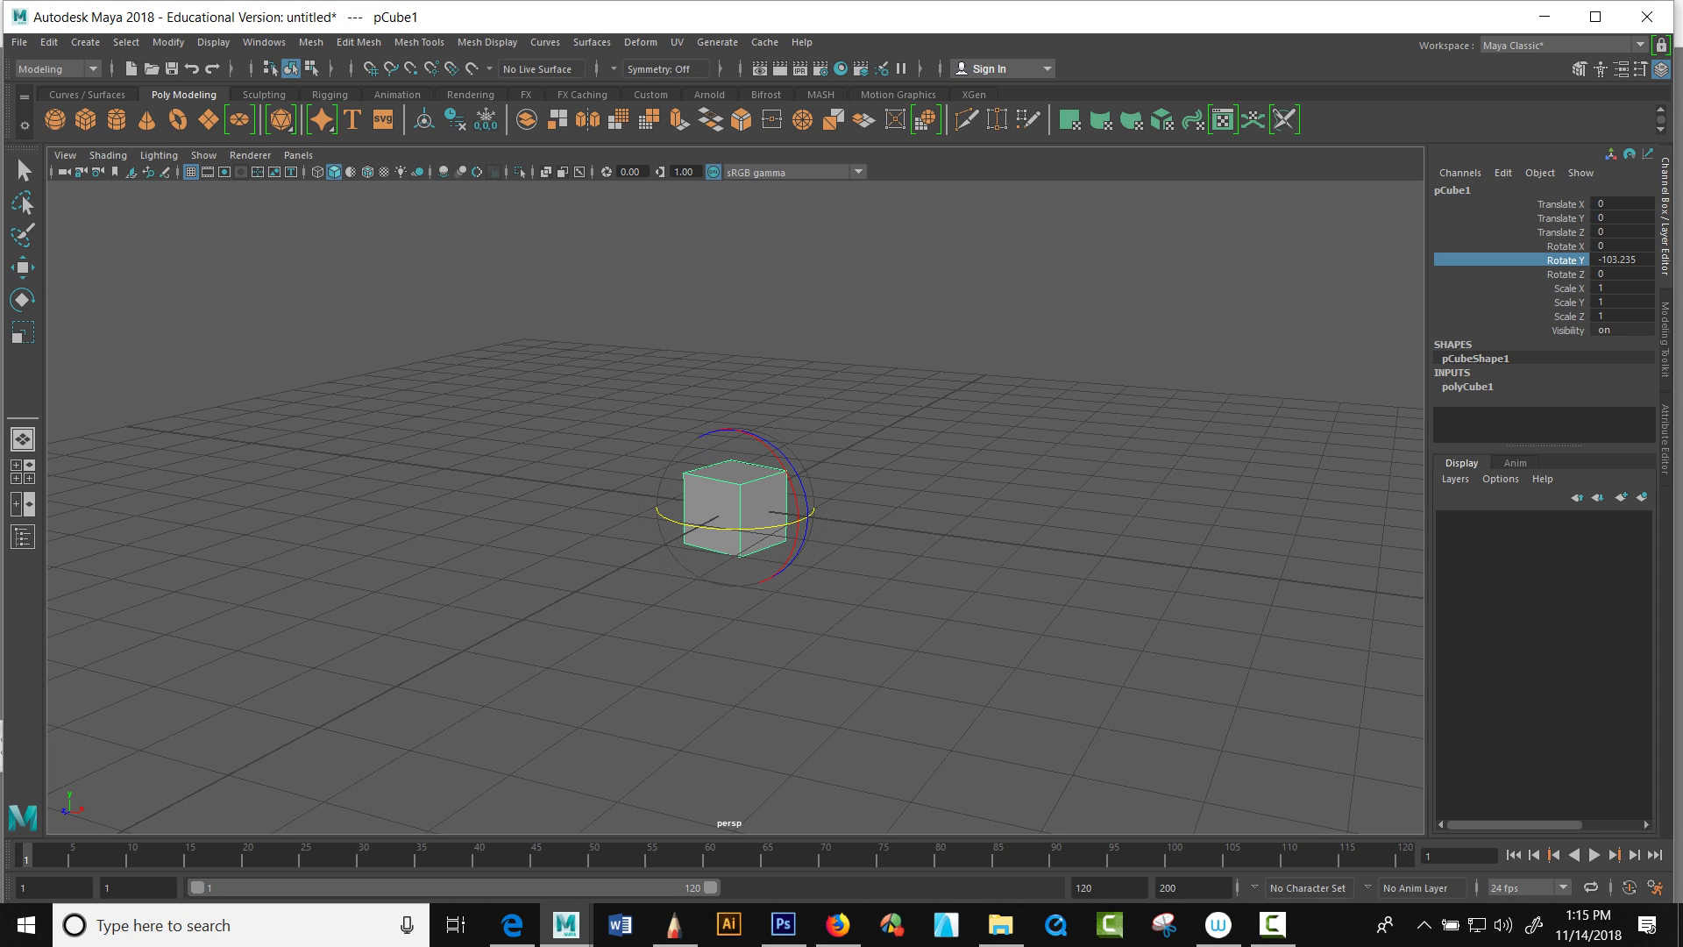
left_click(1622, 260)
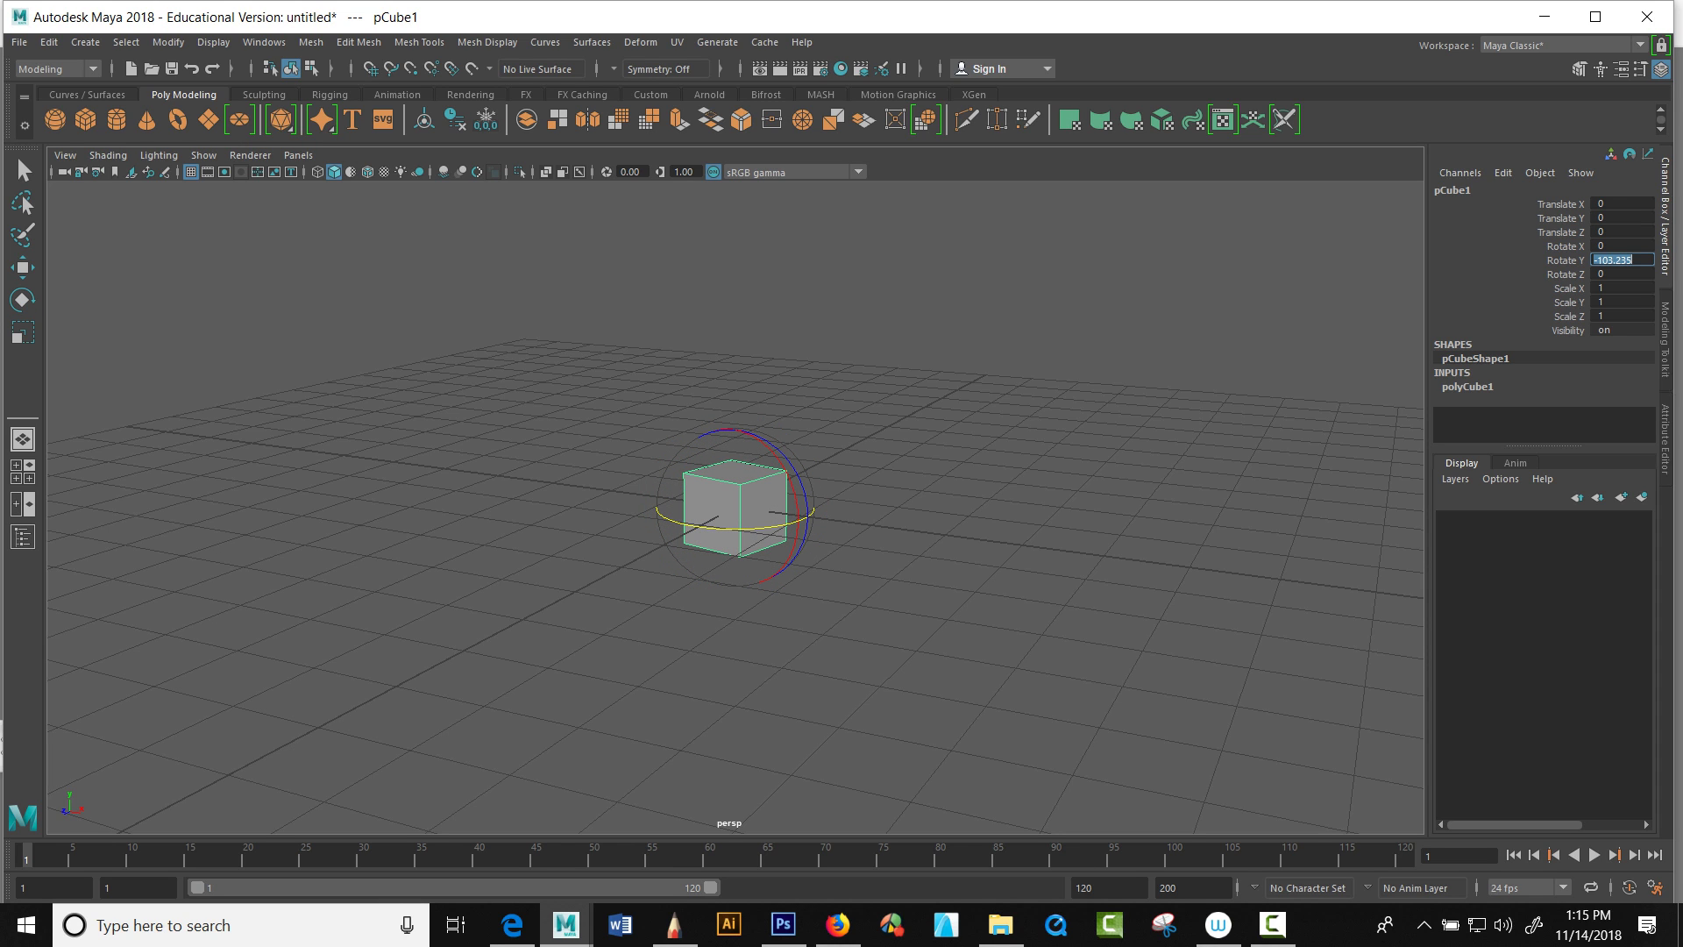
type("-0")
key("Return")
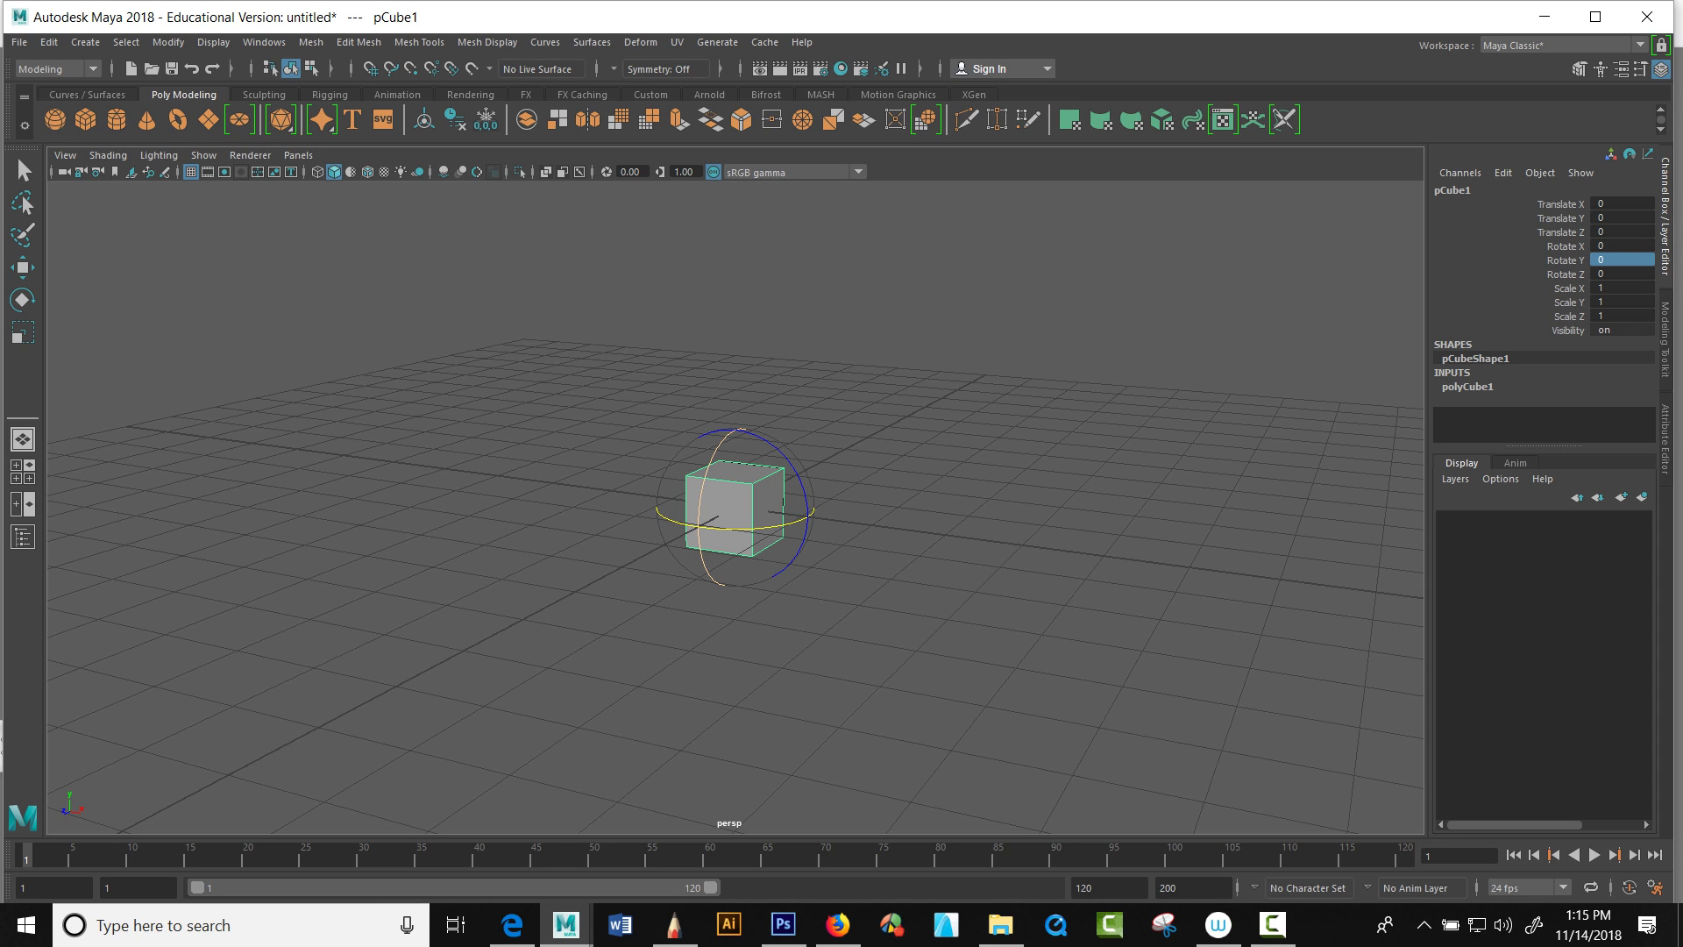
Step: Rotate the cube freehand about the X axis, reset Rotate X to 0, and deselect the cube
left_click_drag(713, 460, 738, 430)
left_click(1618, 247)
type("0")
key("Return")
left_click(1034, 456)
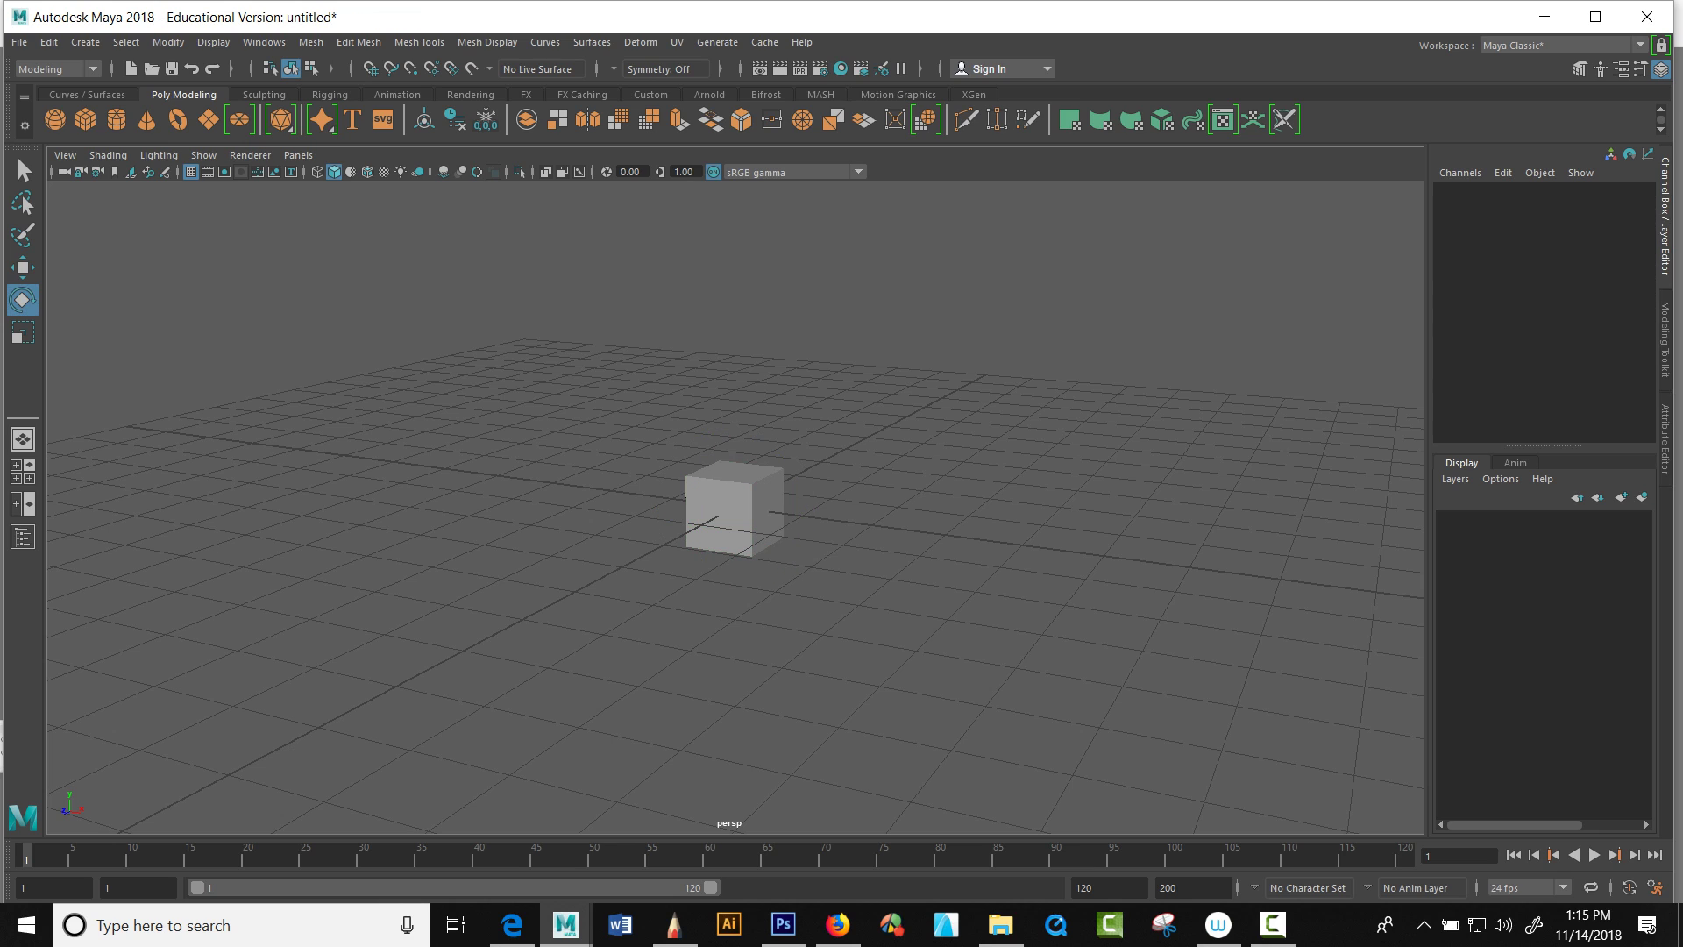
Step: Select the cube and scale it up uniformly to about 3.57 on all three axes
left_click(735, 519)
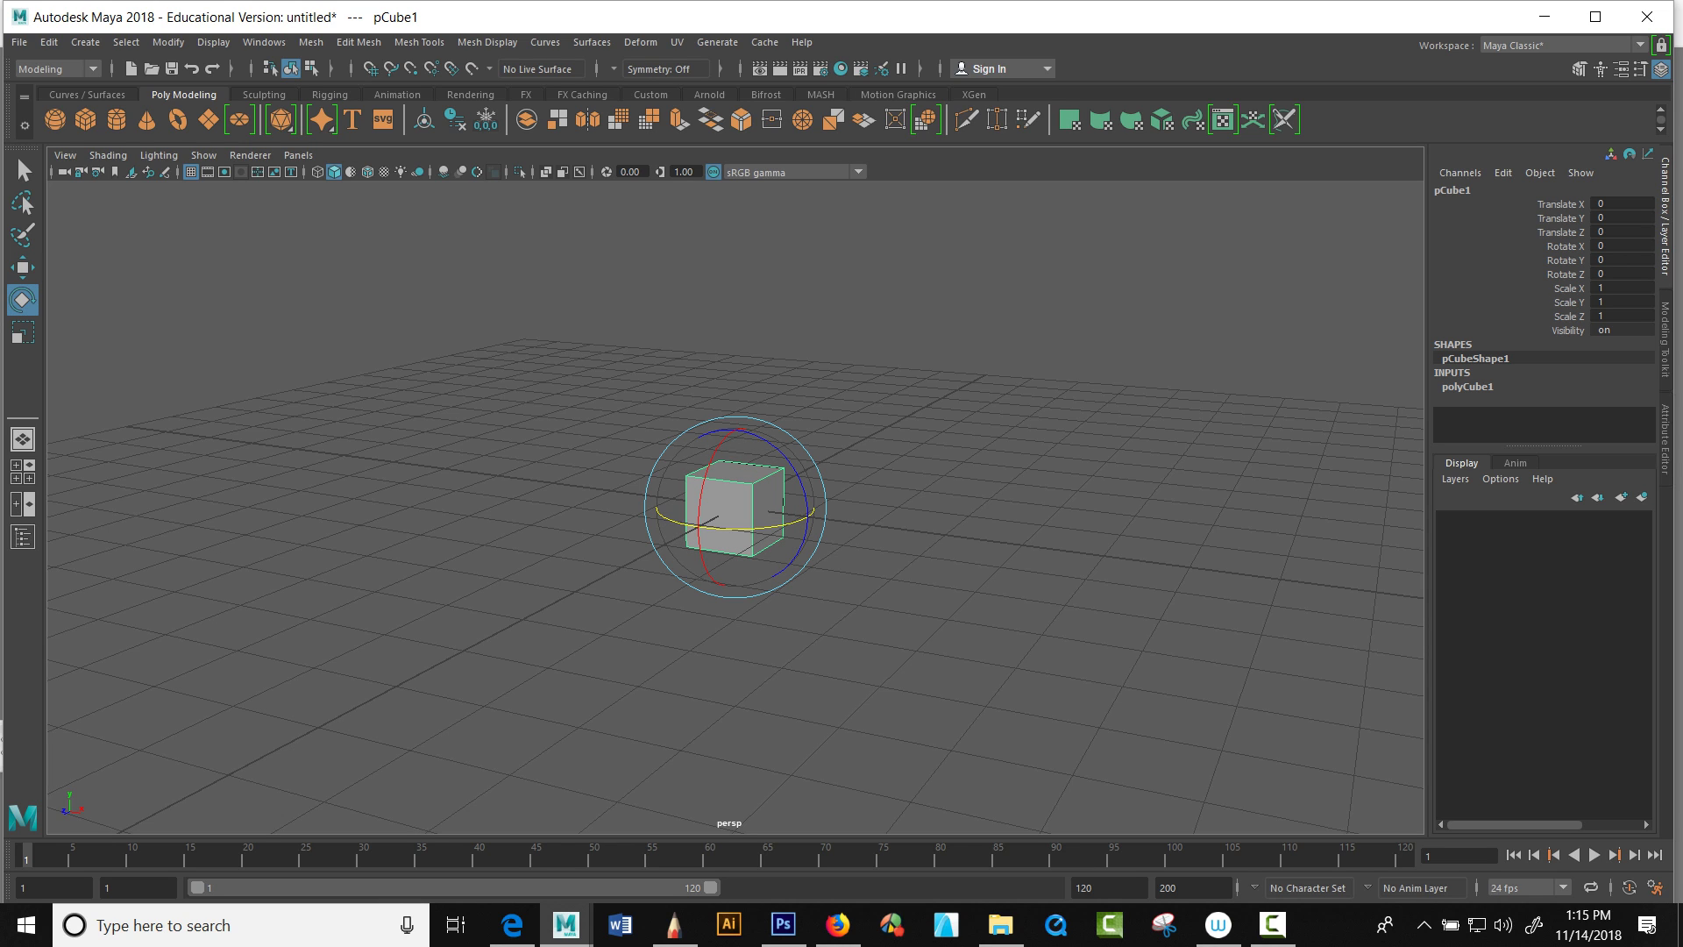
key("w")
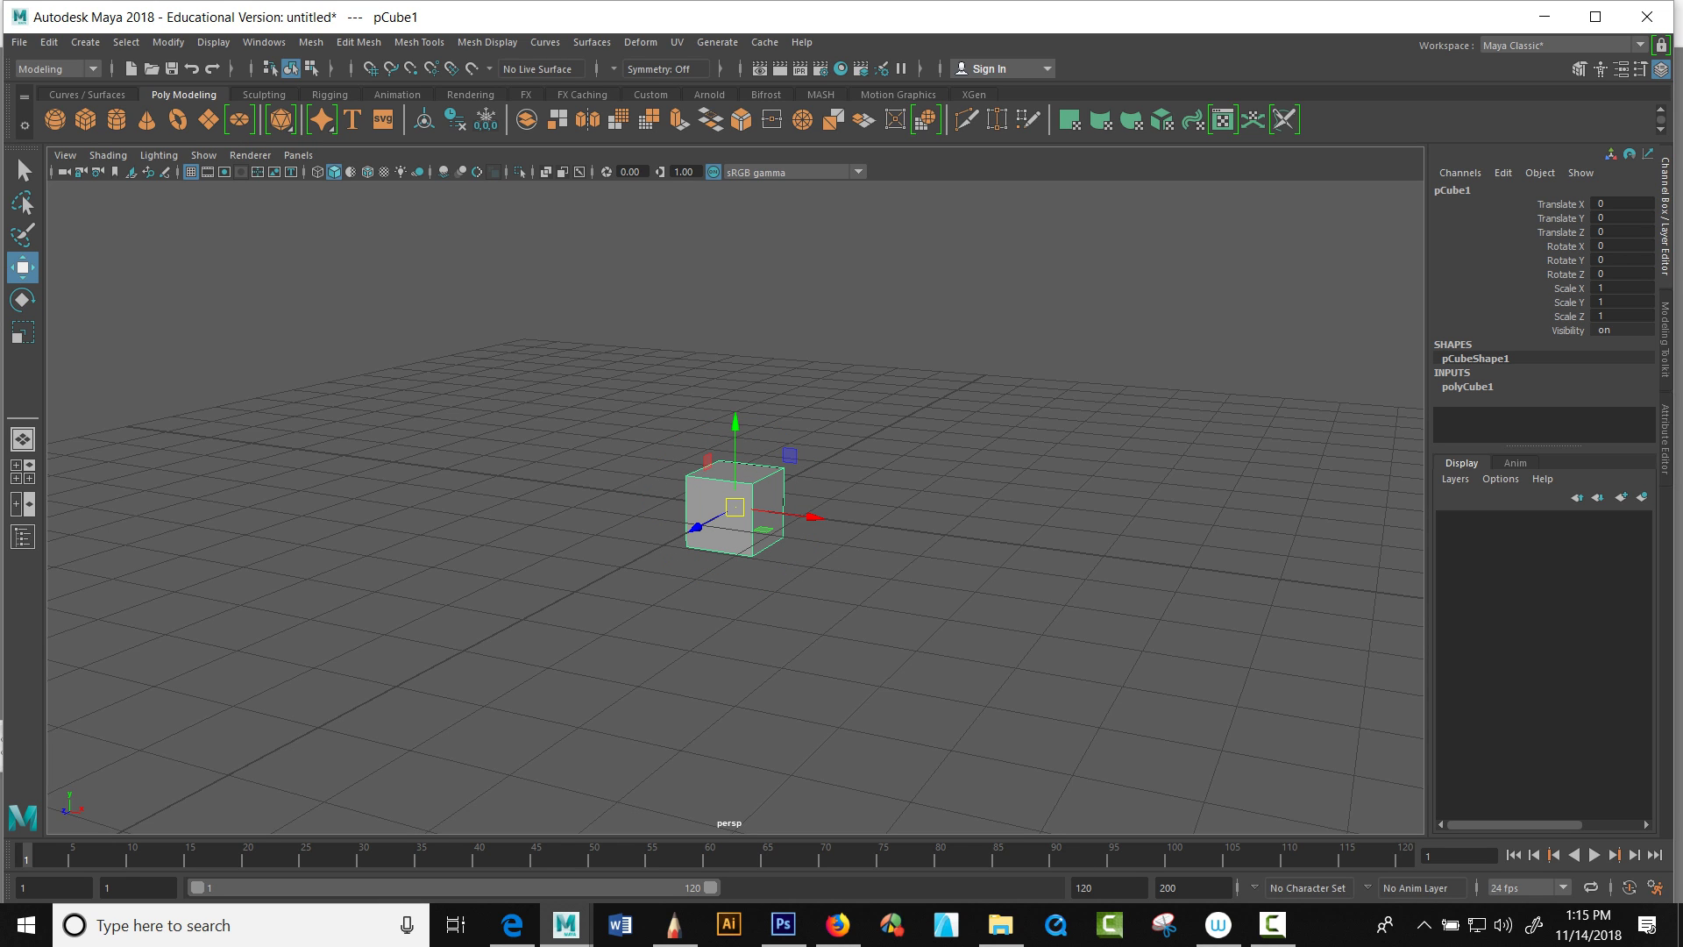
left_click(22, 300)
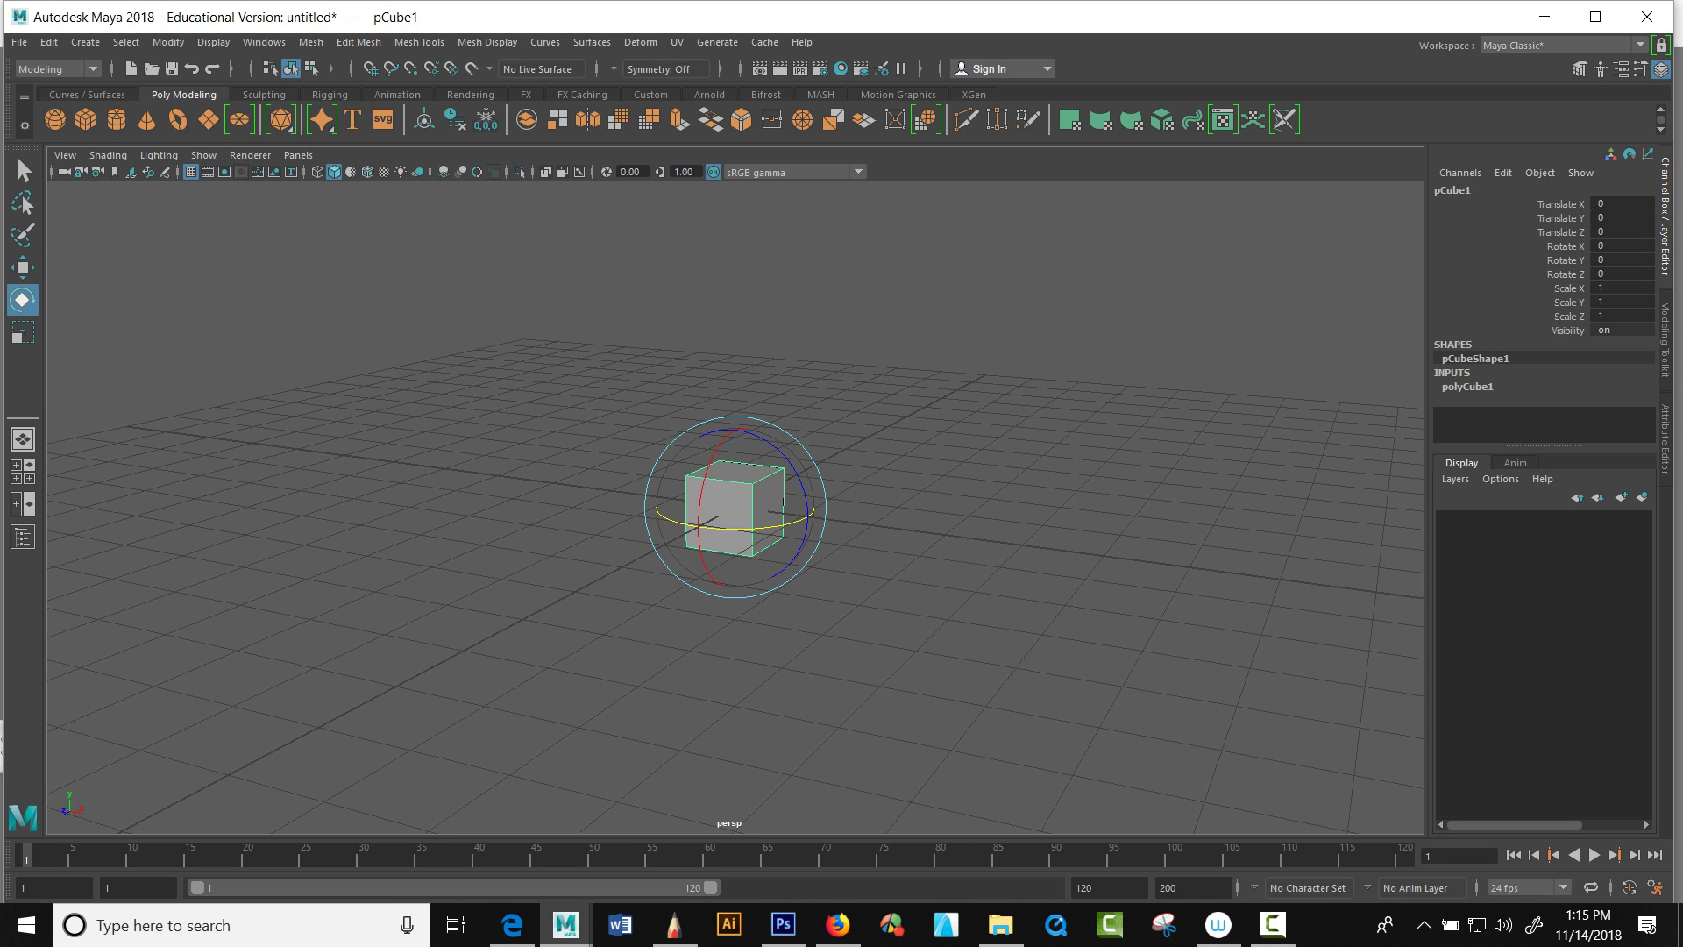
left_click(23, 333)
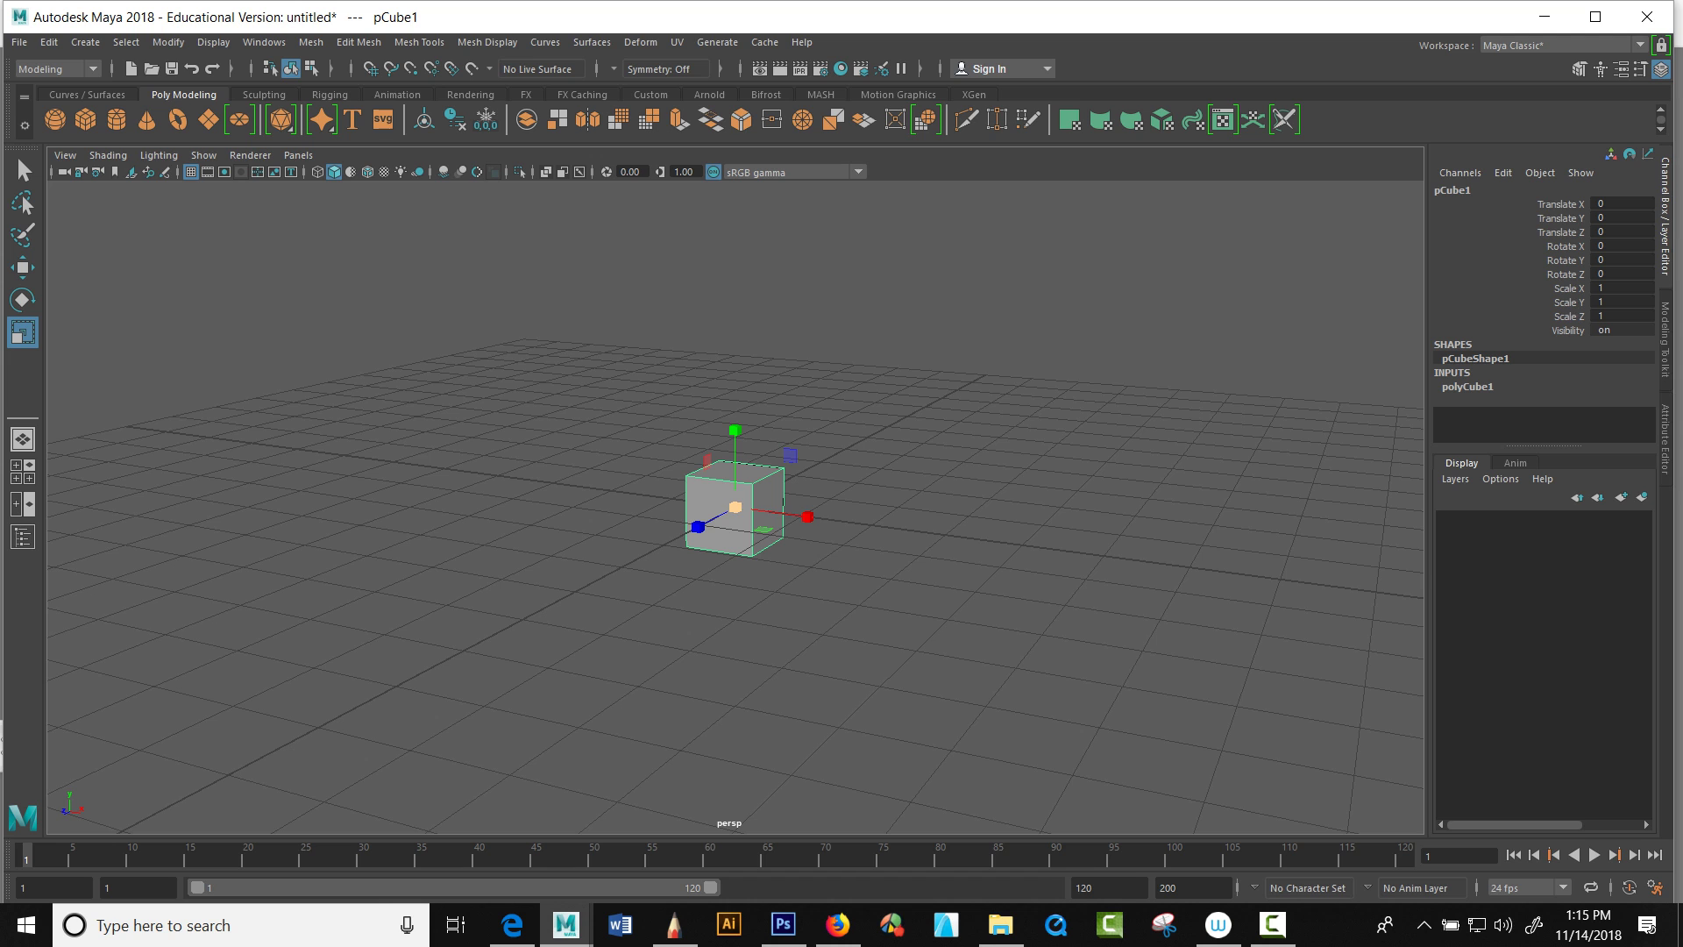
left_click_drag(734, 506, 929, 501)
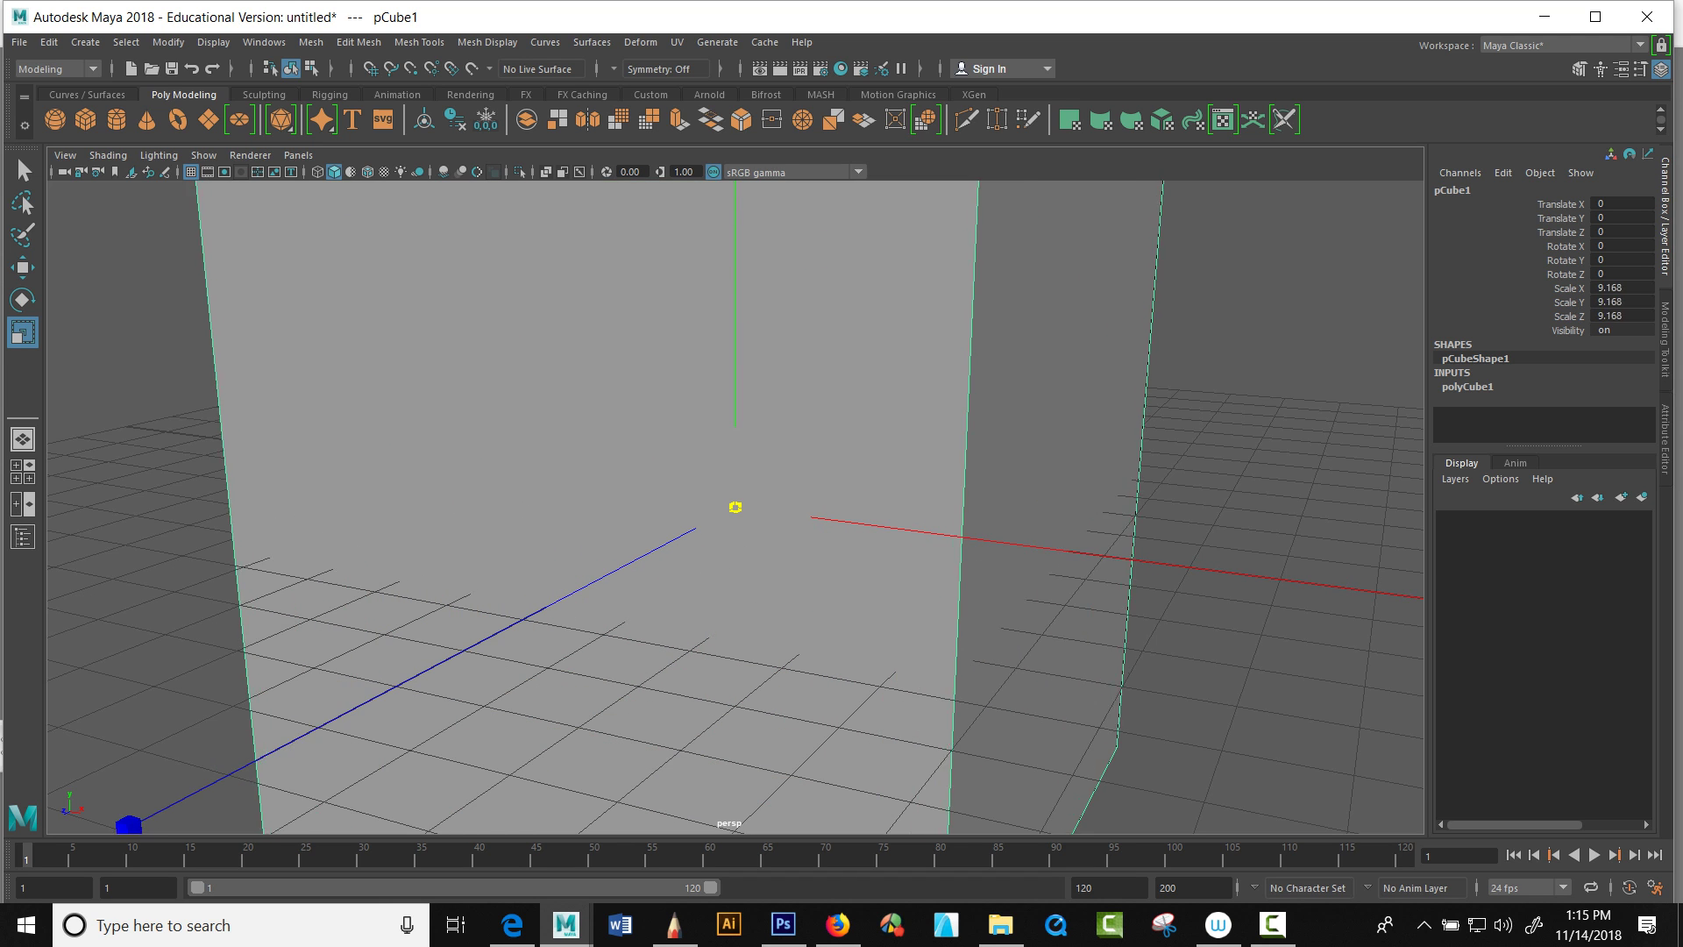
left_click_drag(1323, 508, 898, 509)
mouse_move(675, 507)
left_mouse_down()
mouse_move(618, 507)
mouse_move(687, 507)
left_mouse_up()
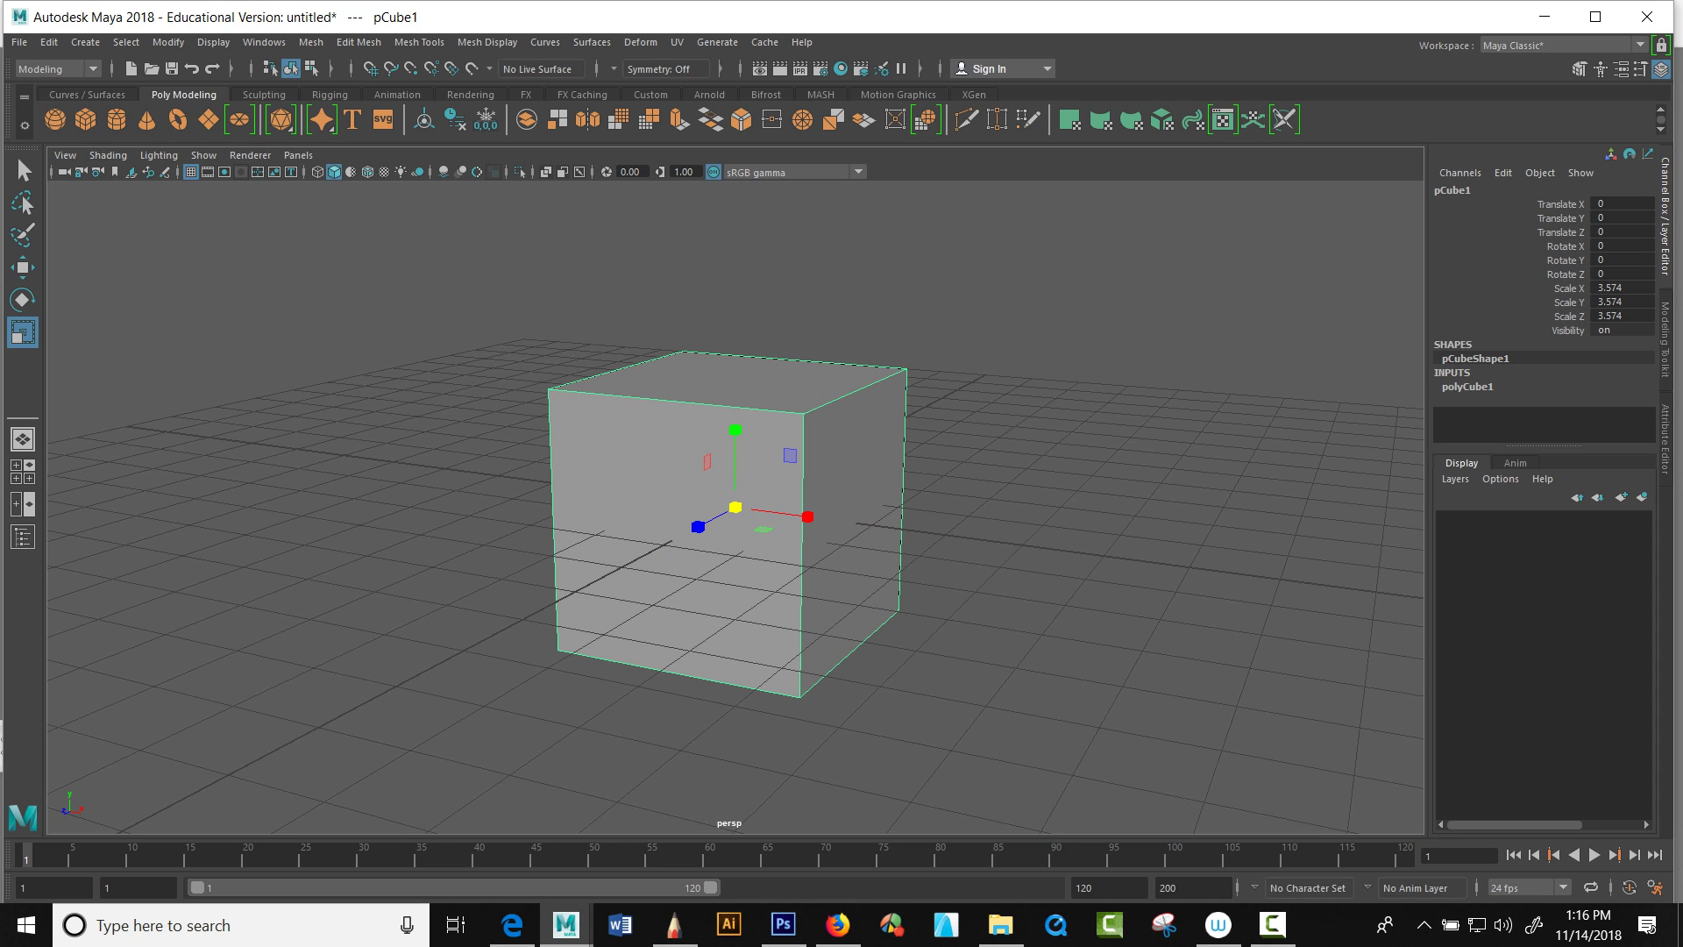
Step: Scale the cube non-uniformly, stretching it to about 8.65 along X, about 10.65 along Y, and freehand along Z
left_click_drag(1565, 288, 1564, 316)
left_click(1621, 315)
left_click(1096, 394)
left_click(754, 518)
left_click_drag(807, 517, 930, 531)
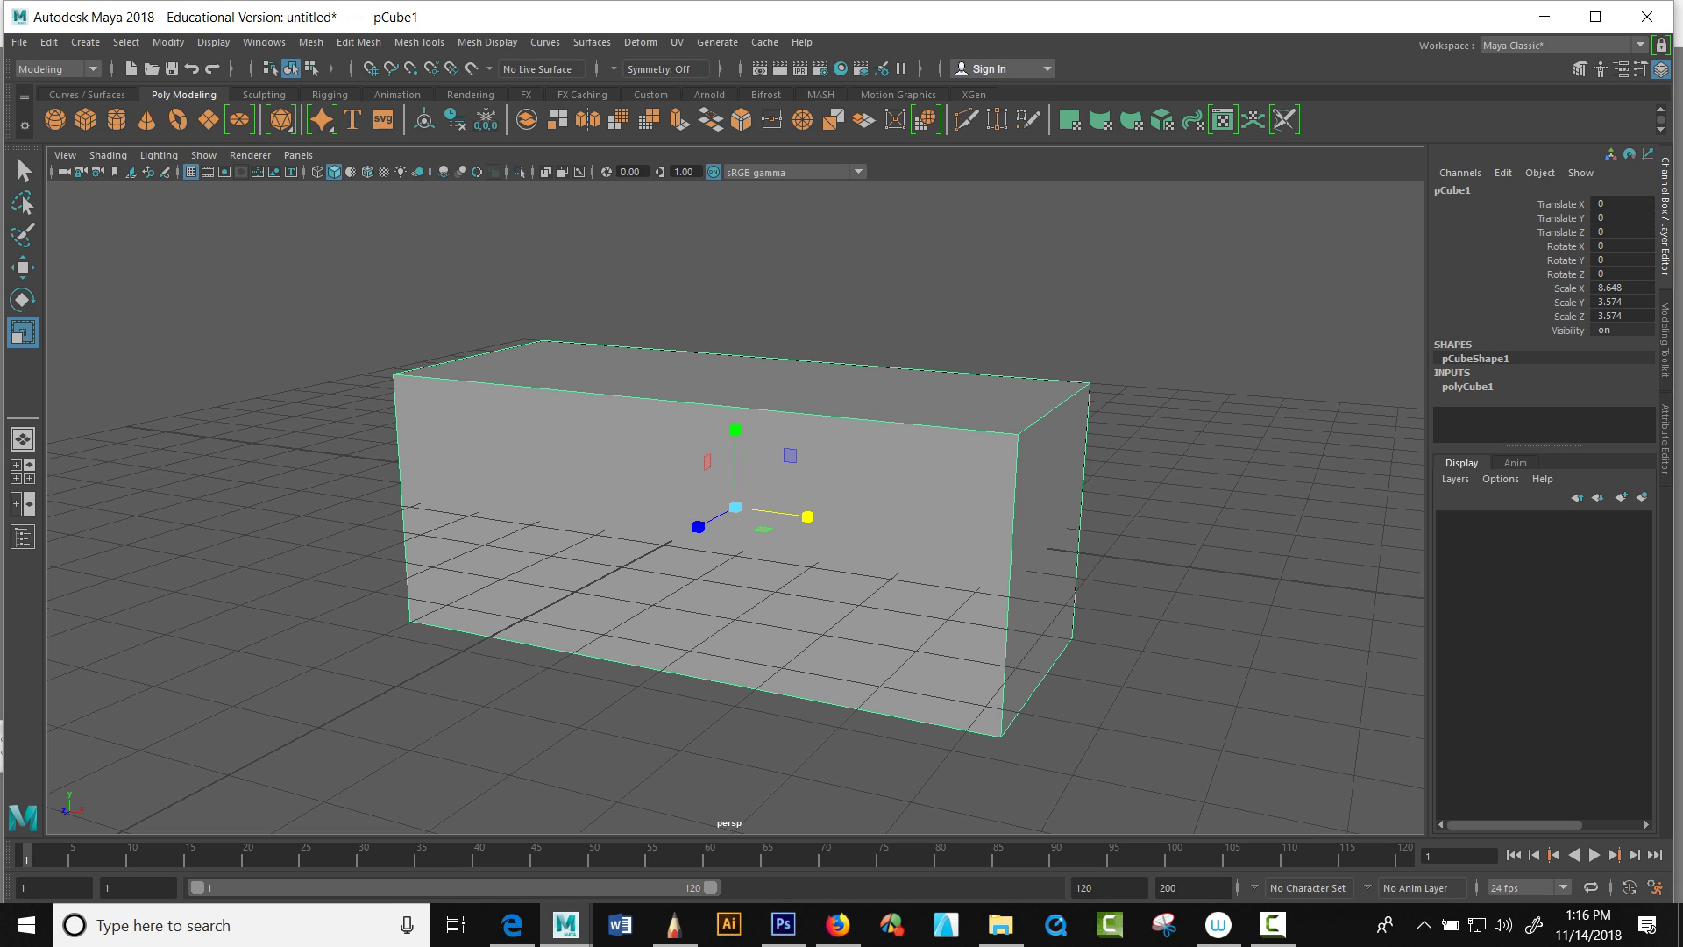
left_click_drag(698, 526, 543, 604)
left_click(1622, 316)
left_click_drag(735, 429, 735, 298)
Step: Reset the cube's Scale X, Y and Z to 1 and deselect the cube
left_click_drag(1622, 288, 1622, 316)
type("1")
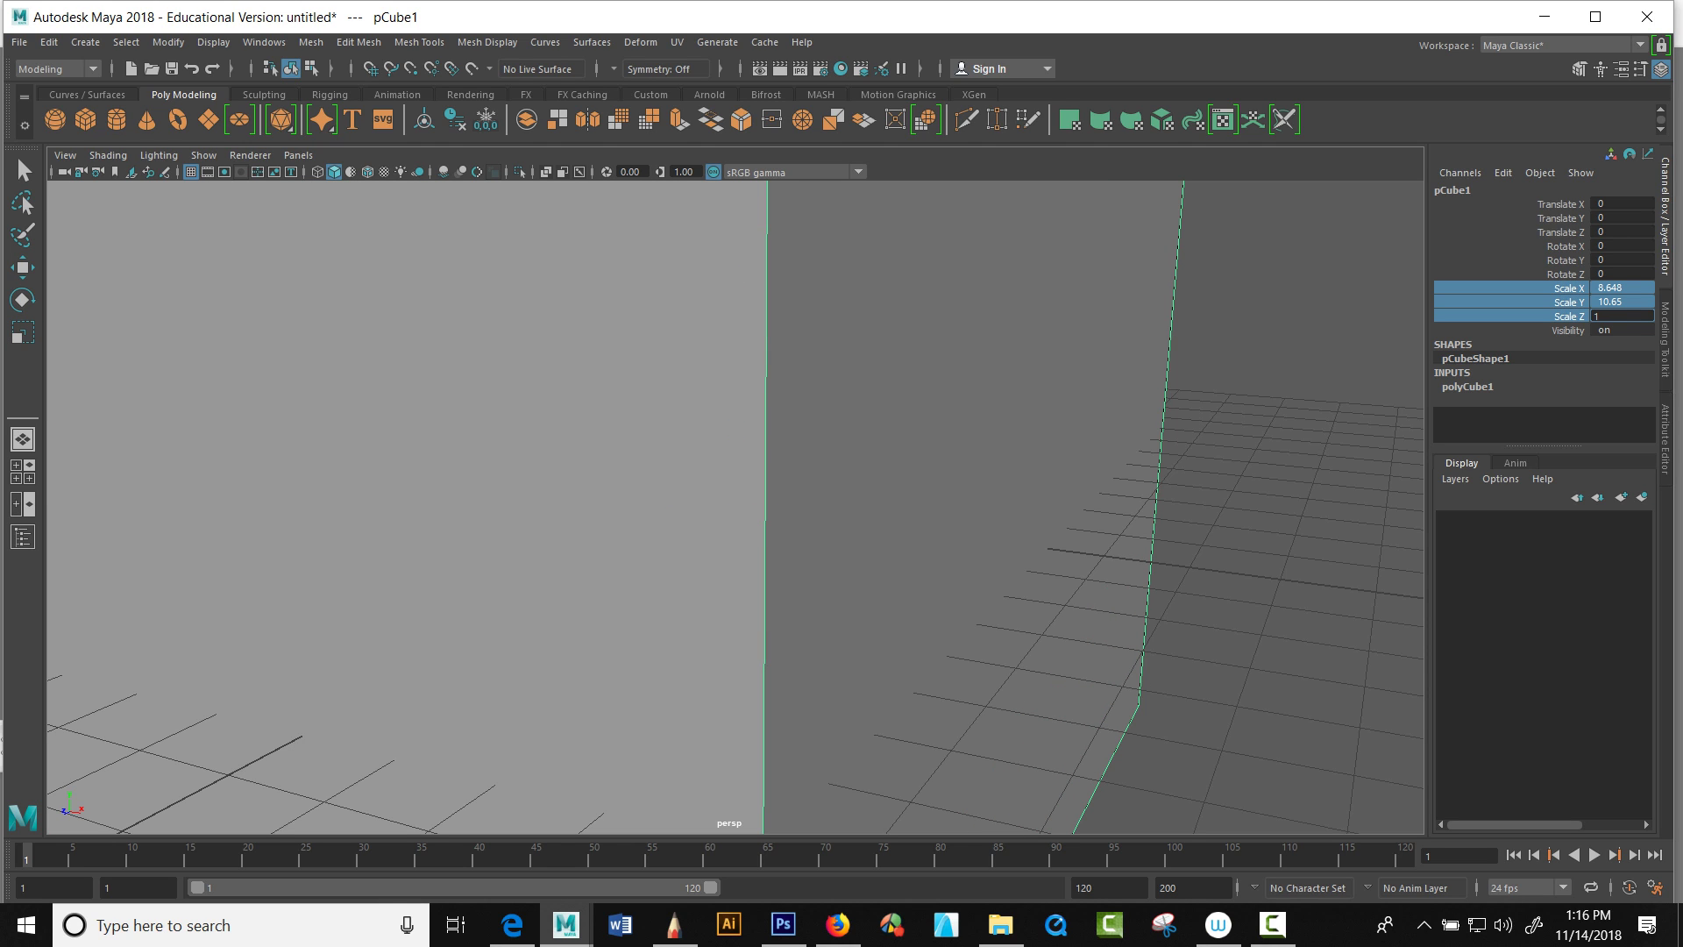
key("Return")
scroll(734, 509, "down", 4)
scroll(735, 508, "up", 7)
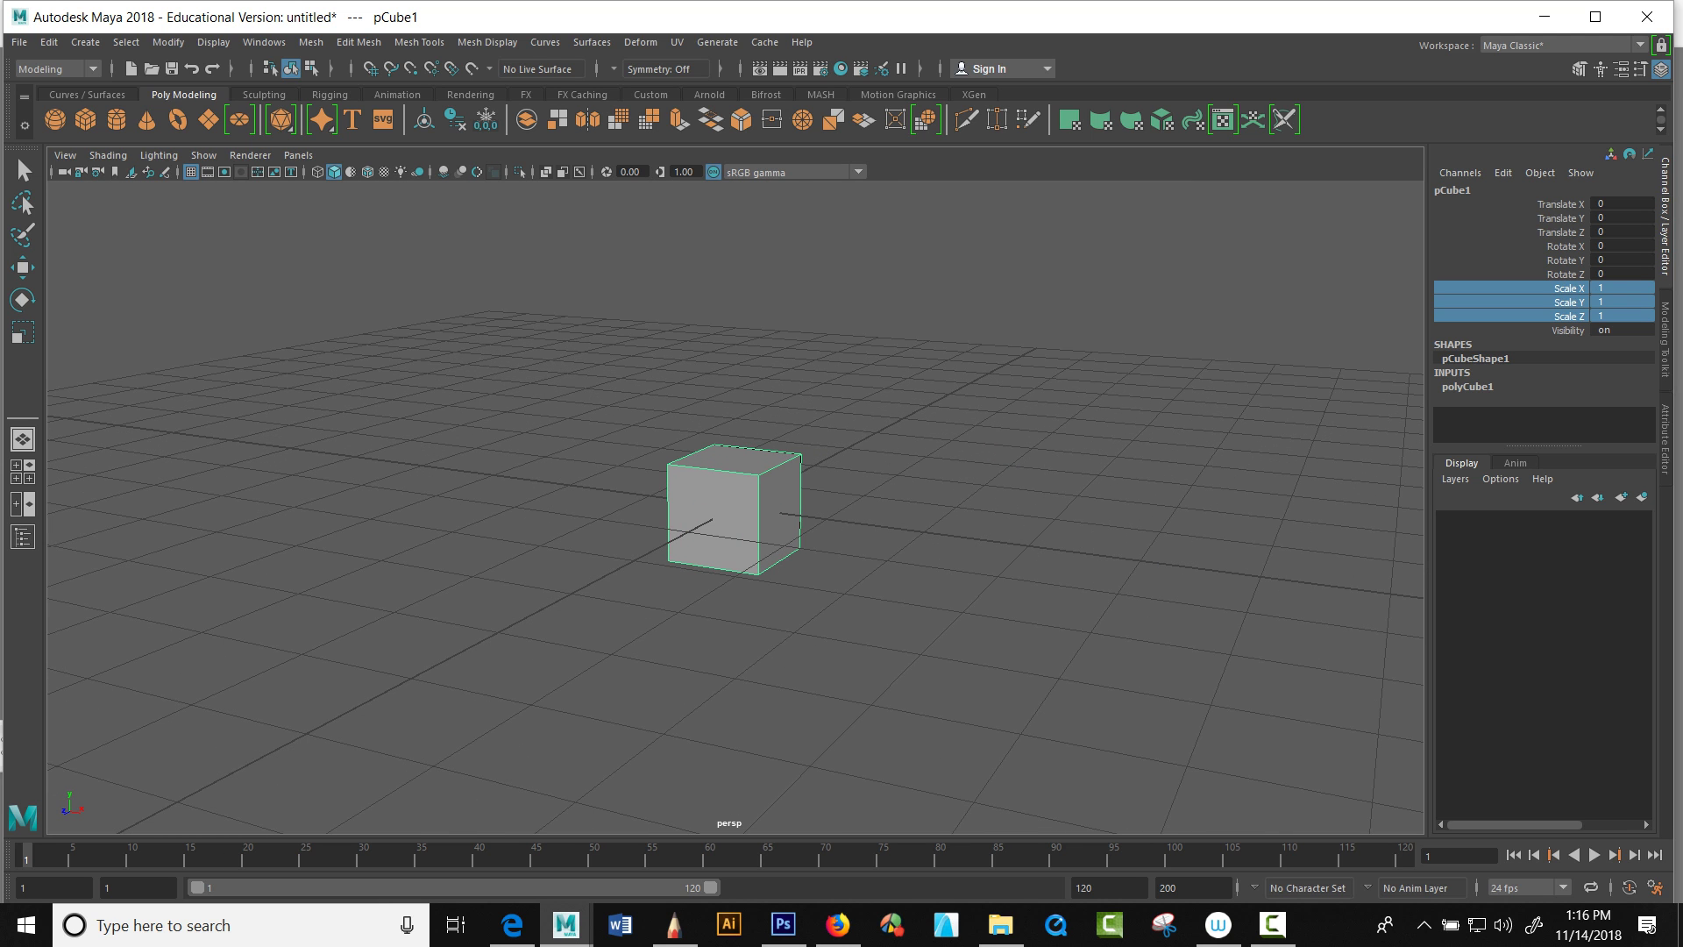
left_click(886, 605)
Step: Practise zooming, orbiting and panning the perspective view around the cube to examine it from several angles
scroll(734, 509, "down", 5)
scroll(735, 508, "up", 7)
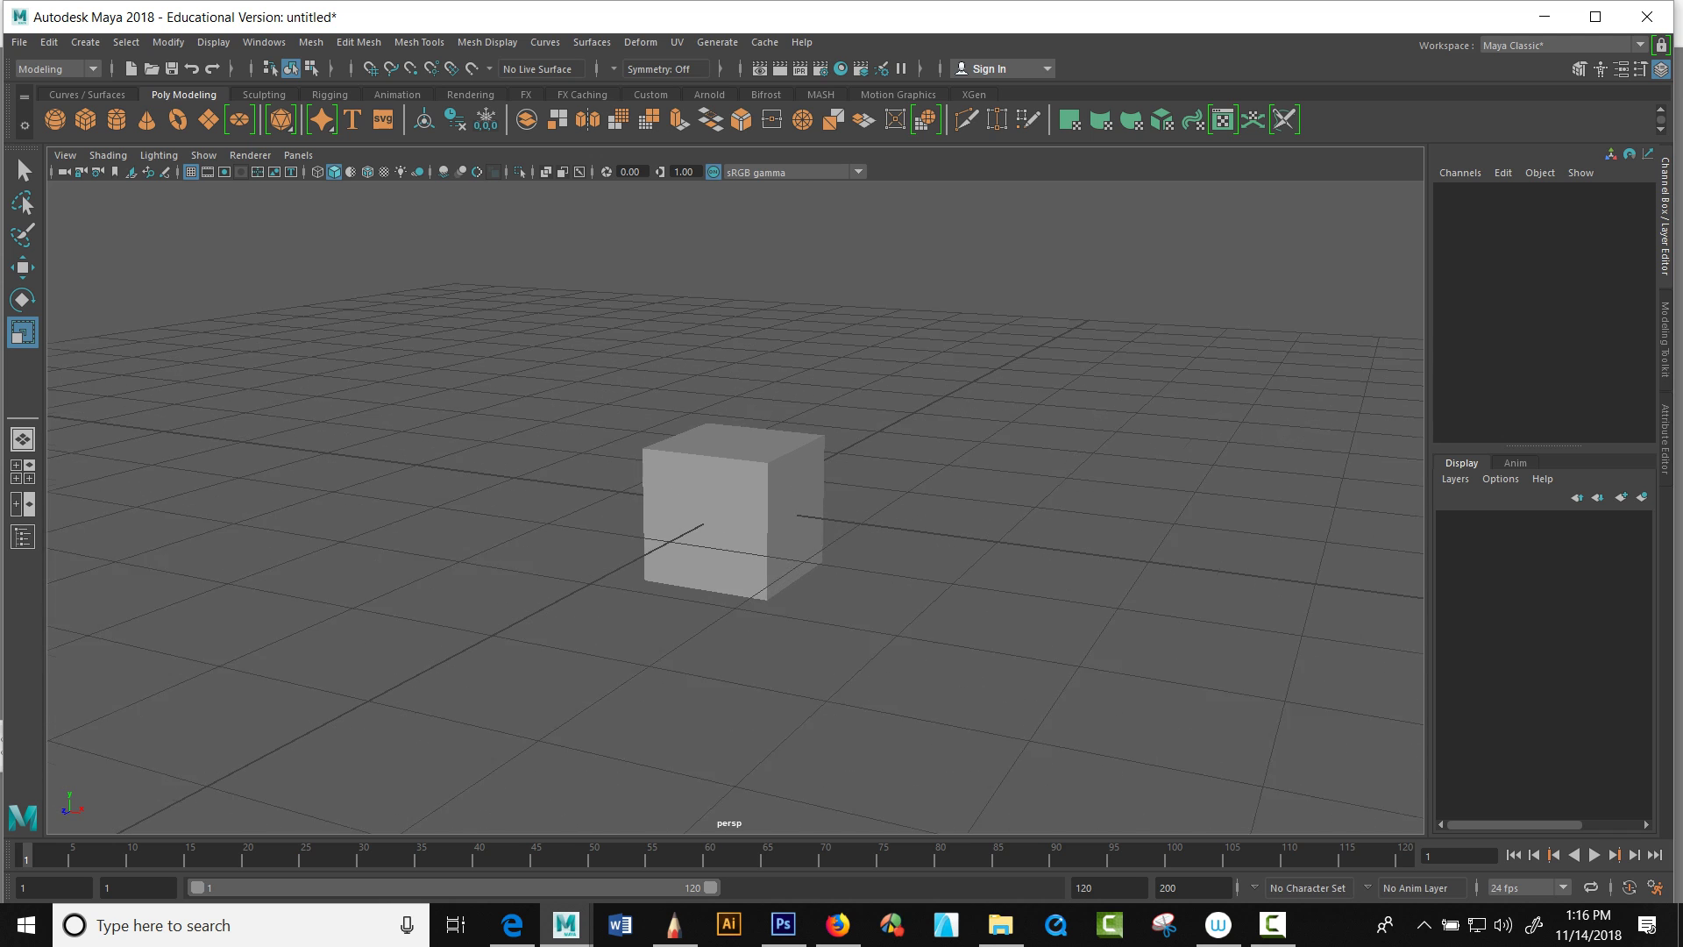
scroll(734, 509, "down", 2)
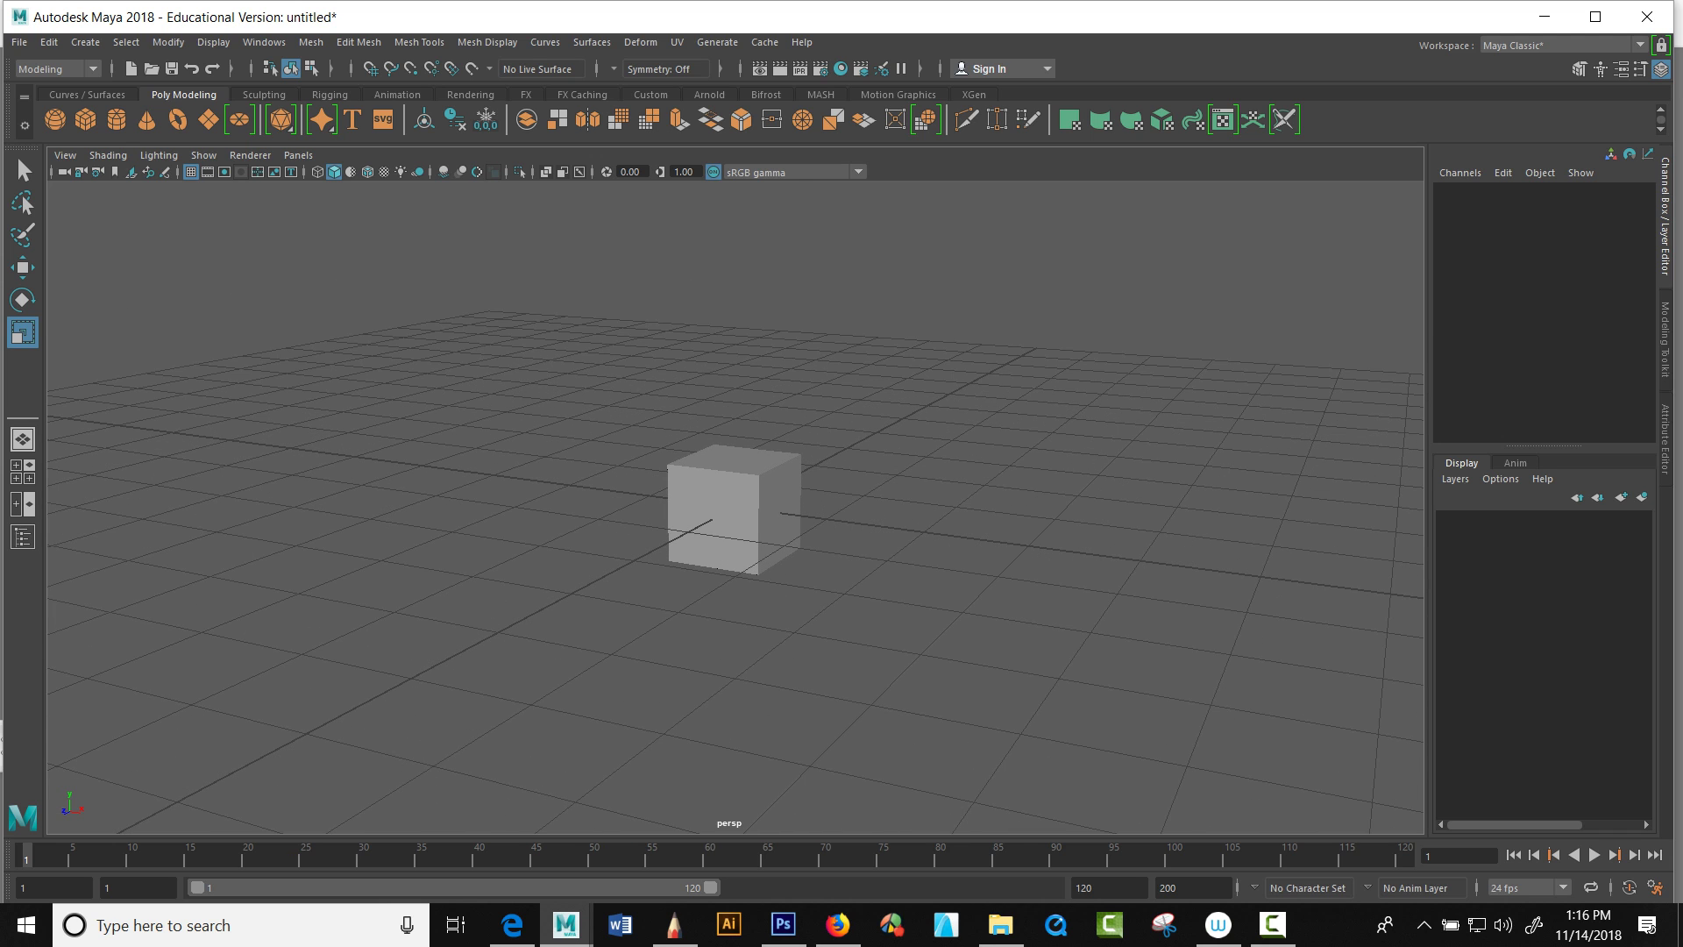
left_click_drag(735, 509, 769, 513, "alt")
right_click_drag(735, 513, 780, 513, "alt")
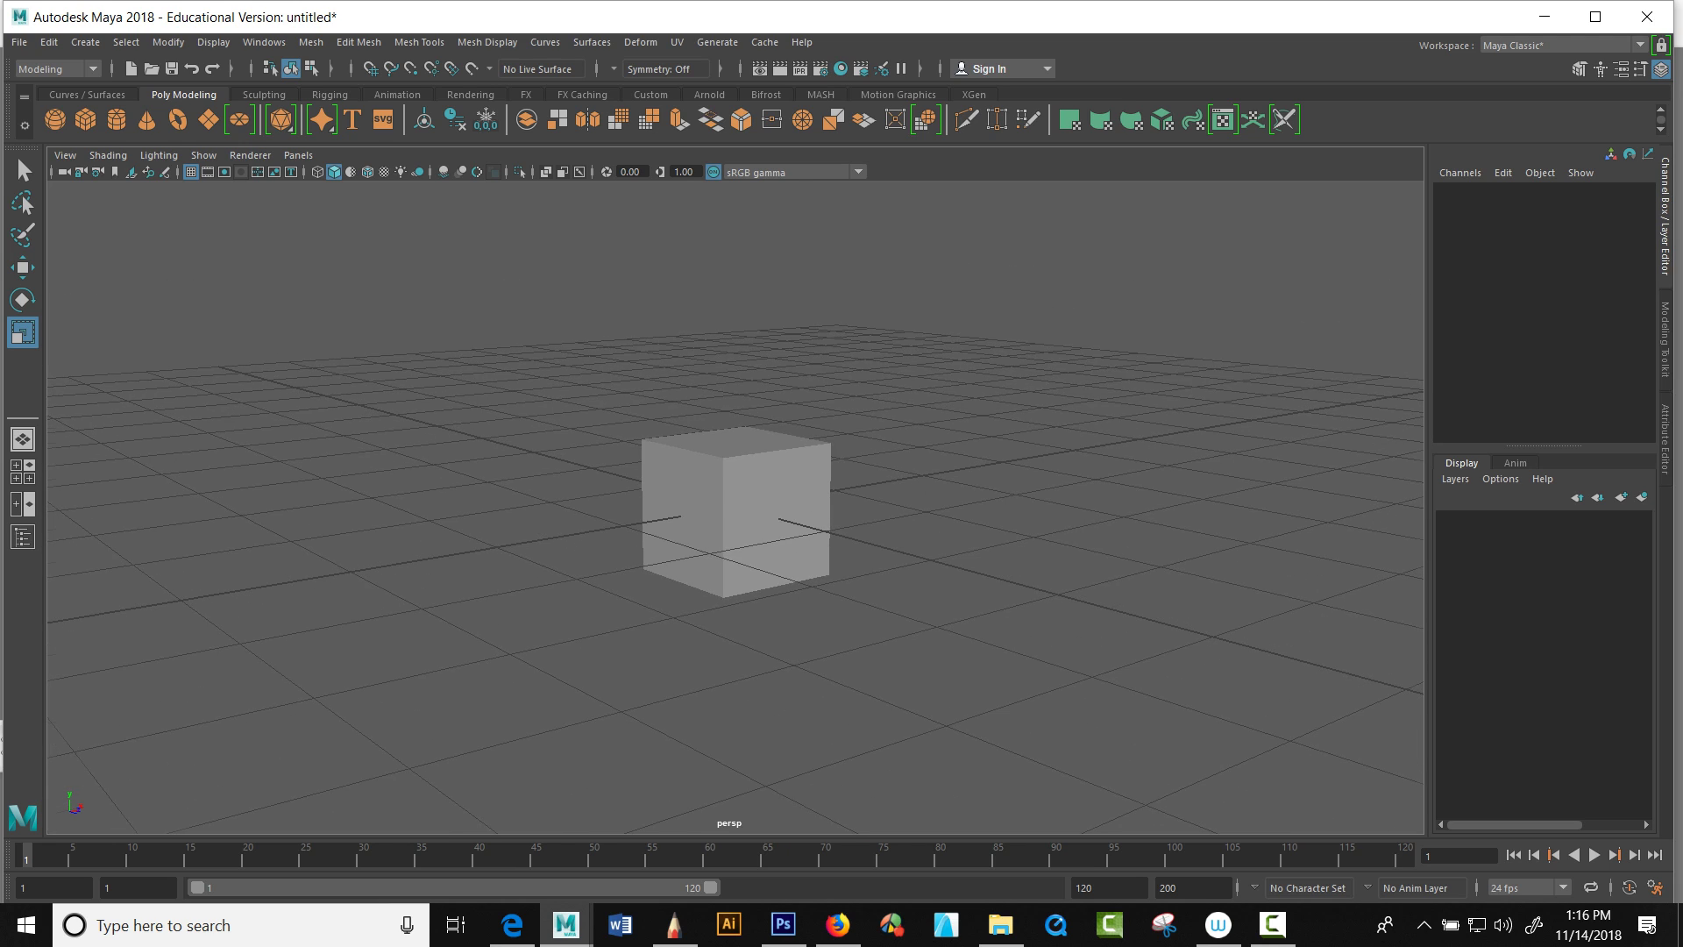
mouse_move(754, 513)
left_mouse_down("alt")
mouse_move(811, 521)
mouse_move(759, 456)
mouse_move(733, 522)
left_mouse_up("alt")
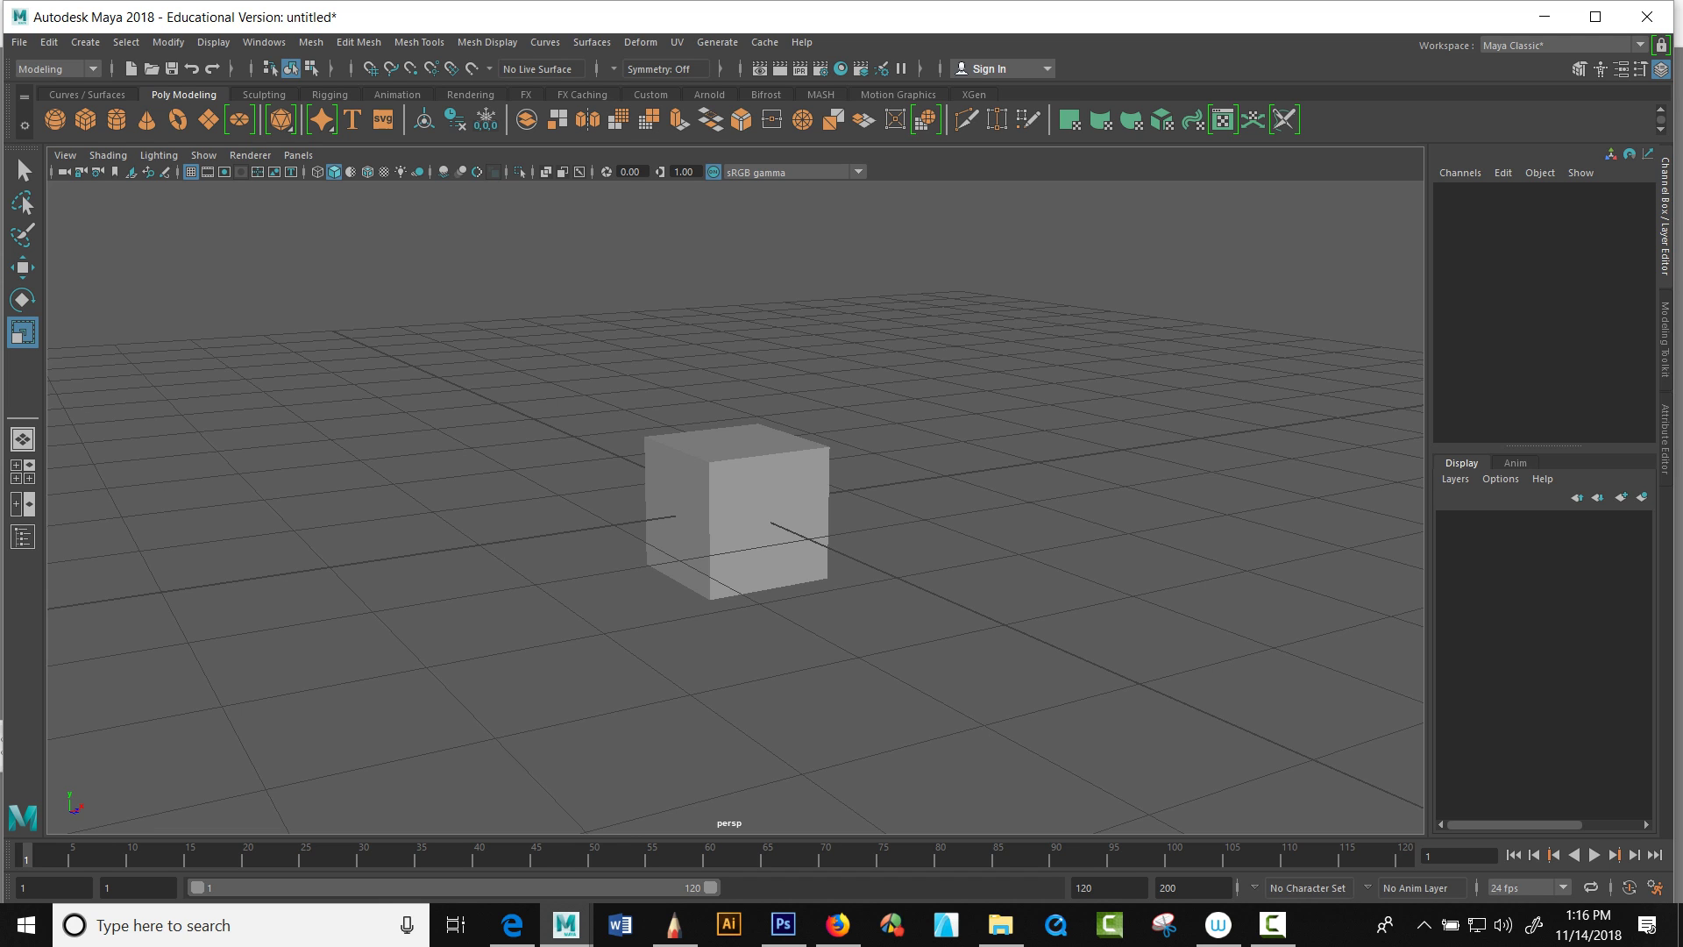
middle_click_drag(736, 513, 777, 566, "alt")
left_click_drag(778, 566, 658, 540, "alt")
middle_click_drag(717, 557, 815, 525, "alt")
left_click_drag(814, 525, 680, 551, "alt")
right_click_drag(701, 552, 761, 561, "alt")
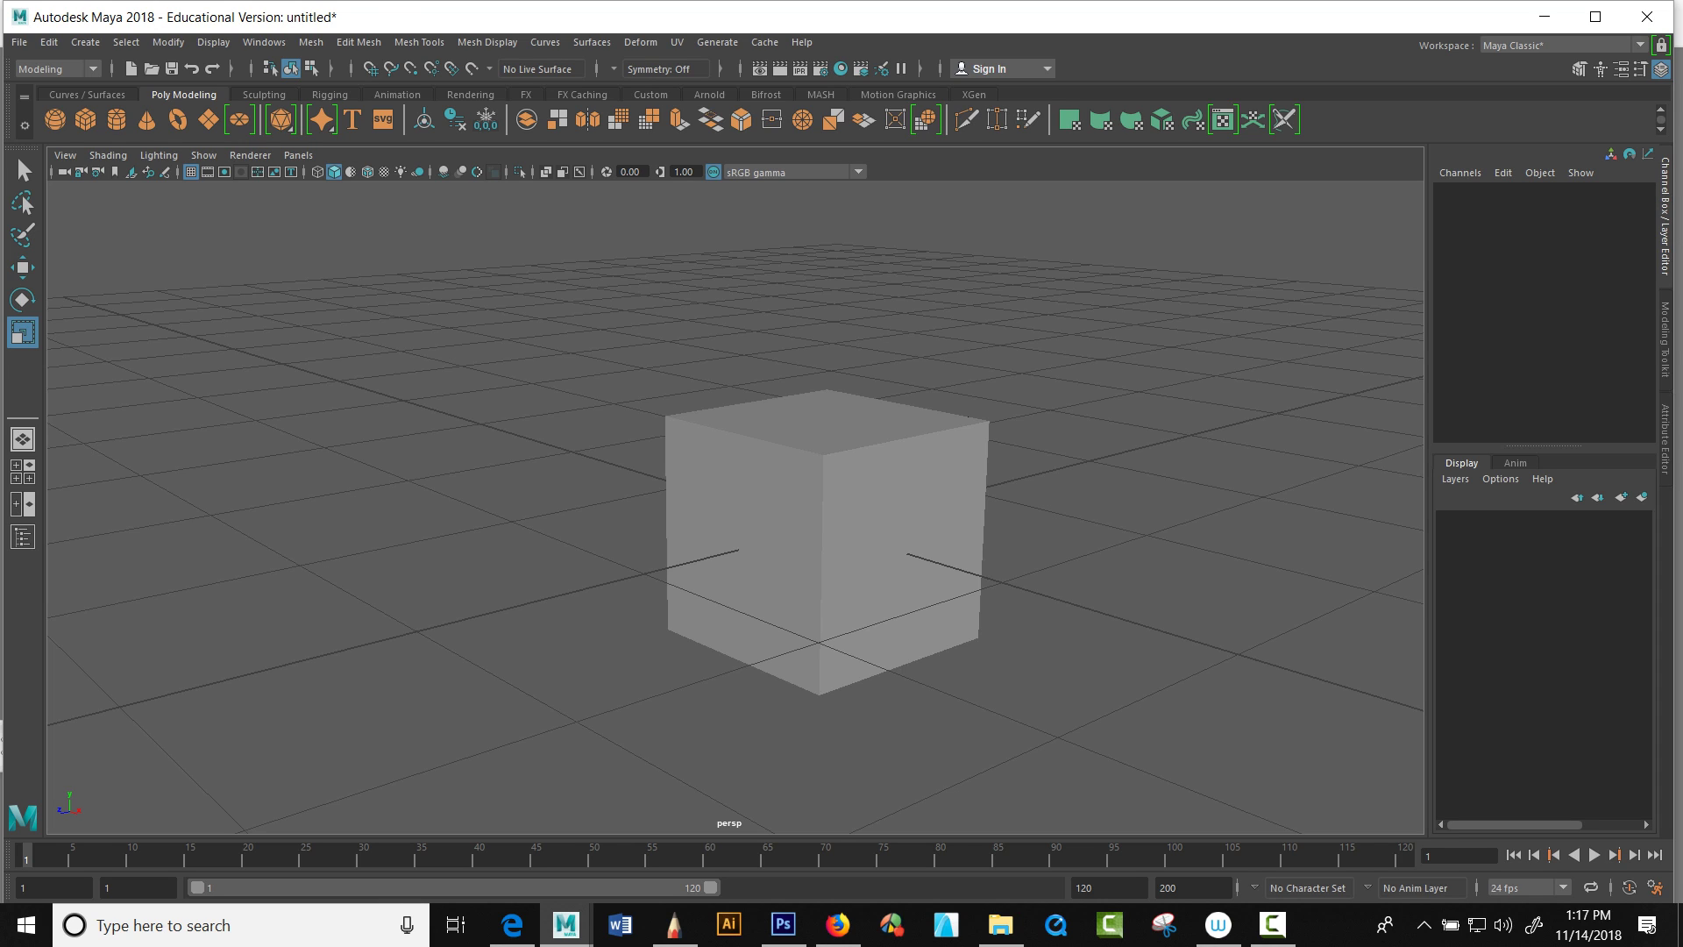
Step: Select the cube, duplicate it, and move the copy along X to about -2.78
left_click(807, 548)
key("w")
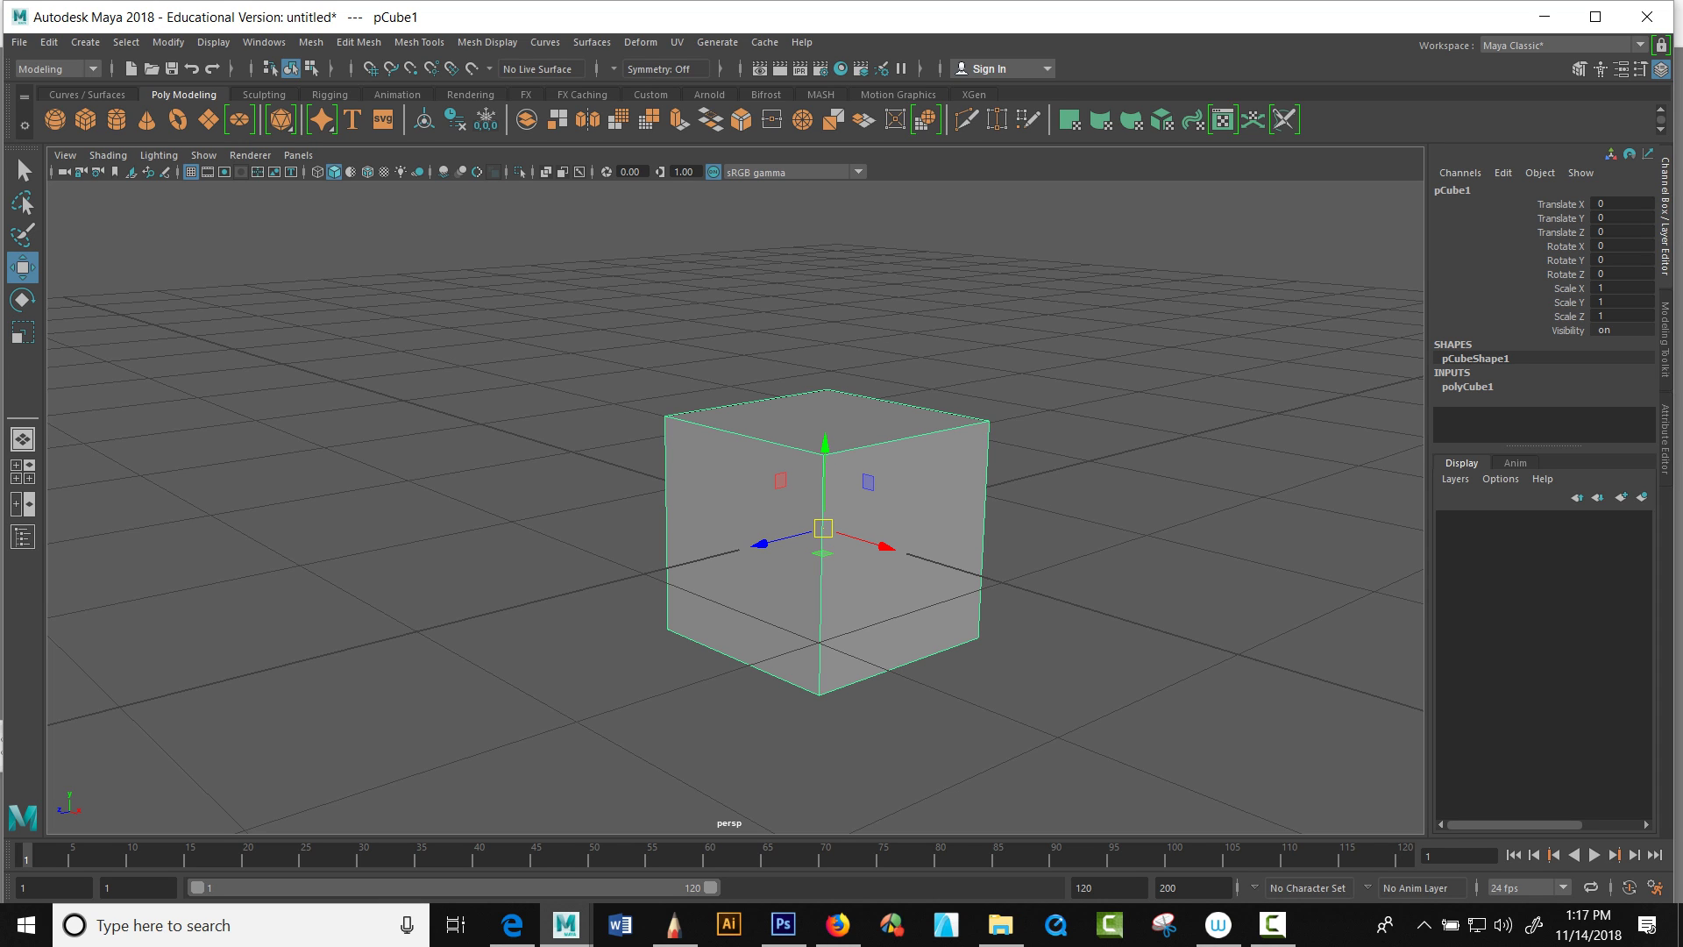
key("q")
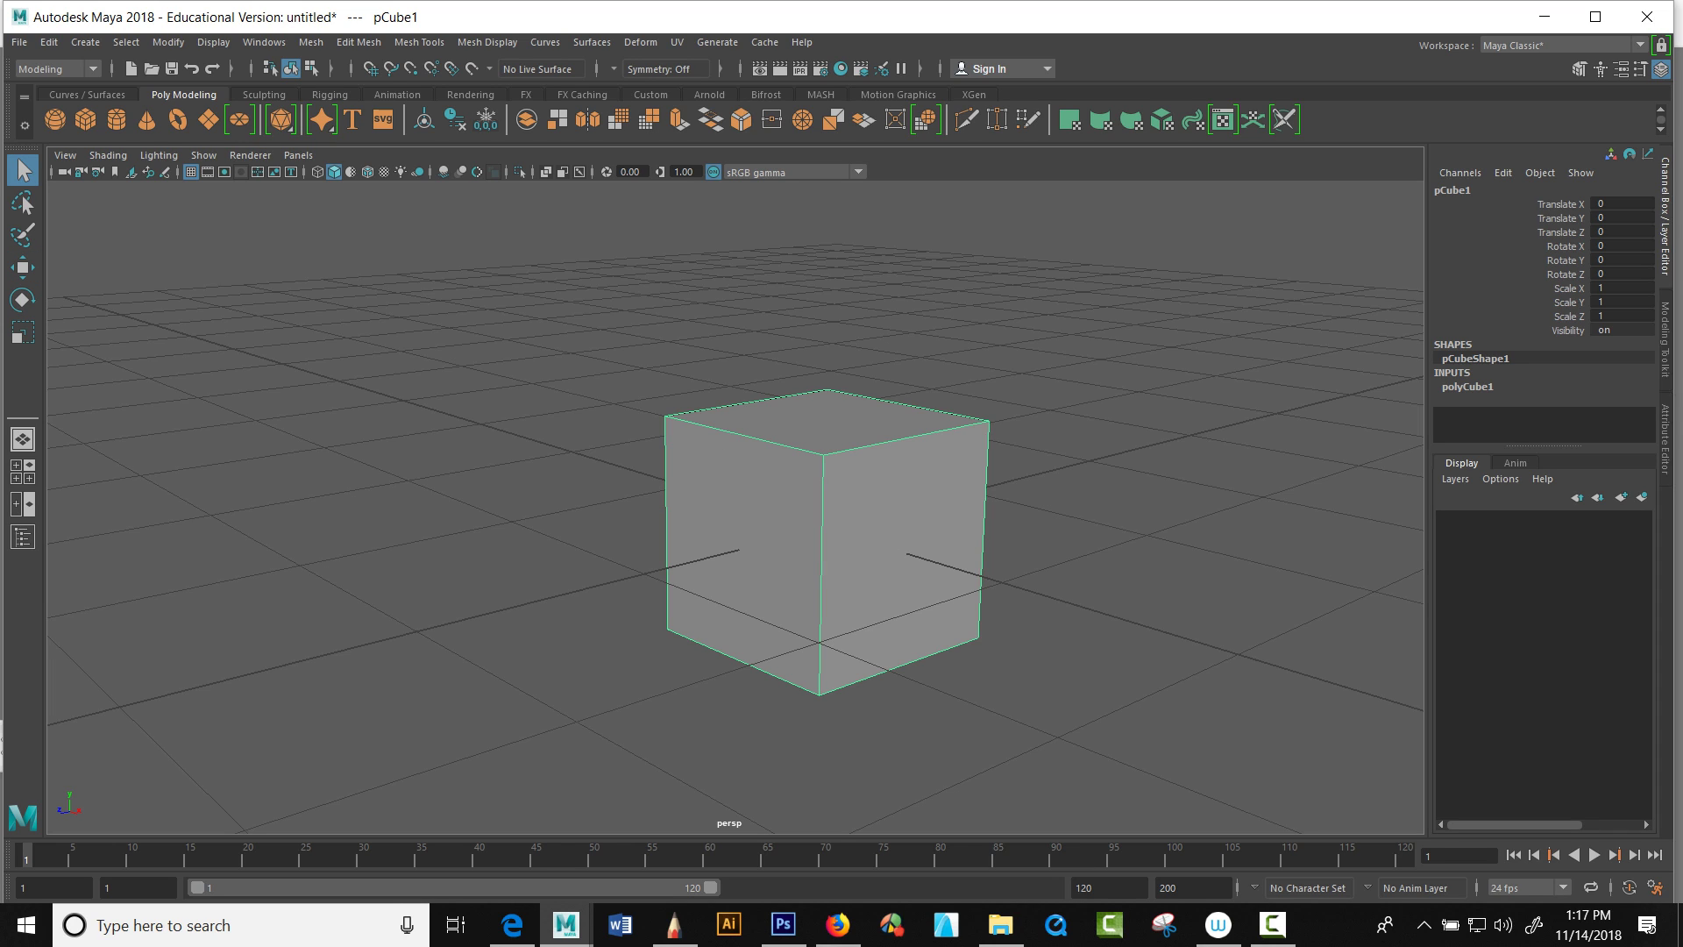
key("w")
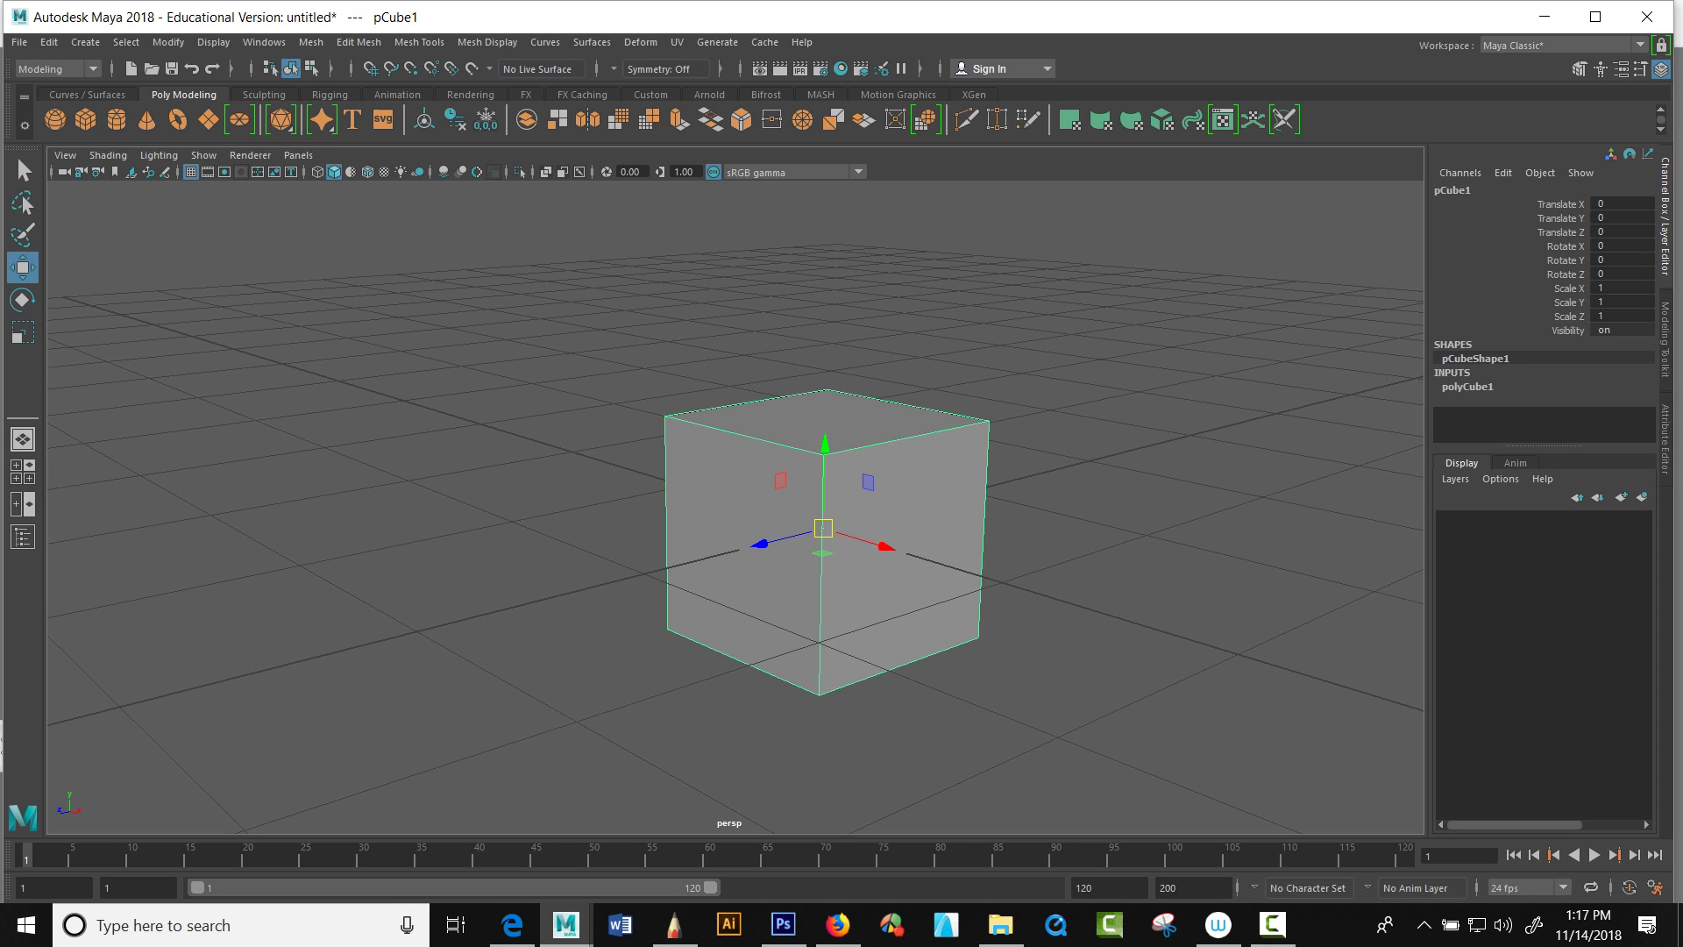
key("ctrl+d")
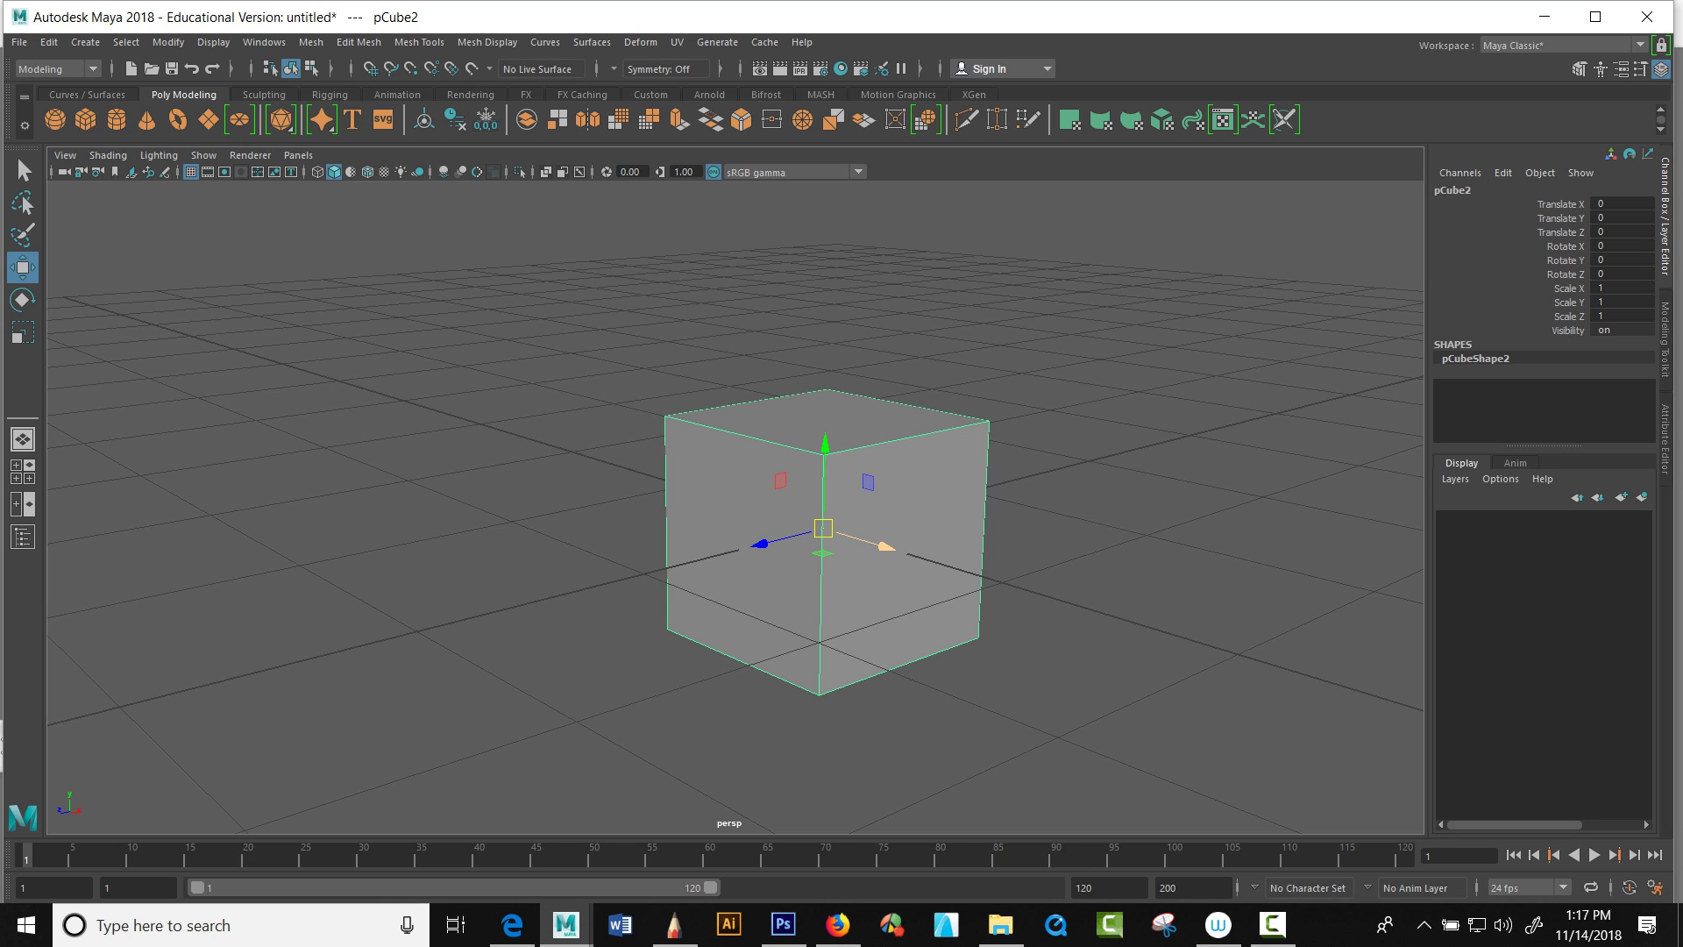
left_click_drag(885, 545, 544, 442)
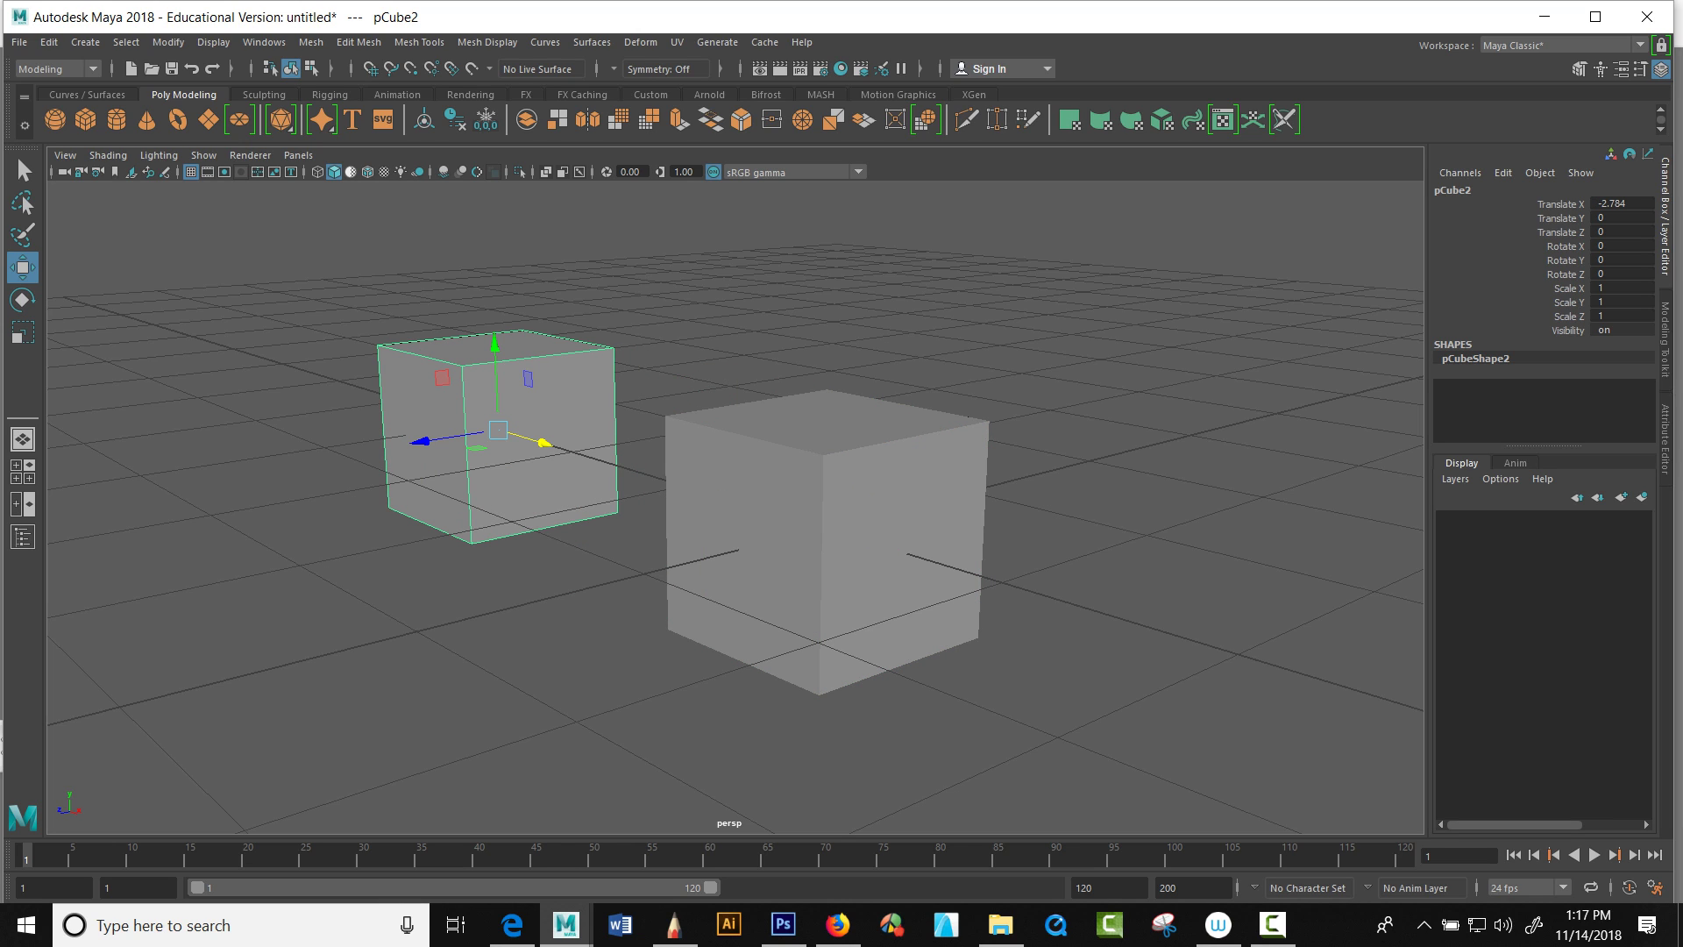
Step: Turn on Wireframe on Shaded display for the perspective view
left_click(367, 172)
left_click(368, 172)
left_click(368, 171)
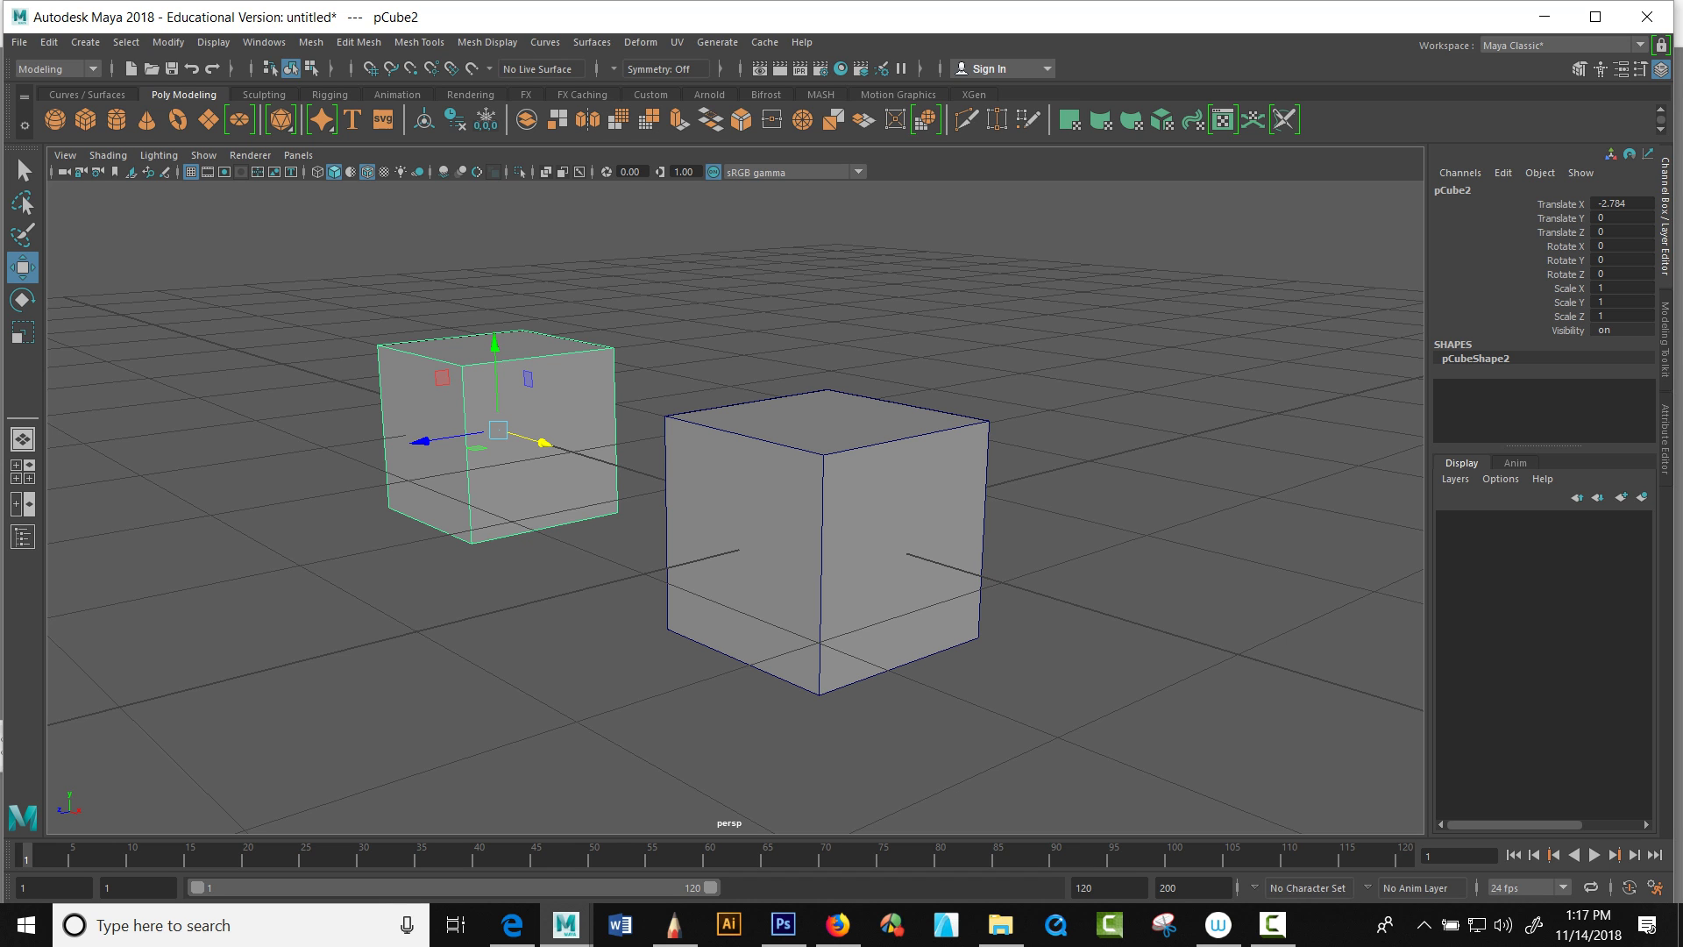
Step: Select both cubes and delete them from the scene
scroll(736, 507, "down", 5)
scroll(735, 508, "up", 4)
left_click_drag(305, 247, 1218, 748)
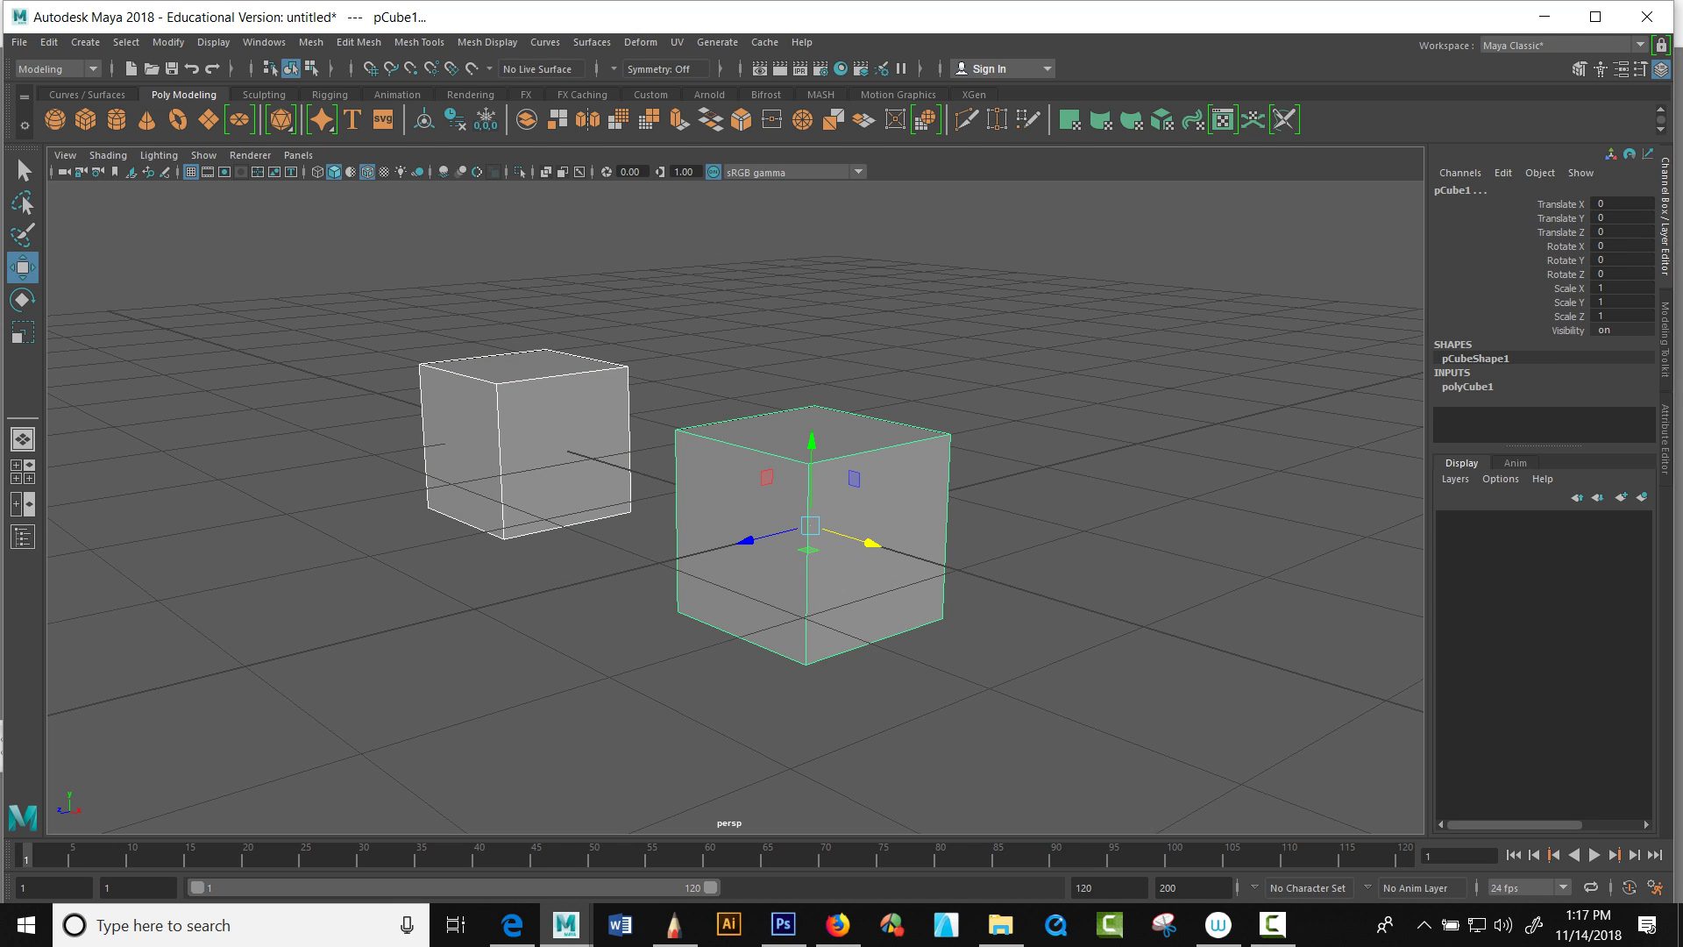
key("Delete")
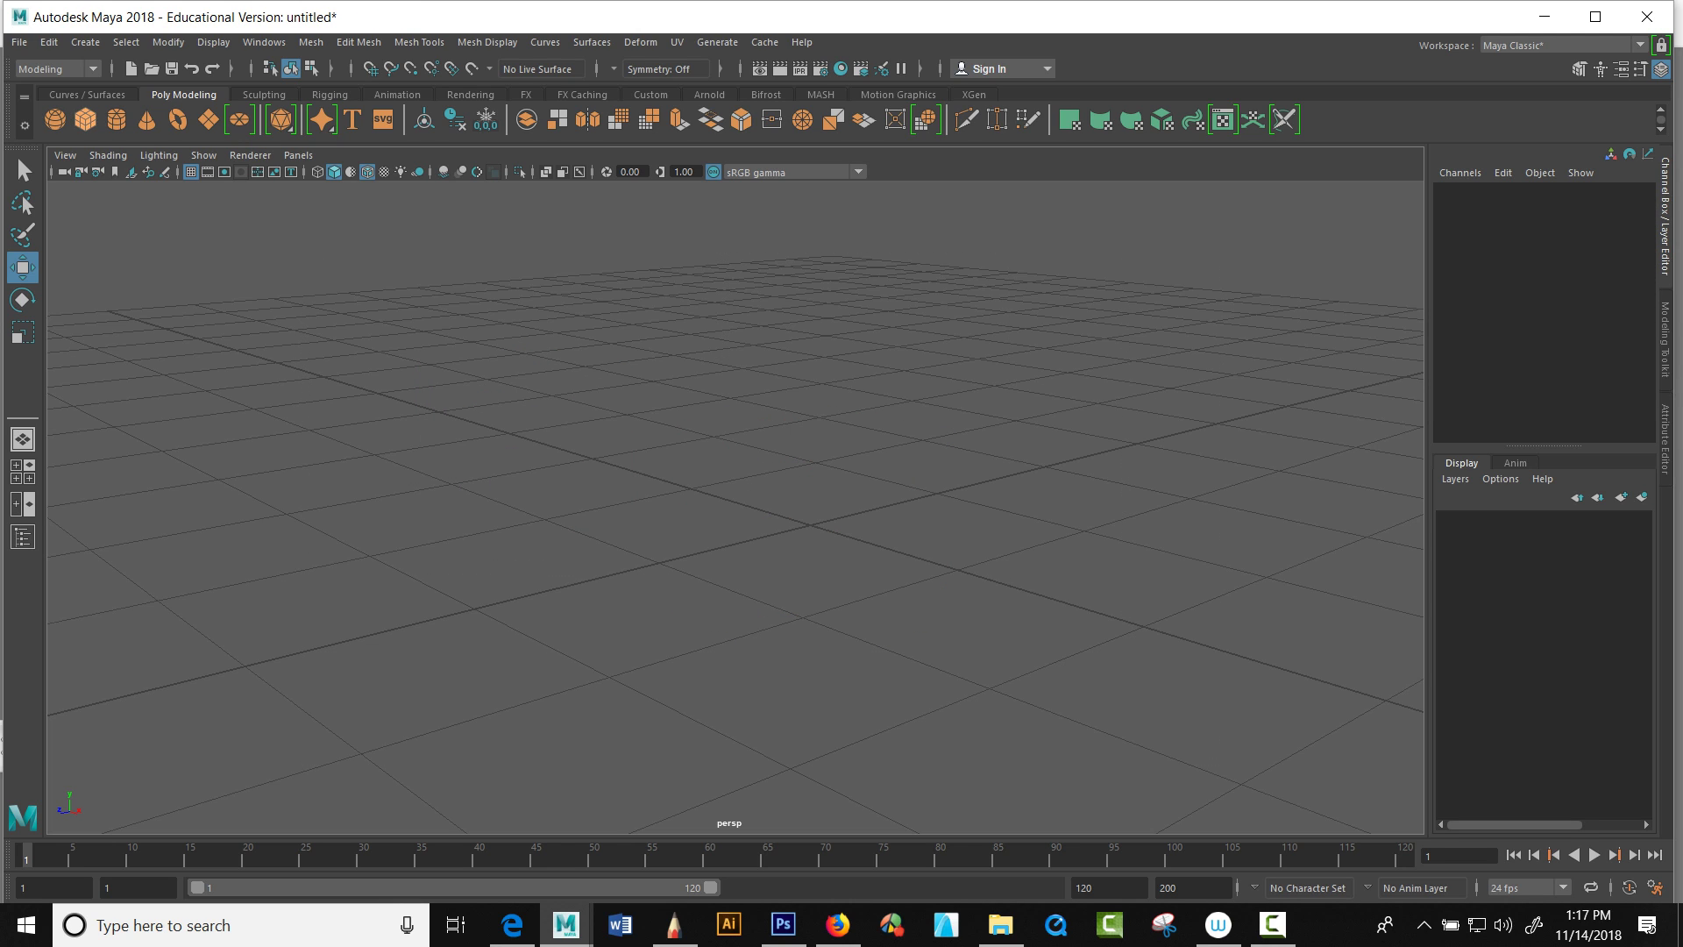
Step: Create a new polygon cube at the origin, duplicate it, and move the copy along X to about -2.63
left_click(85, 119)
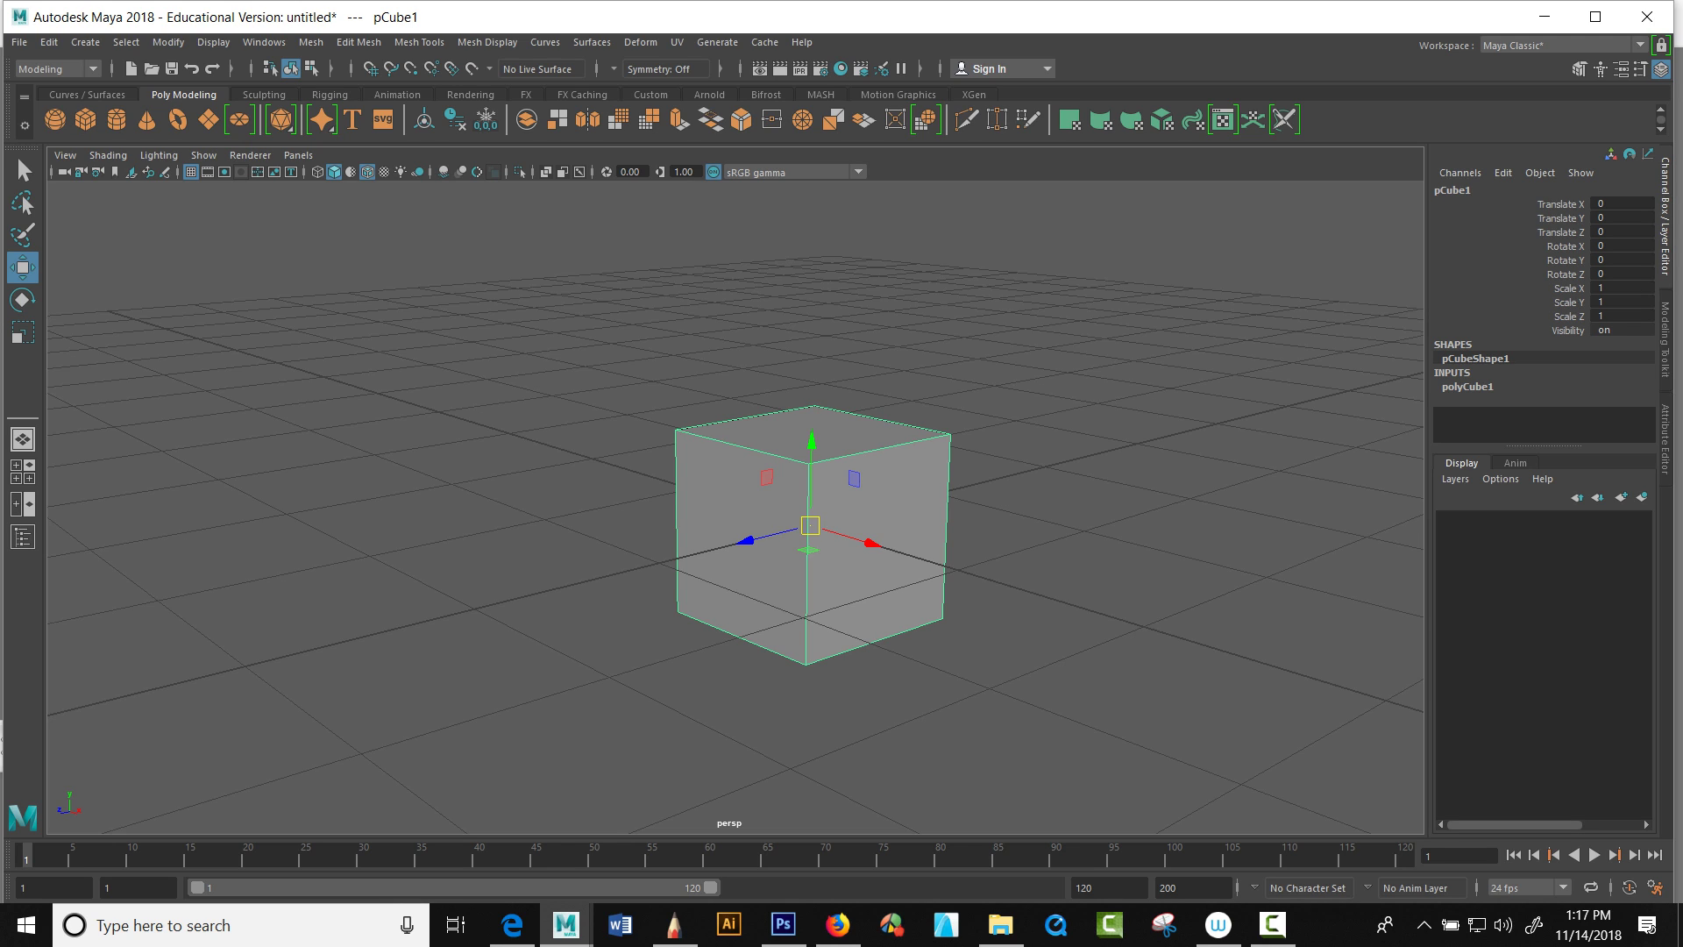
key("ctrl+d")
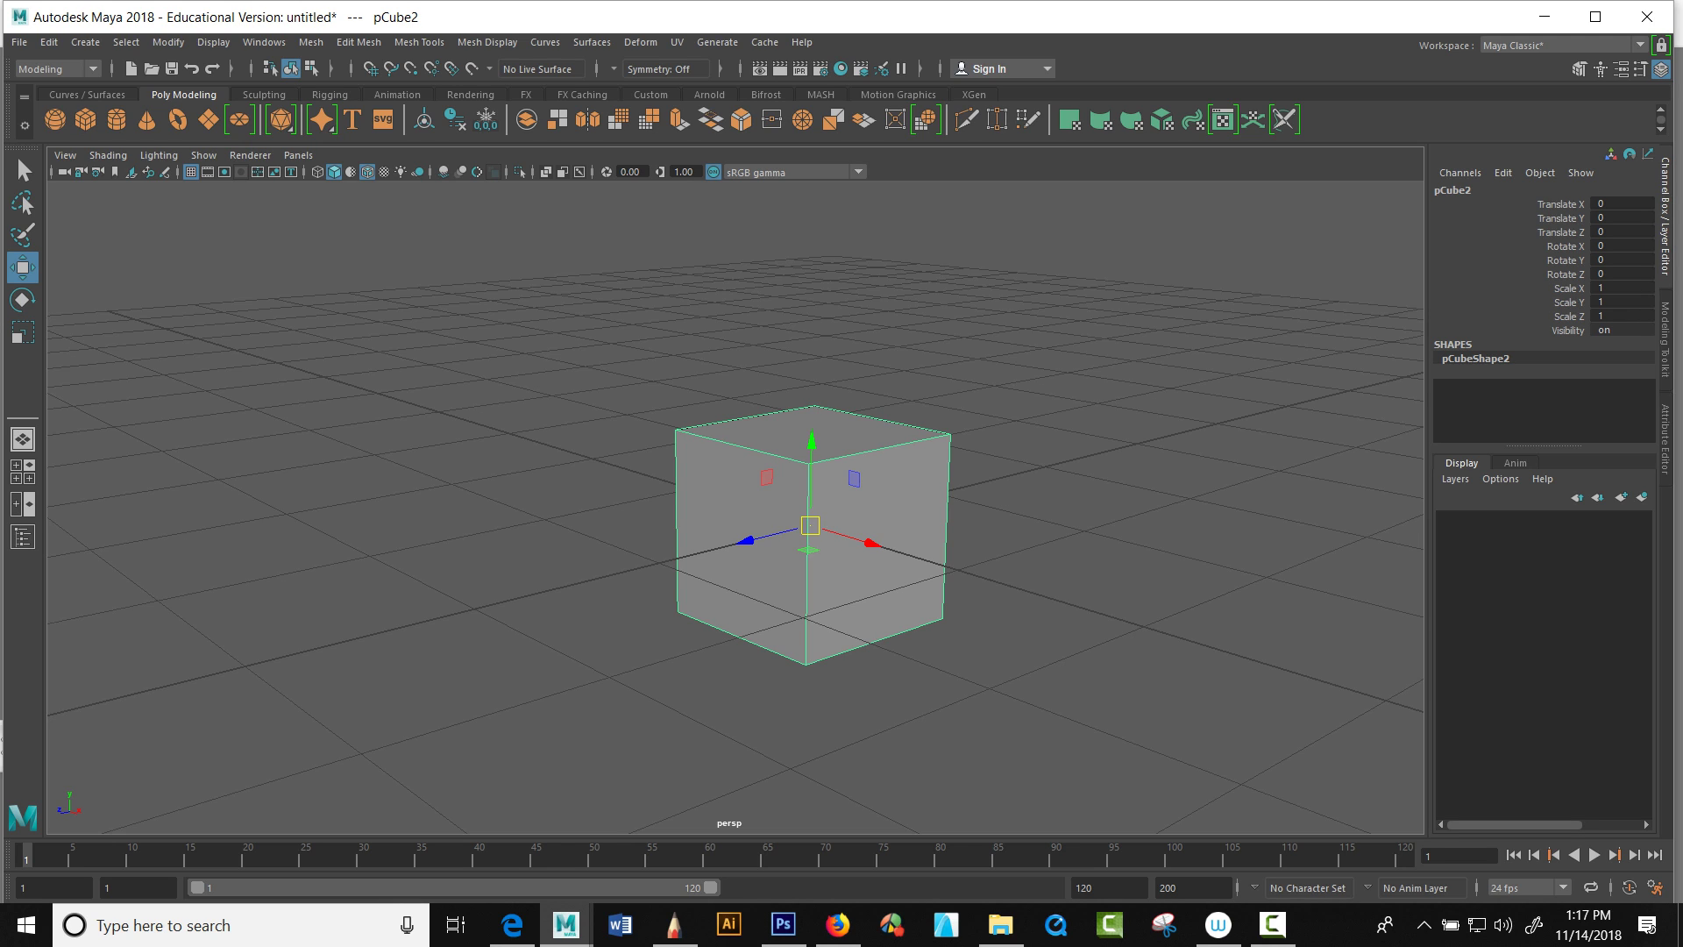
left_click_drag(870, 543, 585, 457)
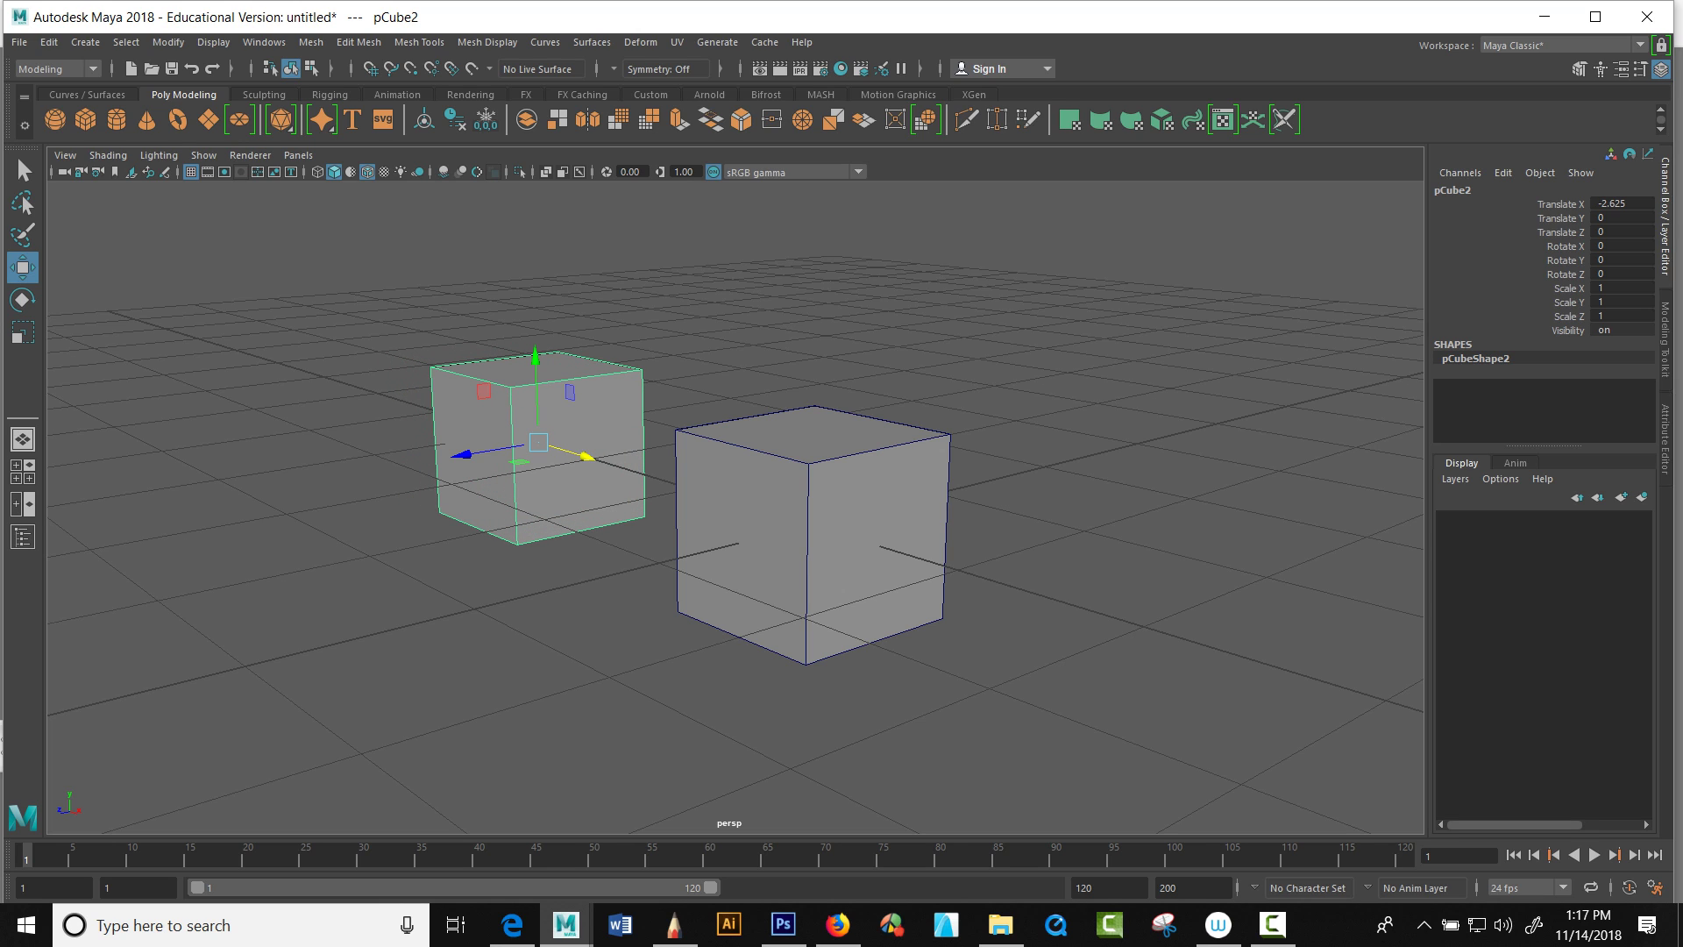
Step: Duplicate both cubes together and move the copies in the negative Z direction to form a two-by-two layout
left_click_drag(242, 240, 1162, 765)
left_click_drag(243, 230, 1326, 768)
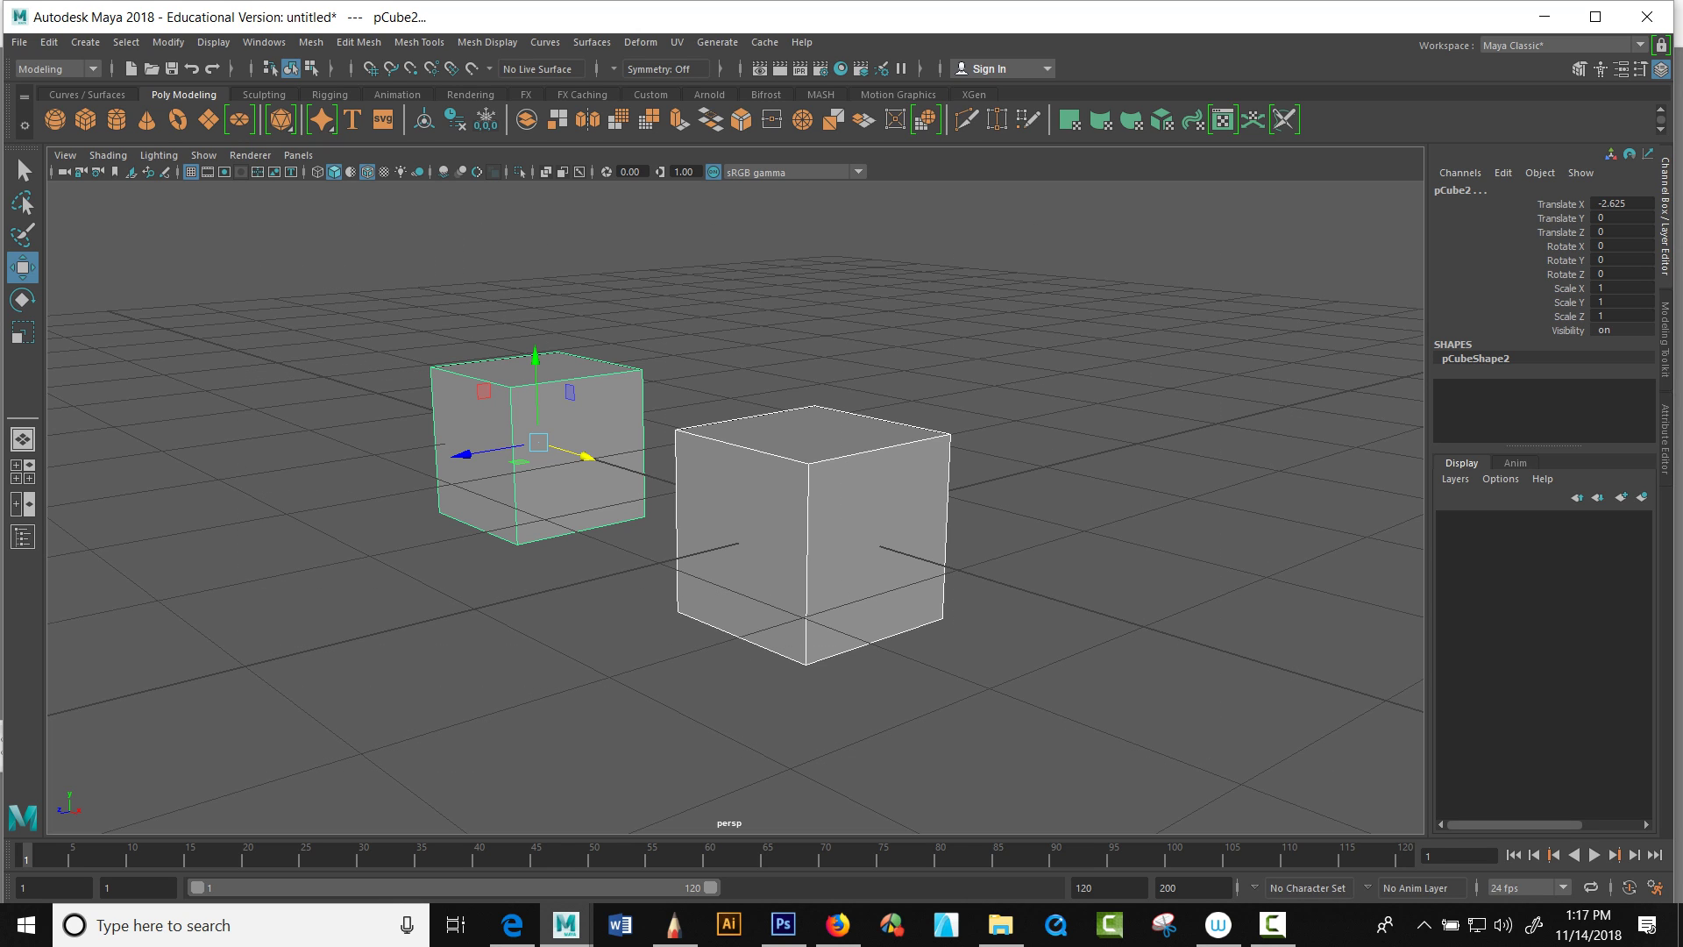
key("ctrl+d")
left_click_drag(461, 454, 817, 428)
Step: Duplicate all four cubes and raise the copies along Y to 1.92 above the originals
scroll(817, 429, "down", 5)
left_click_drag(319, 231, 1425, 748)
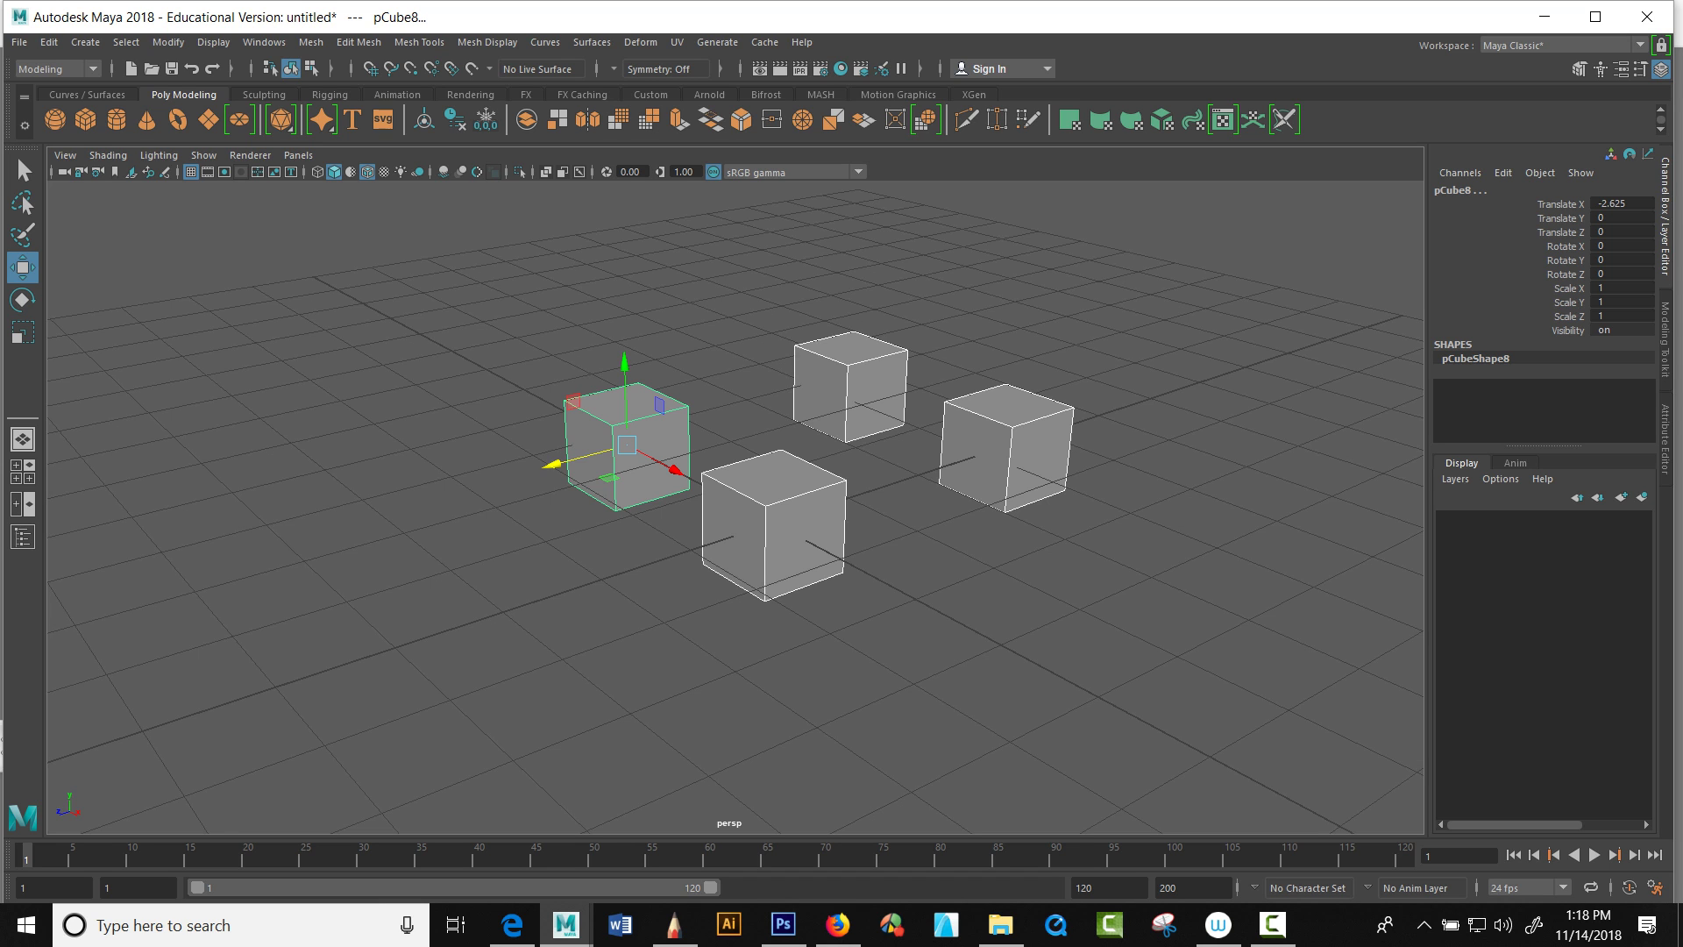
left_click_drag(624, 386, 619, 219)
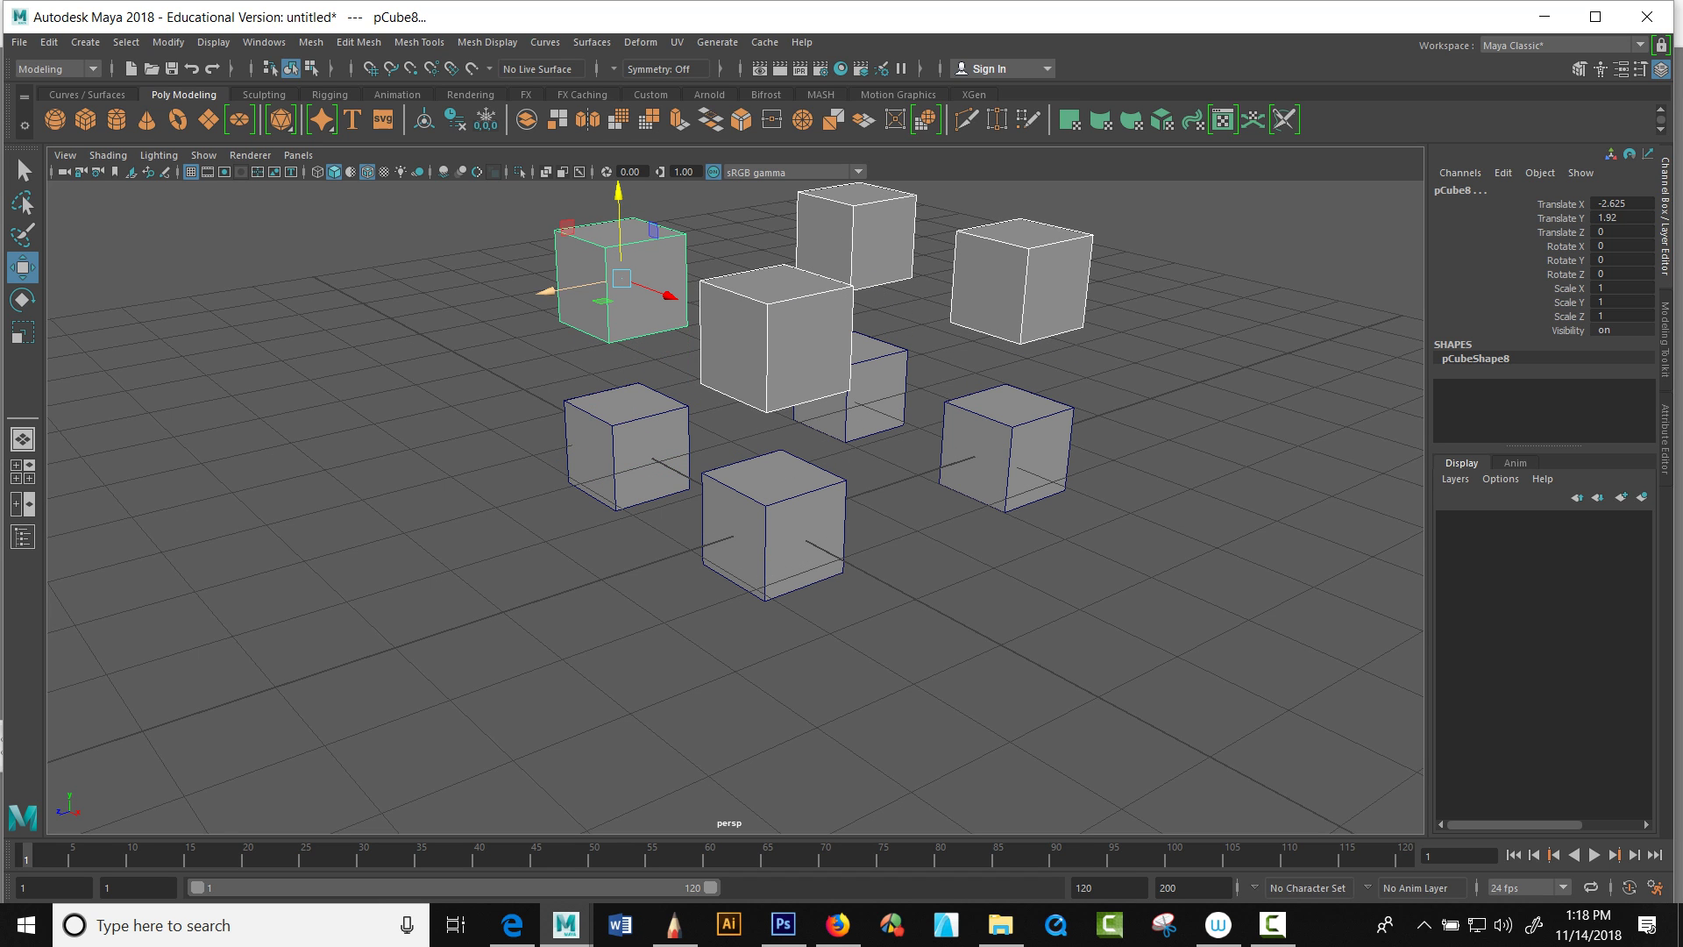
Step: Duplicate the raised layer twice with its transform repeated, stacking further layers at Y 3.839 and 5.759
left_click_drag(579, 350, 582, 289, "alt")
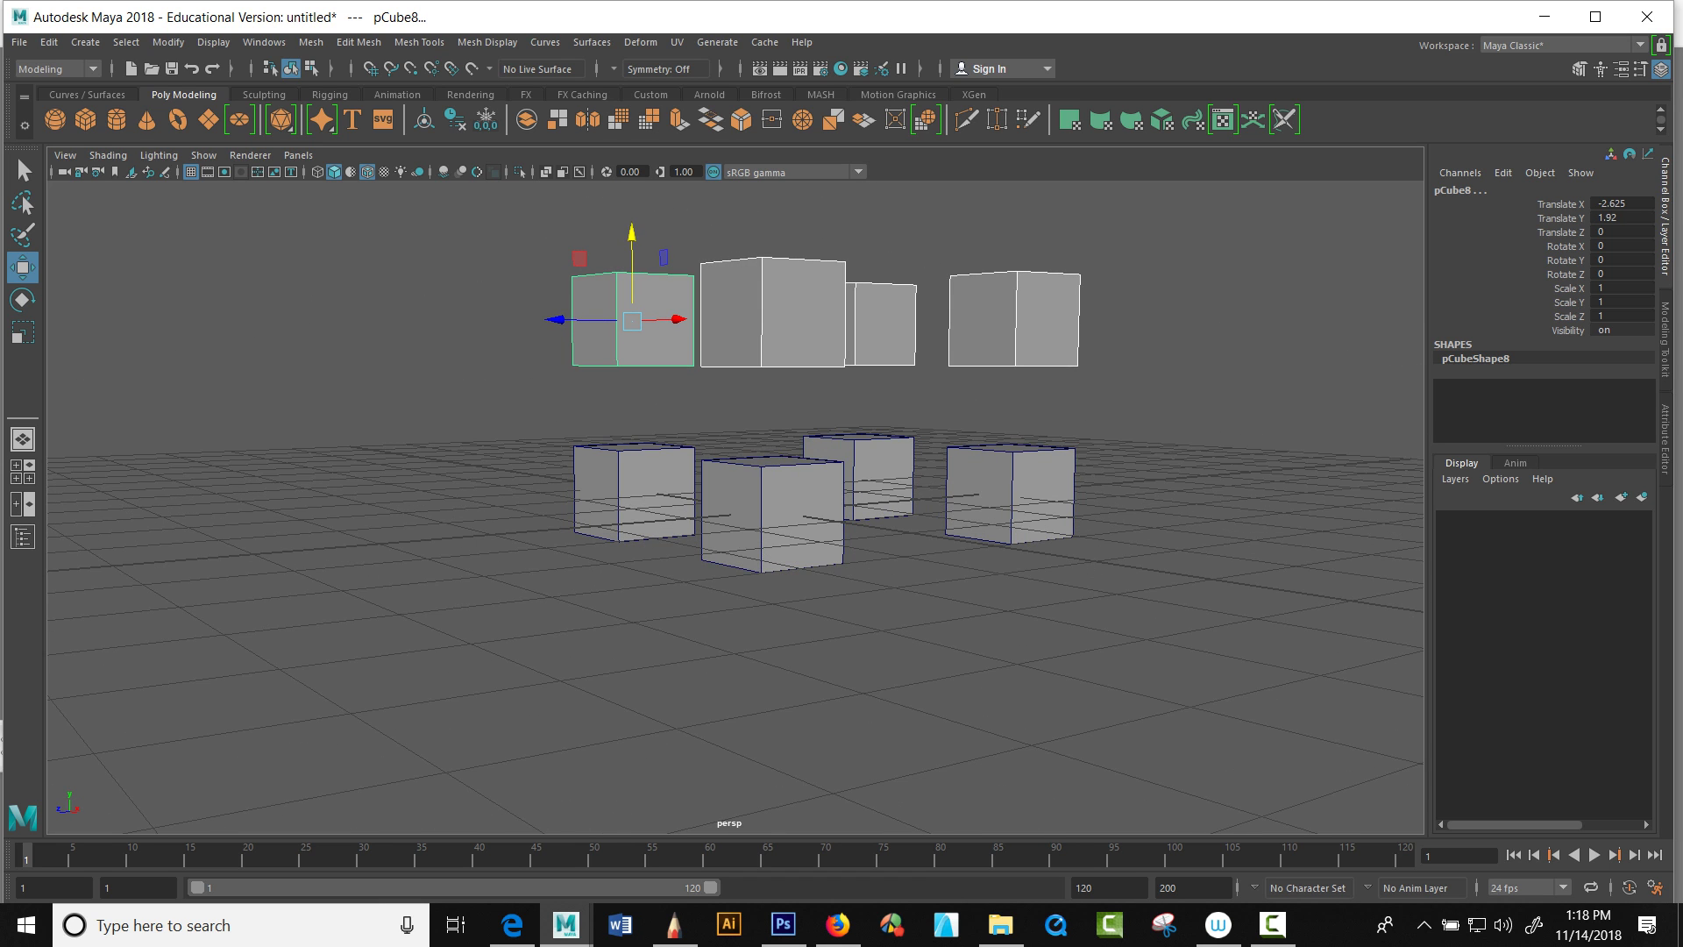
key("shift+d")
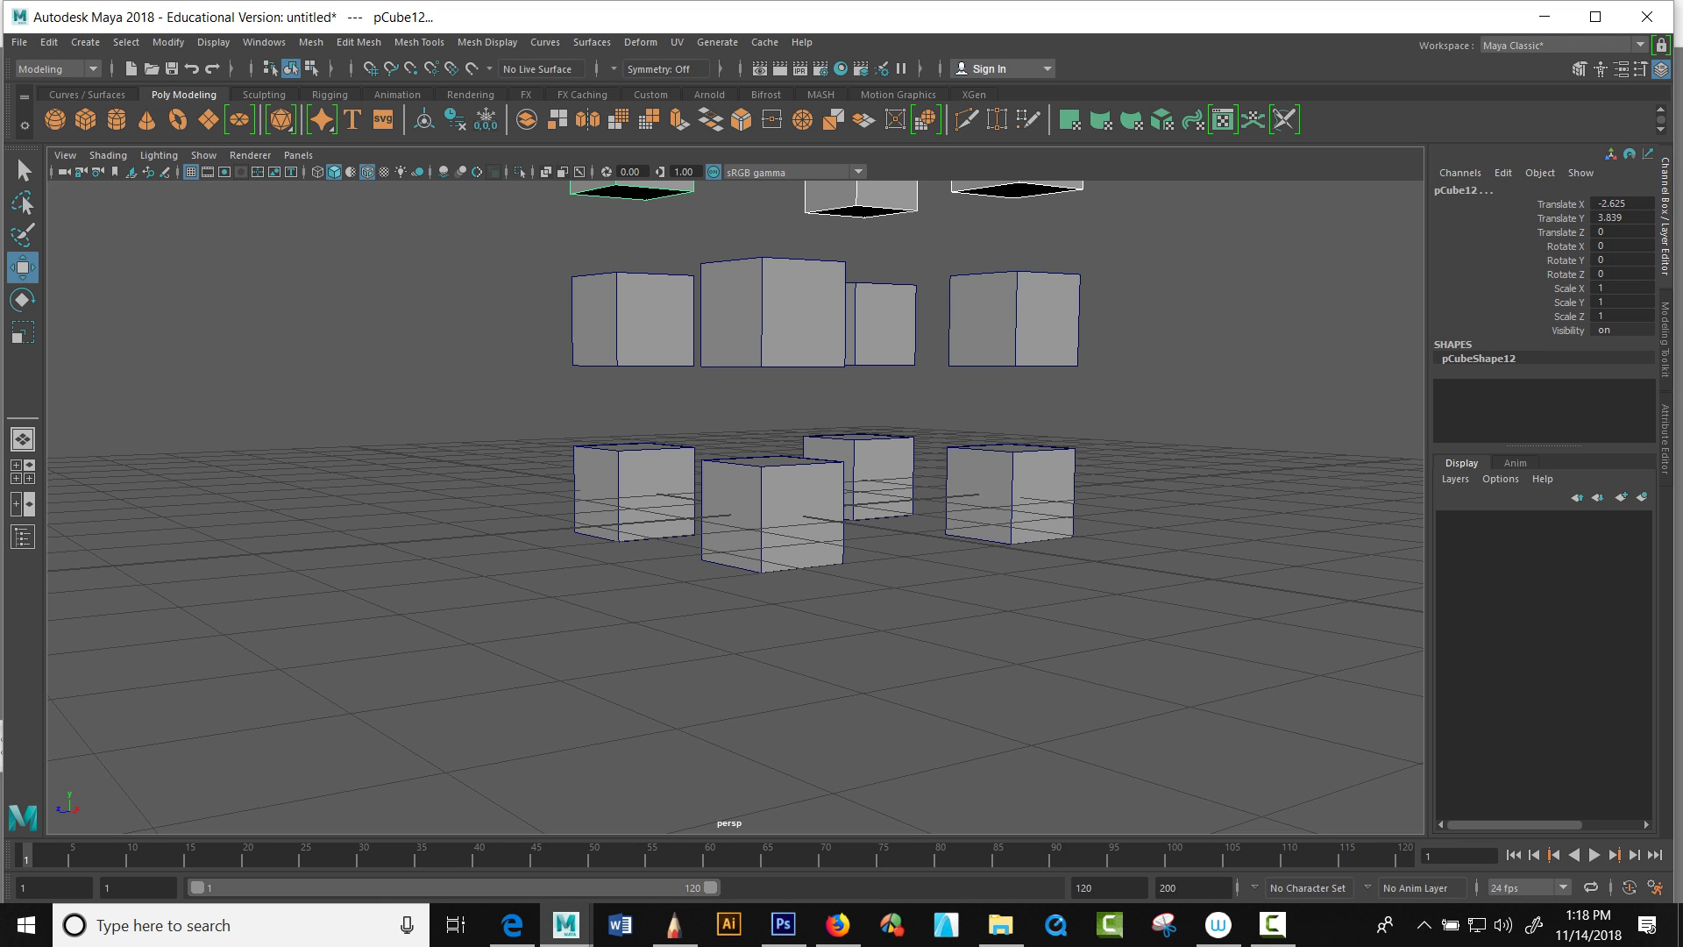
key("shift+d")
scroll(736, 420, "up", 5)
scroll(737, 421, "down", 8)
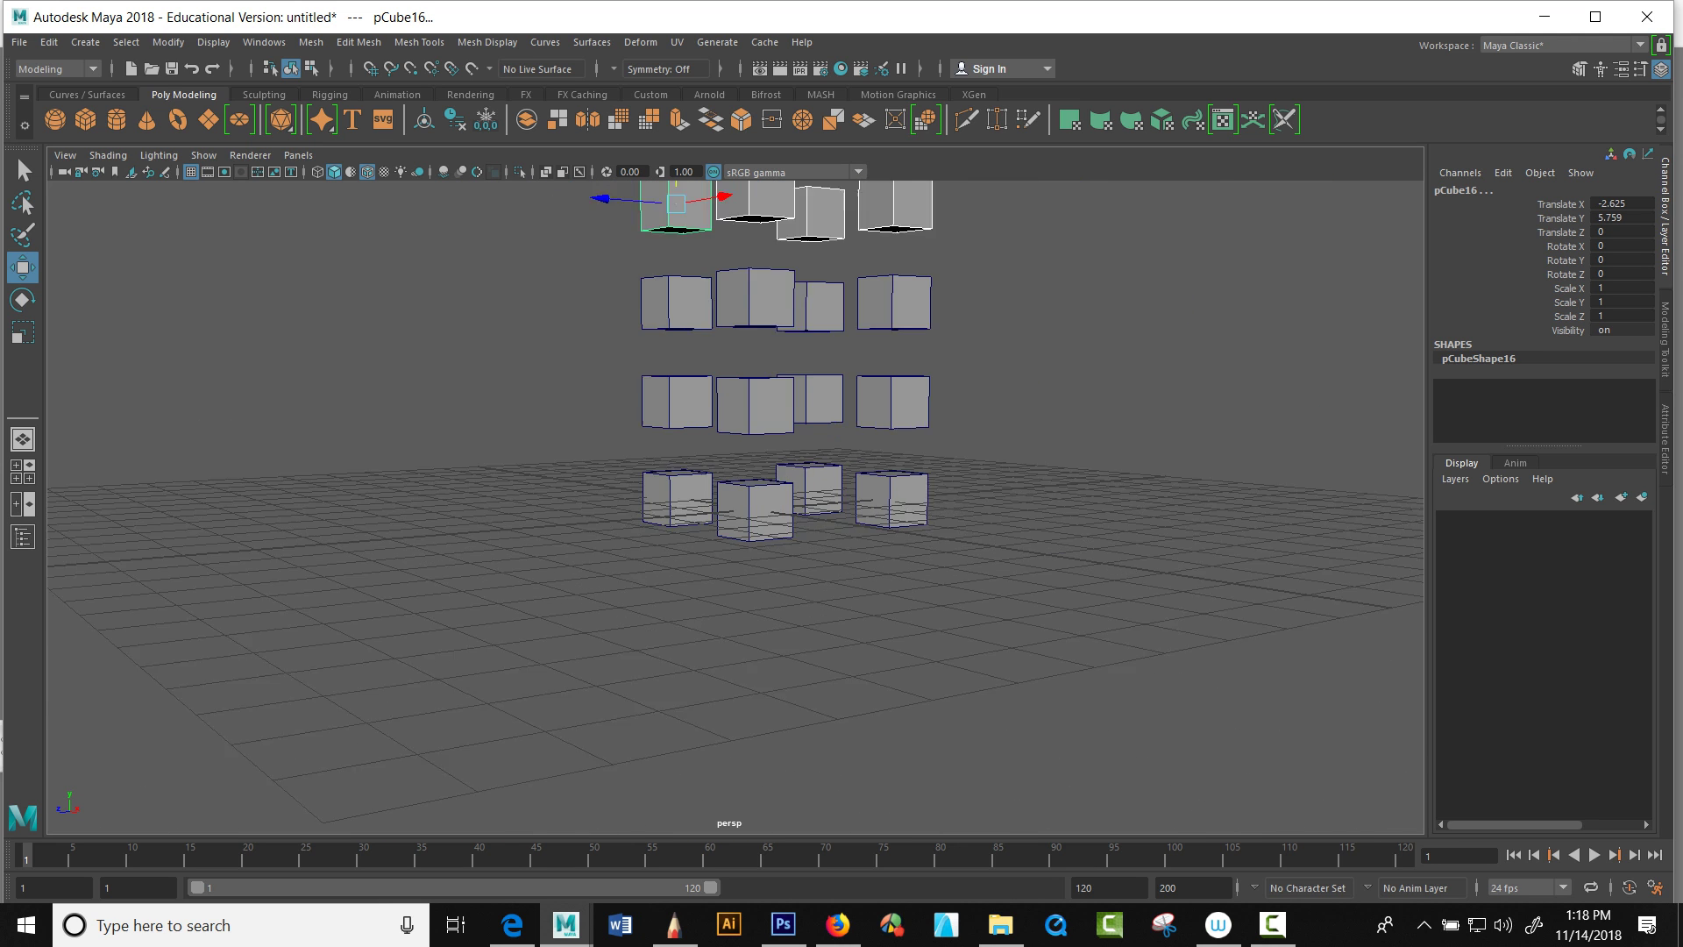
Step: Duplicate the entire stack of cubes and move the copies along Z, placing the base cube at about 6.9
scroll(780, 368, "down", 2)
left_click_drag(754, 404, 745, 438, "alt")
middle_click_drag(745, 439, 737, 579, "alt")
left_click_drag(736, 578, 719, 482, "alt")
left_click_drag(495, 211, 1357, 833)
key("ctrl+d")
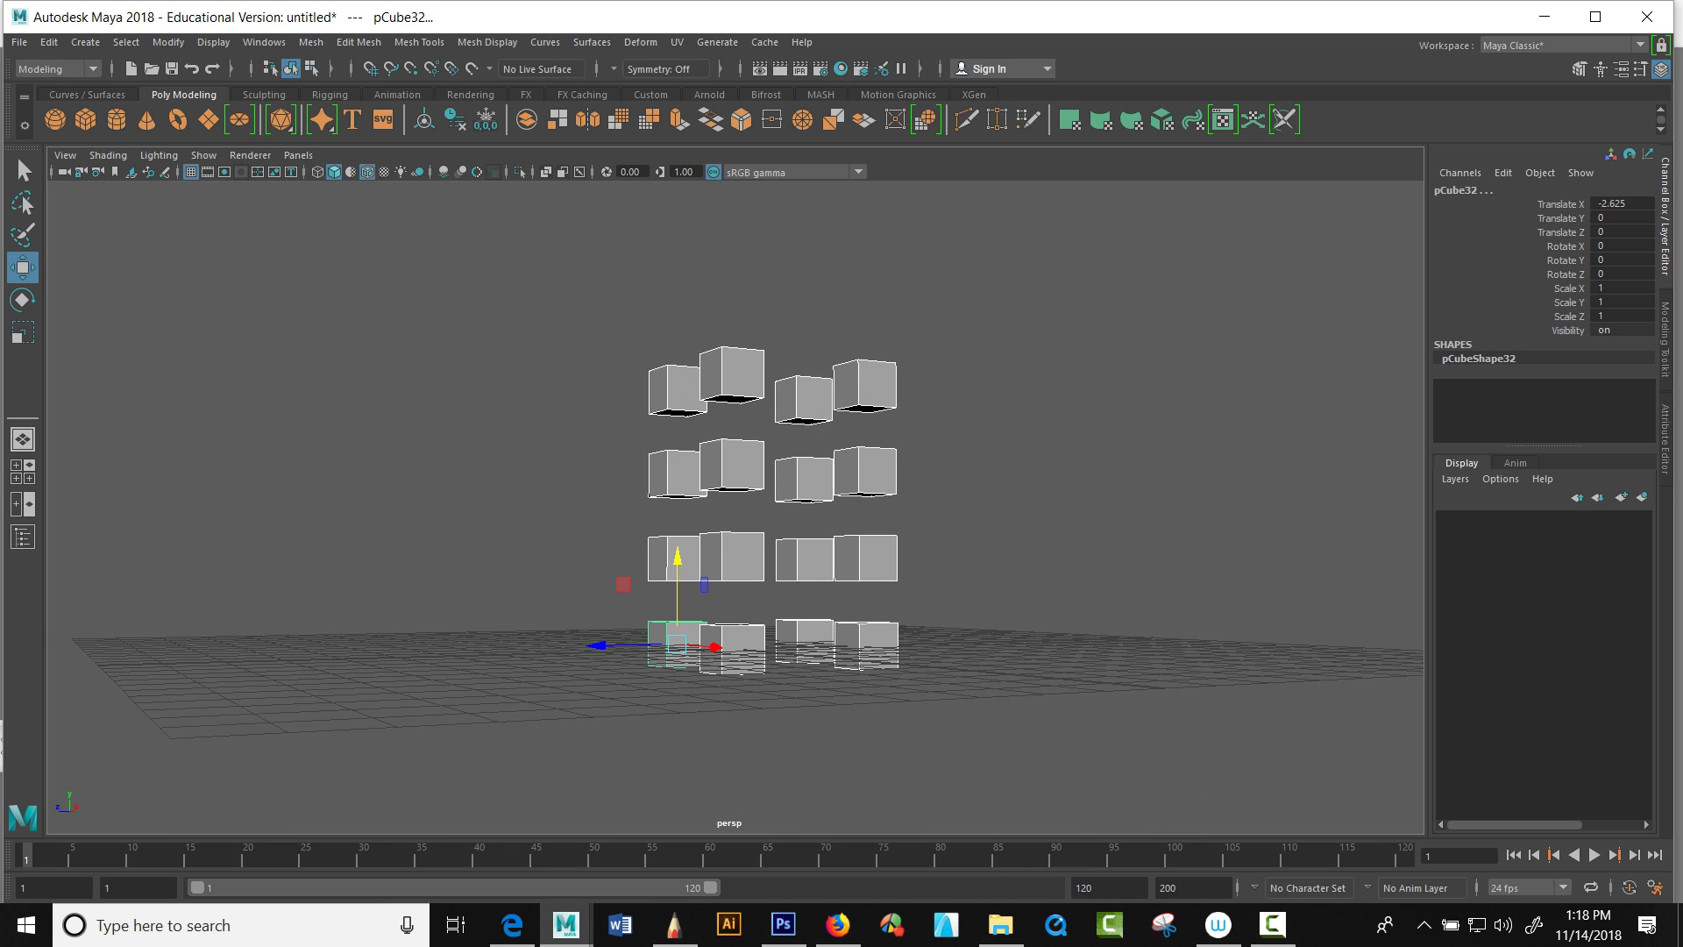
left_click_drag(736, 526, 679, 508, "alt")
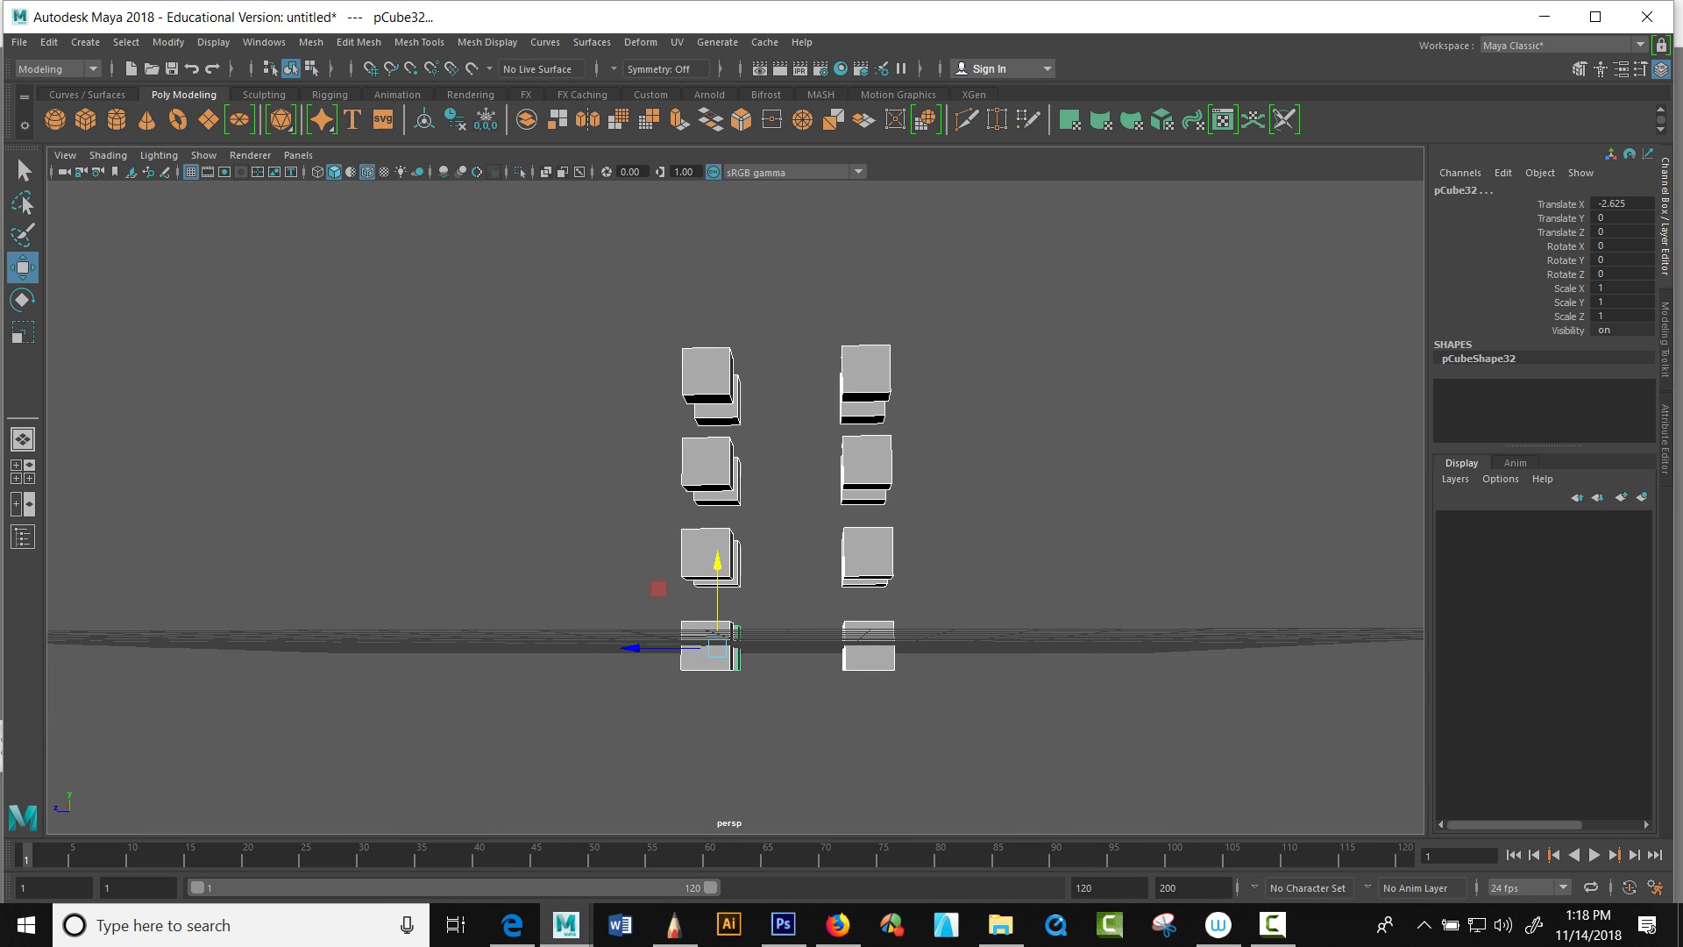
left_click_drag(478, 597, 186, 667, "alt")
left_click_drag(824, 495, 868, 487, "alt")
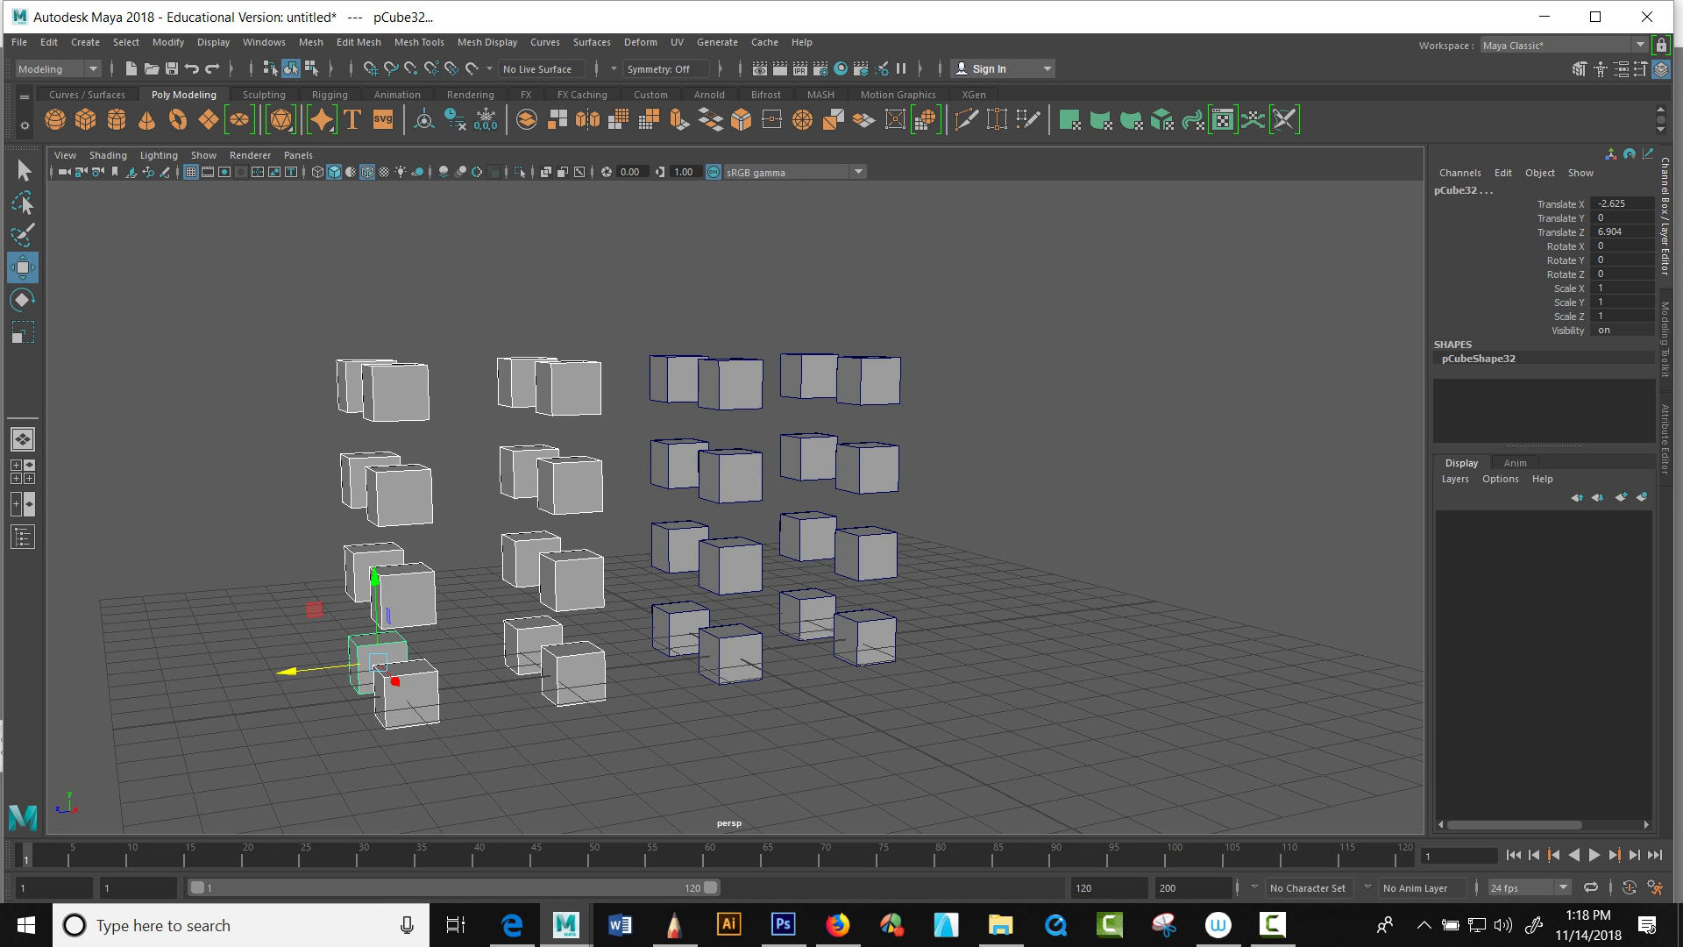
Step: Examine the cube arrangement in the four-view layout and in the enlarged top and side views
key("space")
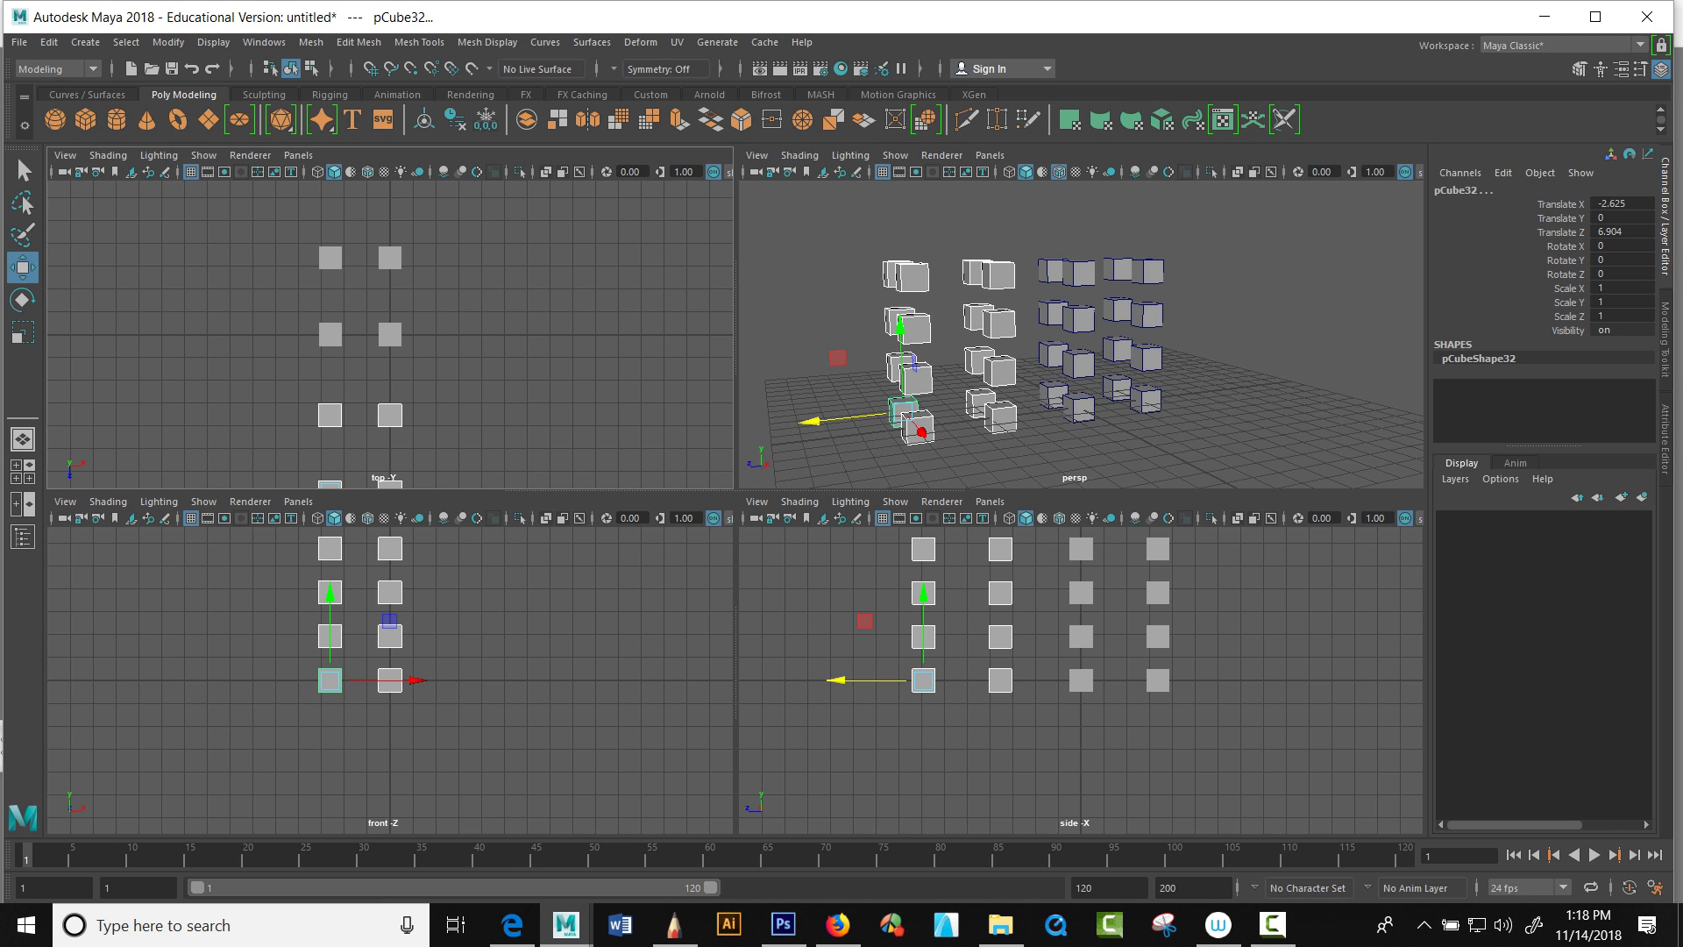
key("space")
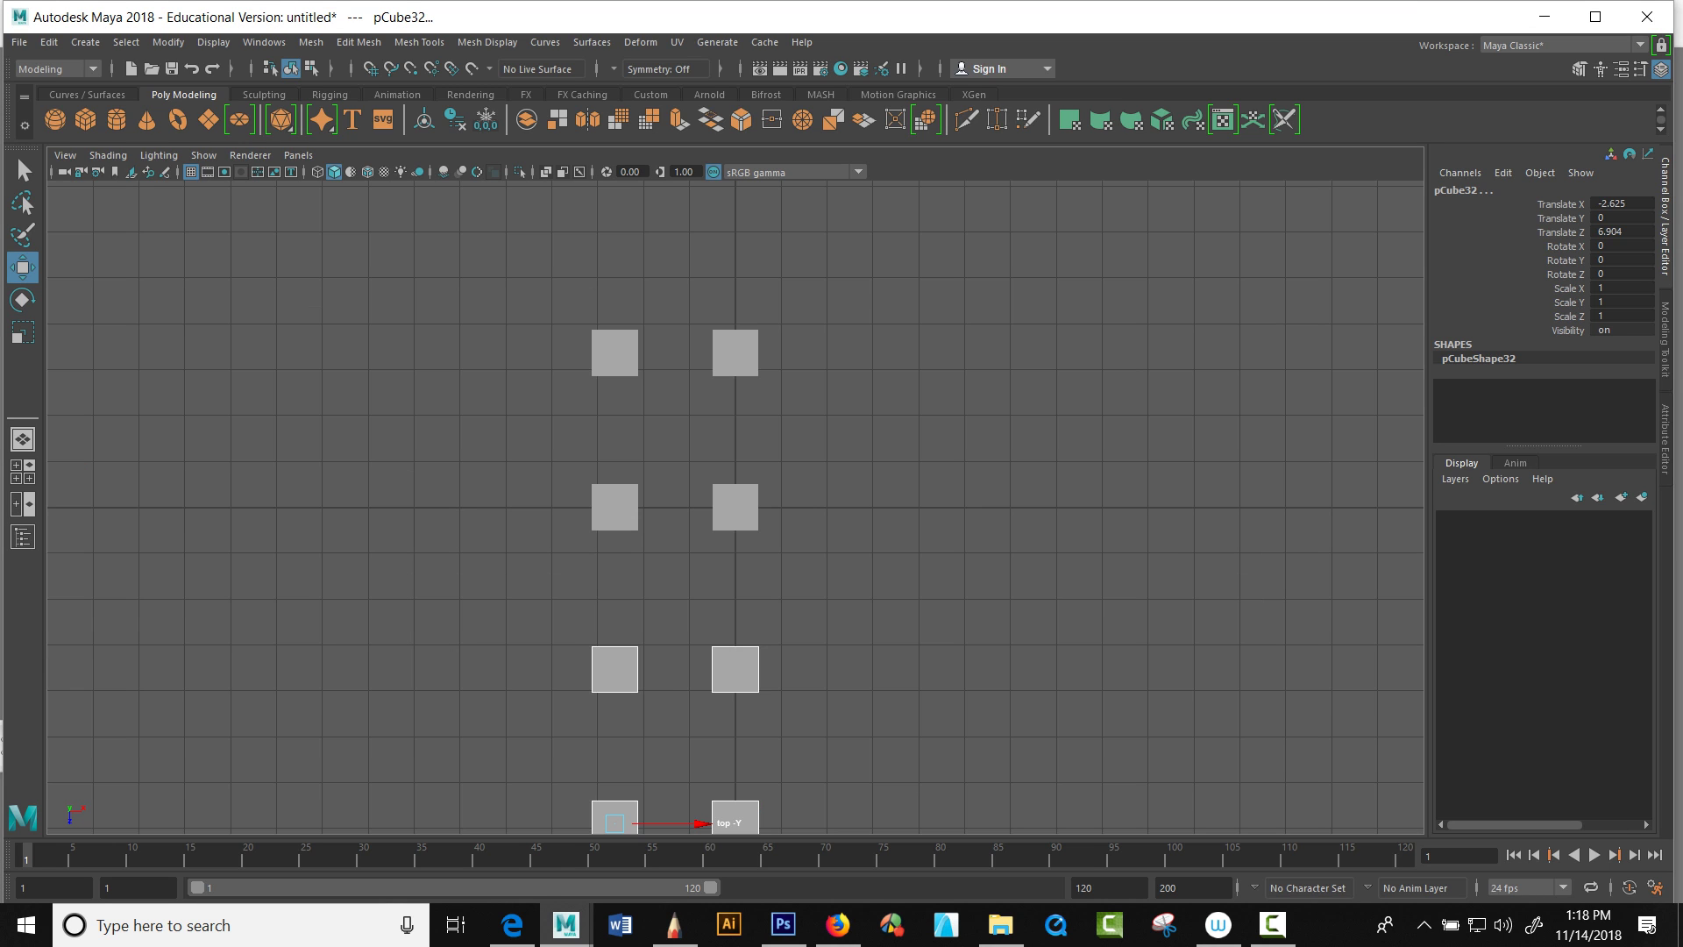
scroll(736, 507, "up", 2)
scroll(735, 508, "down", 5)
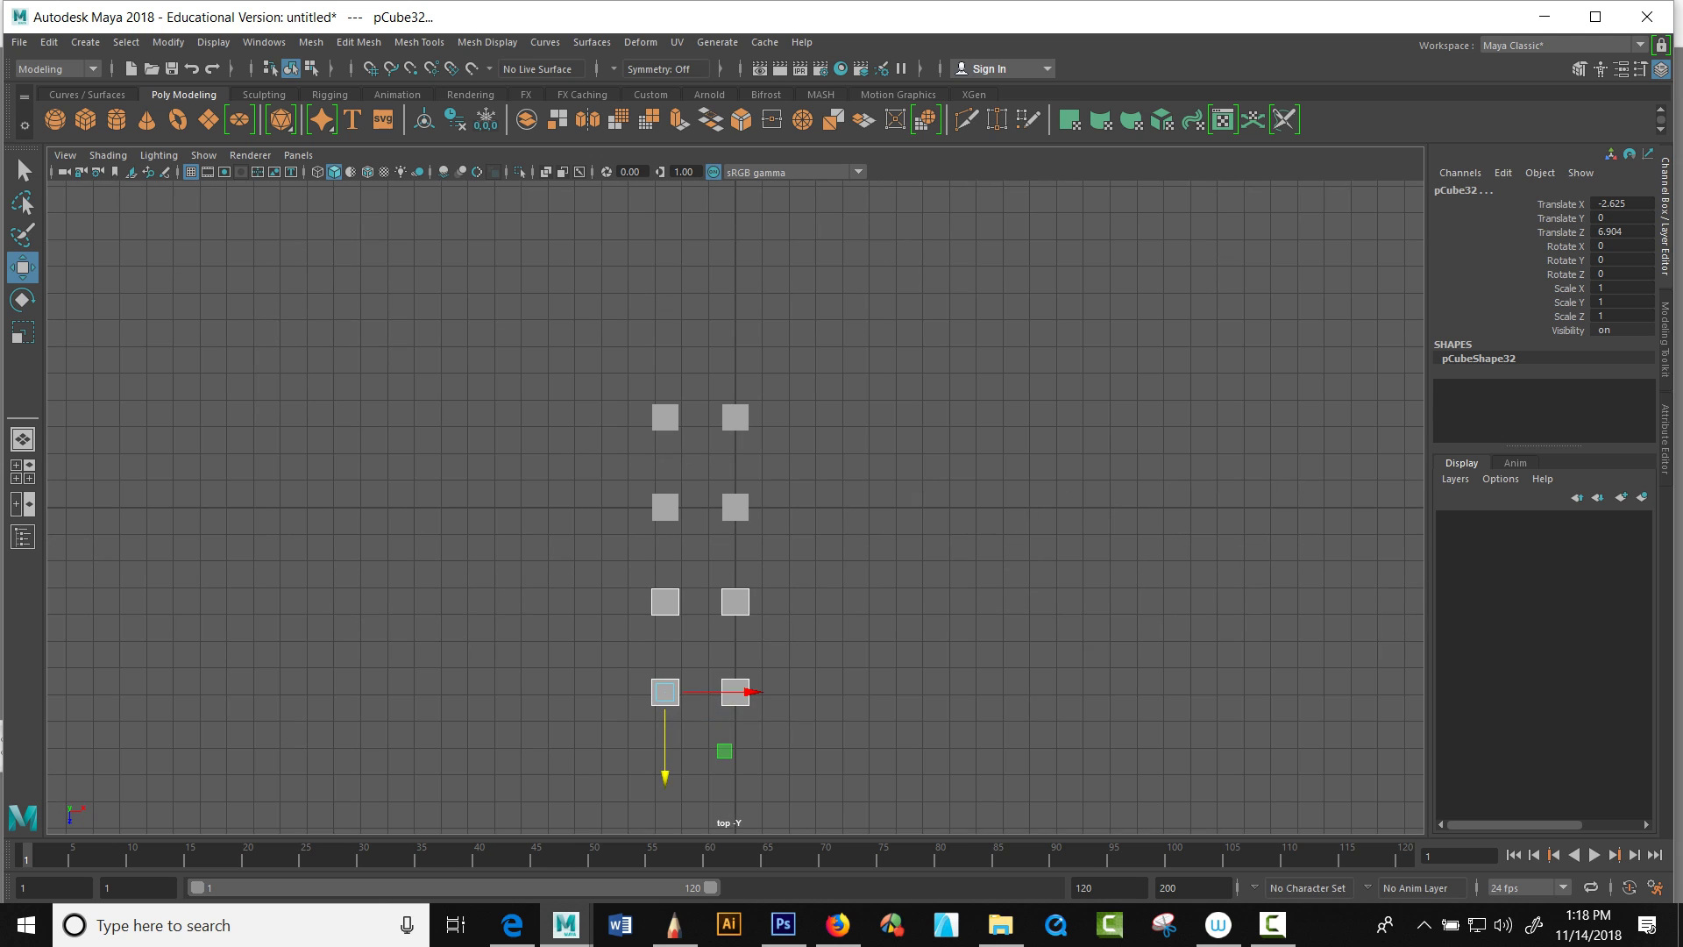
key("space")
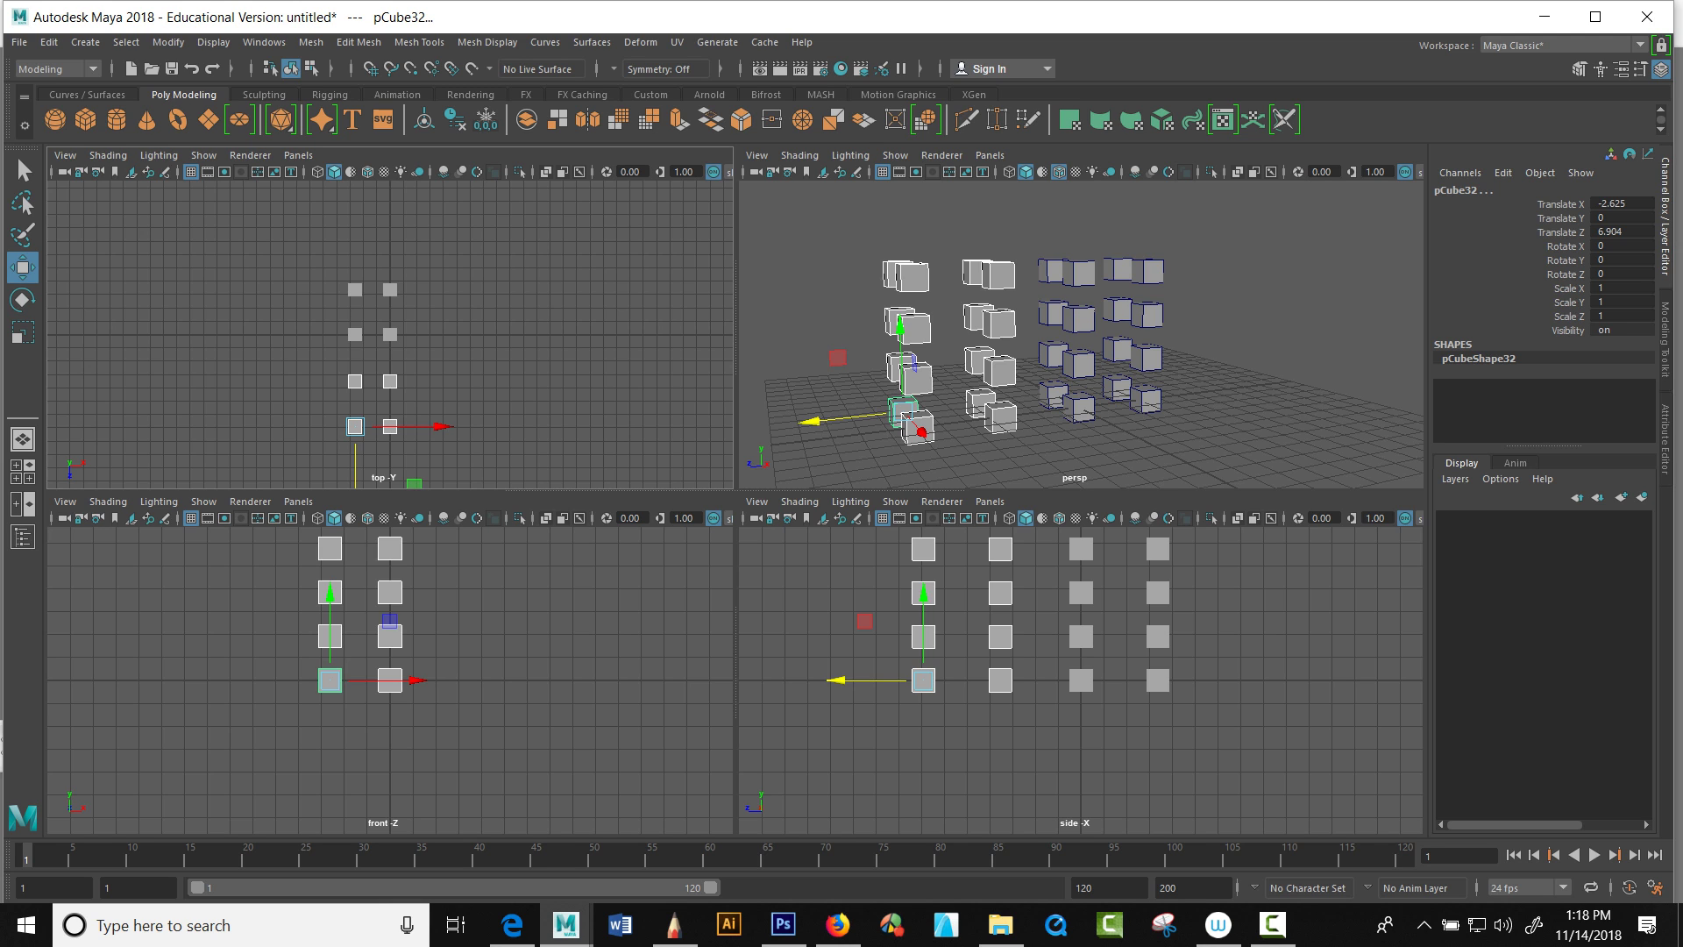
scroll(1081, 680, "up", 1)
scroll(1081, 680, "down", 4)
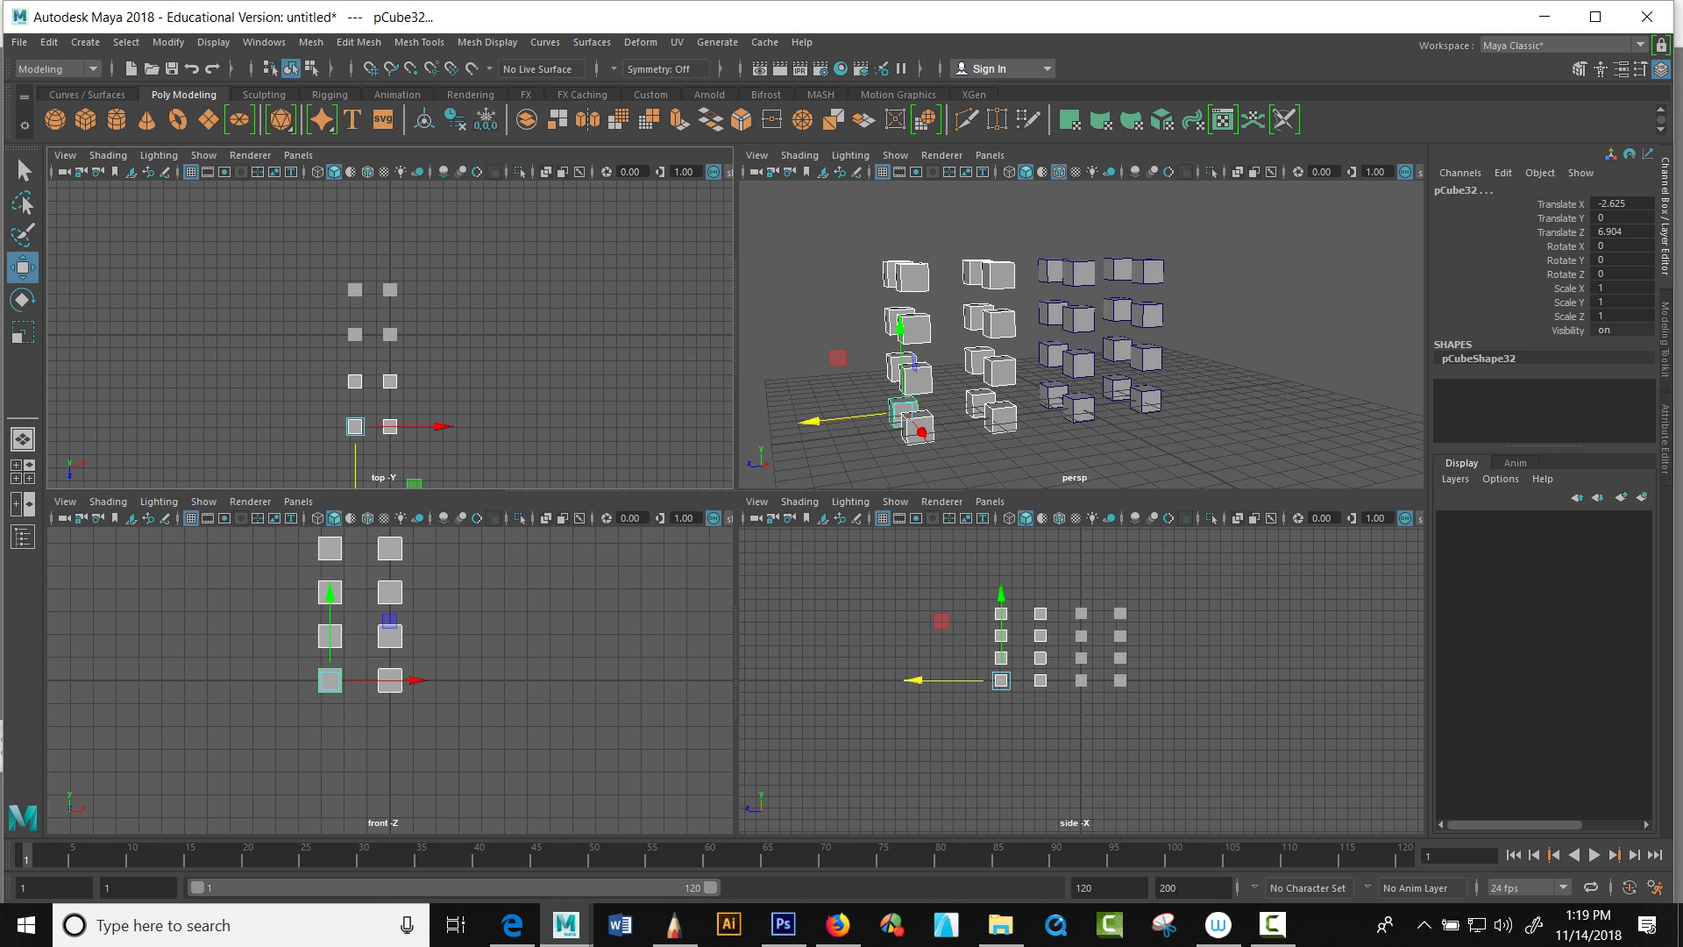
key("space")
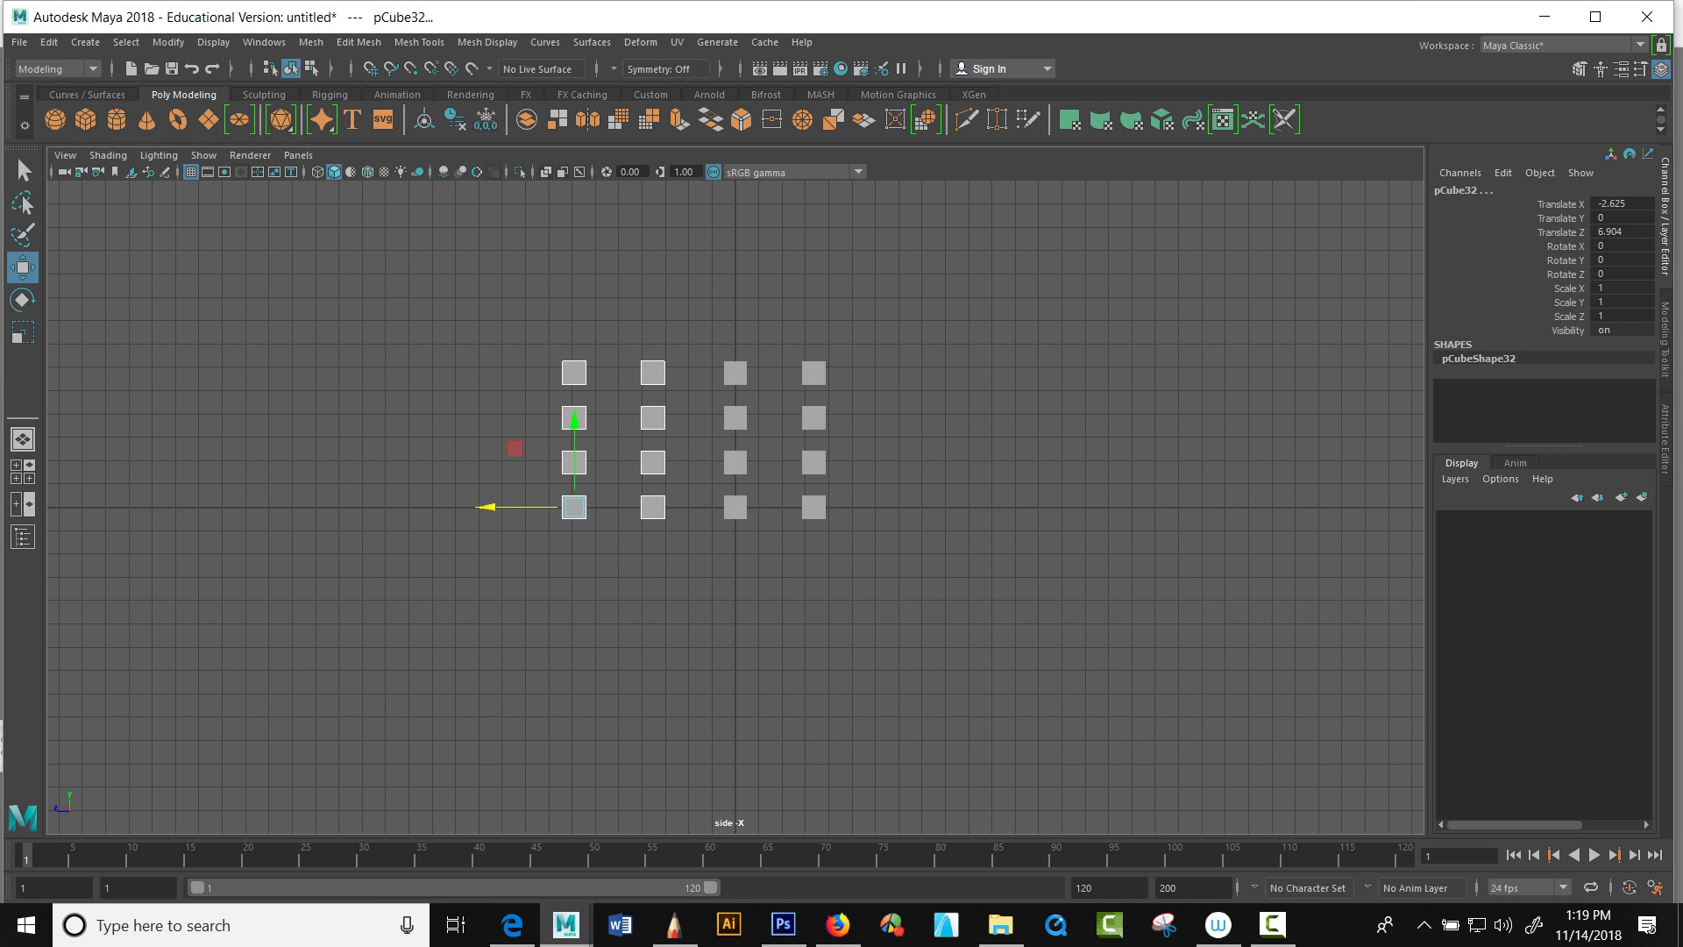
key("space")
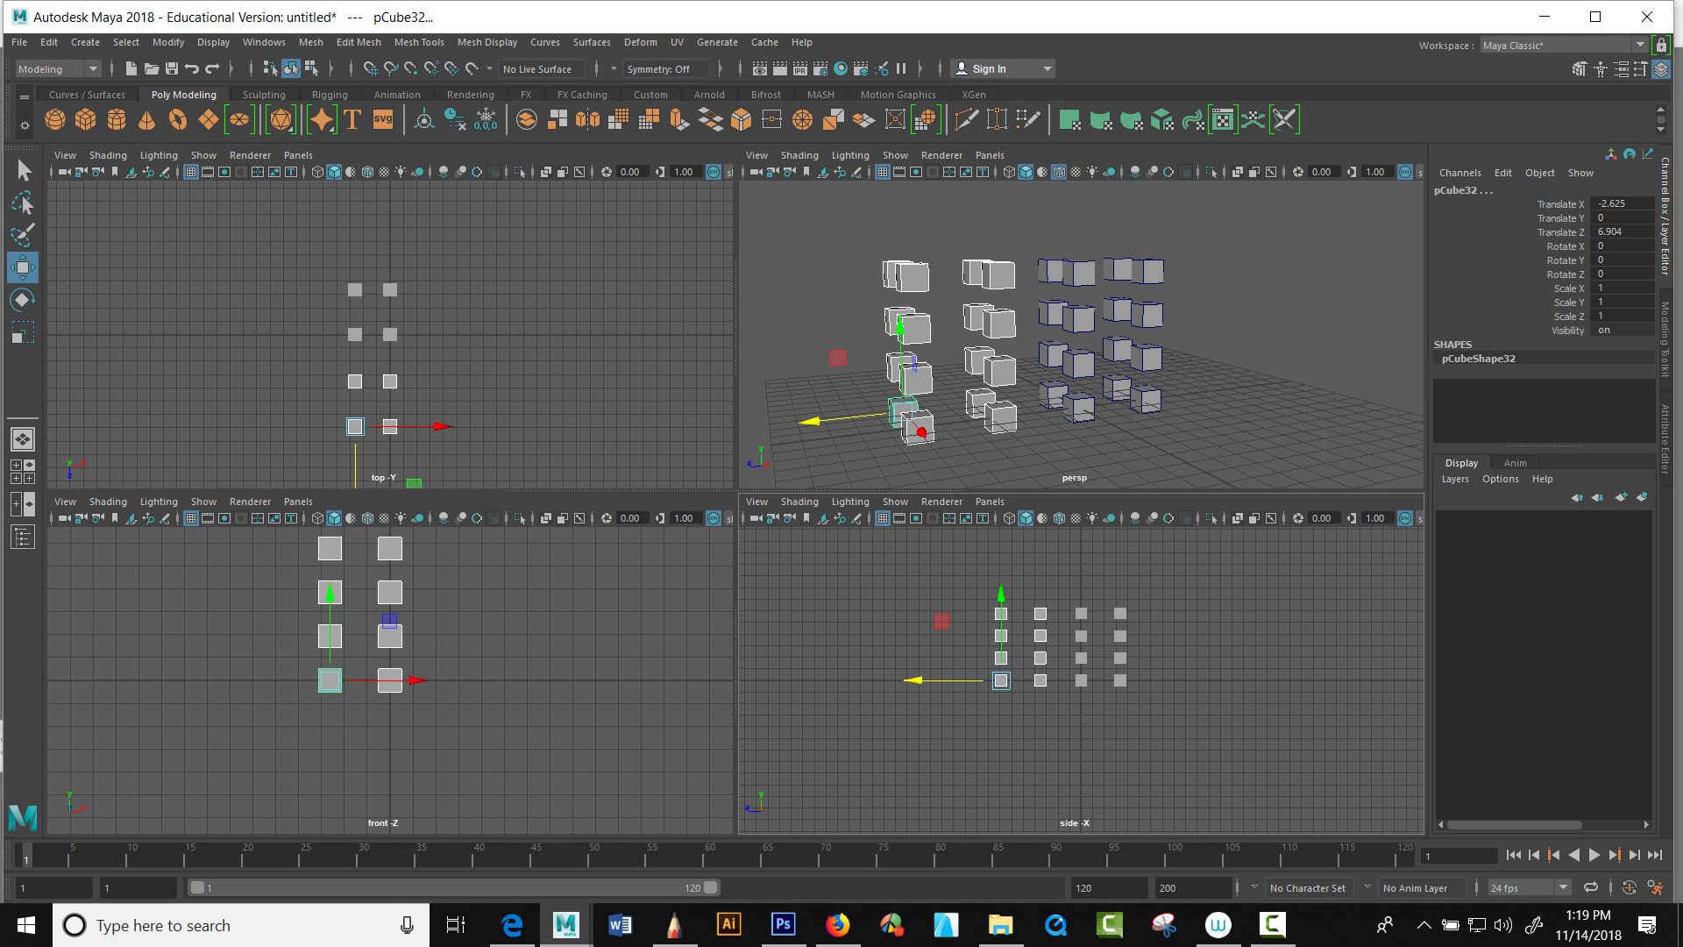
Step: Clear the selection, enlarge the perspective view, select all the stacked cubes and delete them
left_click(1254, 263)
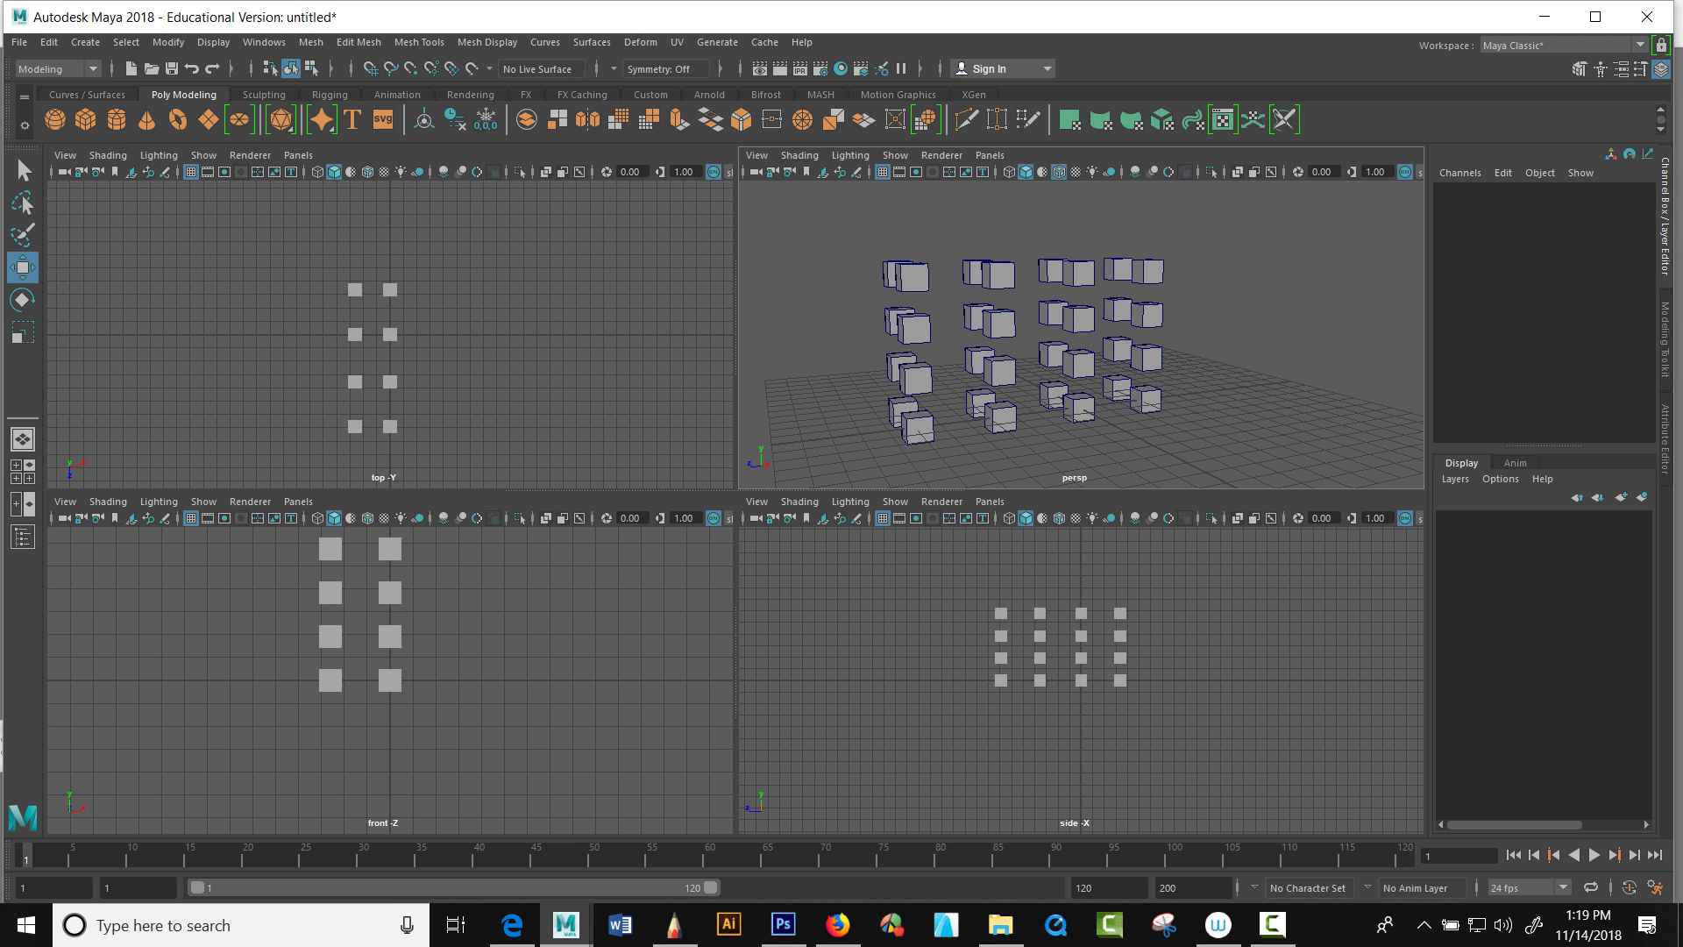
key("space")
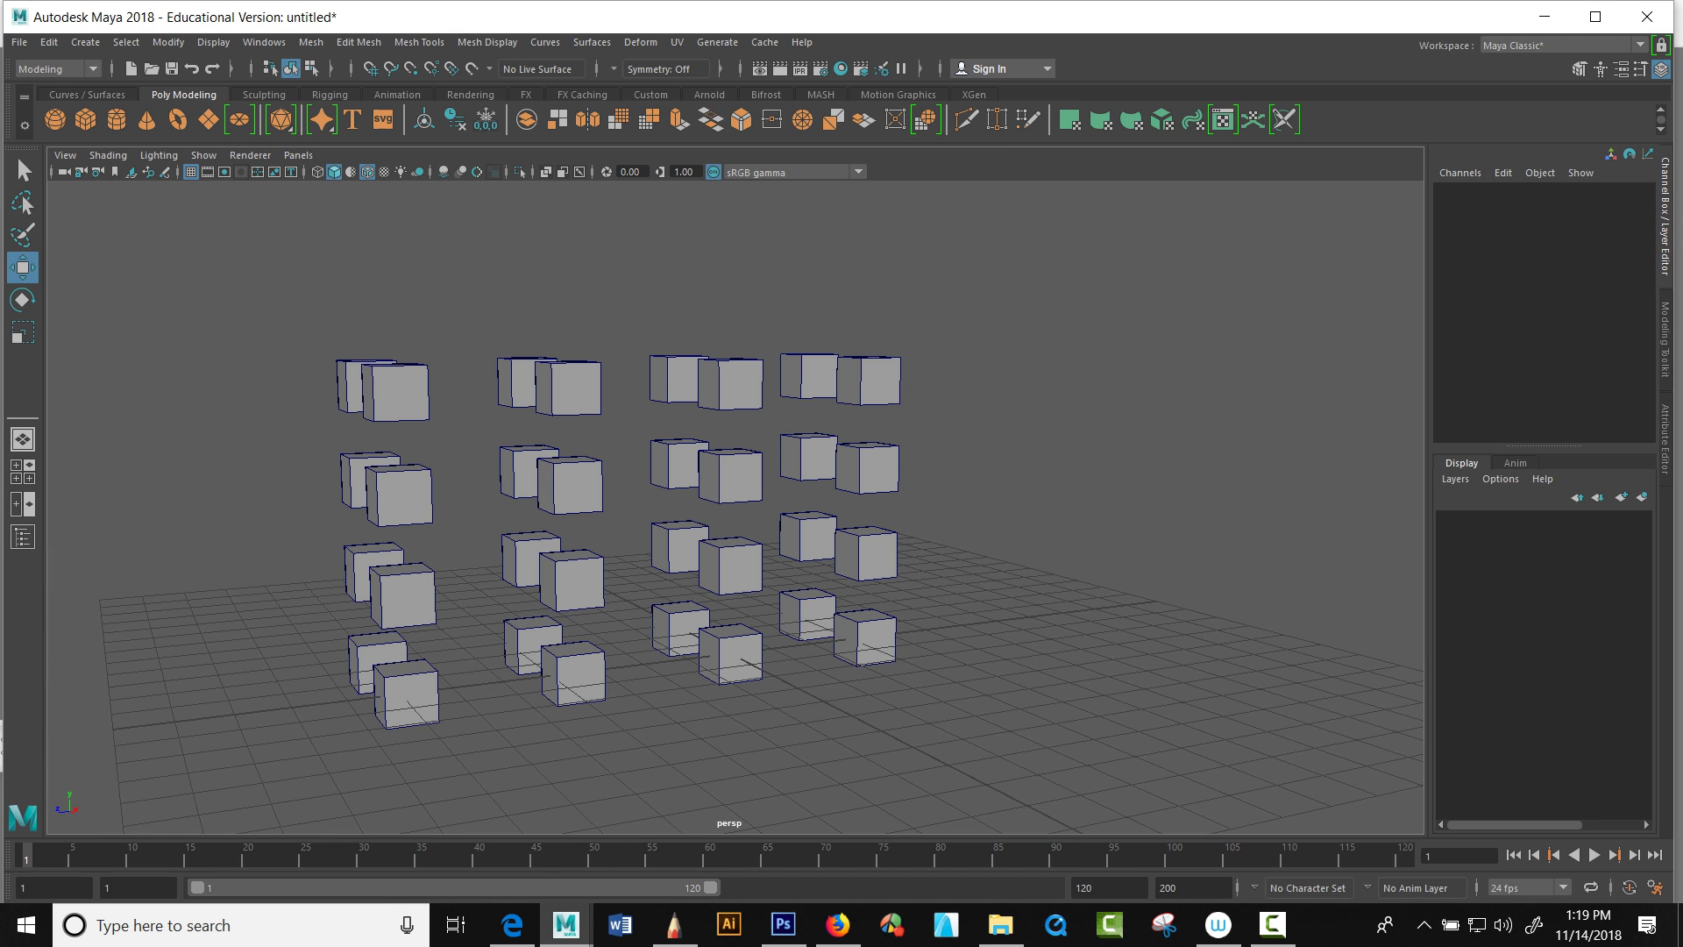
scroll(736, 508, "up", 5)
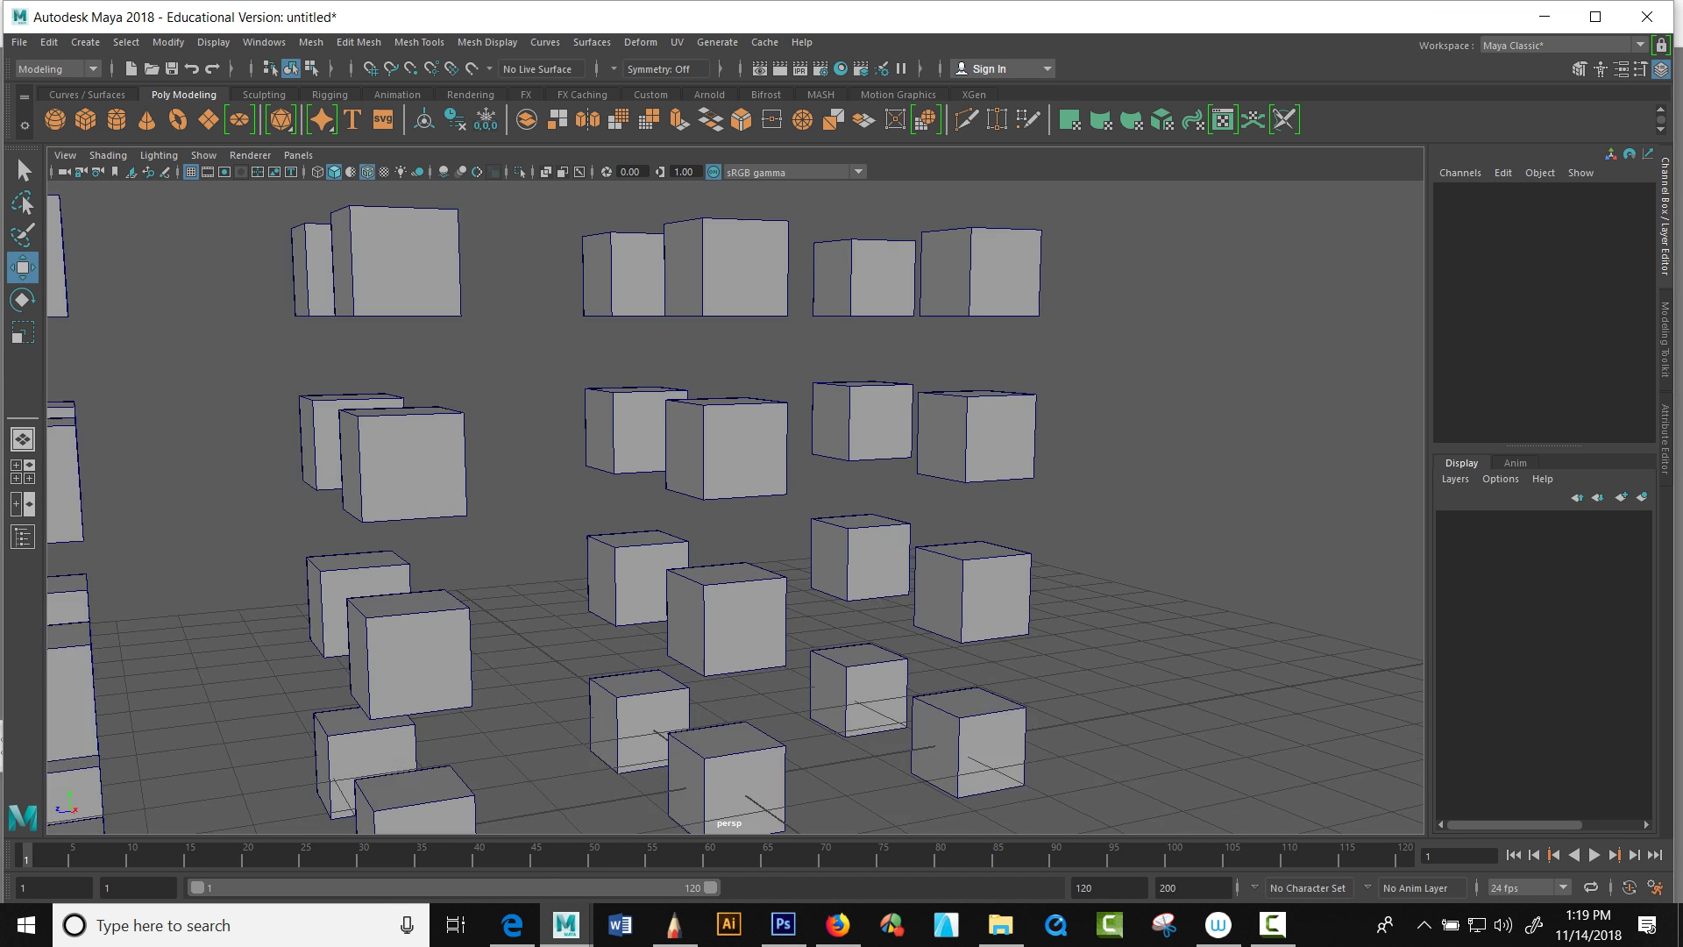
scroll(737, 508, "down", 10)
left_click_drag(736, 509, 773, 497, "alt")
left_click_drag(294, 306, 1379, 801)
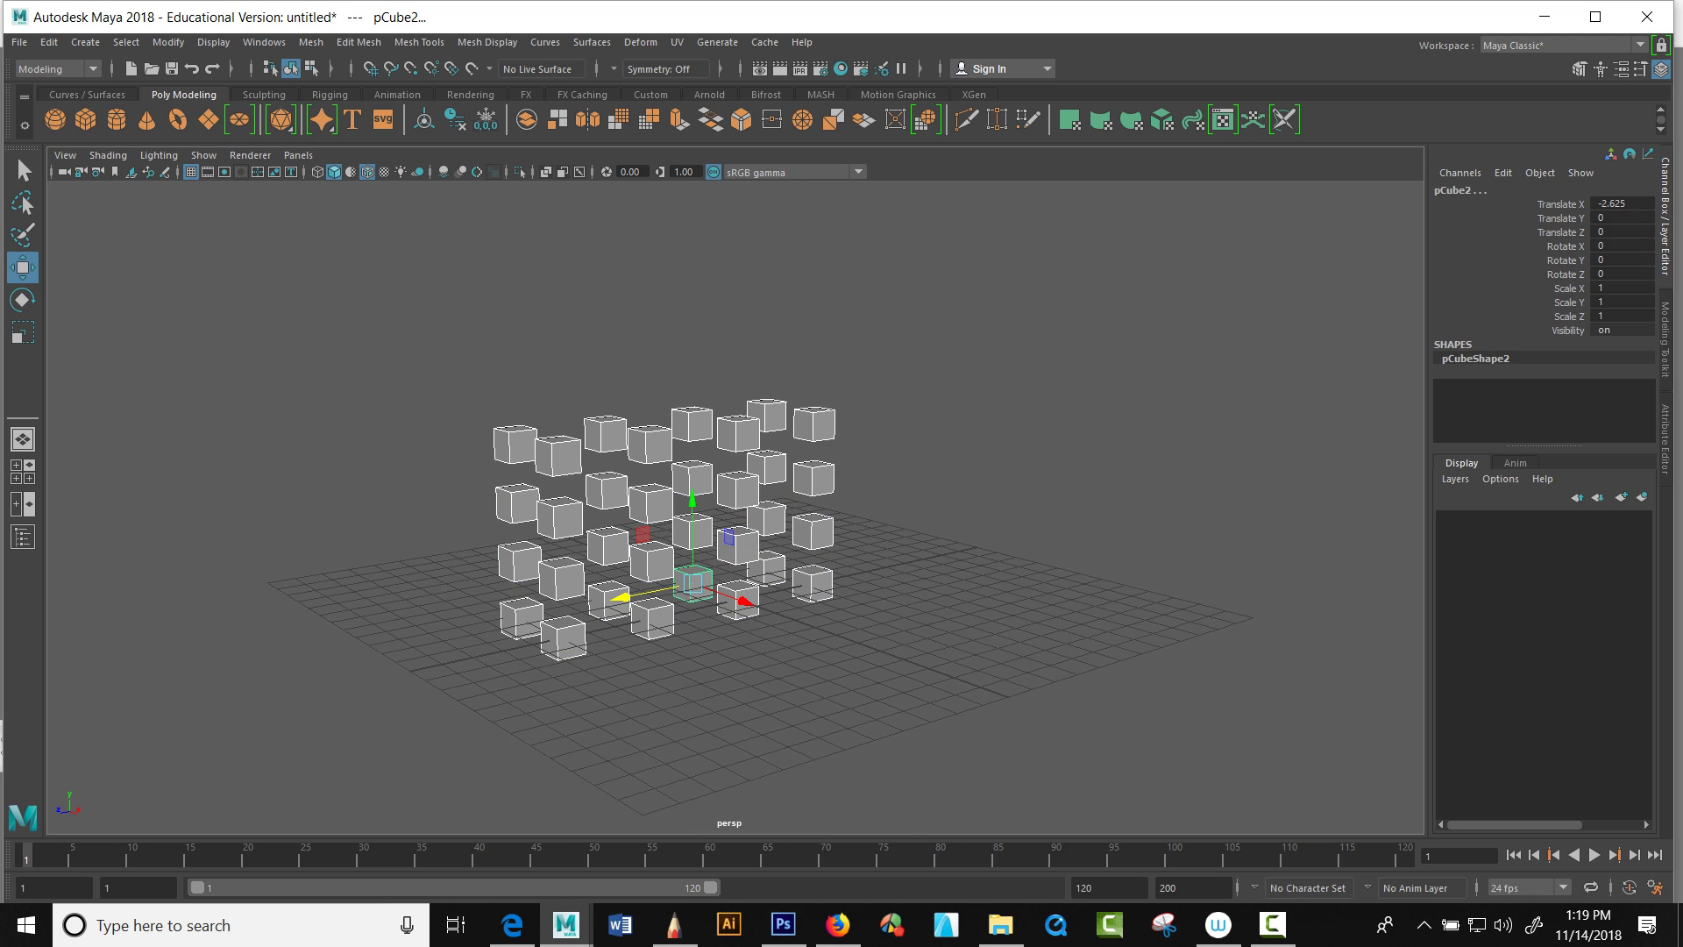
key("Delete")
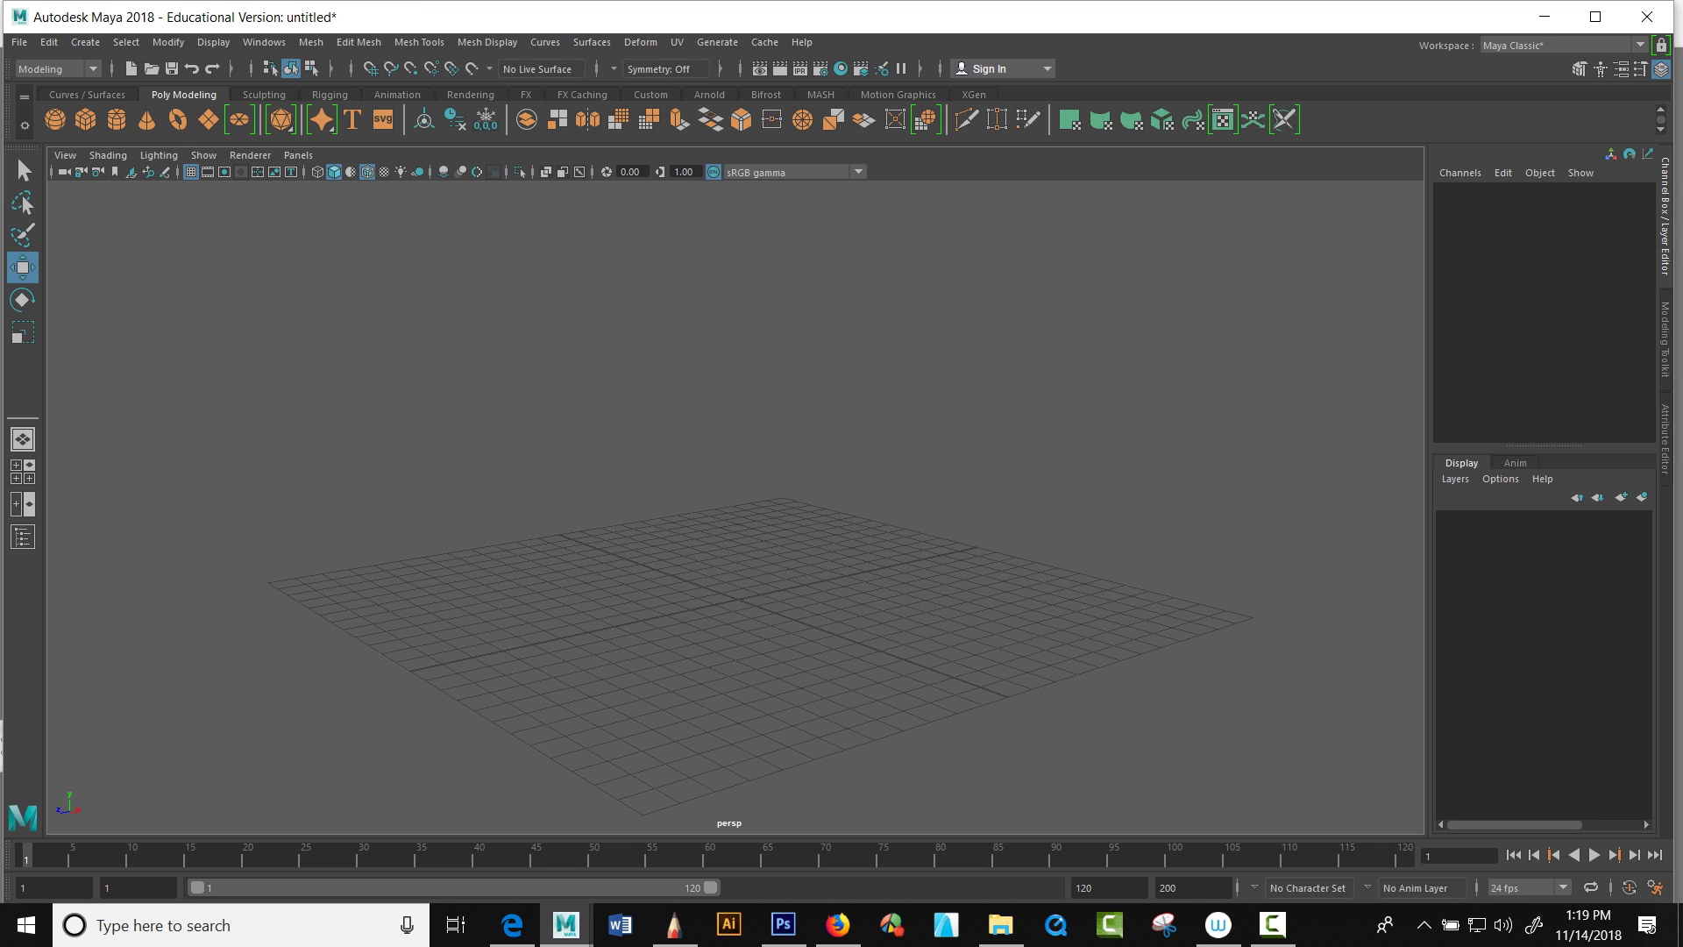
Step: Create a polygon cube at the origin and frame it in the perspective view
left_click(85, 119)
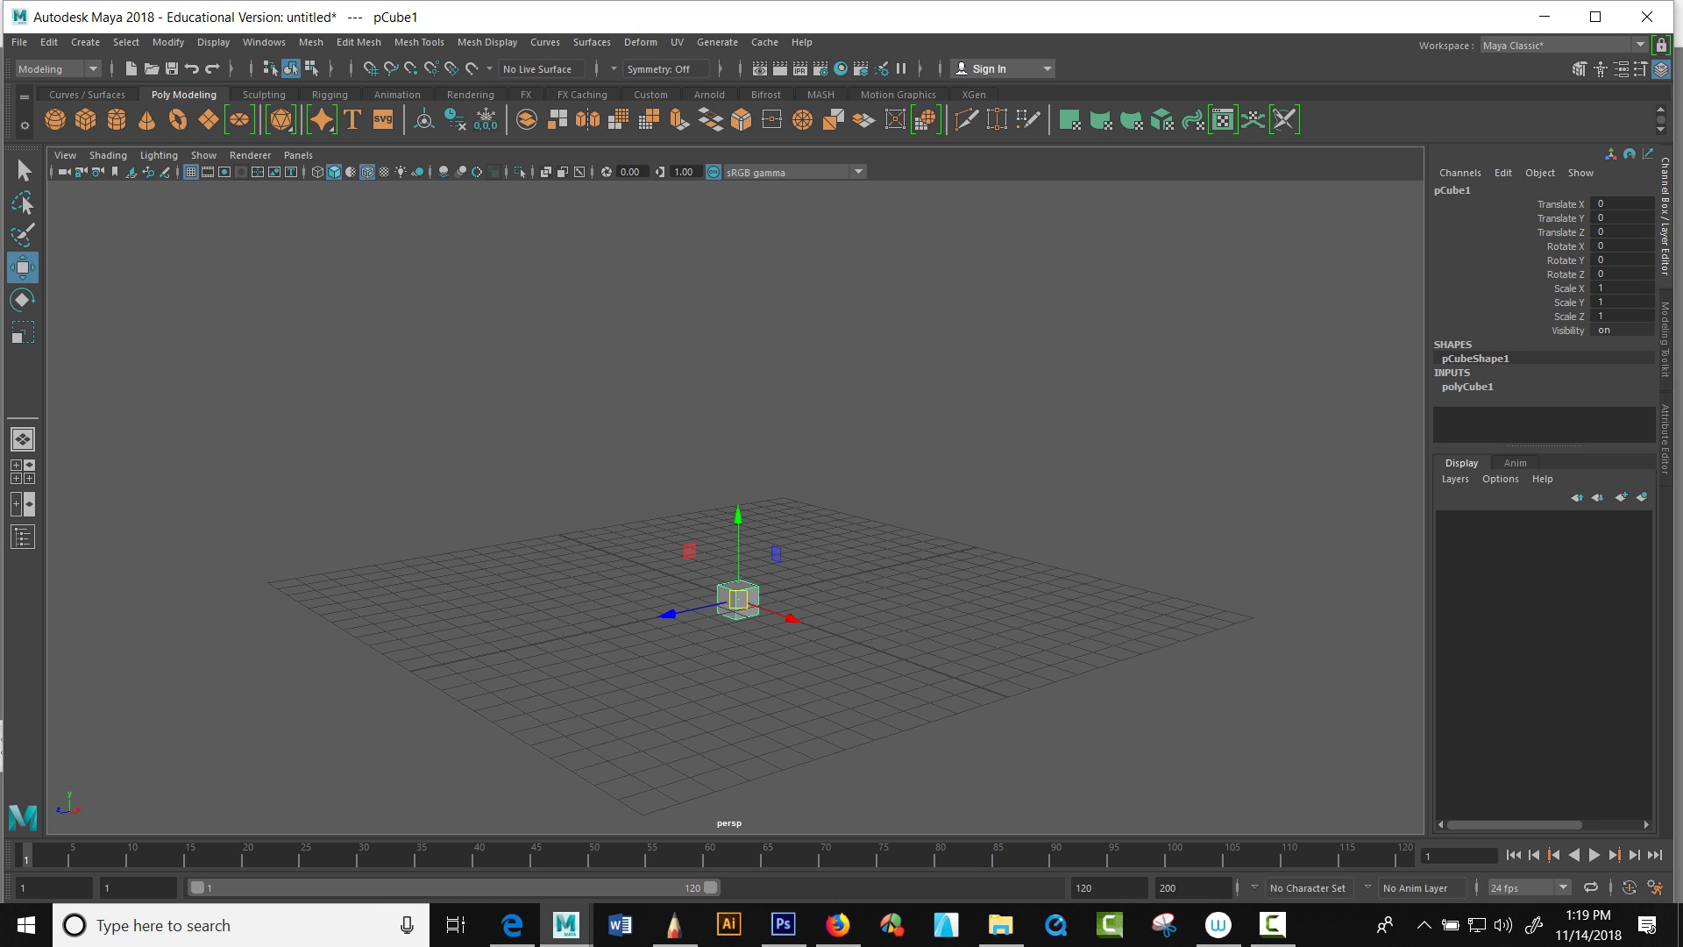
scroll(737, 500, "down", 5)
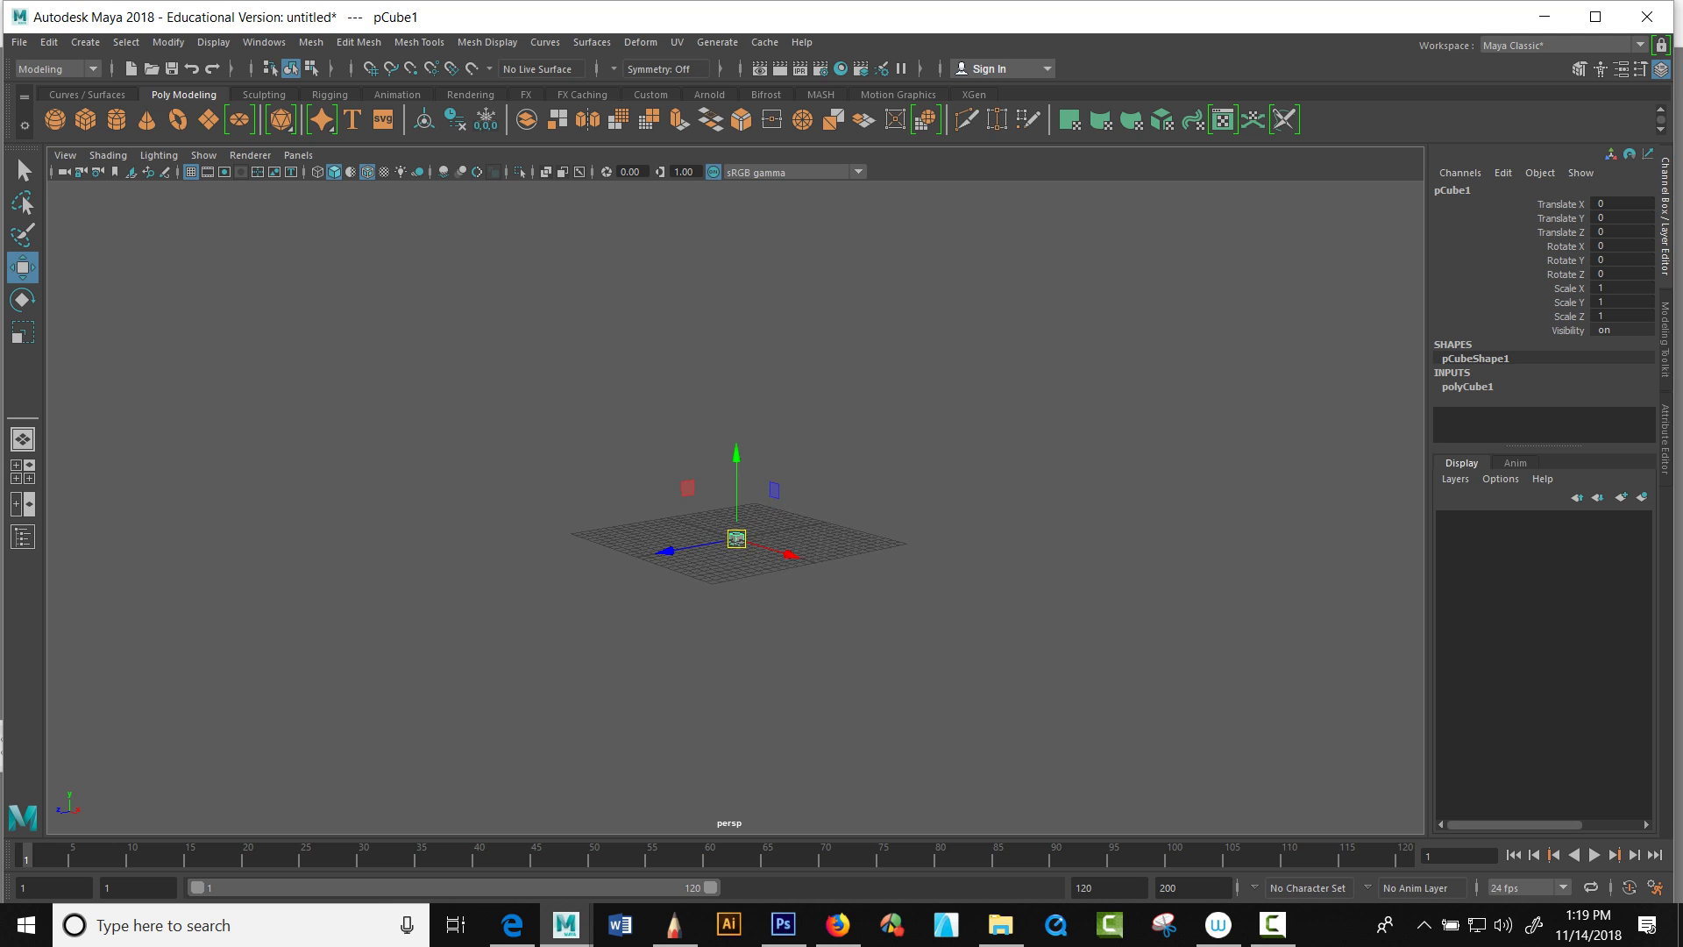
key("f")
scroll(735, 506, "up", 4)
scroll(735, 507, "down", 8)
left_click_drag(735, 507, 747, 543, "alt")
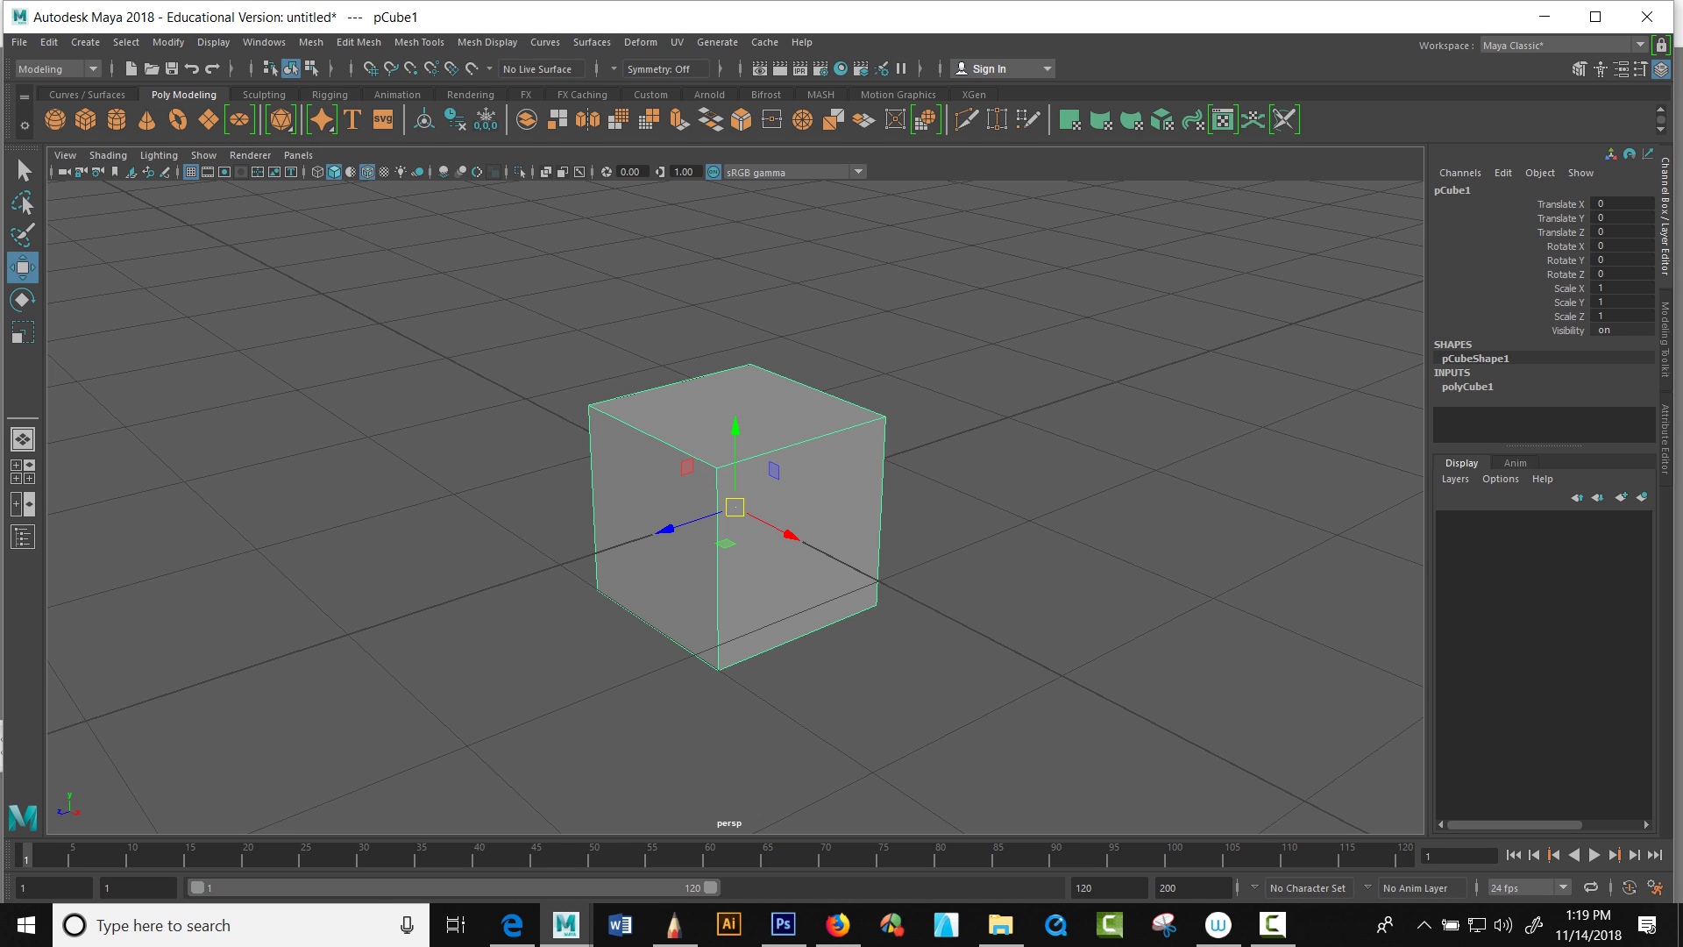
Step: Switch the cube to face selection and select its individual faces in turn, ending with the top face
right_click_drag(777, 434, 777, 482)
left_click(745, 412)
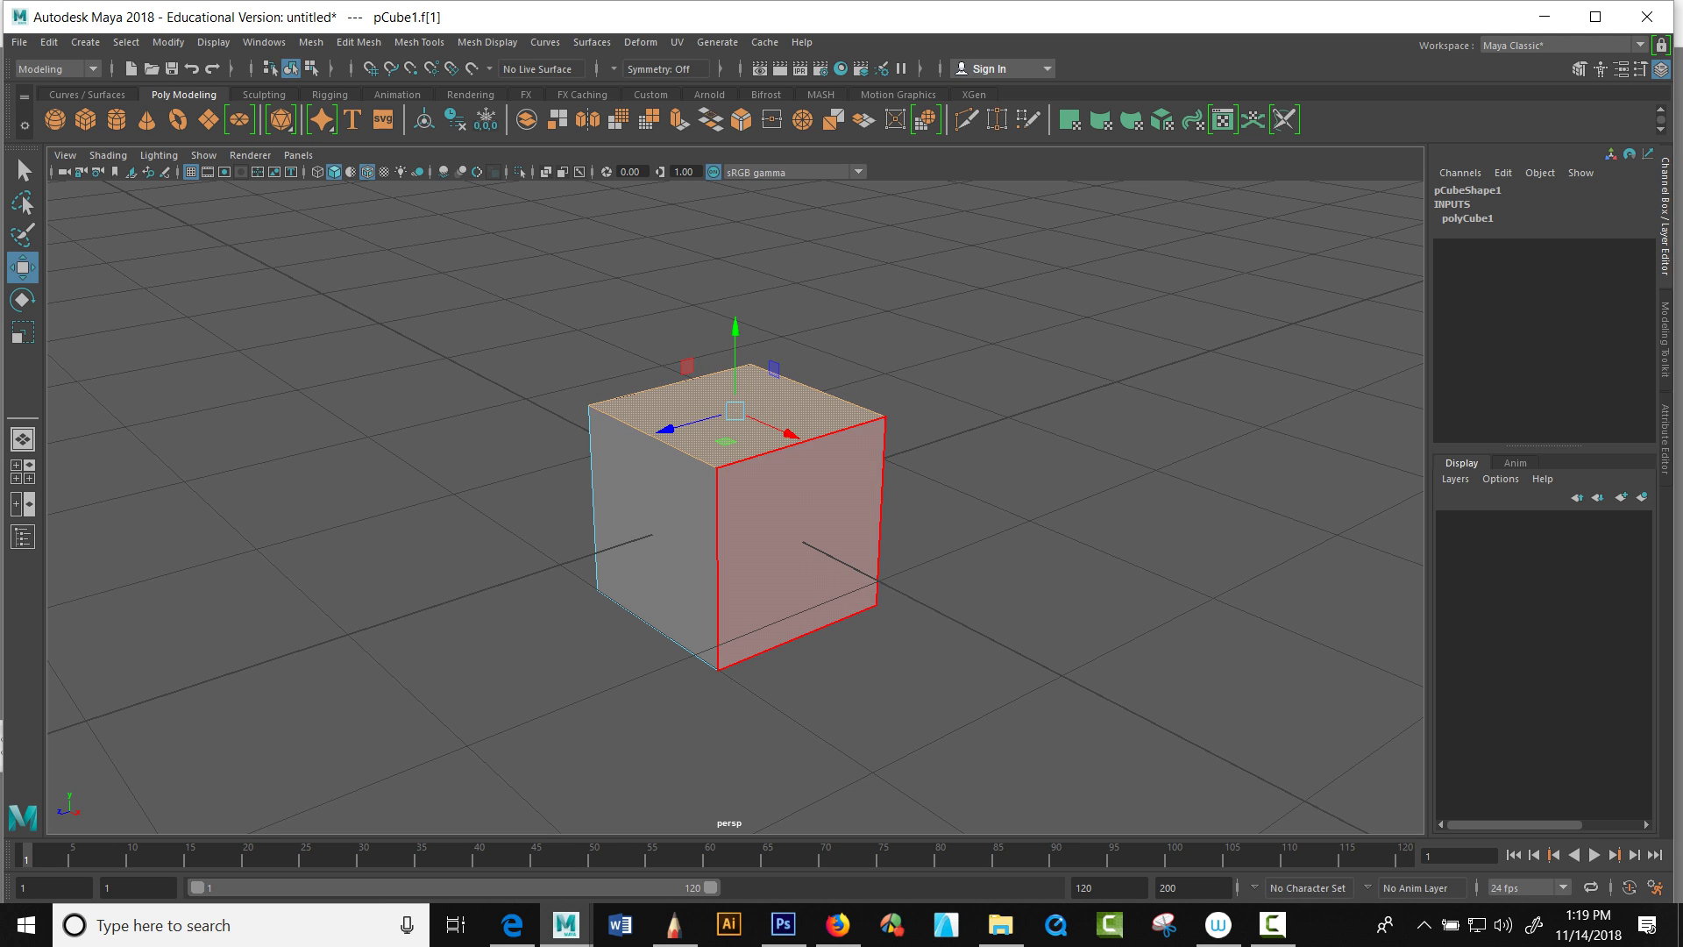
left_click(789, 526)
left_click(653, 526)
left_click(737, 417)
left_click_drag(736, 416, 351, 390, "alt")
left_click_drag(841, 429, 745, 435, "alt")
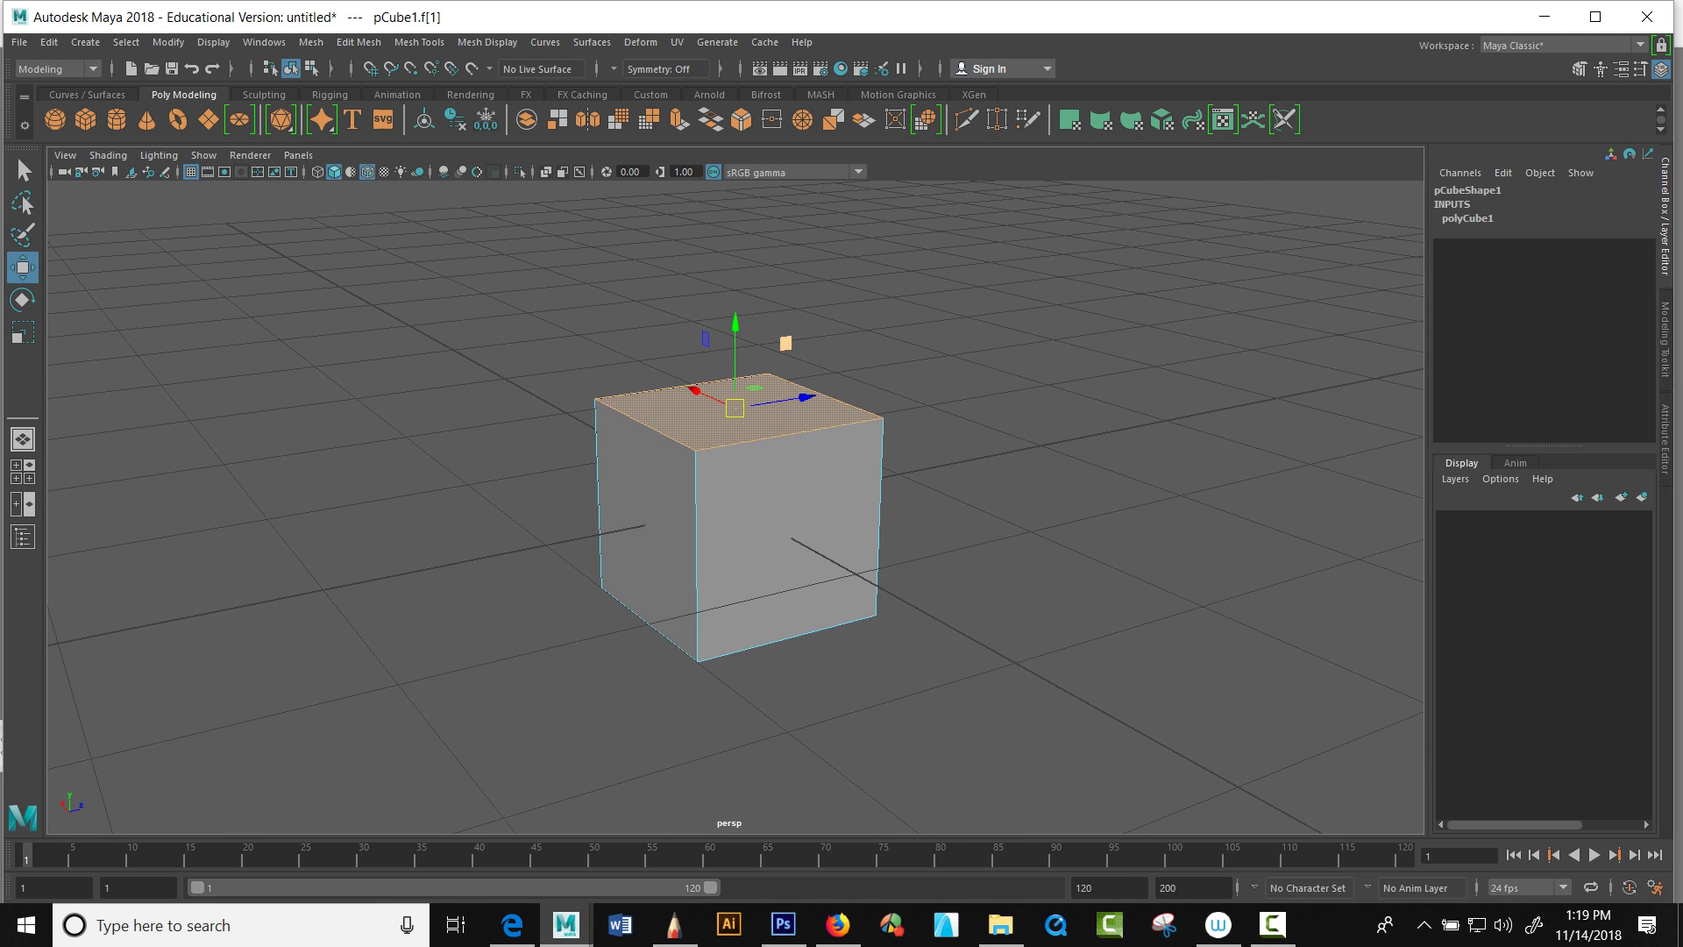
Step: Try to move one top edge of the cube down and outward in edge selection, and undo both moves
right_click(648, 428)
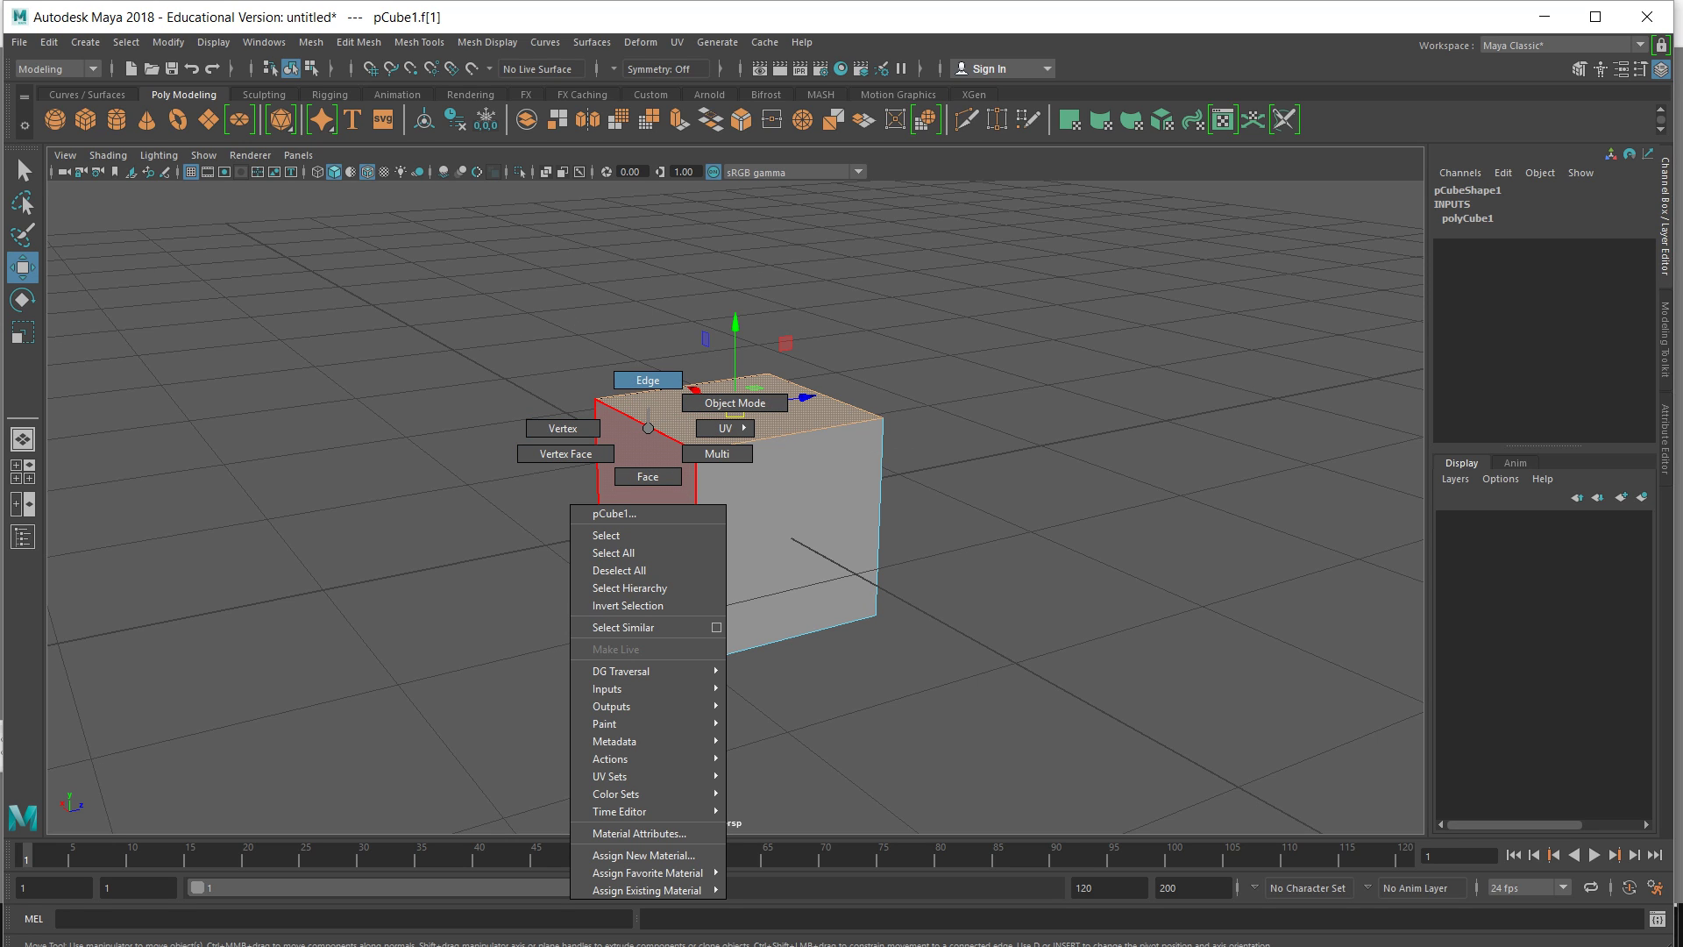
left_click(649, 382)
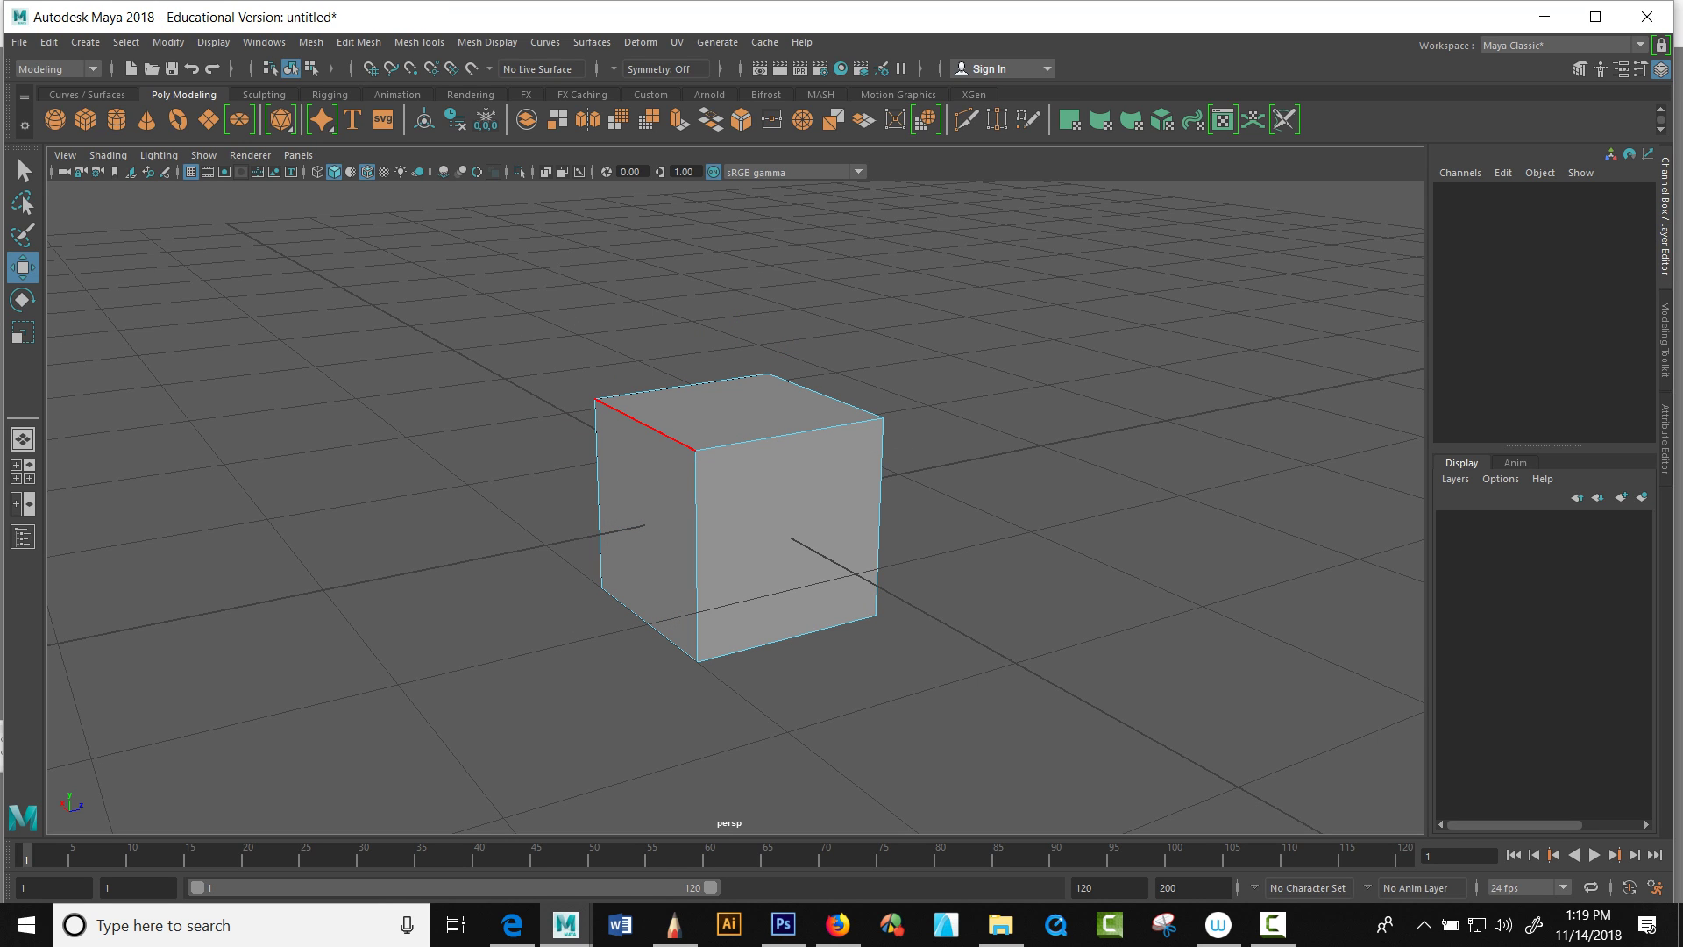
left_click(645, 424)
left_click_drag(640, 347, 642, 446)
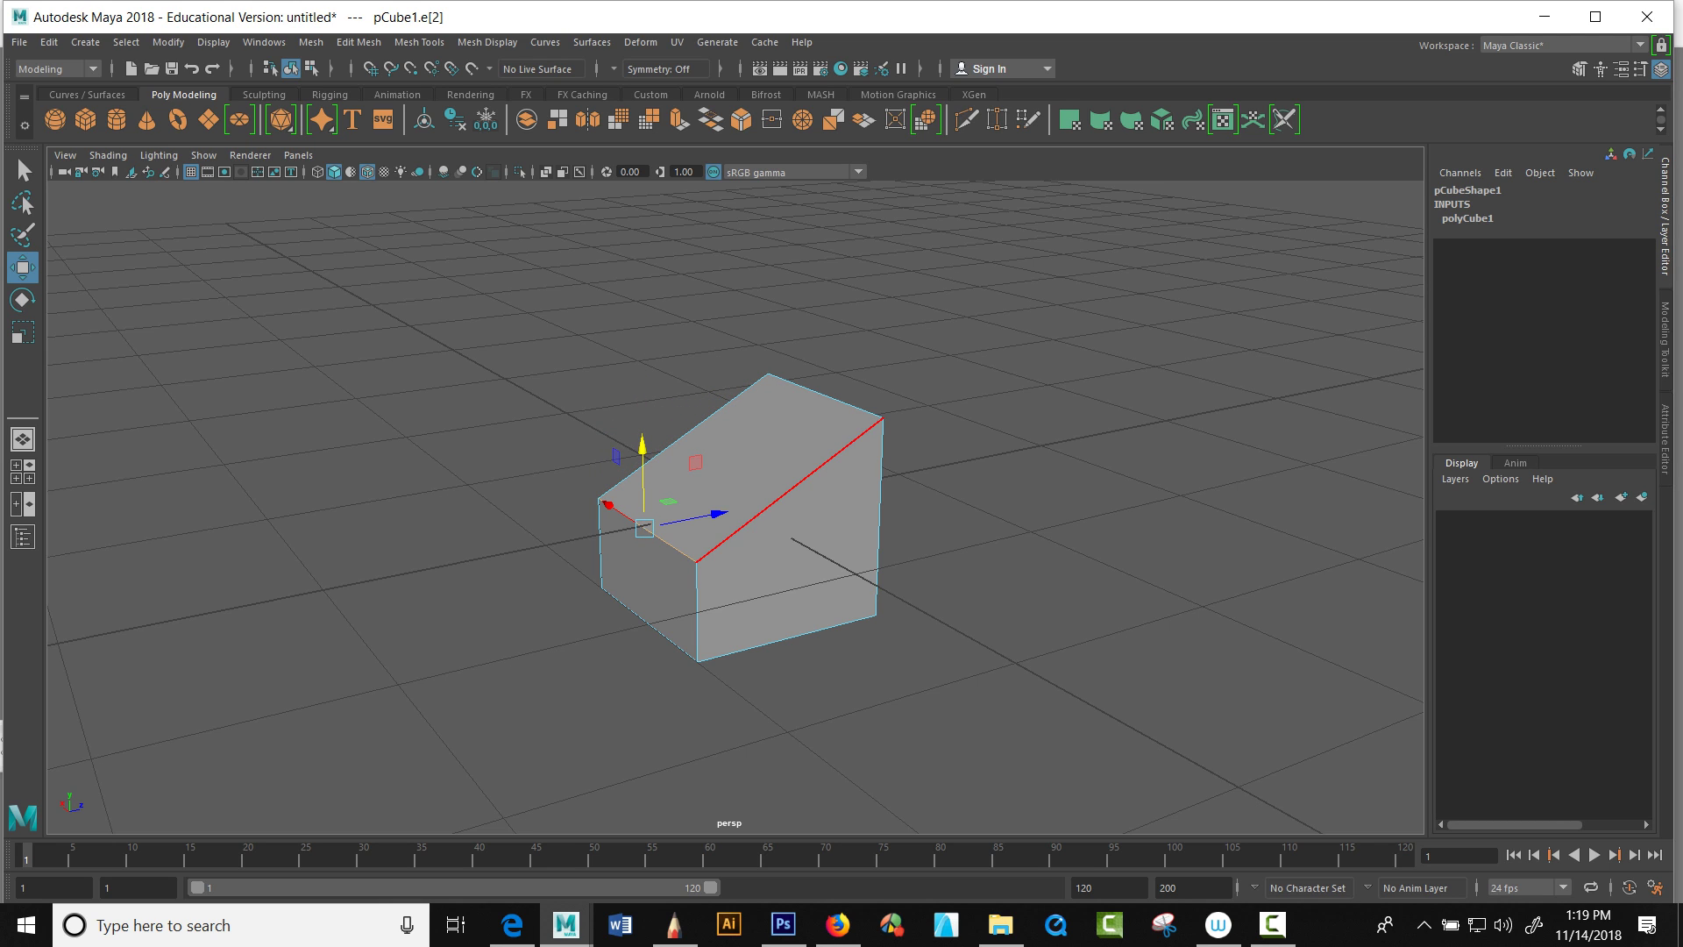
left_click_drag(715, 515, 456, 552)
left_click(456, 596)
key("ctrl+z")
key("ctrl+z")
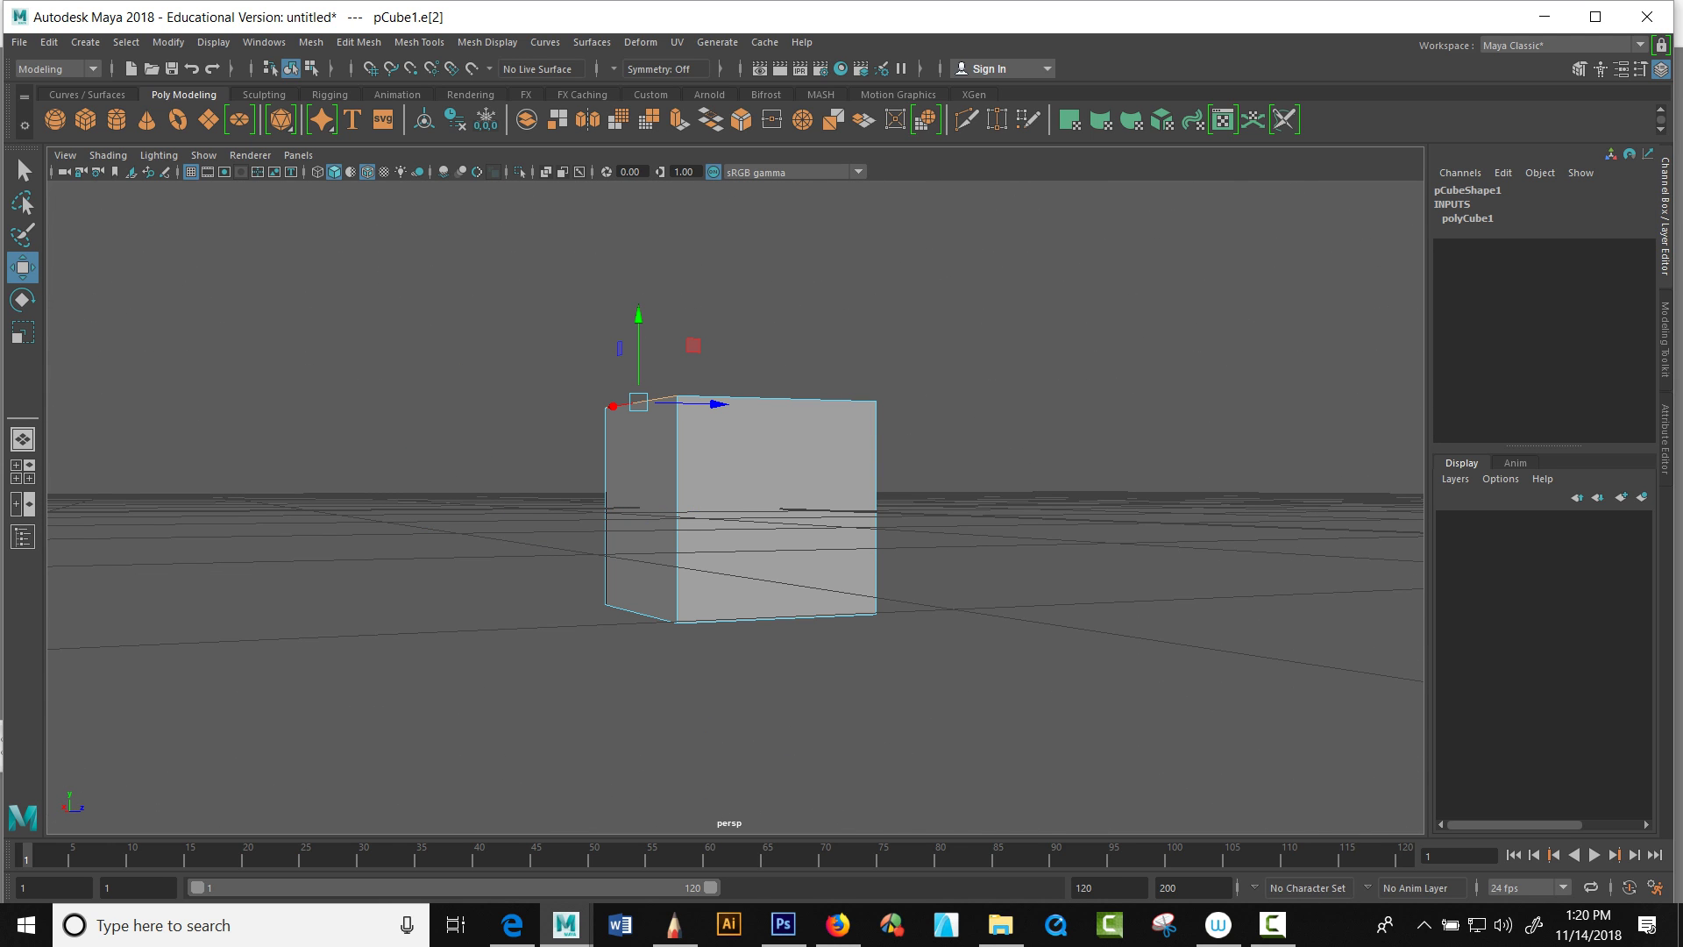
Step: Try vertex selection on the cube by selecting and moving its top corner vertices, and clear the selection
left_click_drag(491, 526, 557, 630, "alt")
right_click(789, 396)
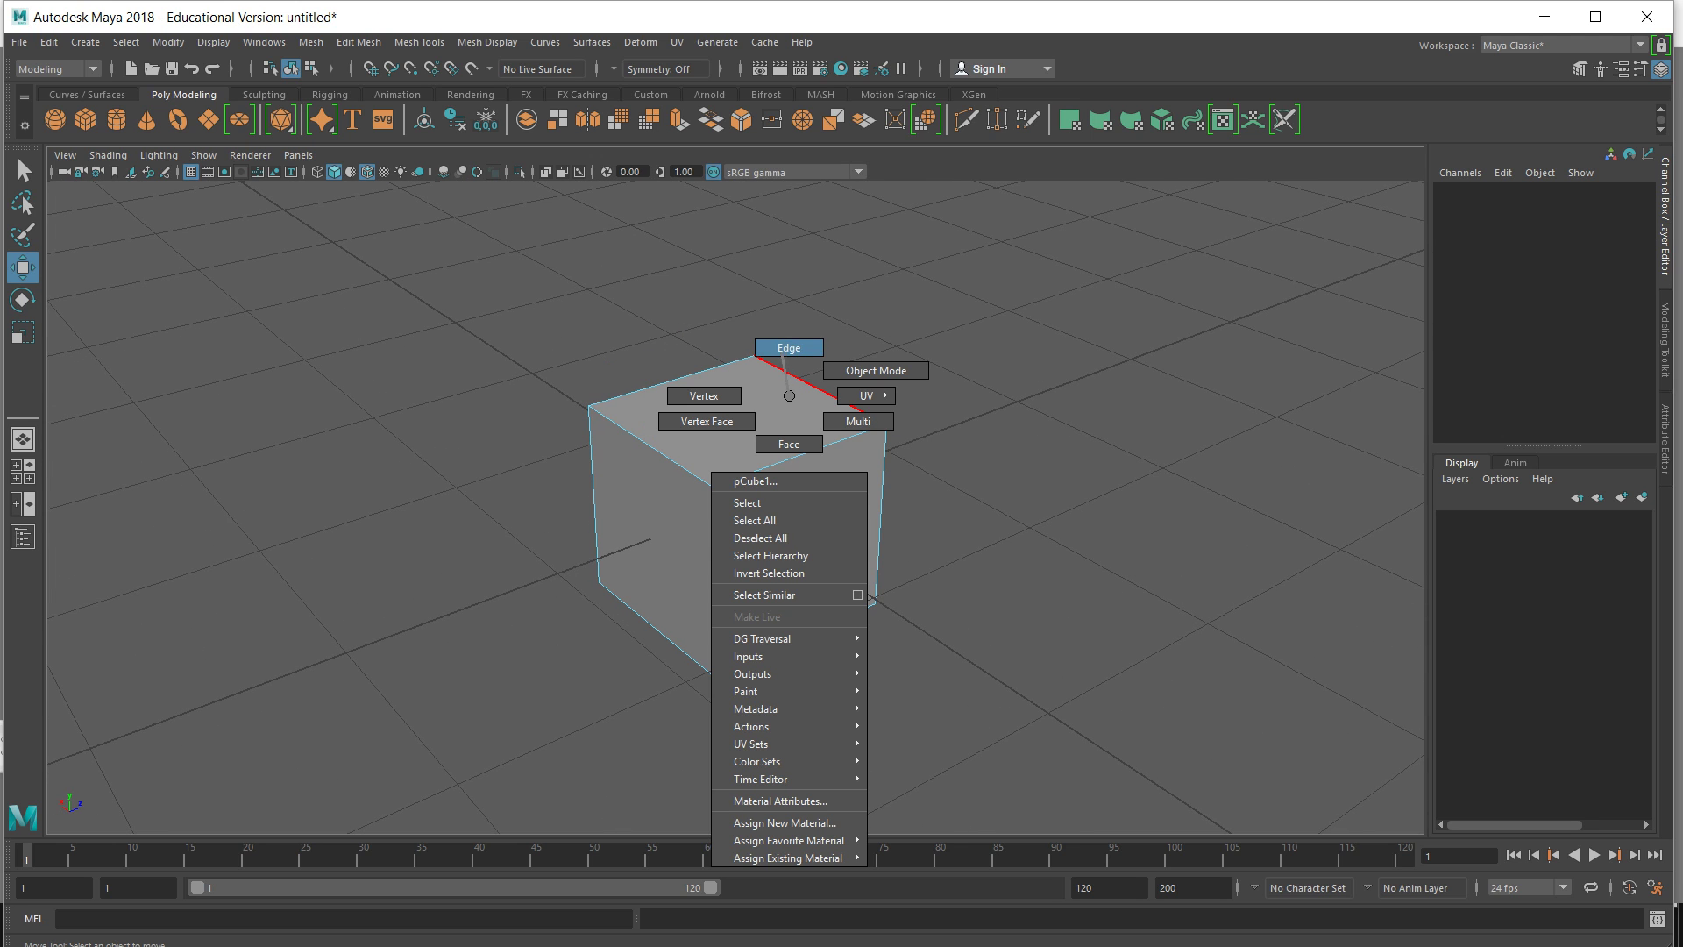
right_click_drag(789, 538, 704, 397)
left_click_drag(666, 295, 887, 394)
left_click_drag(597, 421, 784, 360, "alt")
left_click_drag(570, 454, 603, 495, "alt")
left_click_drag(443, 347, 717, 456)
mouse_move(632, 350)
left_mouse_down()
mouse_move(632, 224)
mouse_move(632, 447)
mouse_move(632, 334)
mouse_move(632, 375)
left_mouse_up()
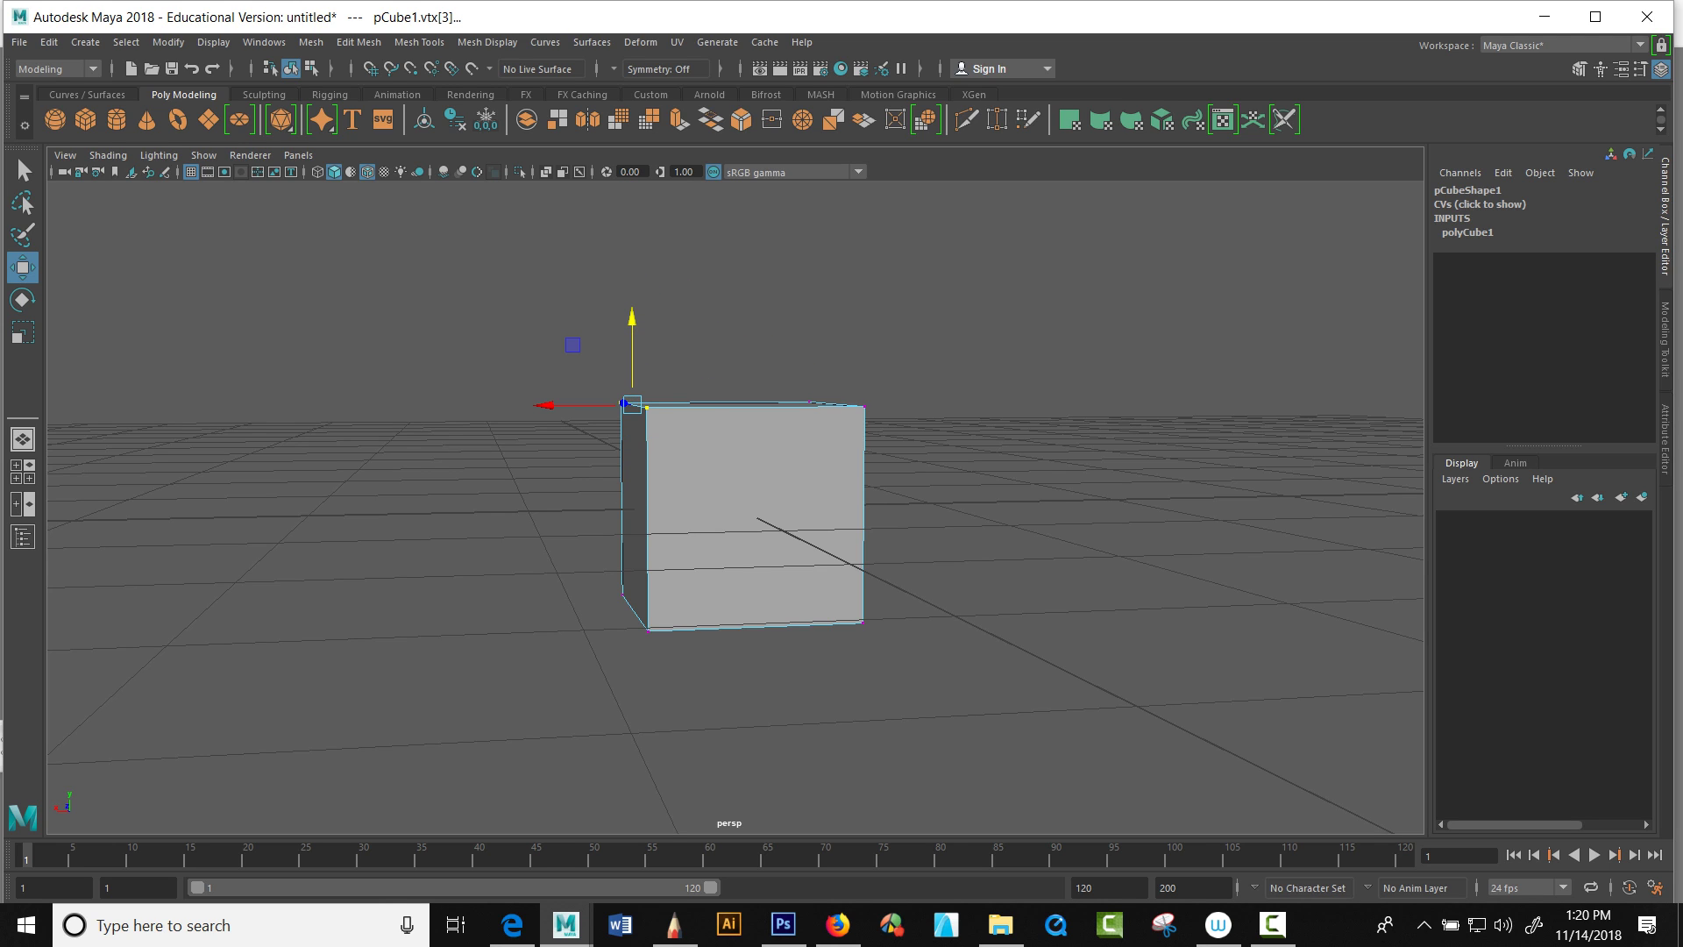
left_click(727, 351)
left_click_drag(727, 491, 820, 543, "alt")
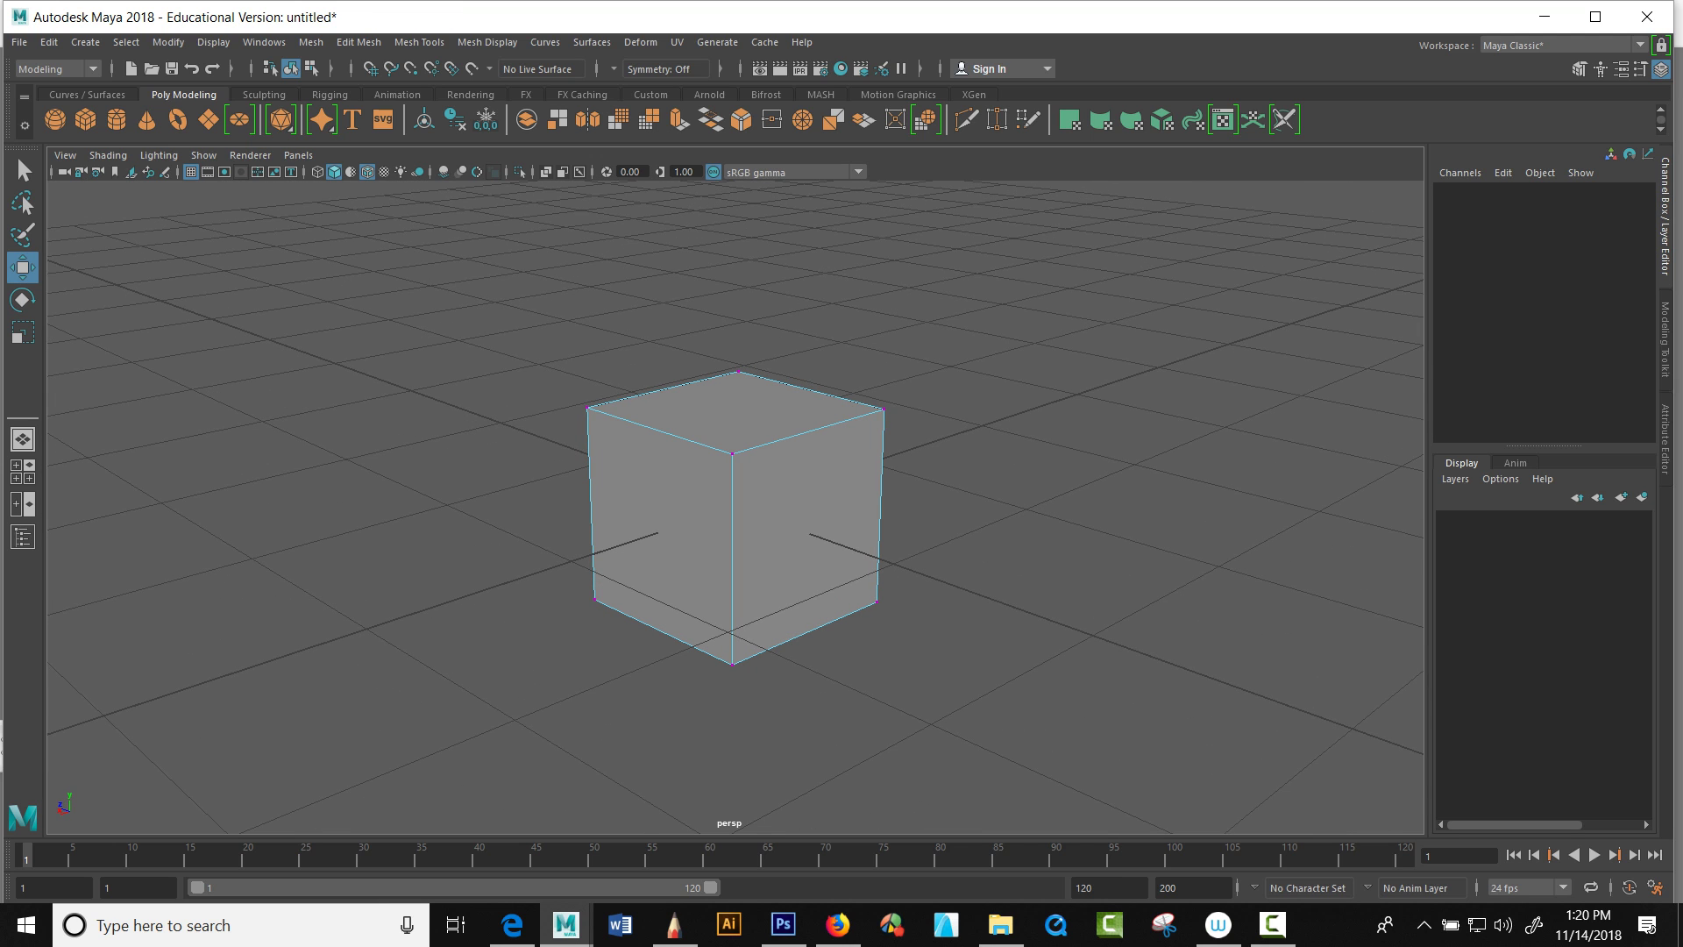
Step: Lower the cube's top face in face selection to flatten the cube into a thin slab
right_click_drag(736, 404, 736, 452)
left_click(734, 410)
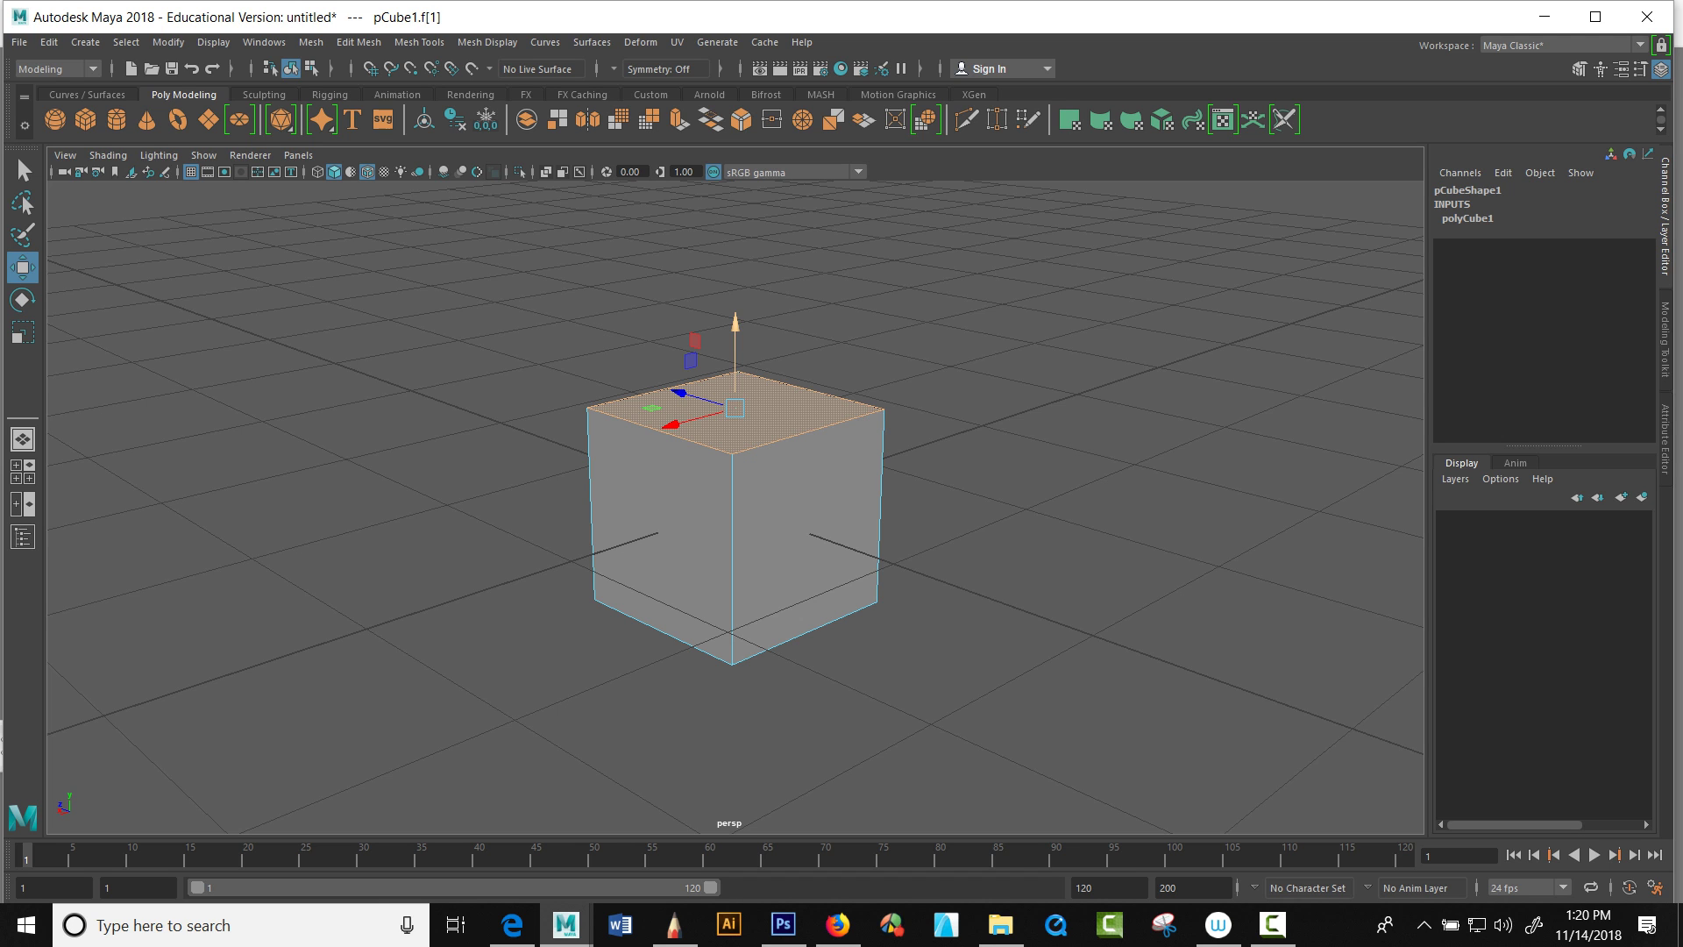
left_click_drag(737, 526, 911, 482, "alt")
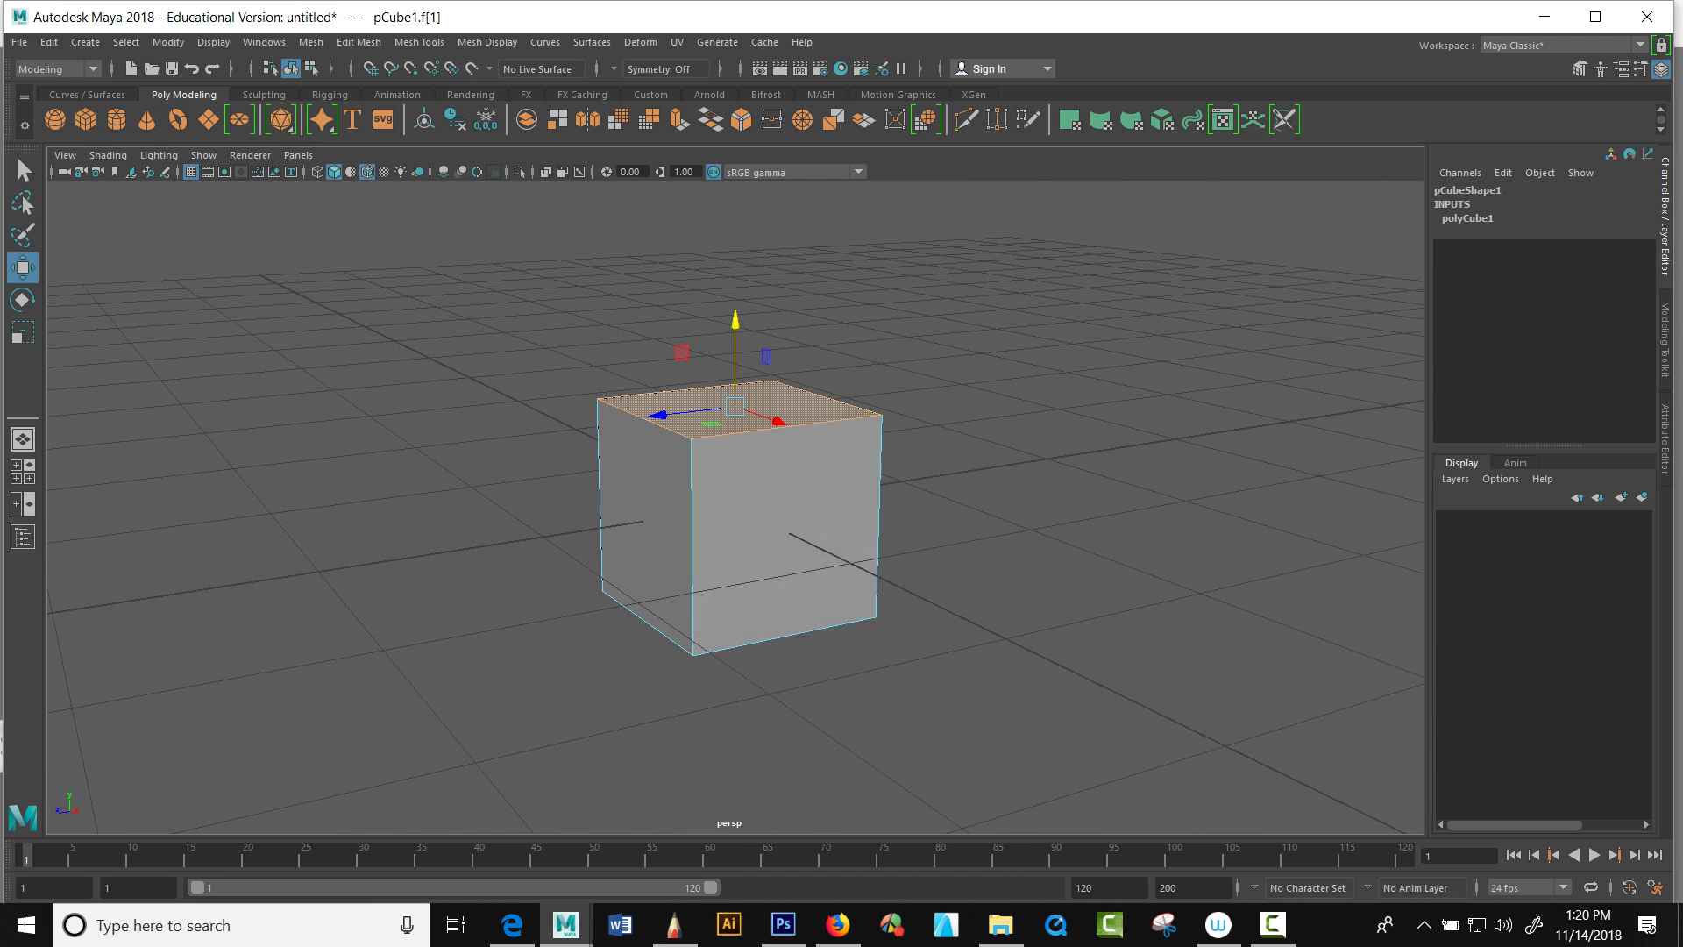
left_click(946, 368)
left_click(739, 408)
left_click_drag(735, 324, 763, 539)
Step: Return the flattened cube to object mode and move it aside along X, clear of the origin
right_click_drag(797, 465, 881, 442)
left_click_drag(877, 465, 920, 482, "alt")
left_click_drag(749, 605, 666, 583, "alt")
left_click(982, 438)
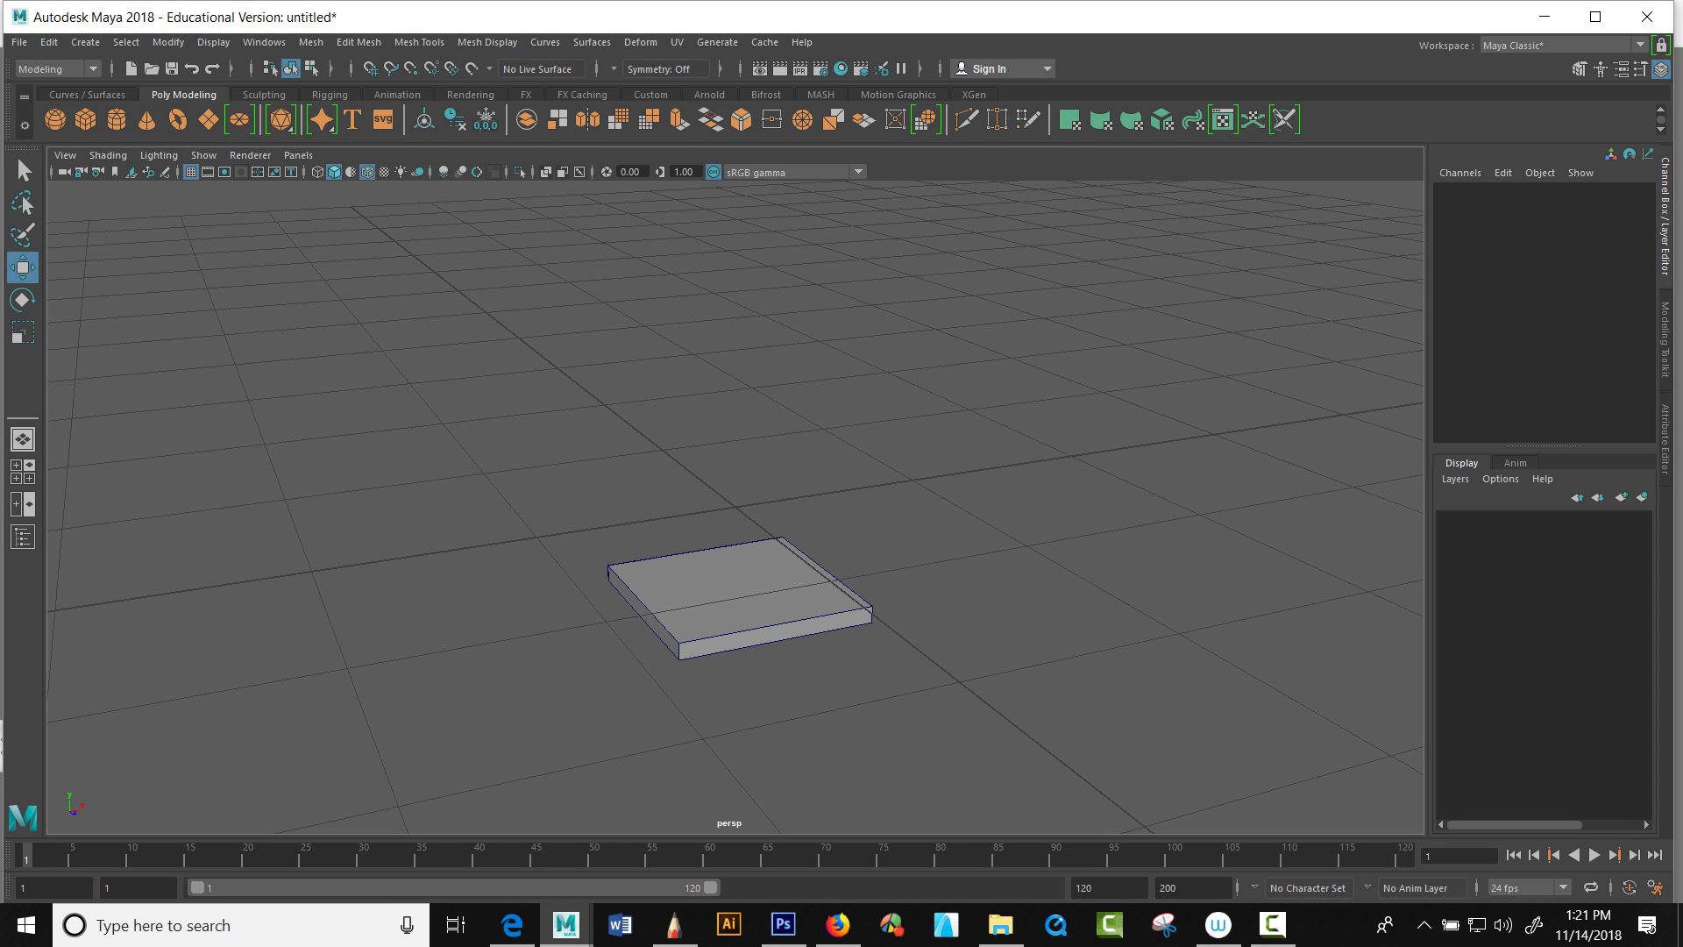
left_click(741, 605)
left_click_drag(811, 497, 1282, 421)
left_click(561, 351)
Step: Create a polygon cube at the origin and a polygon sphere raised to Y 1.346 on top of it
left_click(85, 119)
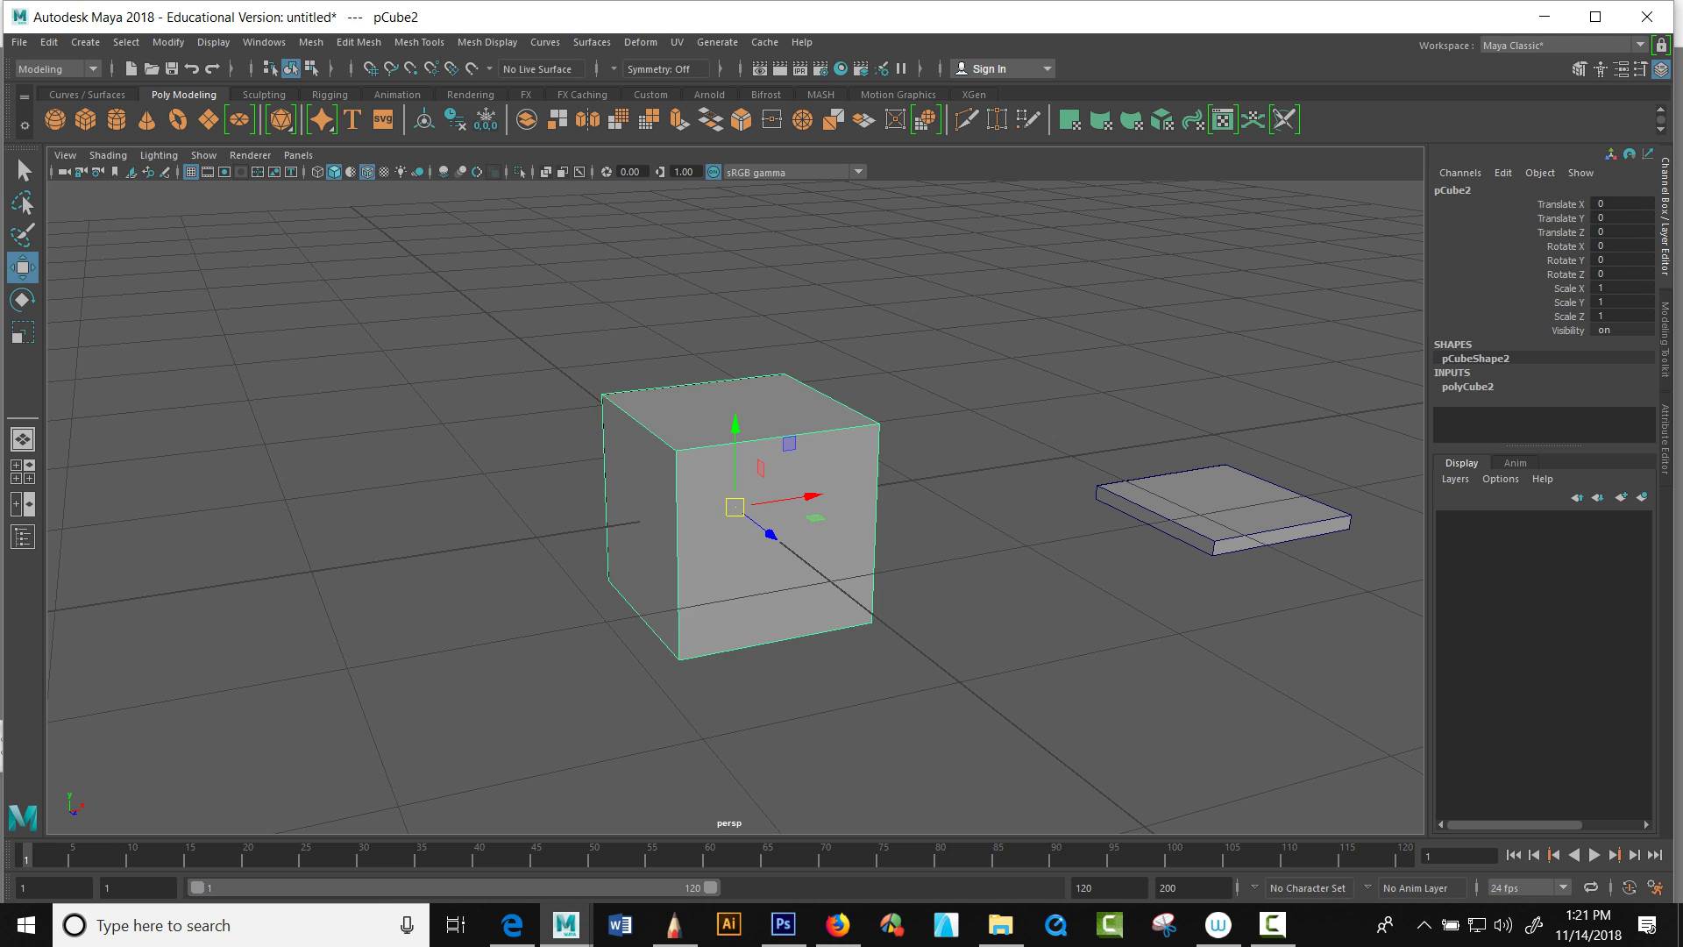
left_click_drag(614, 491, 662, 487, "alt")
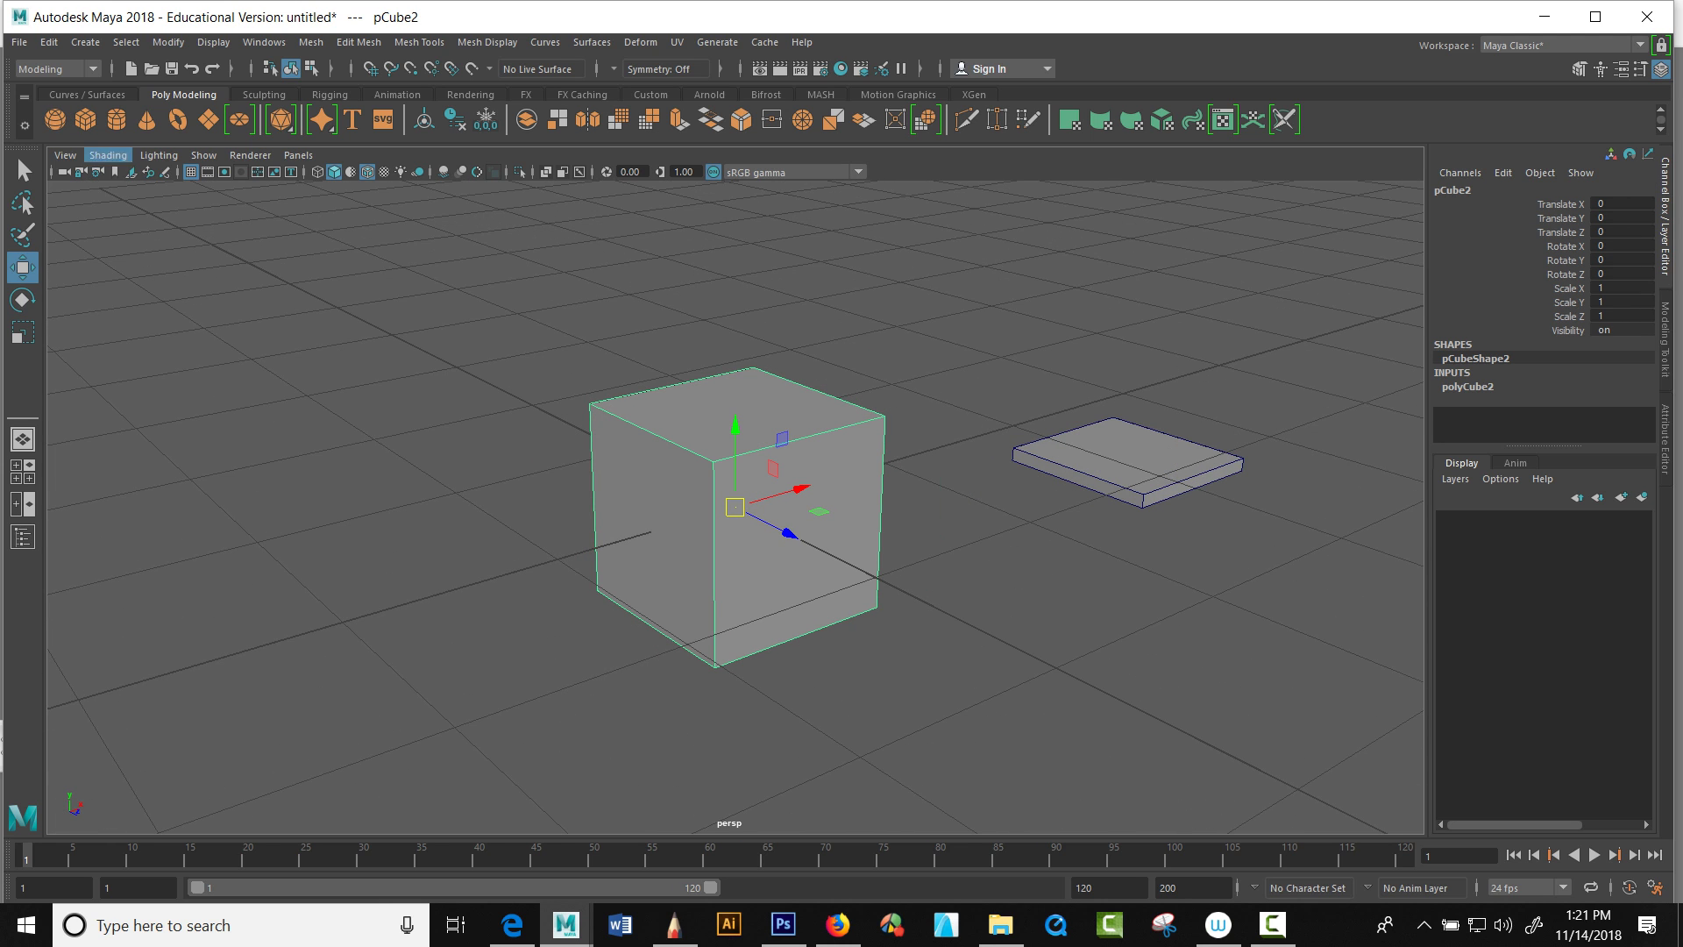
left_click(54, 119)
left_click_drag(735, 456, 736, 184)
left_click_drag(754, 368, 754, 254, "alt")
scroll(736, 491, "up", 4)
scroll(737, 491, "down", 10)
left_click_drag(754, 368, 776, 458, "alt")
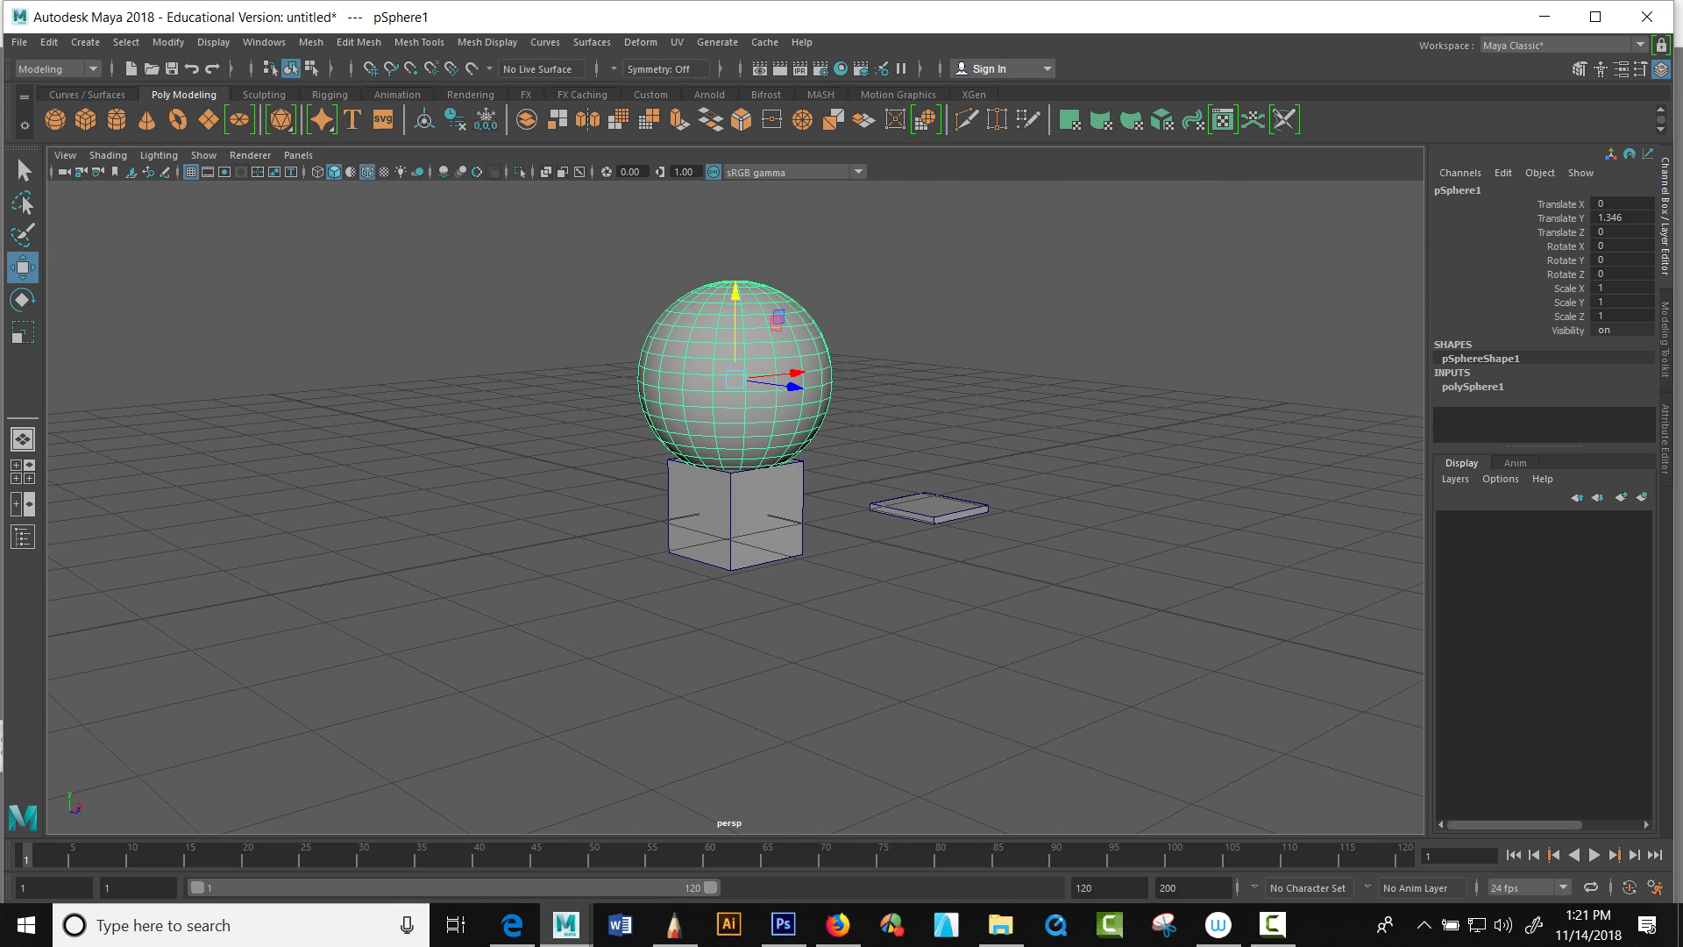
Step: Create a cylinder at Y -1 under the cube, and raise cylinder, cube and sphere together until the cylinder is at Y 0.529
left_click(116, 120)
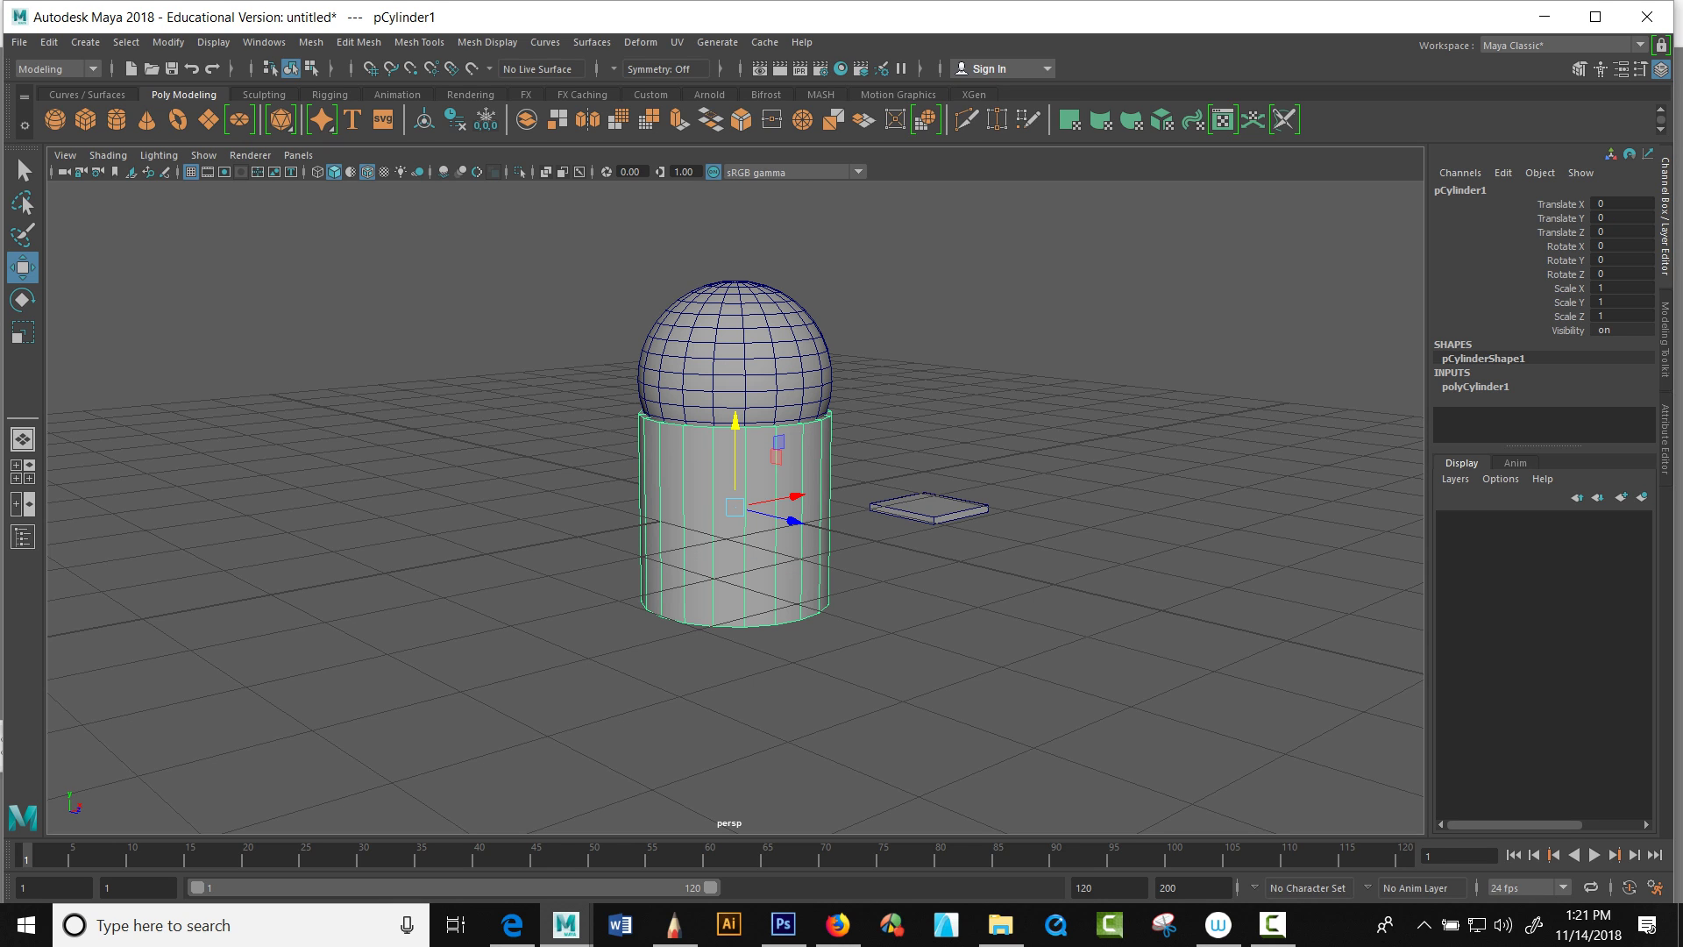
left_click_drag(736, 426, 736, 519)
left_click_drag(488, 219, 715, 594)
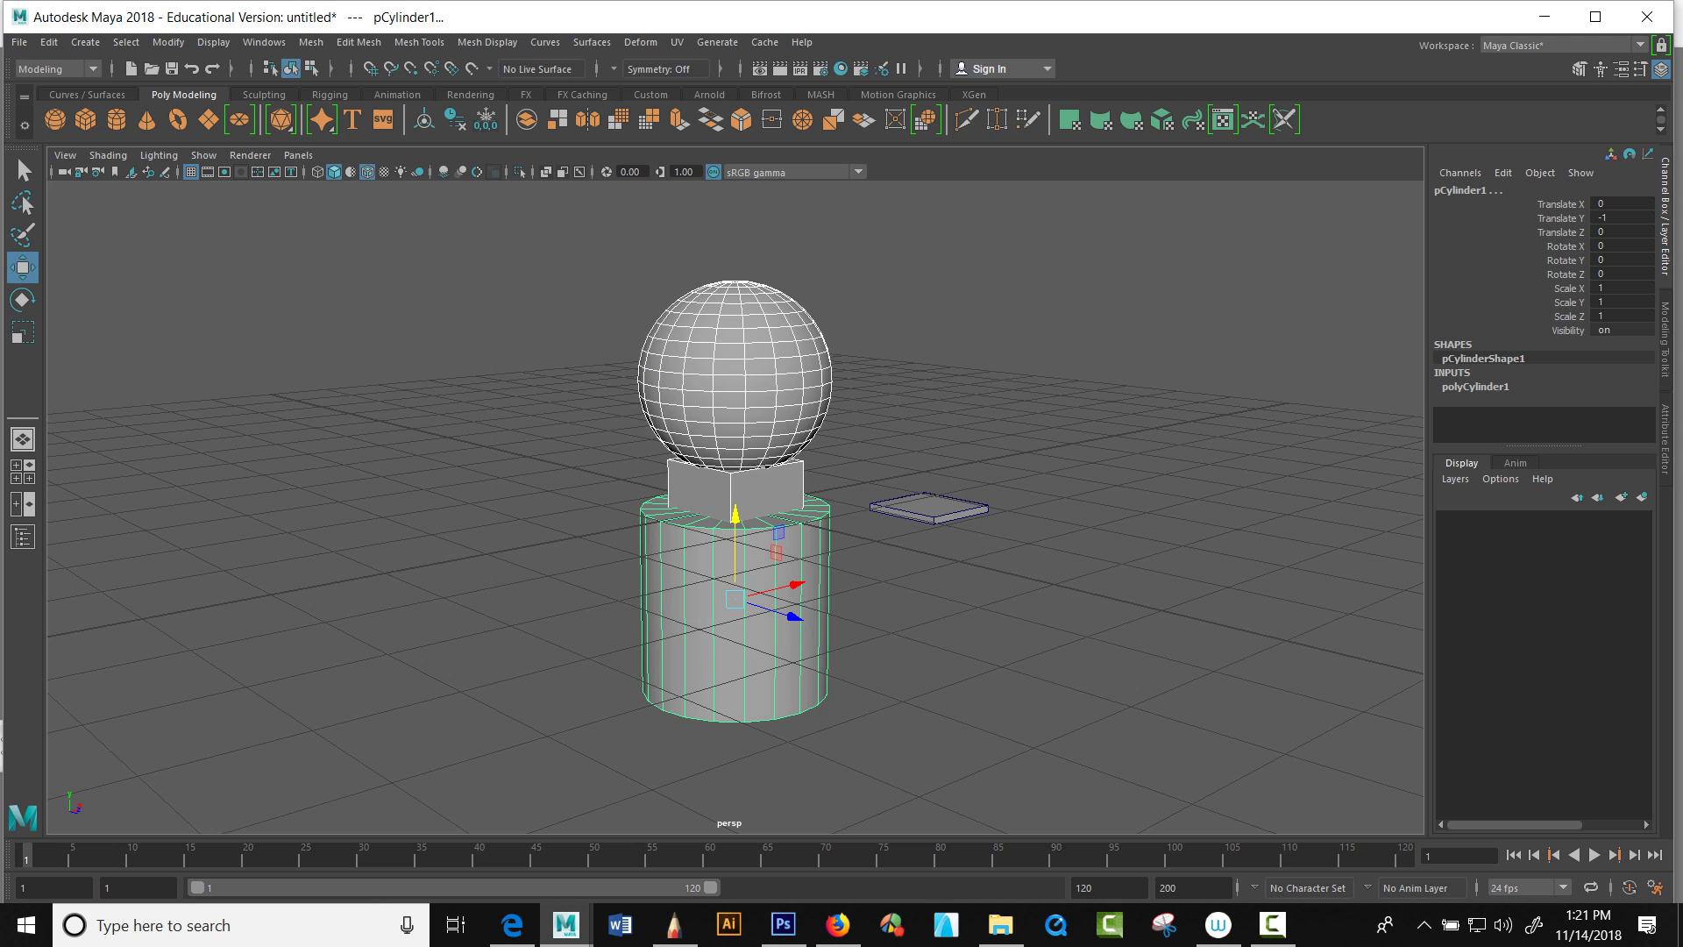
left_click_drag(736, 513, 735, 380)
scroll(736, 380, "up", 3)
scroll(736, 412, "down", 5)
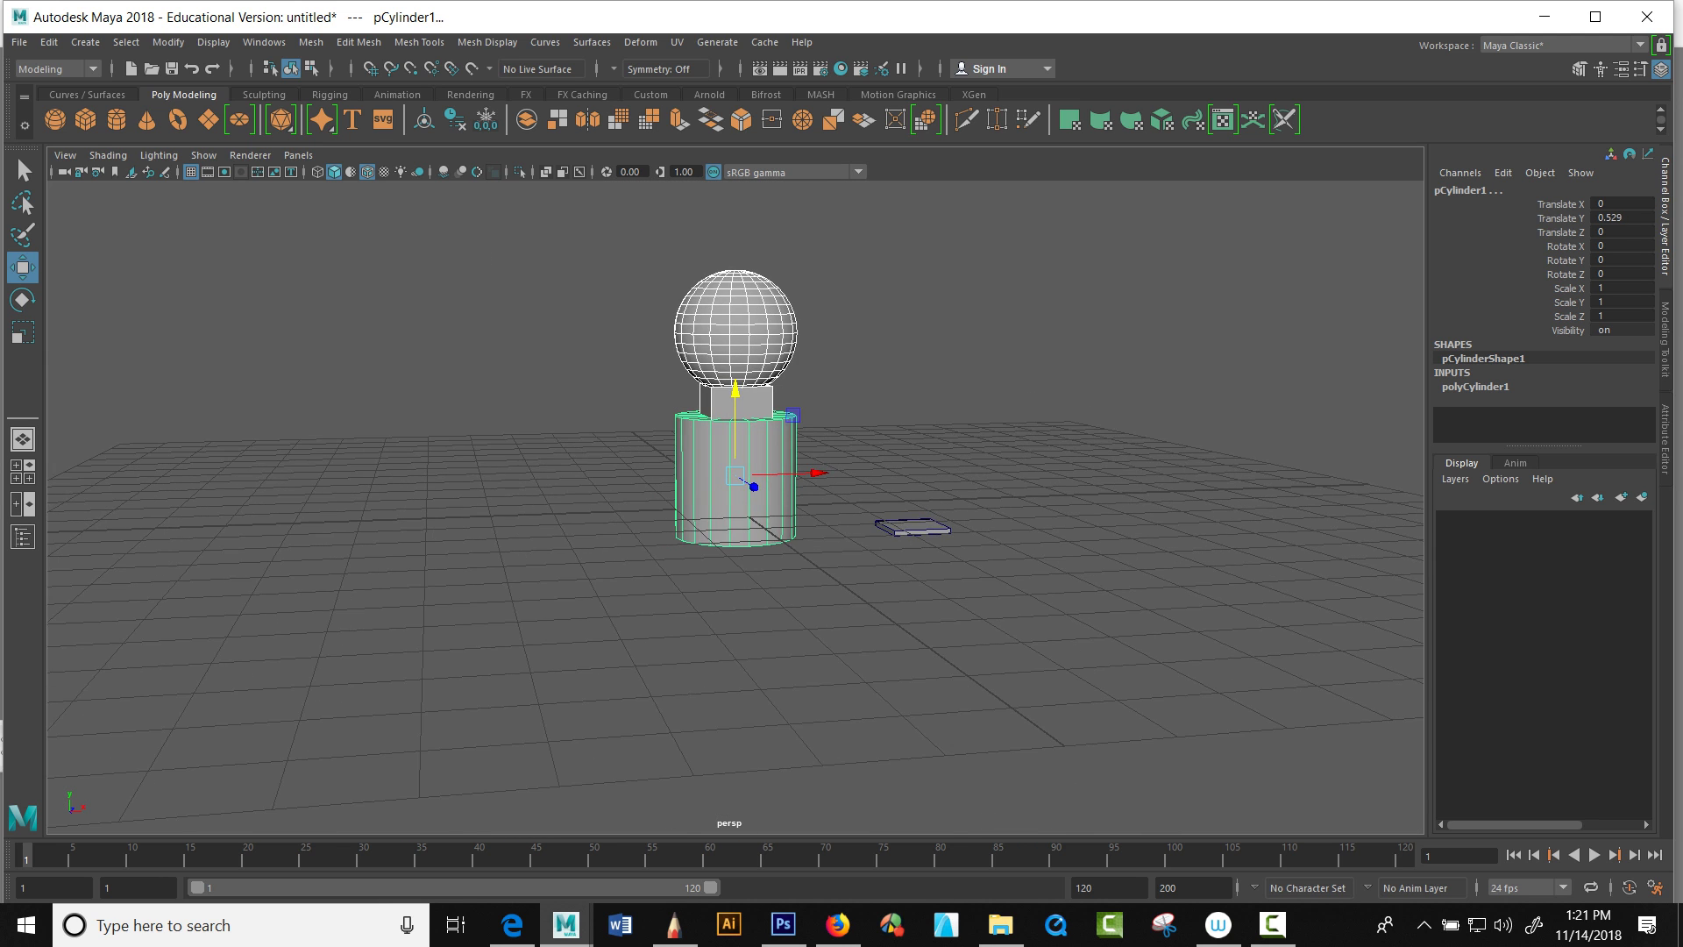
left_click_drag(736, 412, 605, 414, "alt")
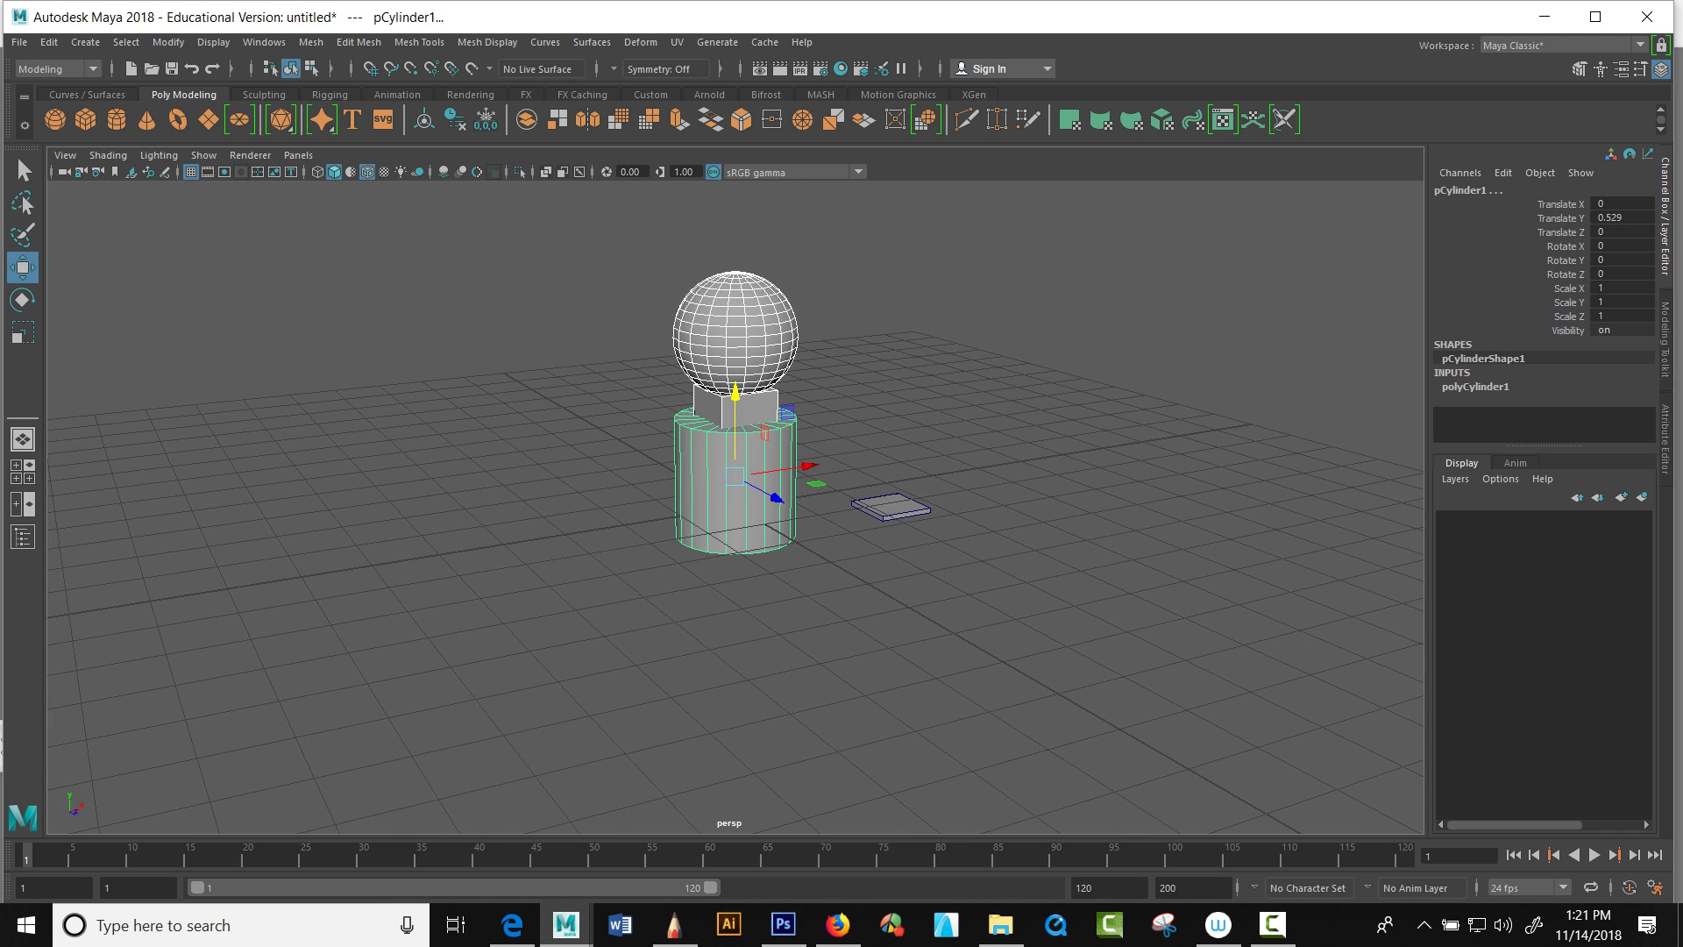
left_click(605, 414)
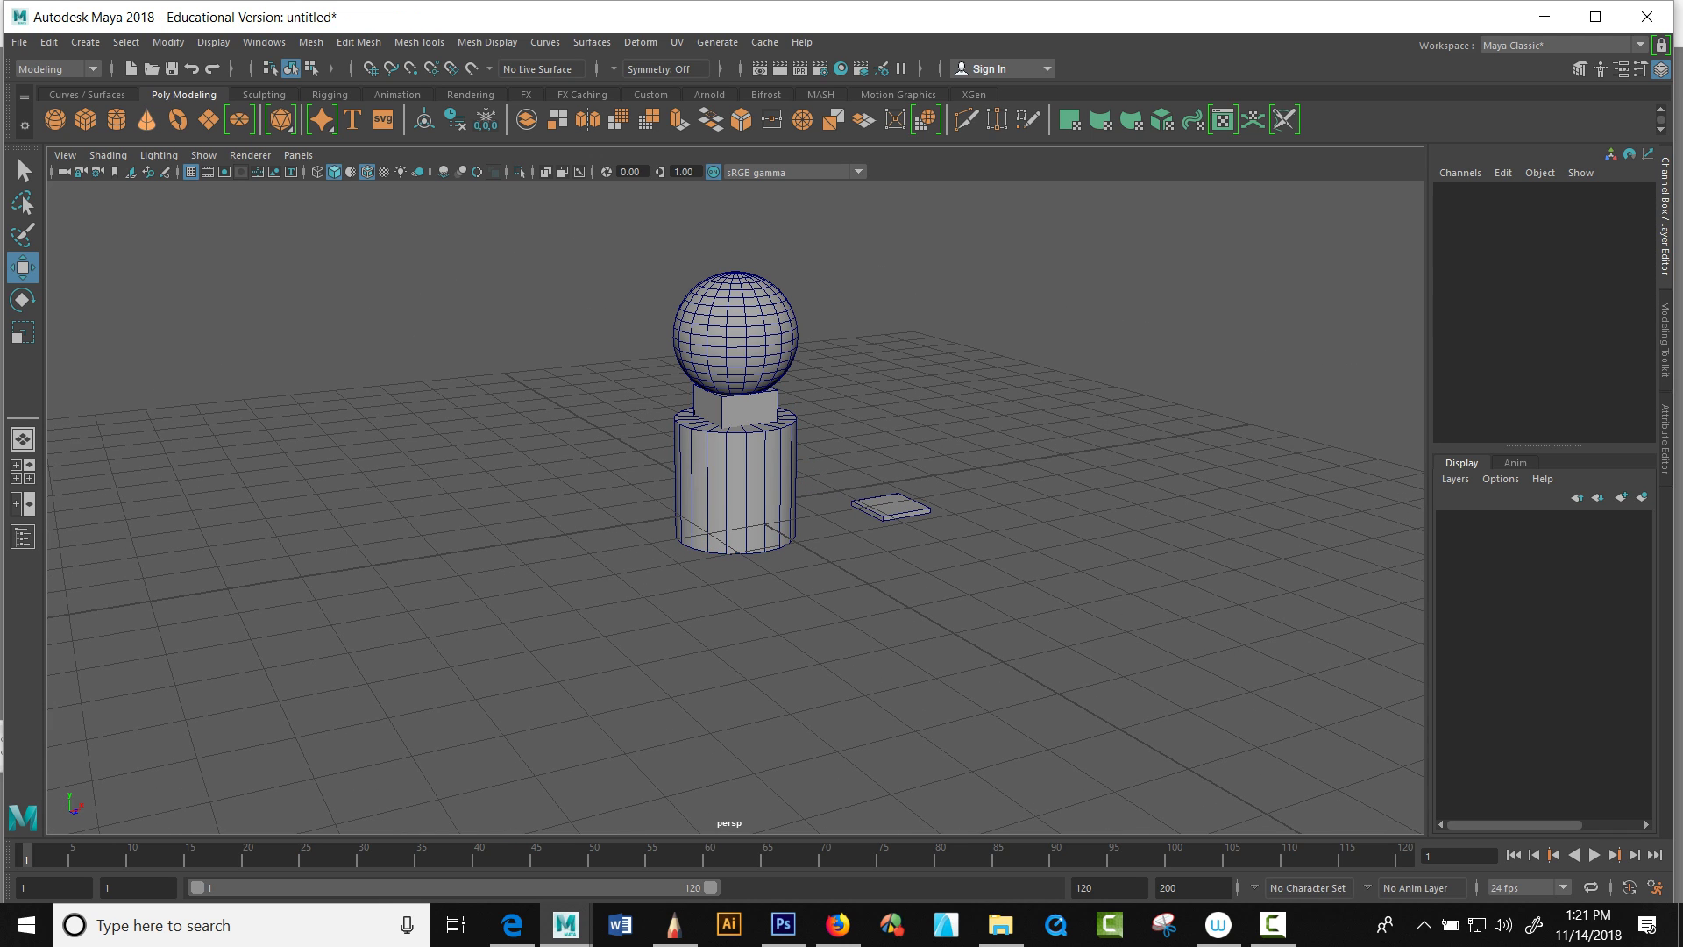
Step: Create a polygon cone and raise it to Y 4.495 so it sits on top of the sphere
left_click(147, 119)
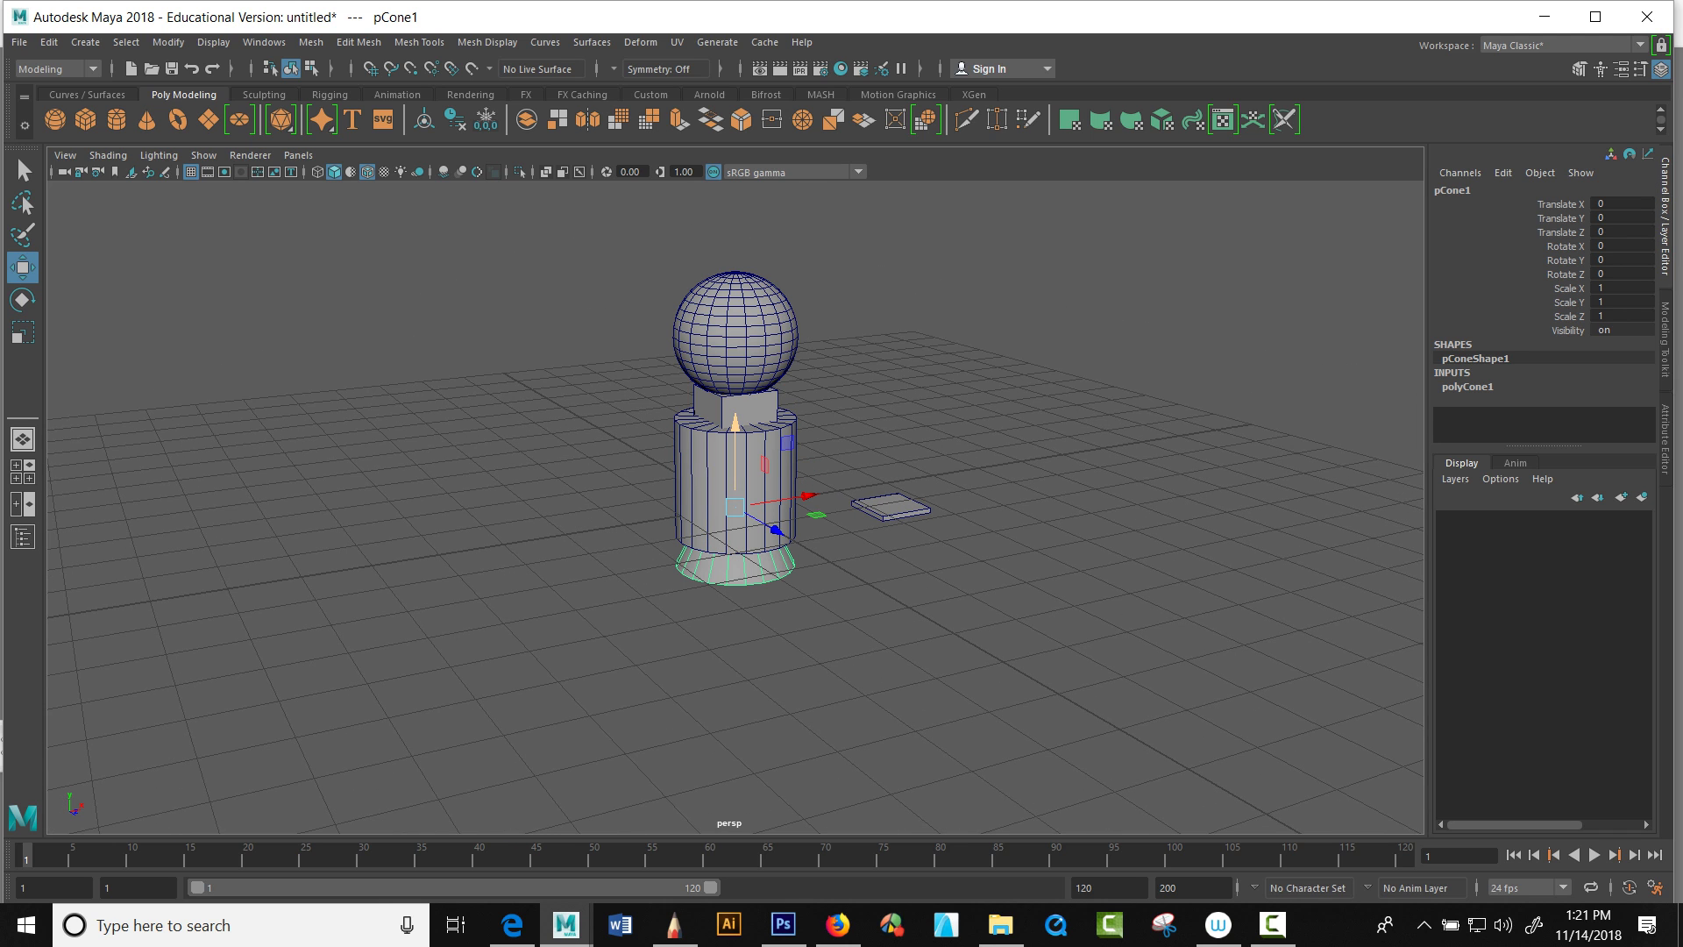
left_click_drag(735, 430, 735, 155)
mouse_move(771, 421)
left_mouse_down("alt")
mouse_move(768, 373)
mouse_move(775, 407)
mouse_move(755, 404)
left_mouse_up("alt")
Step: Create a polygon torus and raise it to wrap around the joint between the cylinder and the cube
left_click(177, 120)
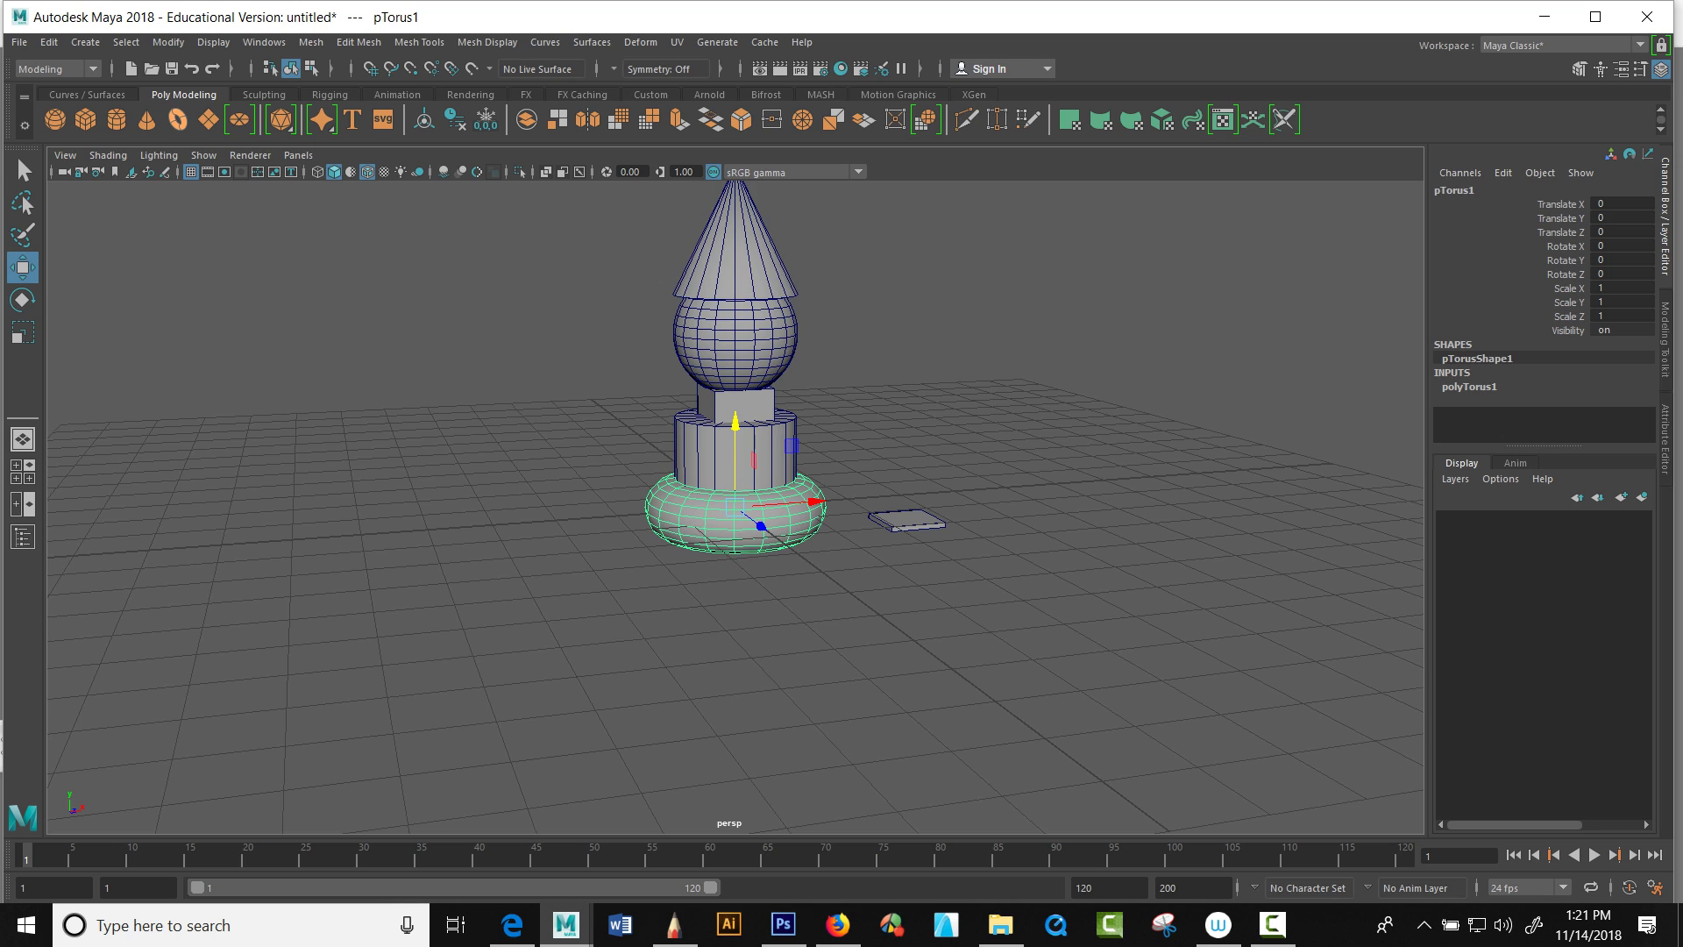
left_click_drag(736, 458, 733, 390)
scroll(736, 421, "up", 3)
scroll(735, 421, "down", 6)
Step: Select the whole stack of shapes, move it along X to 0.553, and clear the selection
left_click_drag(595, 285, 804, 580)
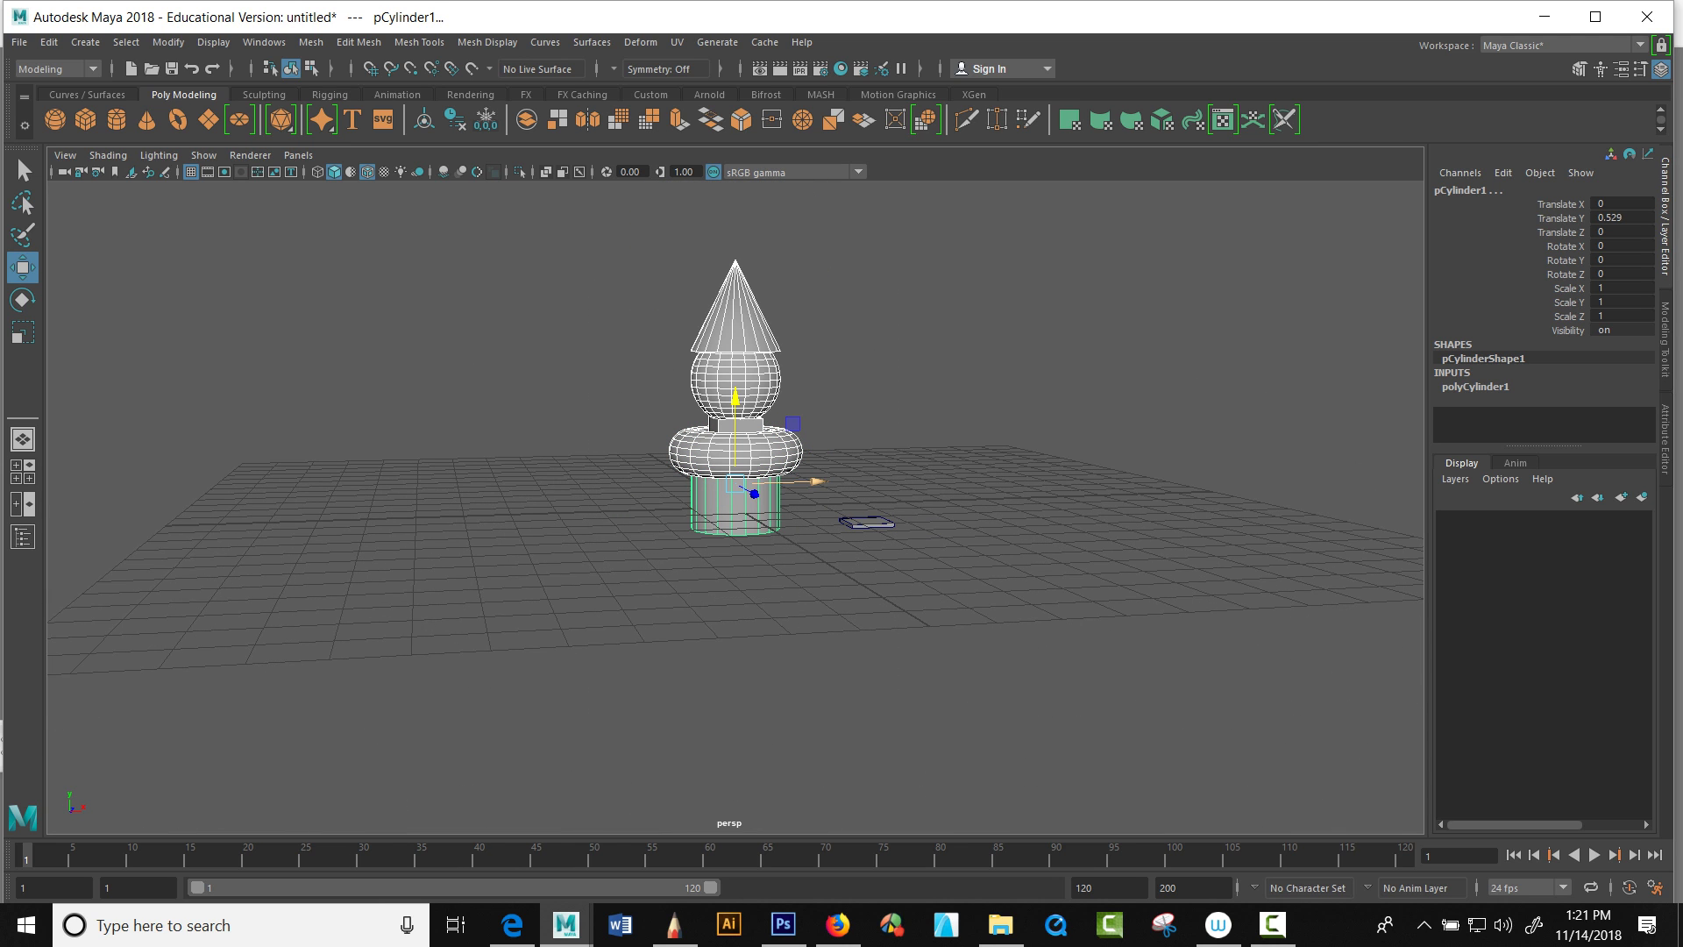
left_click_drag(815, 481, 969, 488)
scroll(745, 499, "down", 5)
scroll(746, 500, "up", 6)
middle_click_drag(745, 499, 872, 615, "alt")
key("alt+d")
Step: Select the cone, try to move it away from the stack along X, and undo that move
left_click(890, 368)
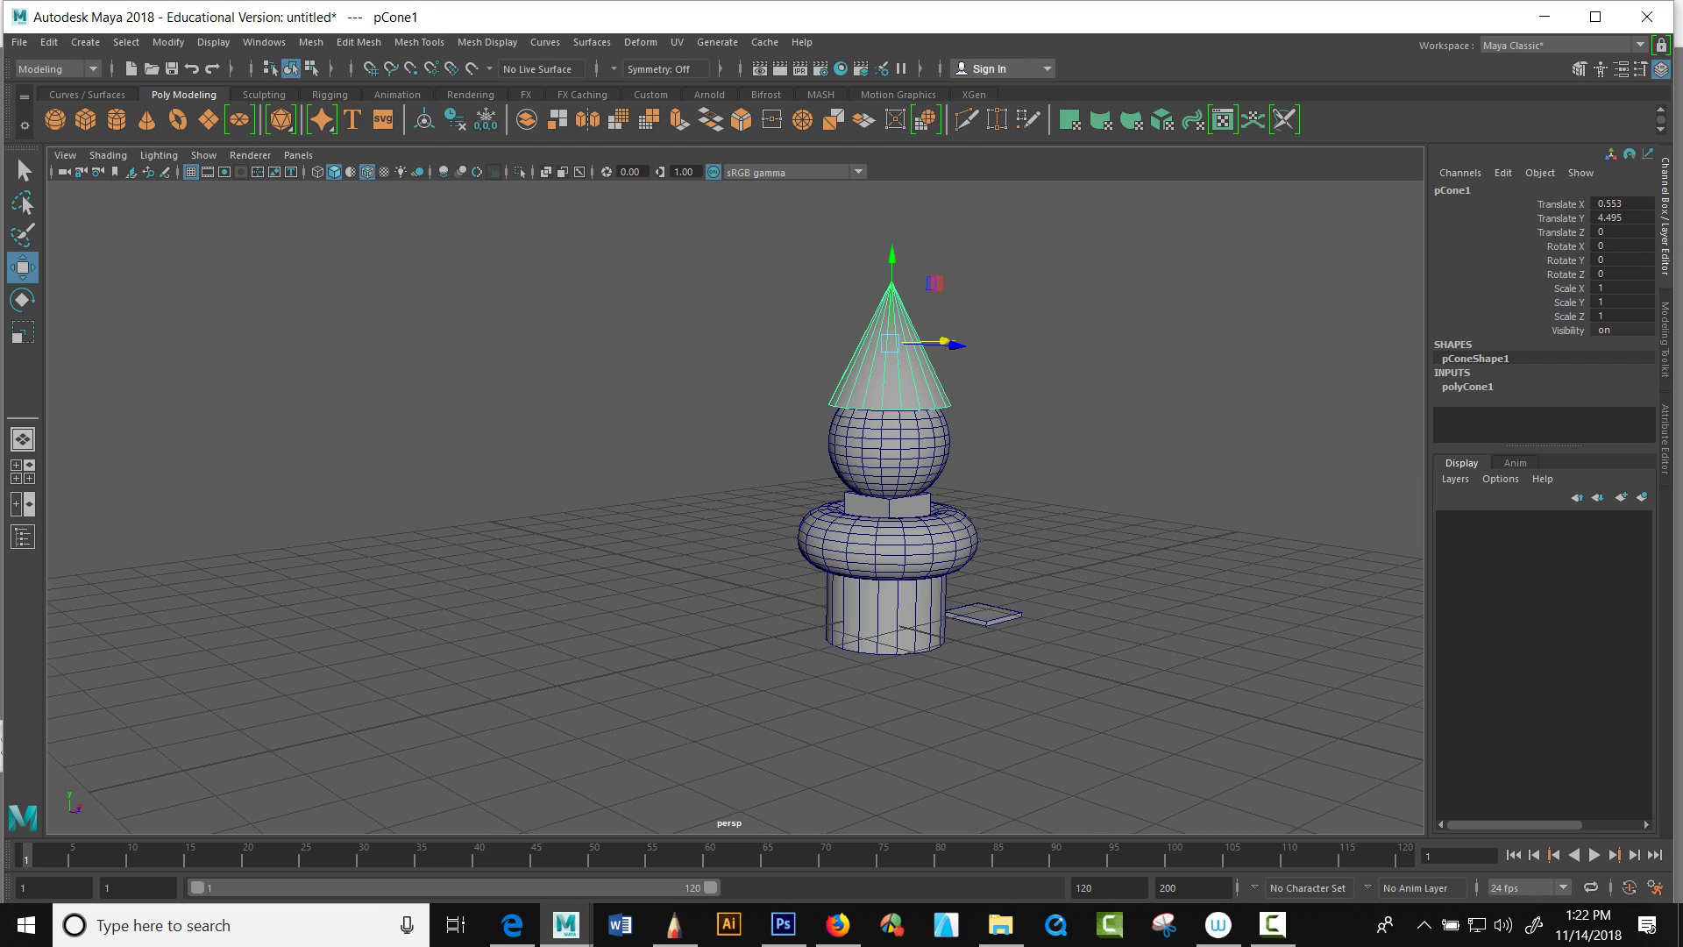
left_click_drag(891, 439, 682, 405, "alt")
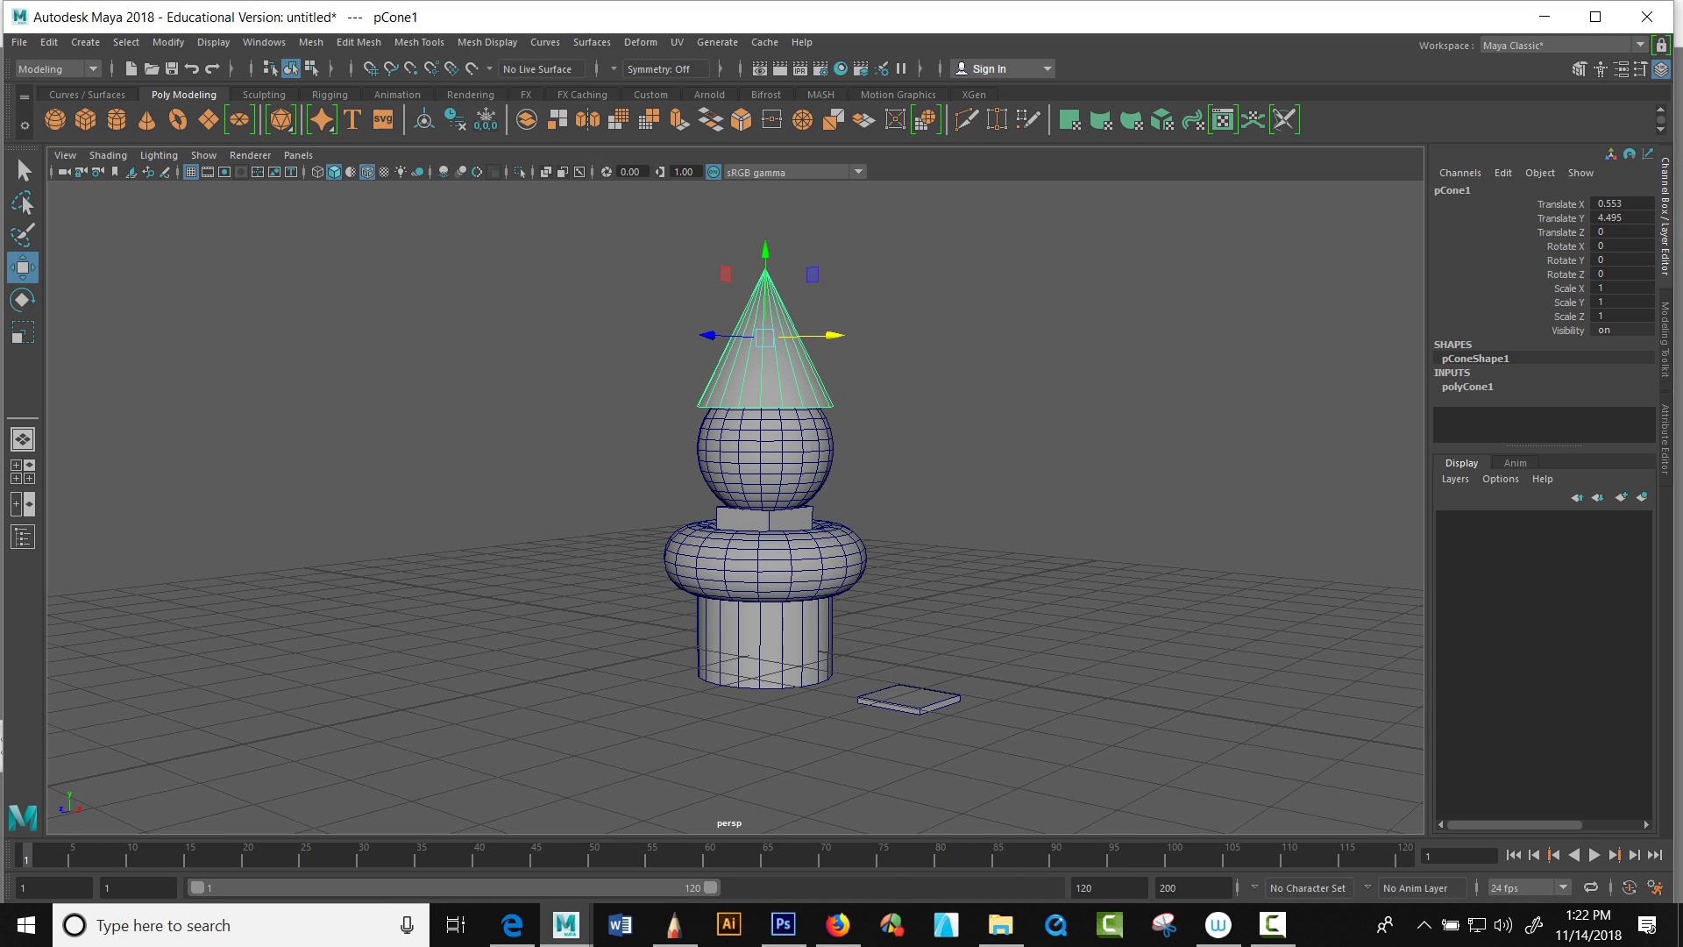
left_click_drag(837, 322, 1029, 334)
key("ctrl+z")
Step: Set the cone's Translate X and Translate Y to 0
left_click(1622, 203)
type("0")
key("Return")
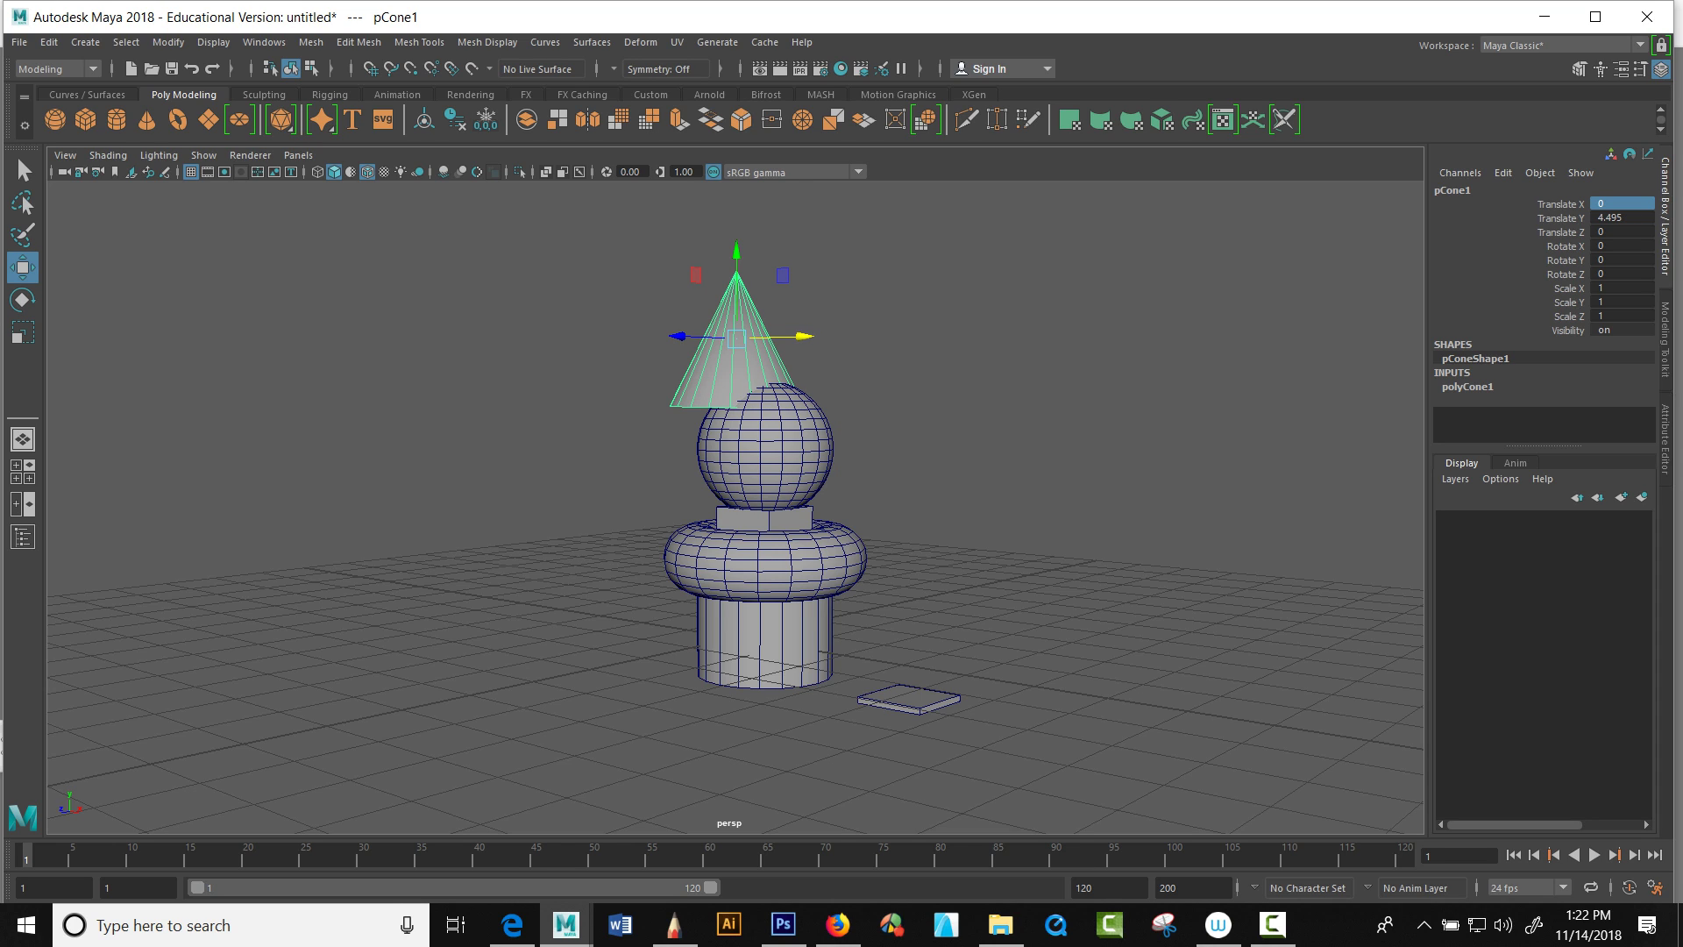
left_click(1622, 218)
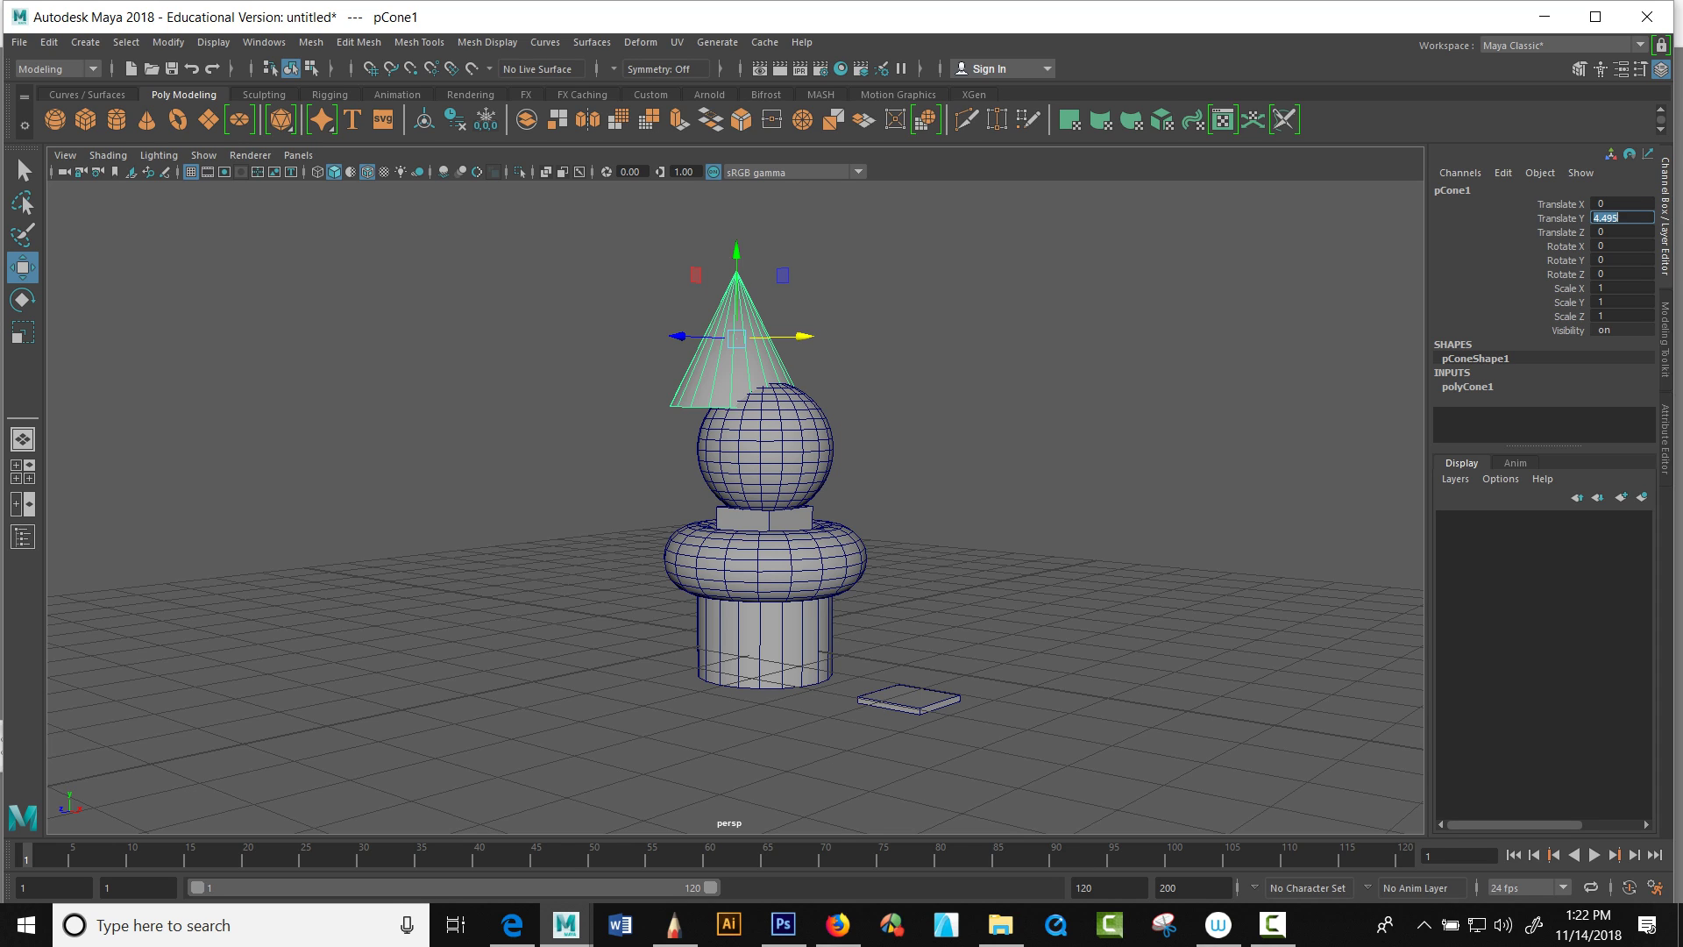
type("0")
key("Return")
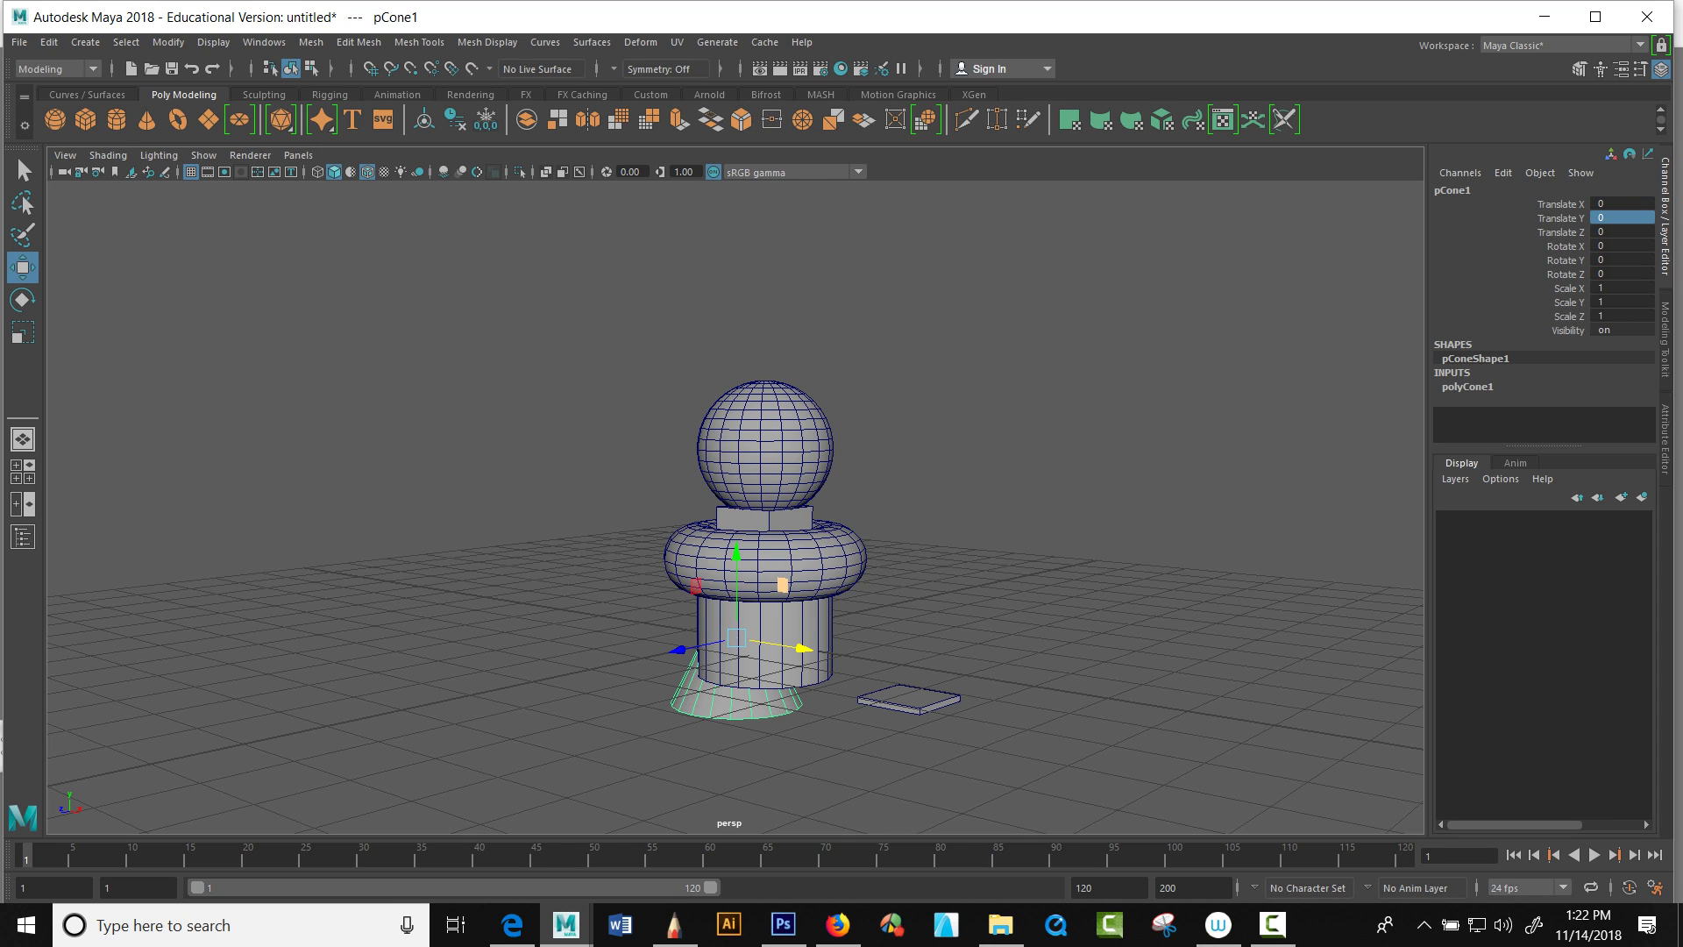
Step: Raise the cone back to about Y 4.36, try to shift it along X, and undo all of the cone's recent moves
left_click_drag(736, 561, 736, 271)
mouse_move(803, 345)
left_mouse_down()
mouse_move(844, 345)
mouse_move(828, 345)
left_mouse_up()
key("ctrl+z")
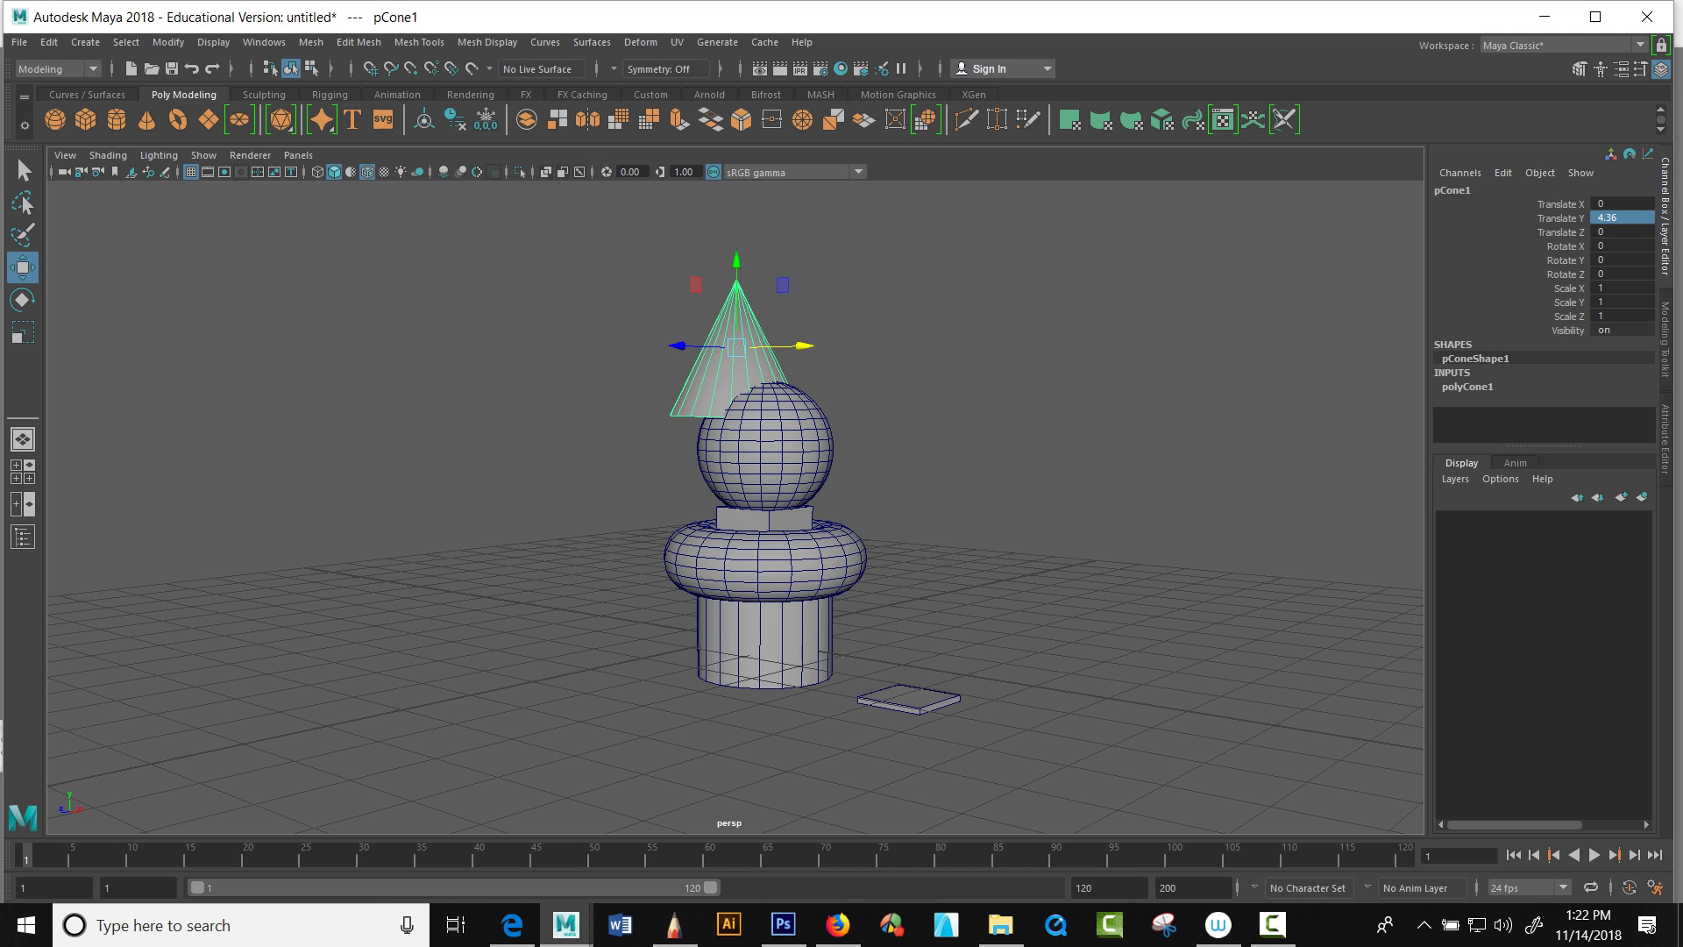
key("ctrl+z")
key("ctrl+z")
key("ctrl+z")
key("ctrl+z")
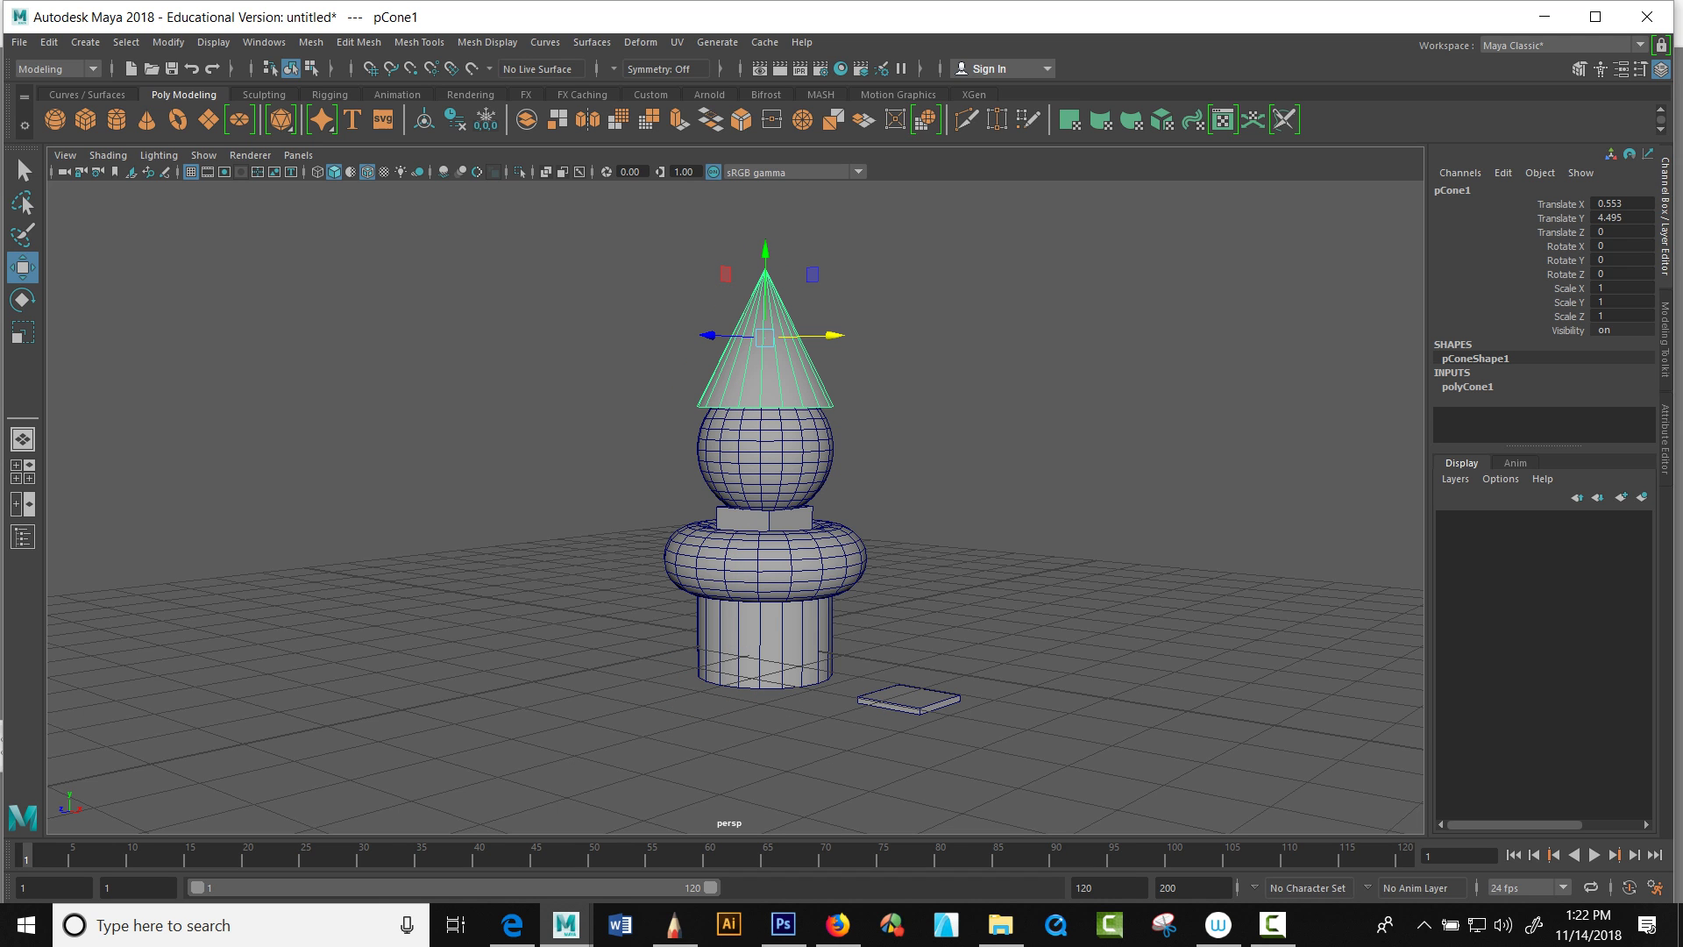
Step: Select the sphere, cone, neck cube and cylinder one at a time to check that each is a separate object
left_click_drag(930, 596, 1011, 577, "alt")
left_click(837, 447)
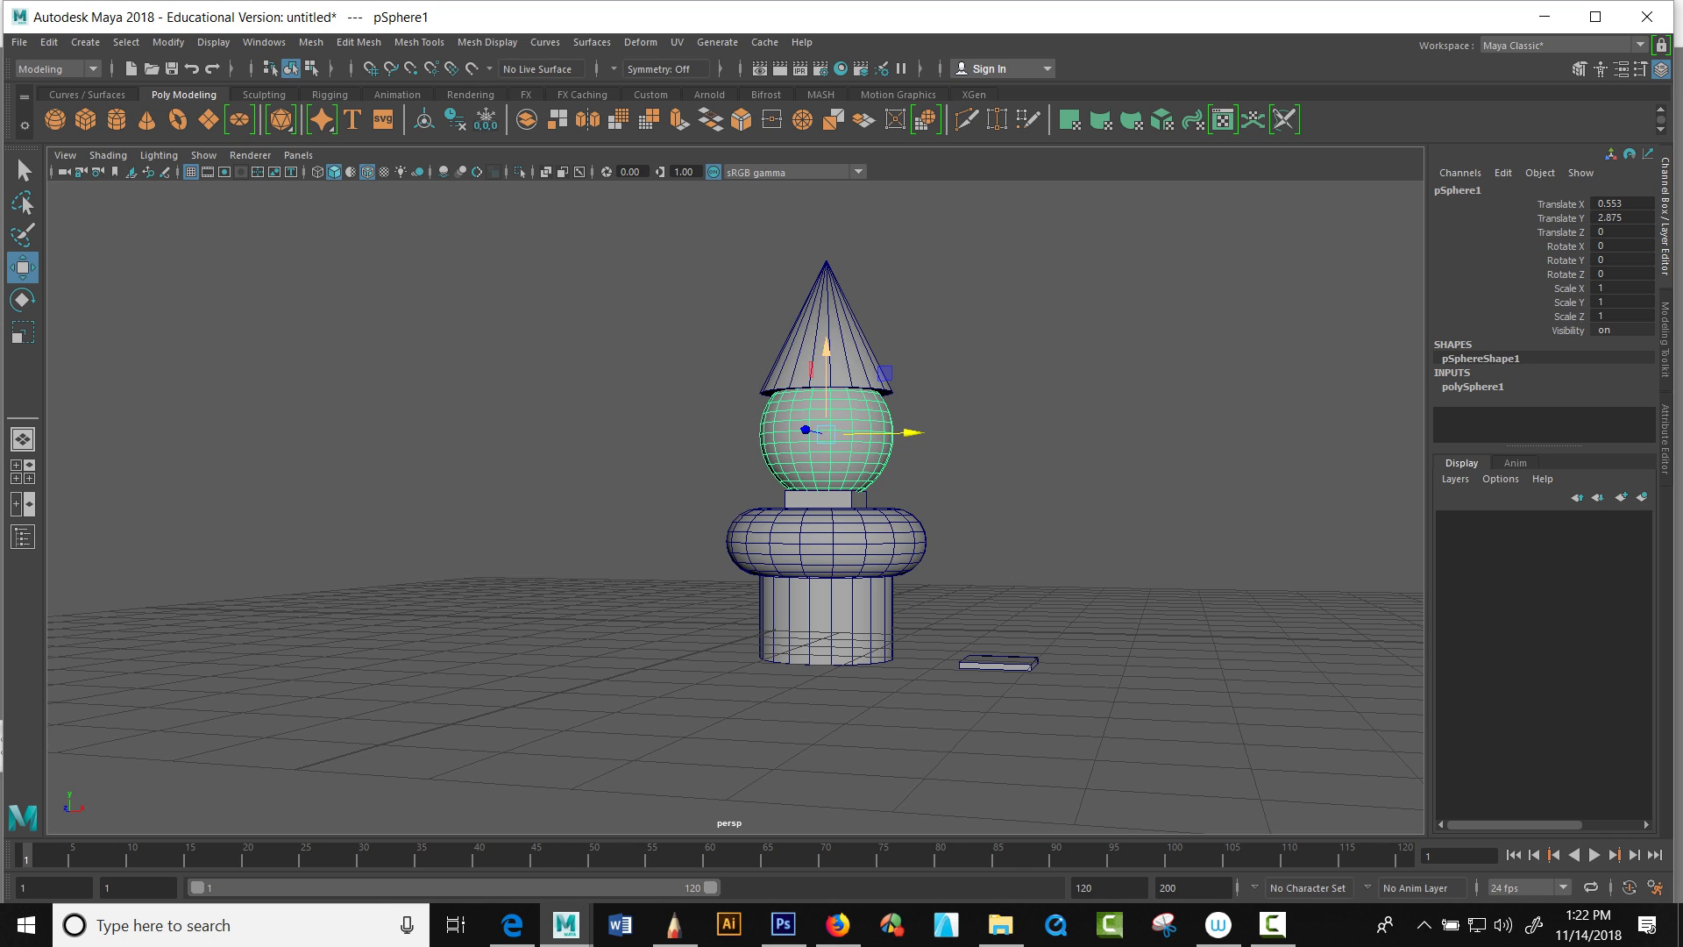
left_click(840, 355)
left_click(837, 447)
left_click(822, 500)
left_click(838, 452)
left_click(841, 620)
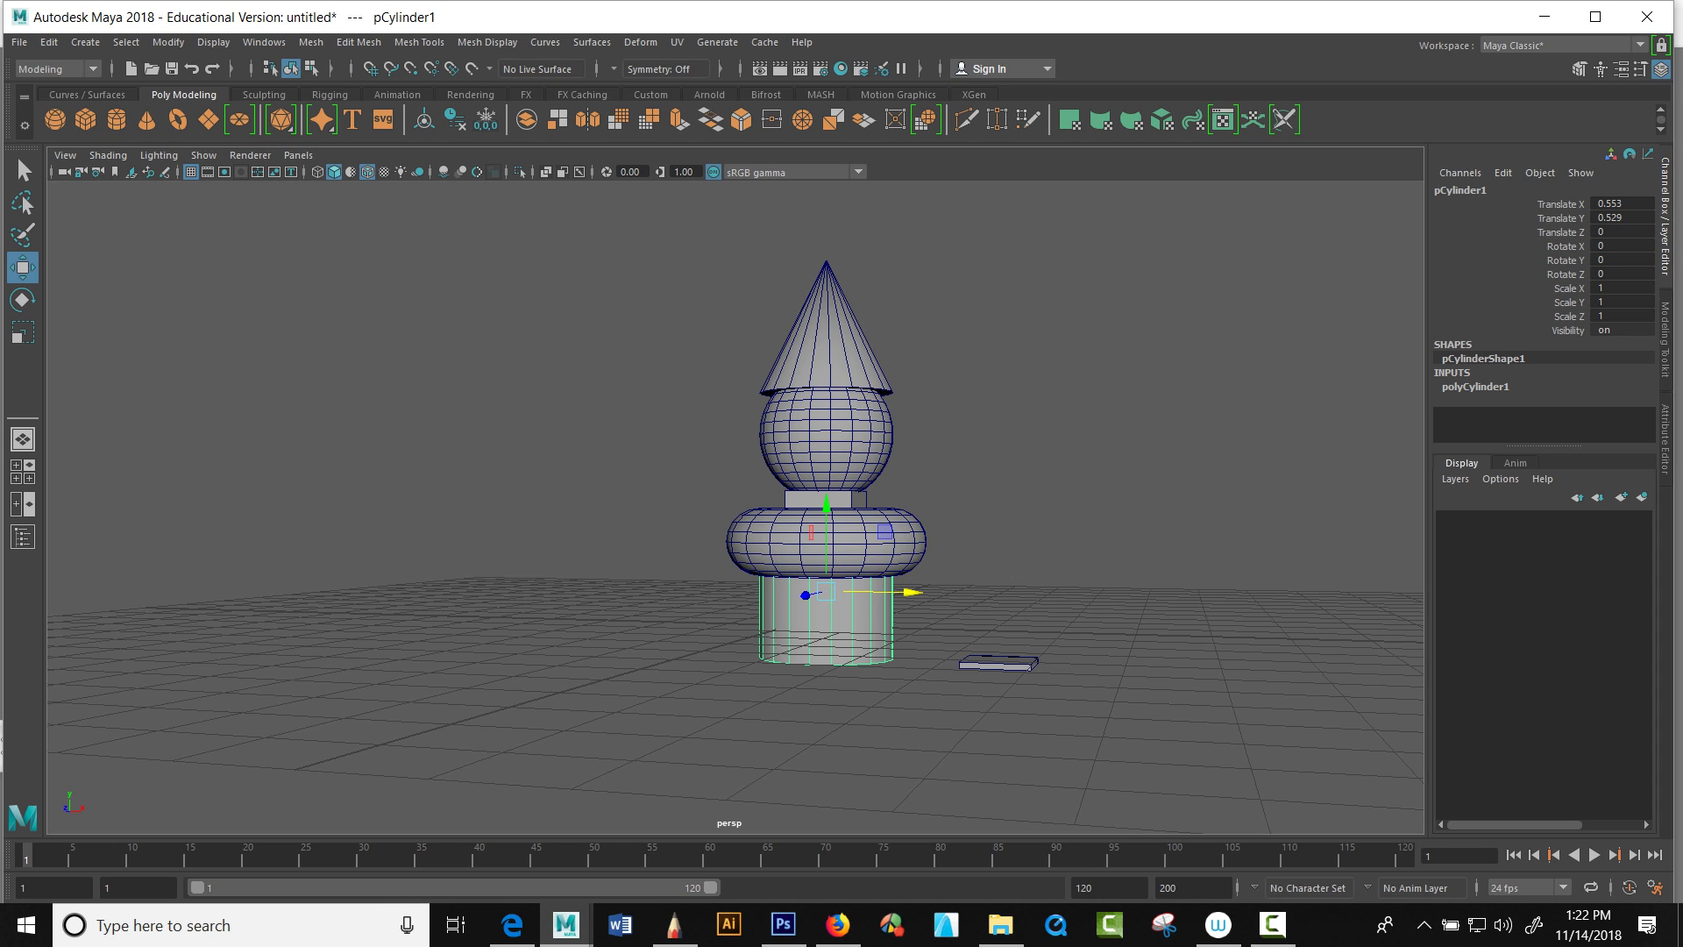
Step: Select all the shapes in the stack and combine them into a single mesh
left_click_drag(675, 253, 945, 692)
left_click_drag(676, 208, 910, 707)
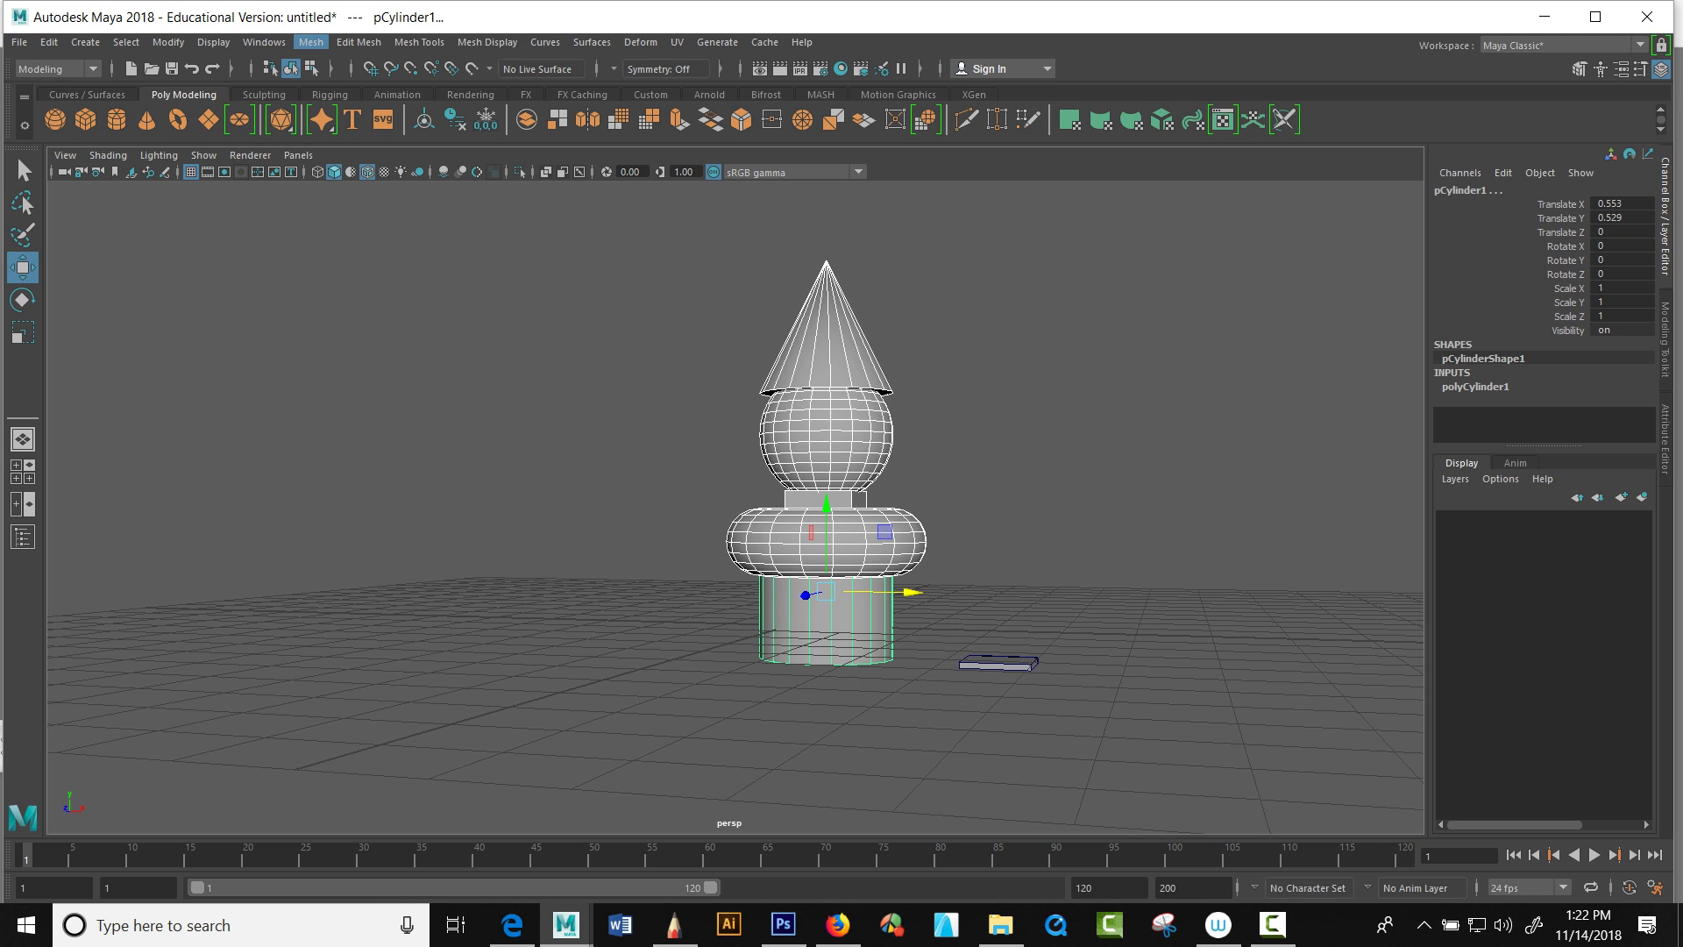
left_click(311, 43)
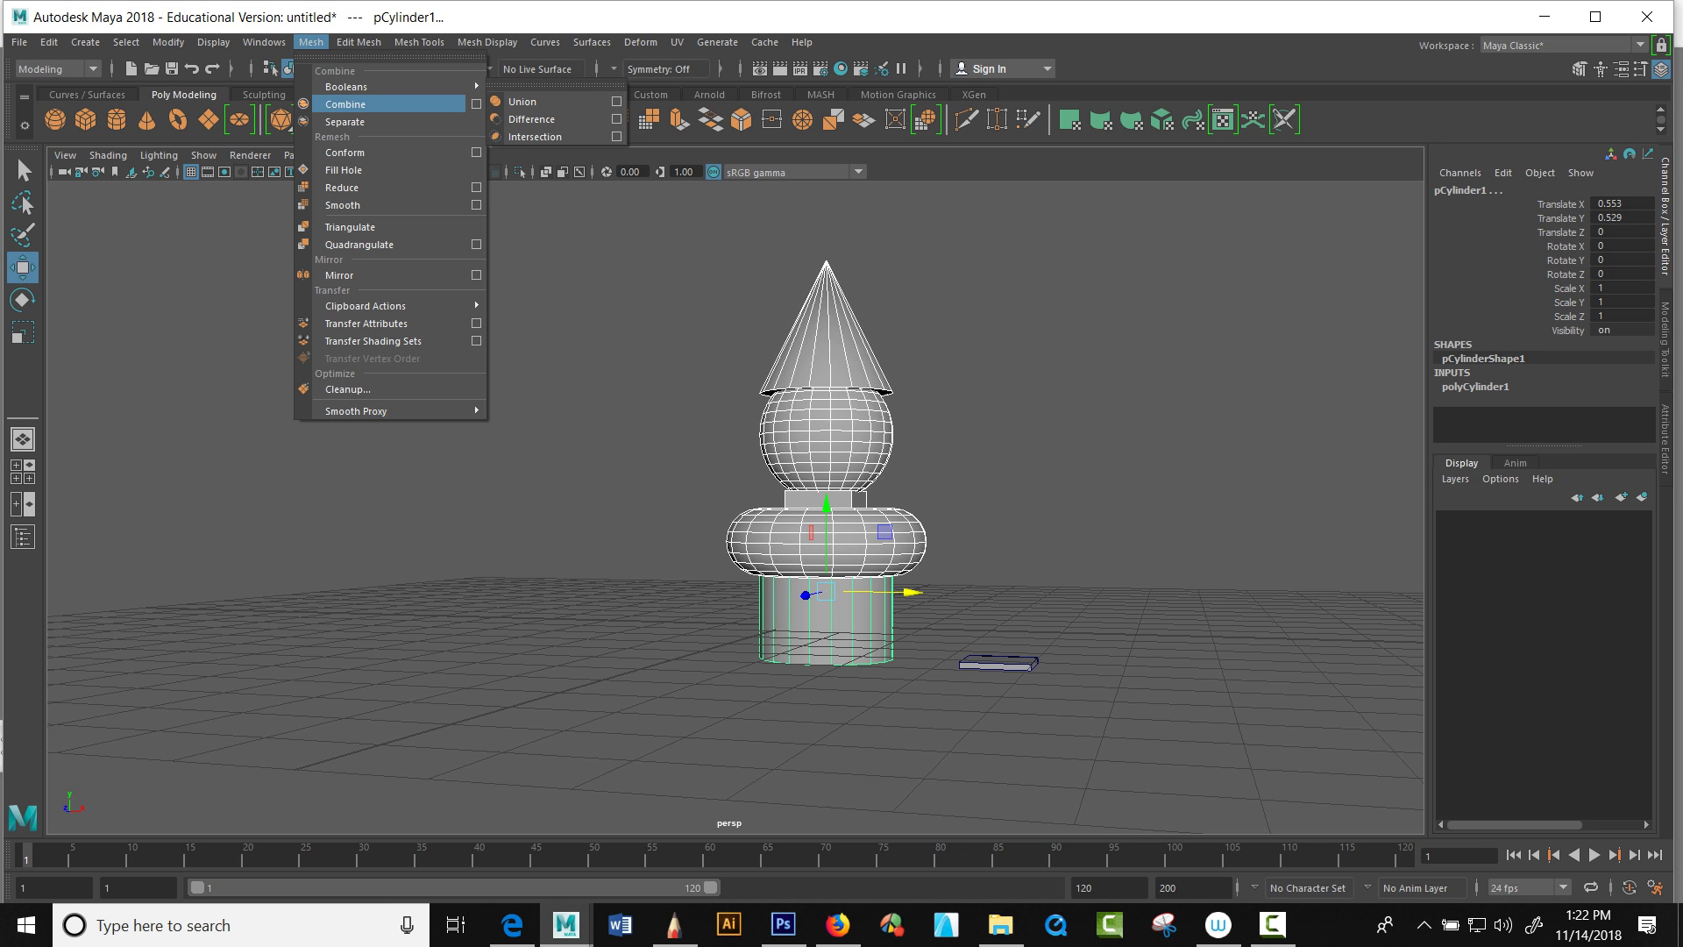
left_click(351, 104)
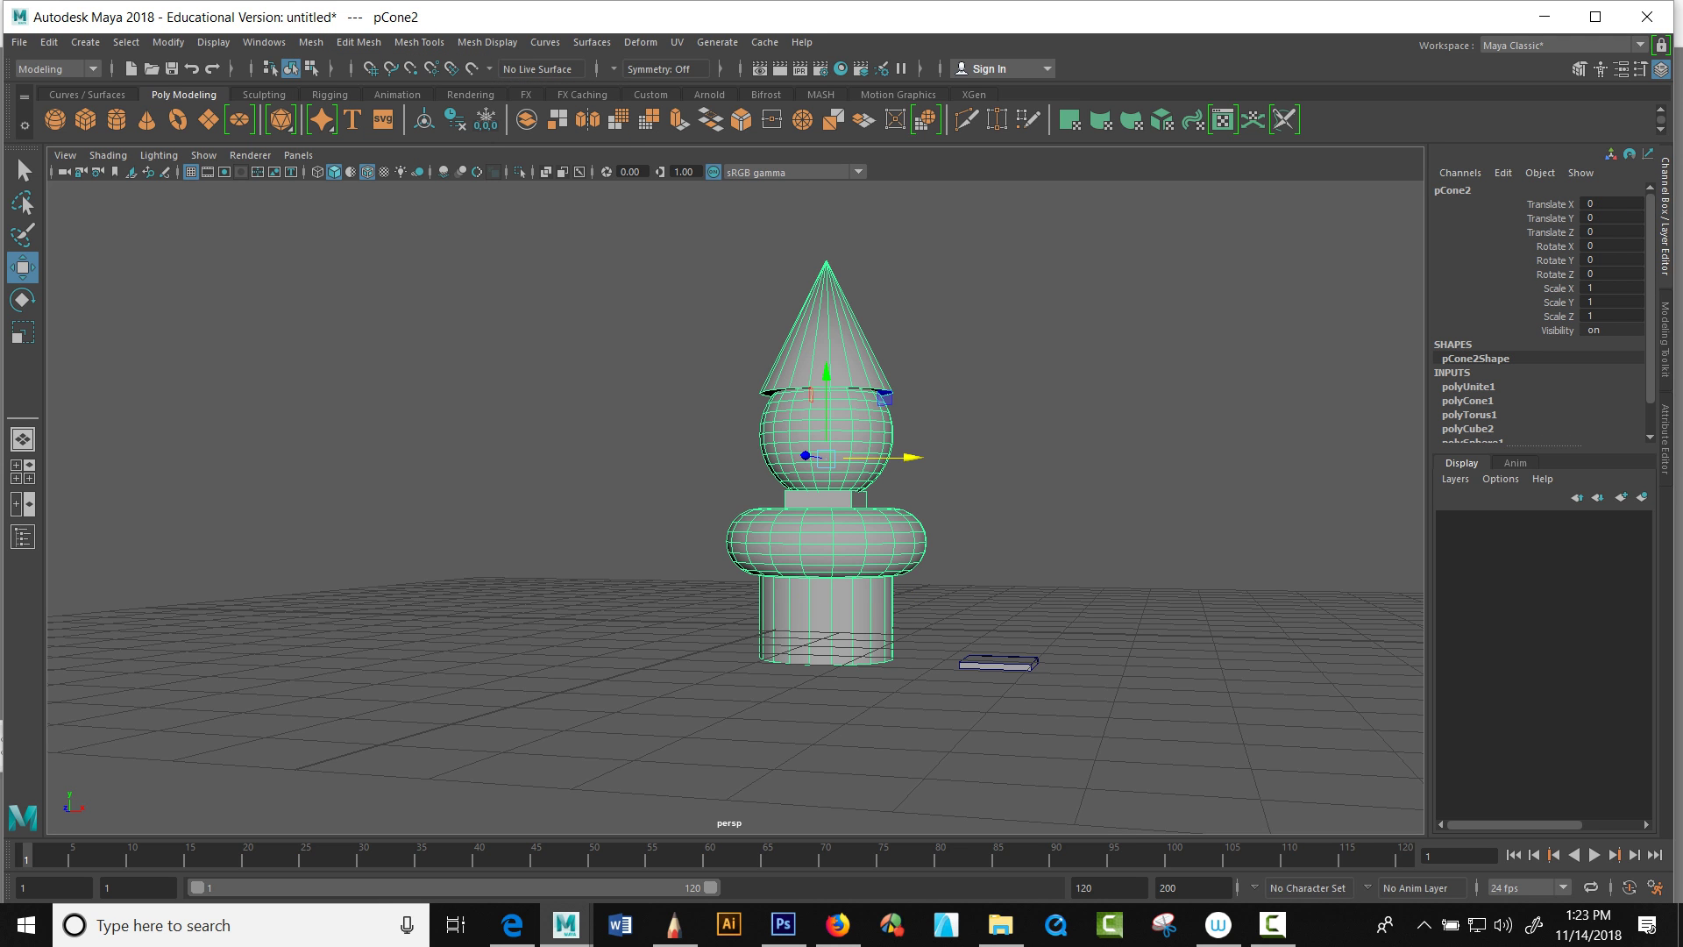
Step: Delete the combined stack's construction history and clear the selection
key("f")
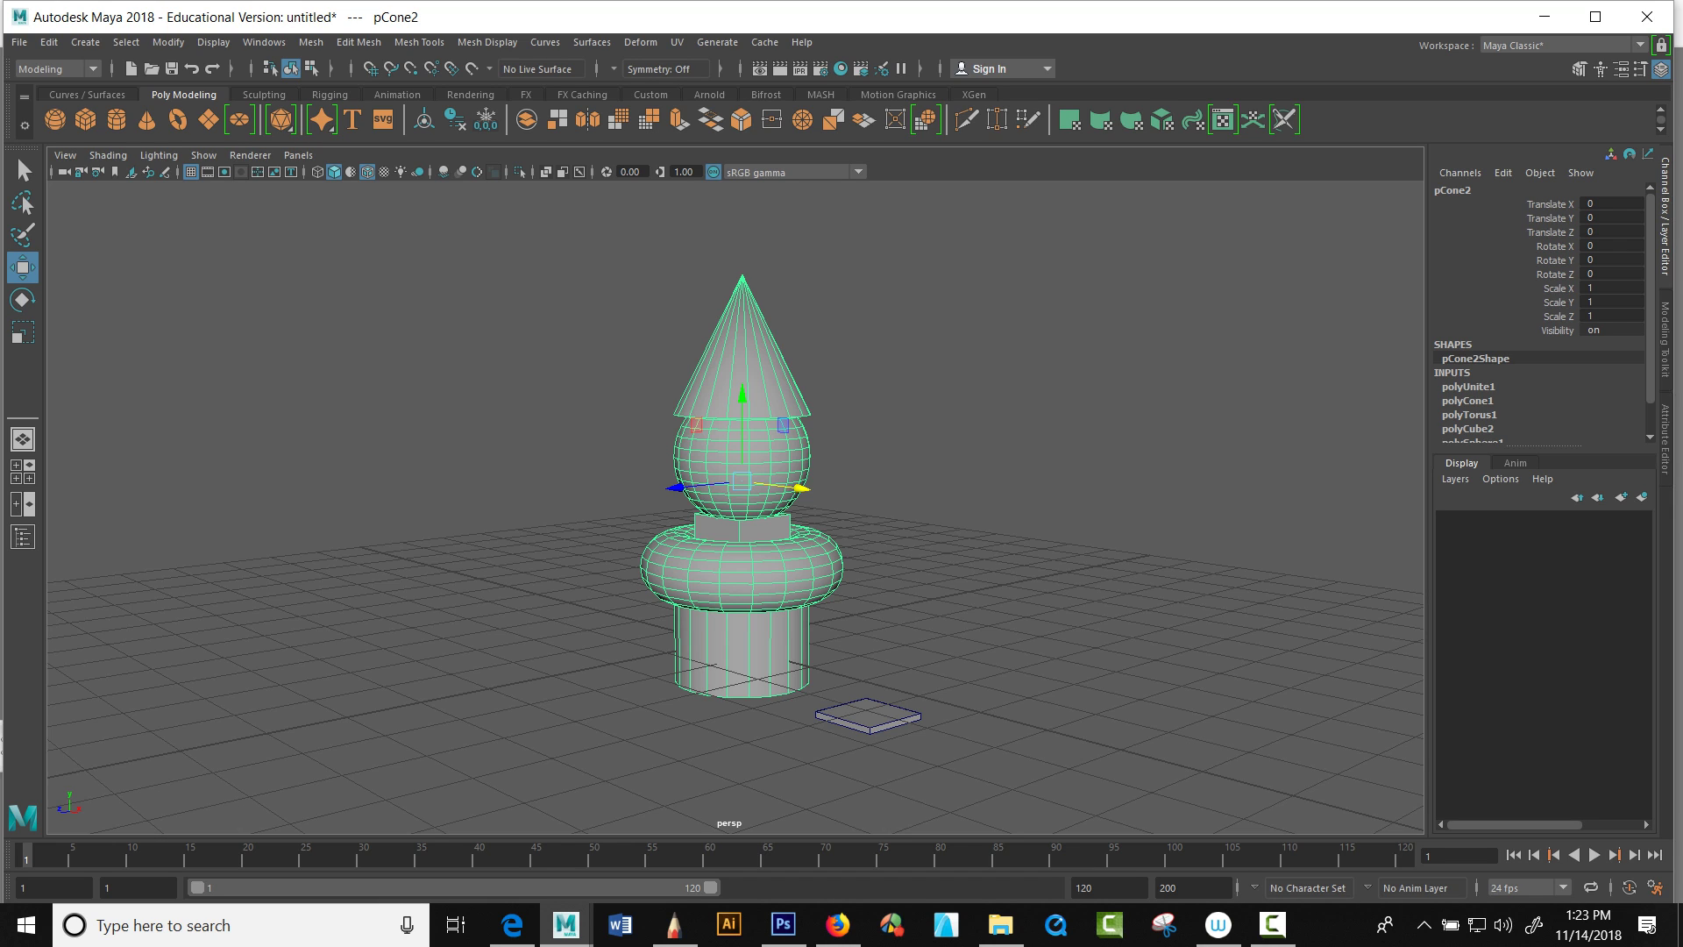
scroll(1541, 315, "down", 1)
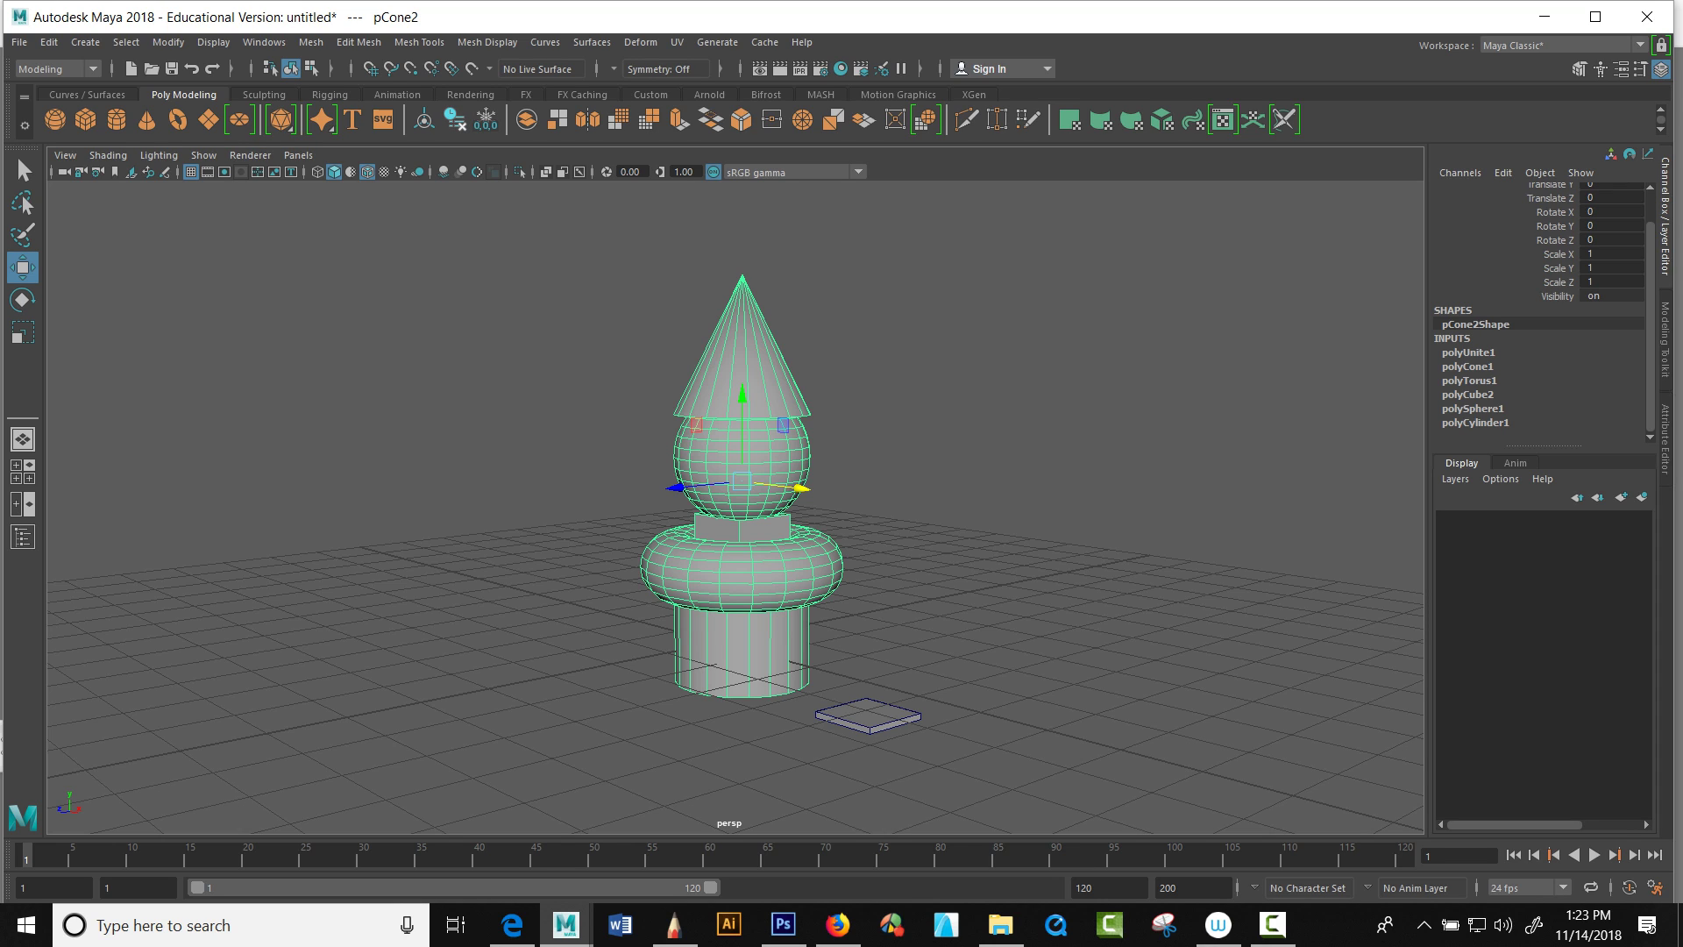
left_click(455, 118)
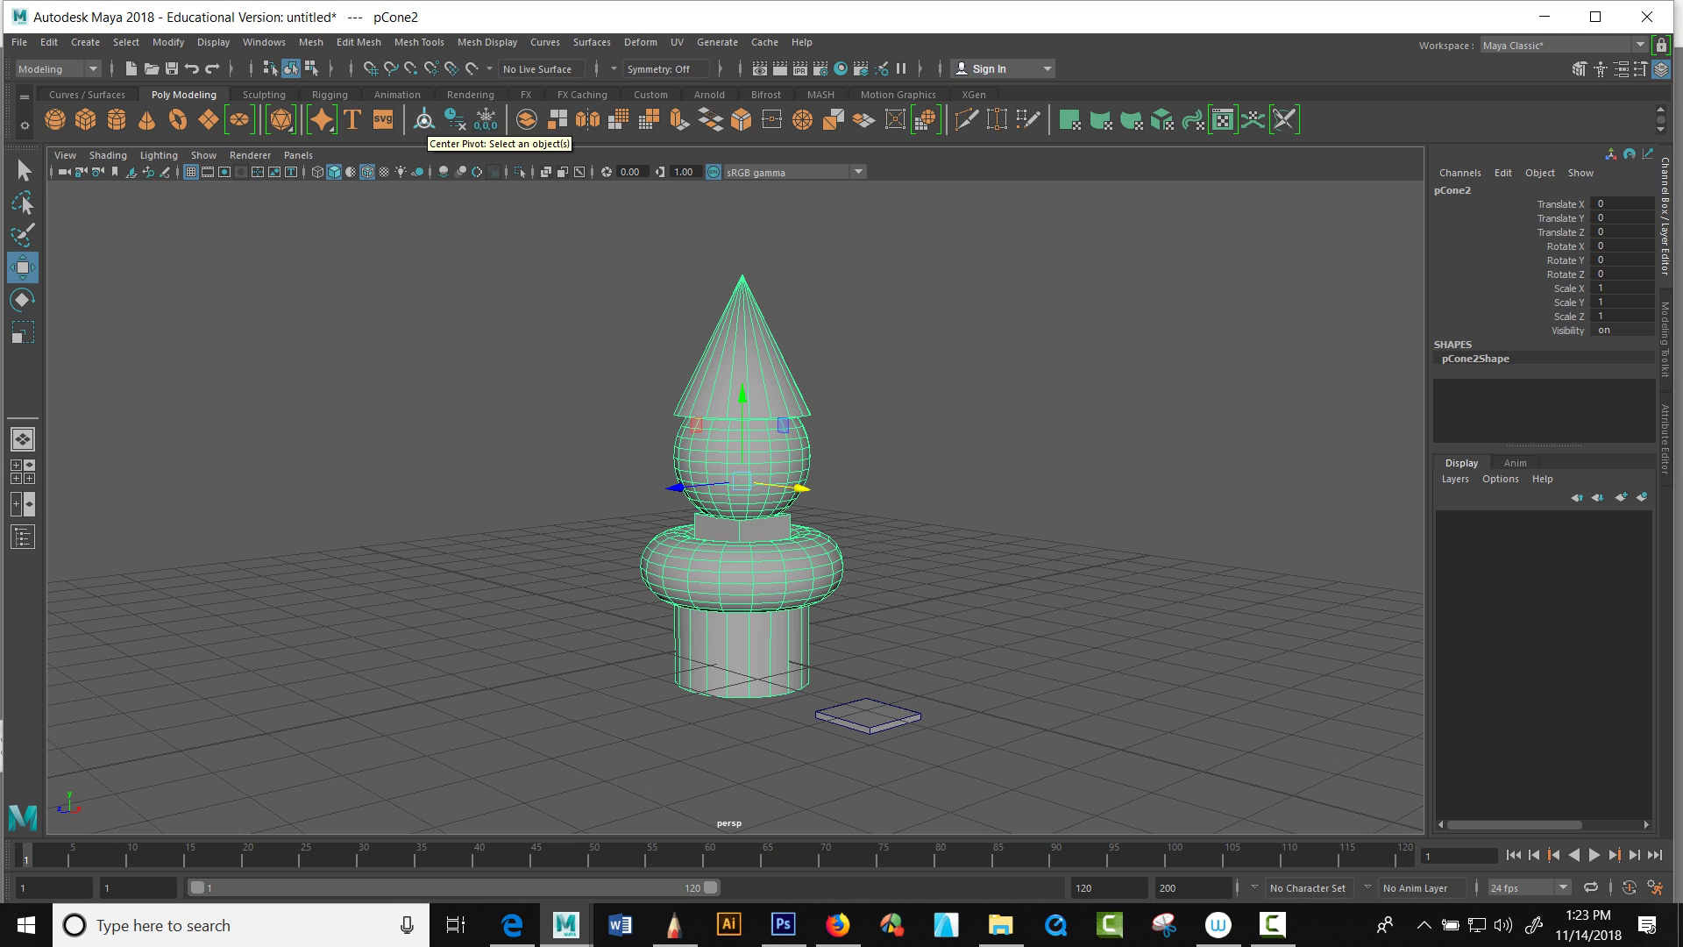
scroll(743, 480, "down", 4)
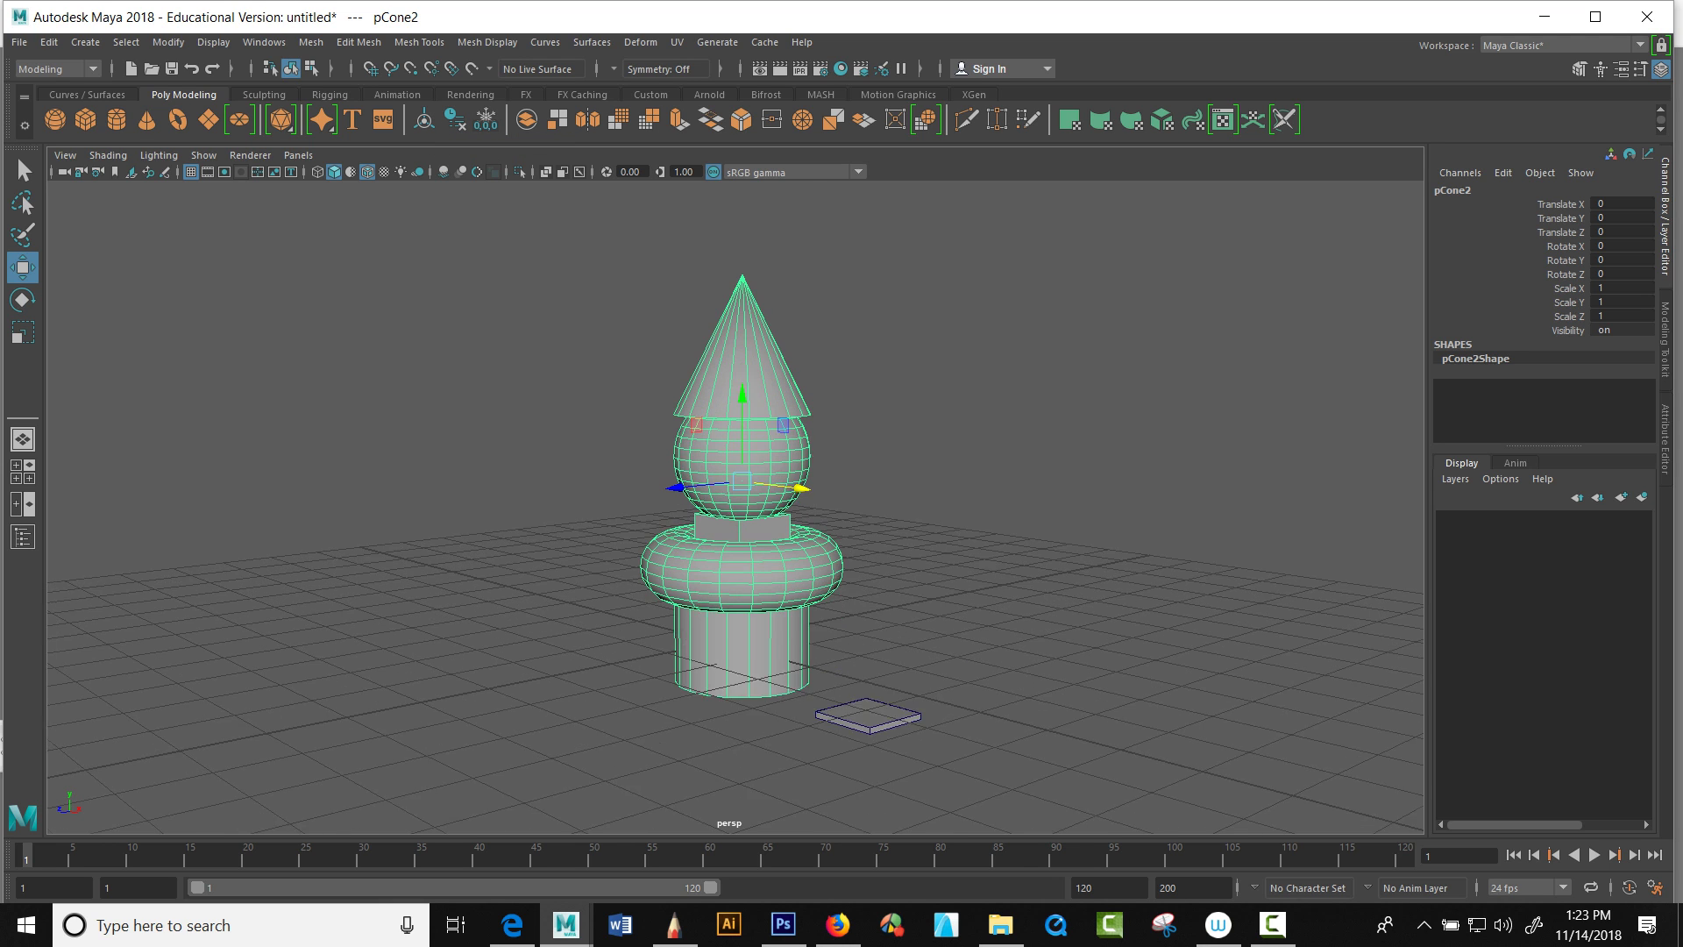
scroll(742, 480, "up", 6)
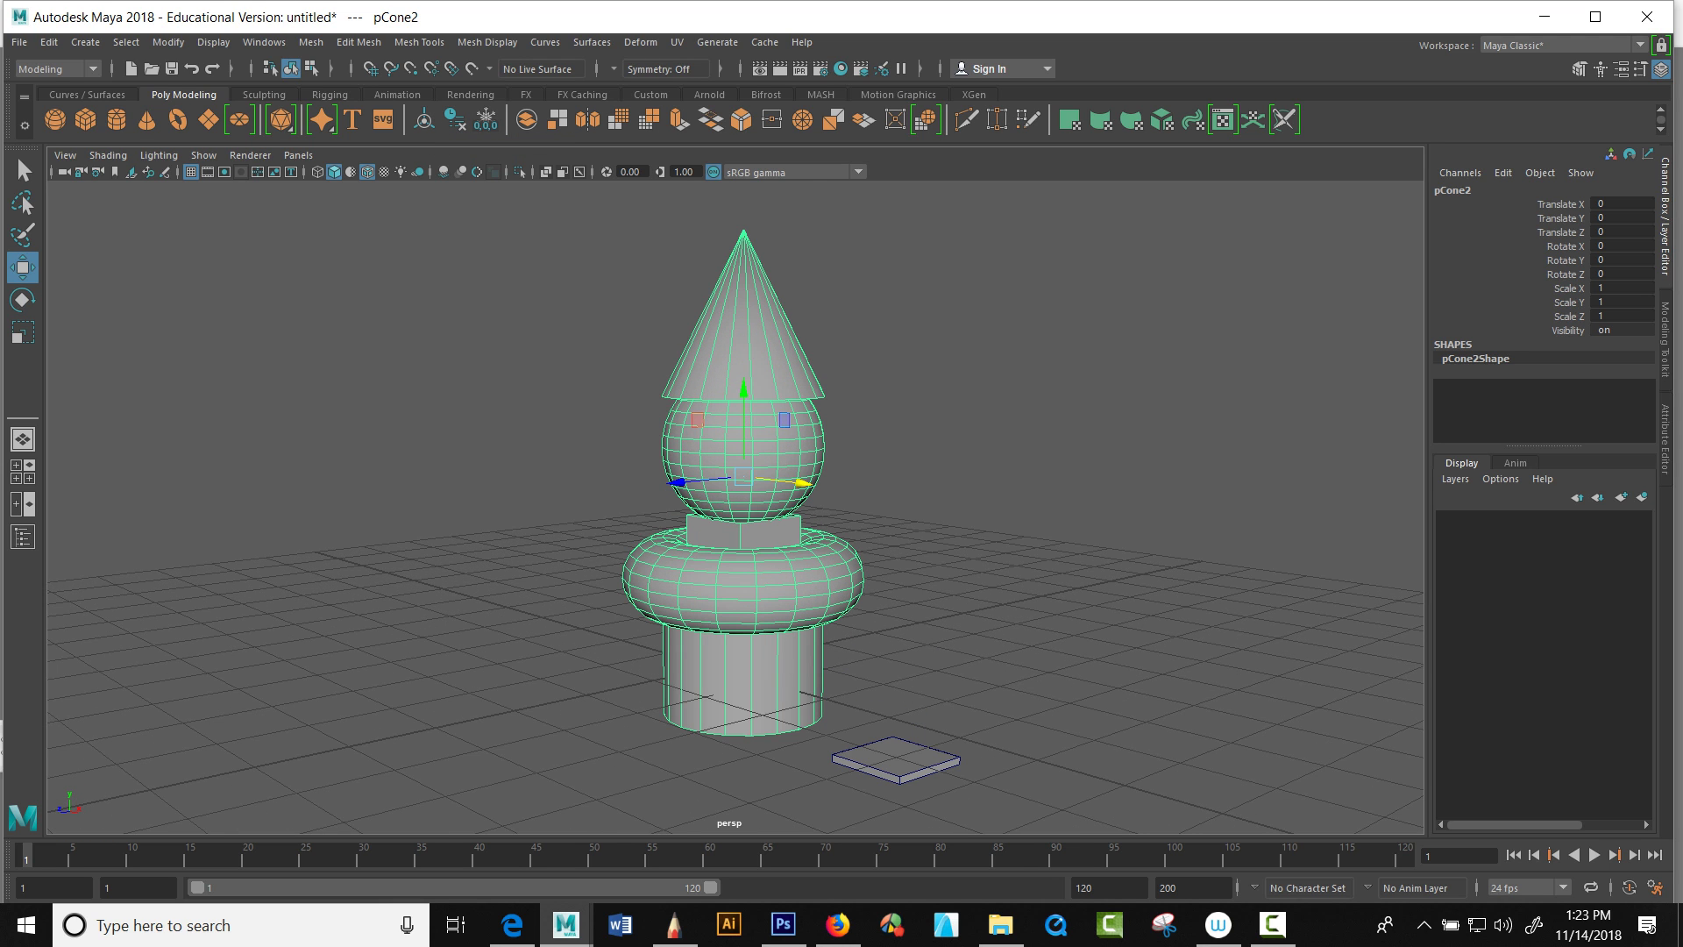
left_click(951, 438)
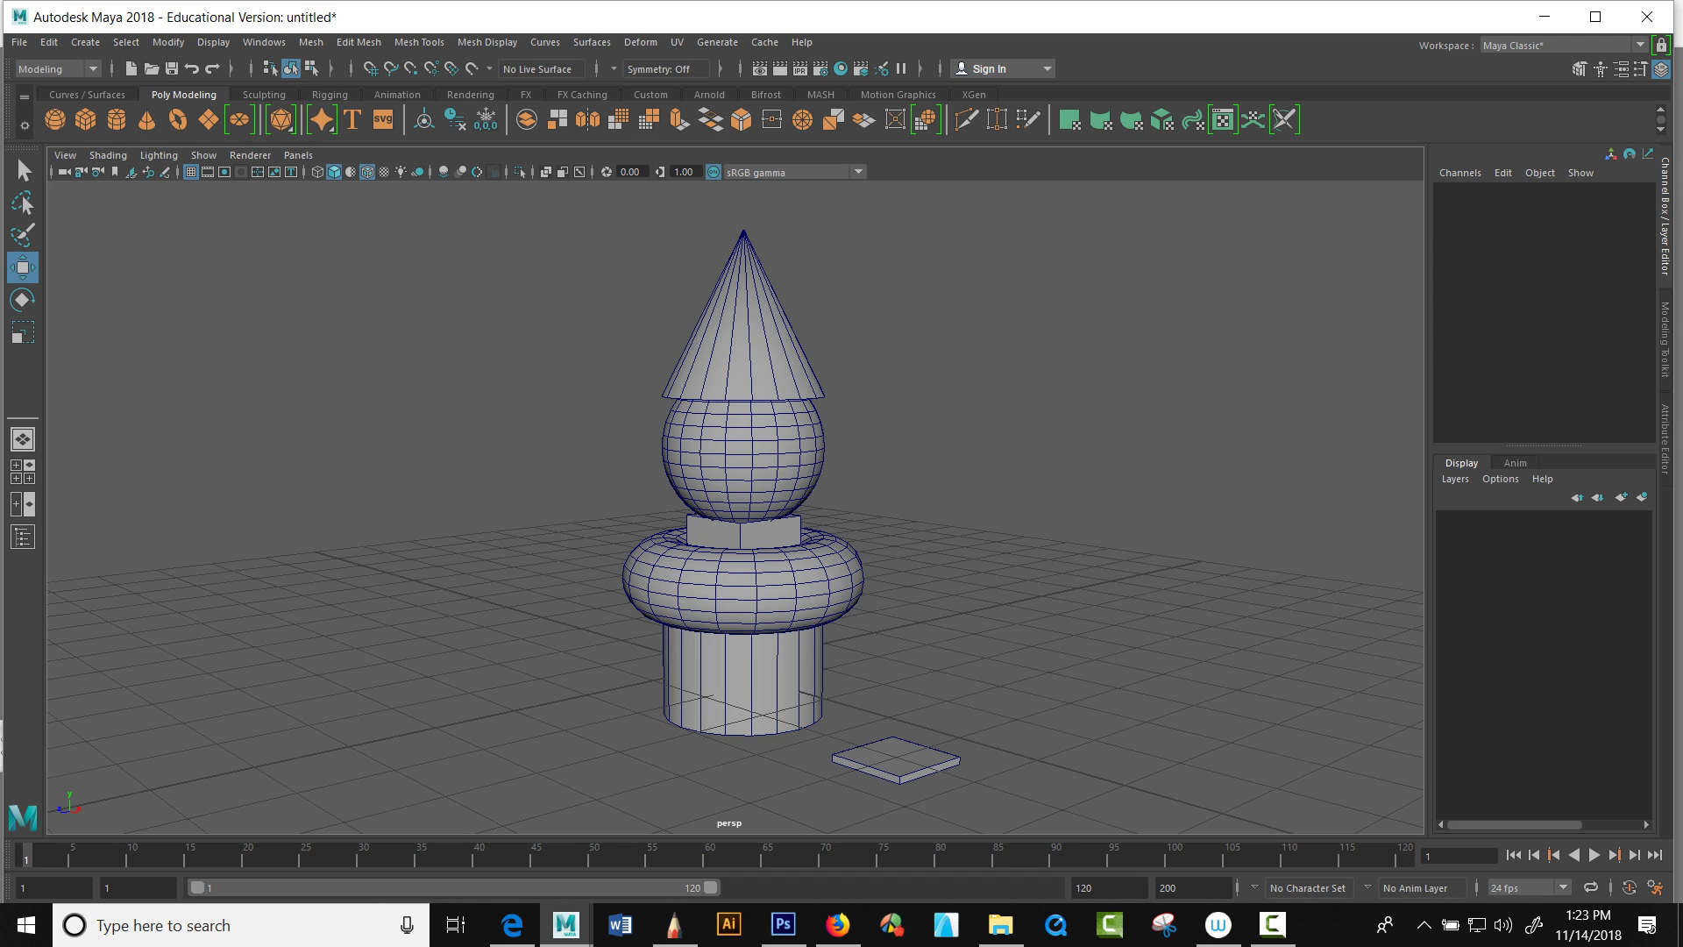
Step: Move the combined stack along Z to -4.179 and clear the selection
left_click(763, 570)
left_click_drag(675, 482, 907, 459)
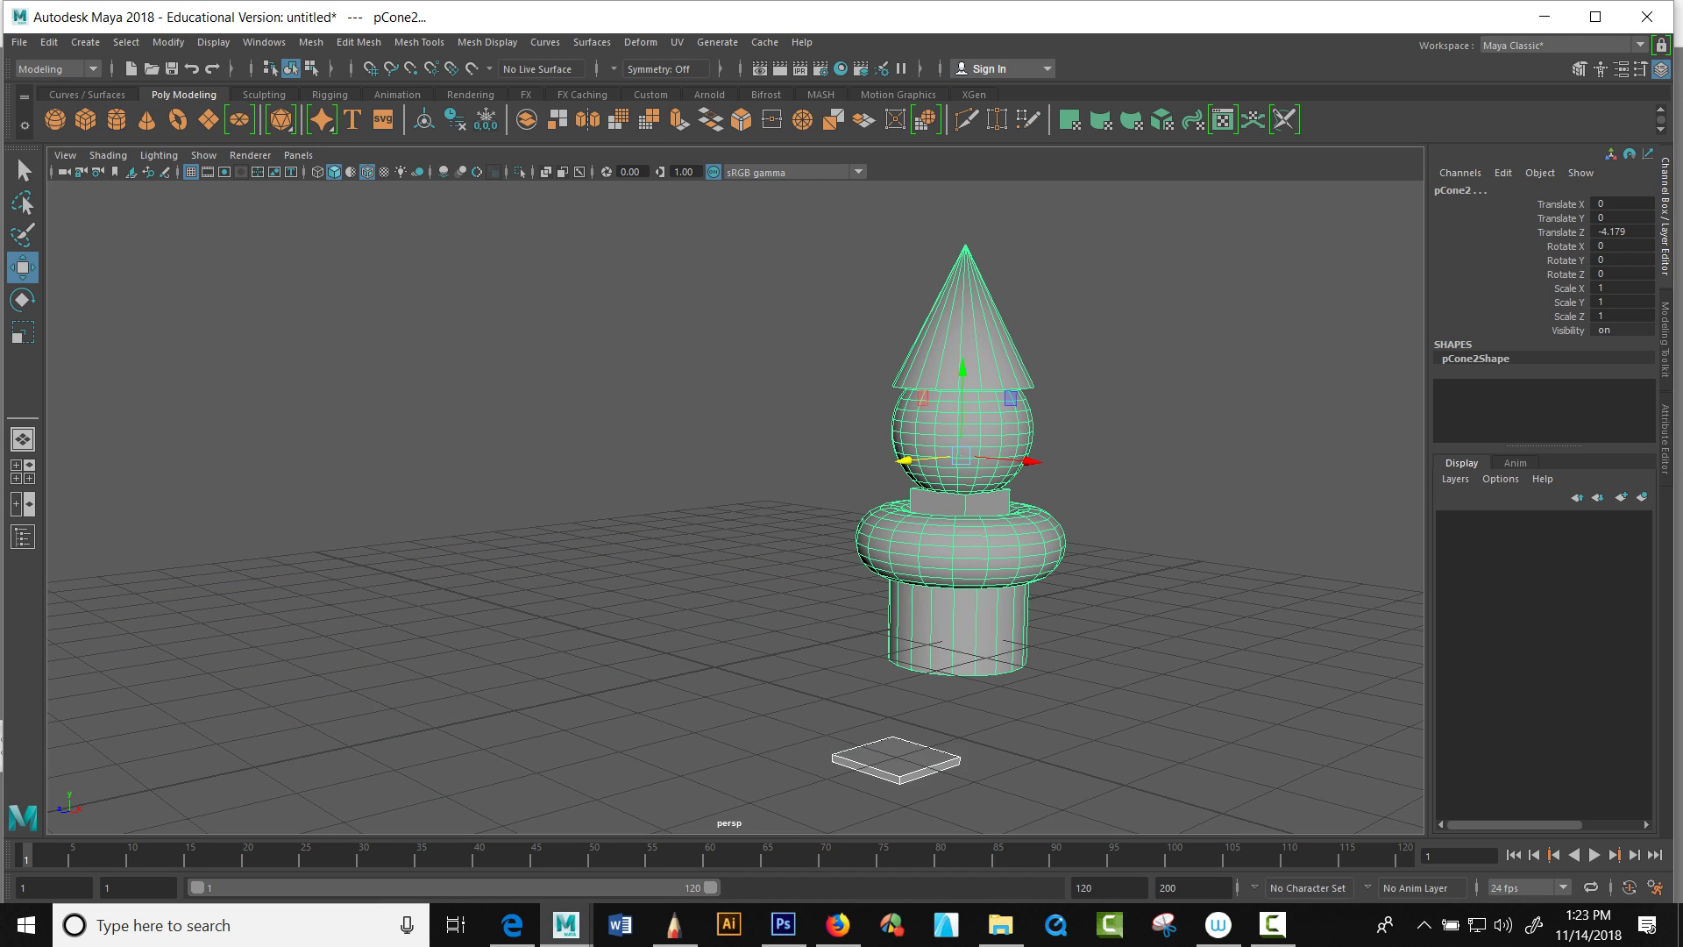
left_click(754, 438)
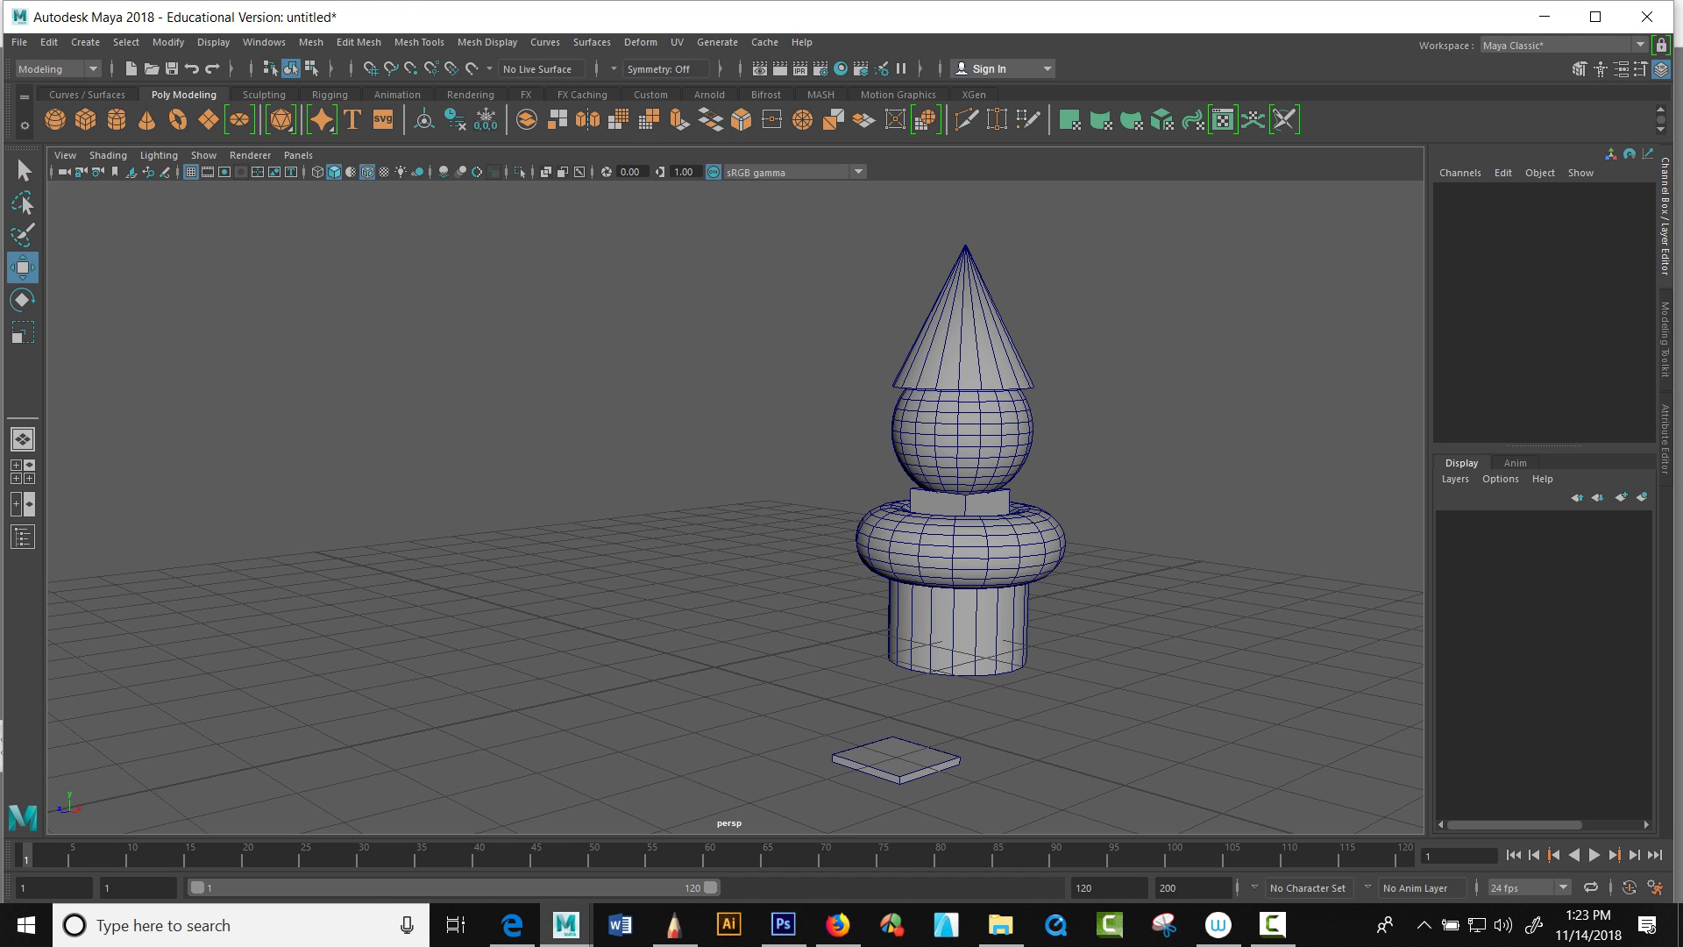
Step: Center the pivot of the small flat cube and move the cube along X to -2.192
left_click(896, 761)
scroll(897, 761, "down", 3)
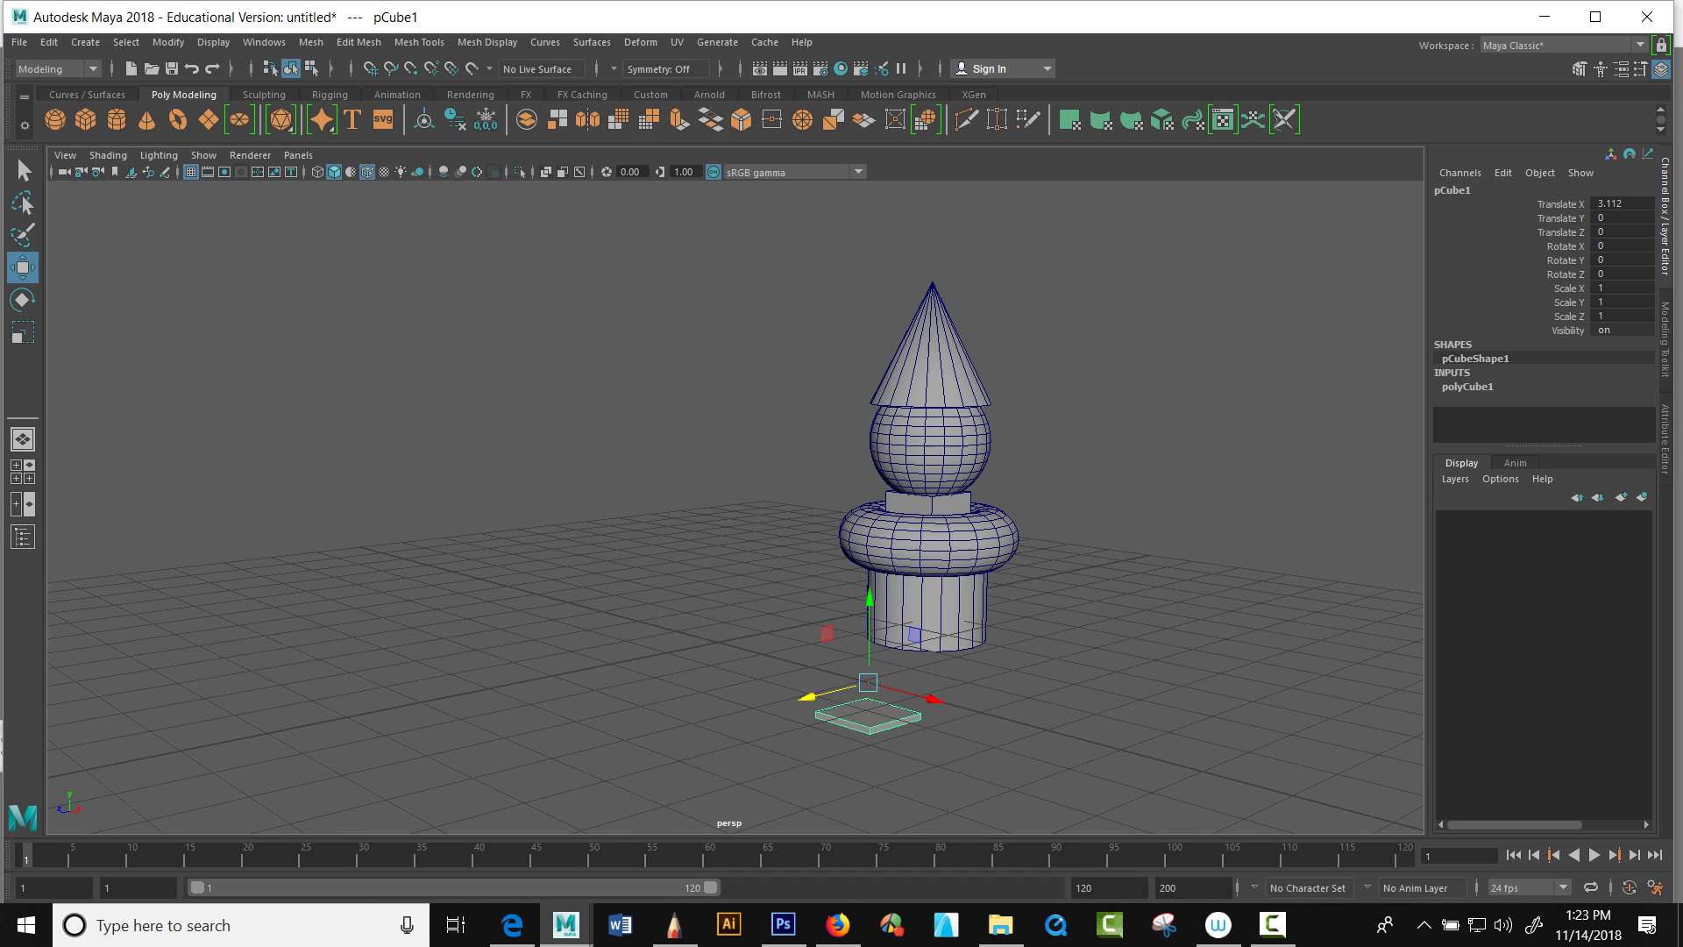
scroll(897, 761, "up", 3)
left_click_drag(897, 761, 903, 735, "alt")
middle_click_drag(951, 693, 872, 518, "alt")
mouse_move(873, 517)
left_mouse_down("alt")
mouse_move(870, 574)
mouse_move(873, 491)
mouse_move(875, 547)
left_mouse_up("alt")
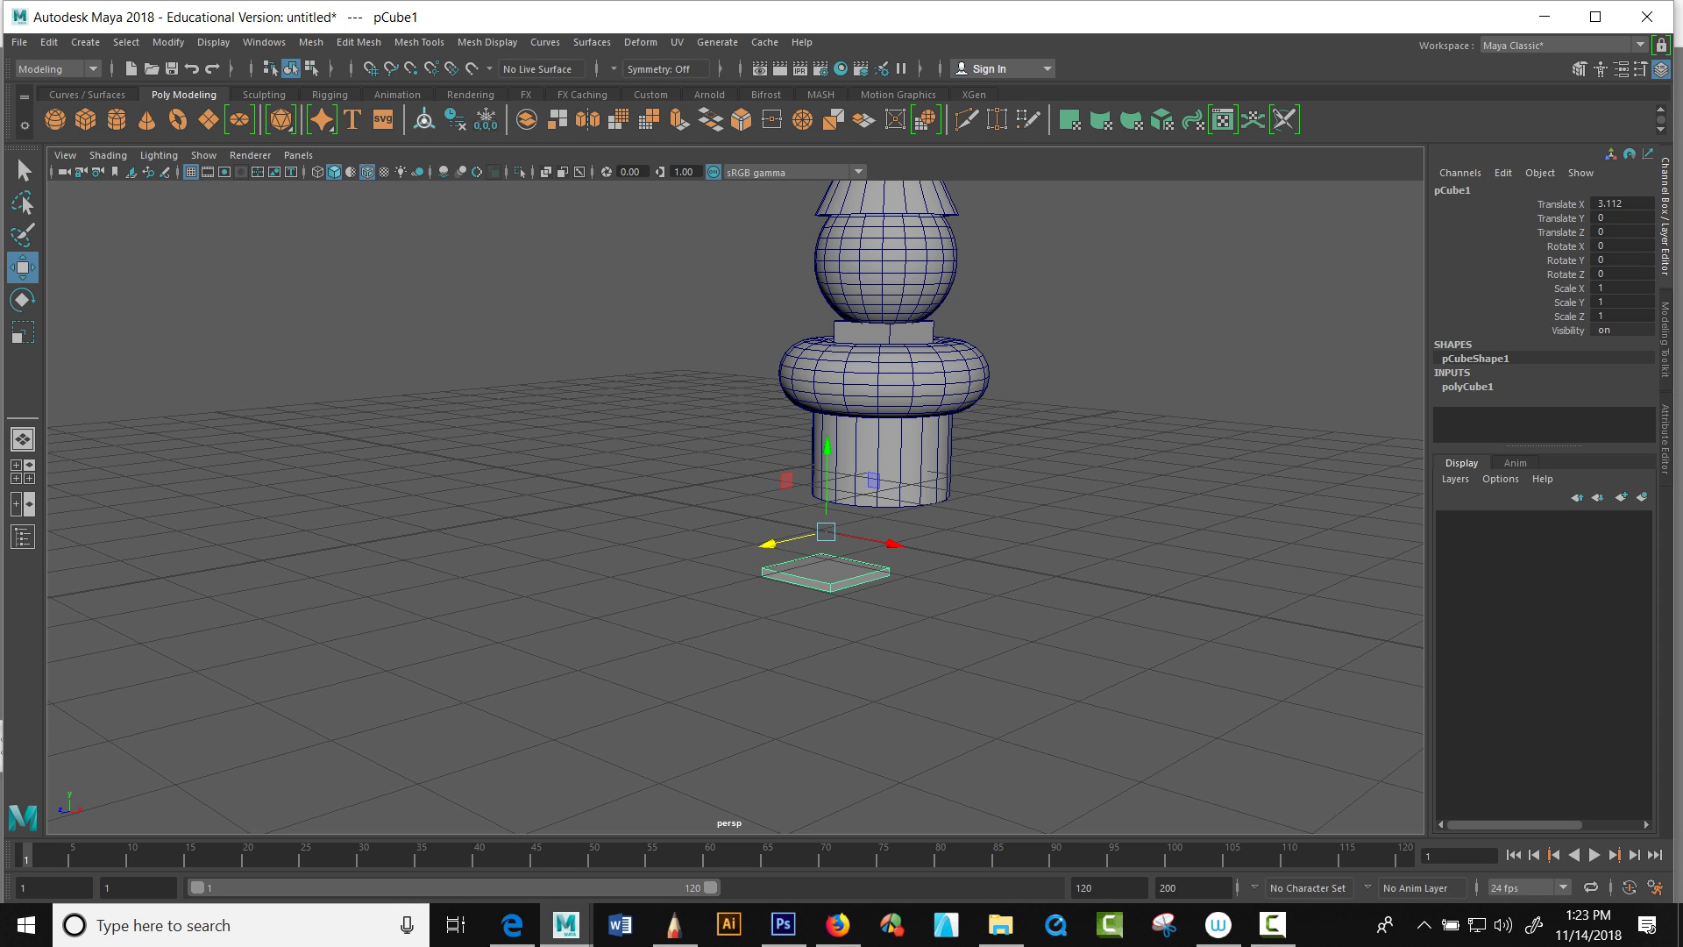
left_click(424, 118)
left_click_drag(842, 561, 596, 530, "alt")
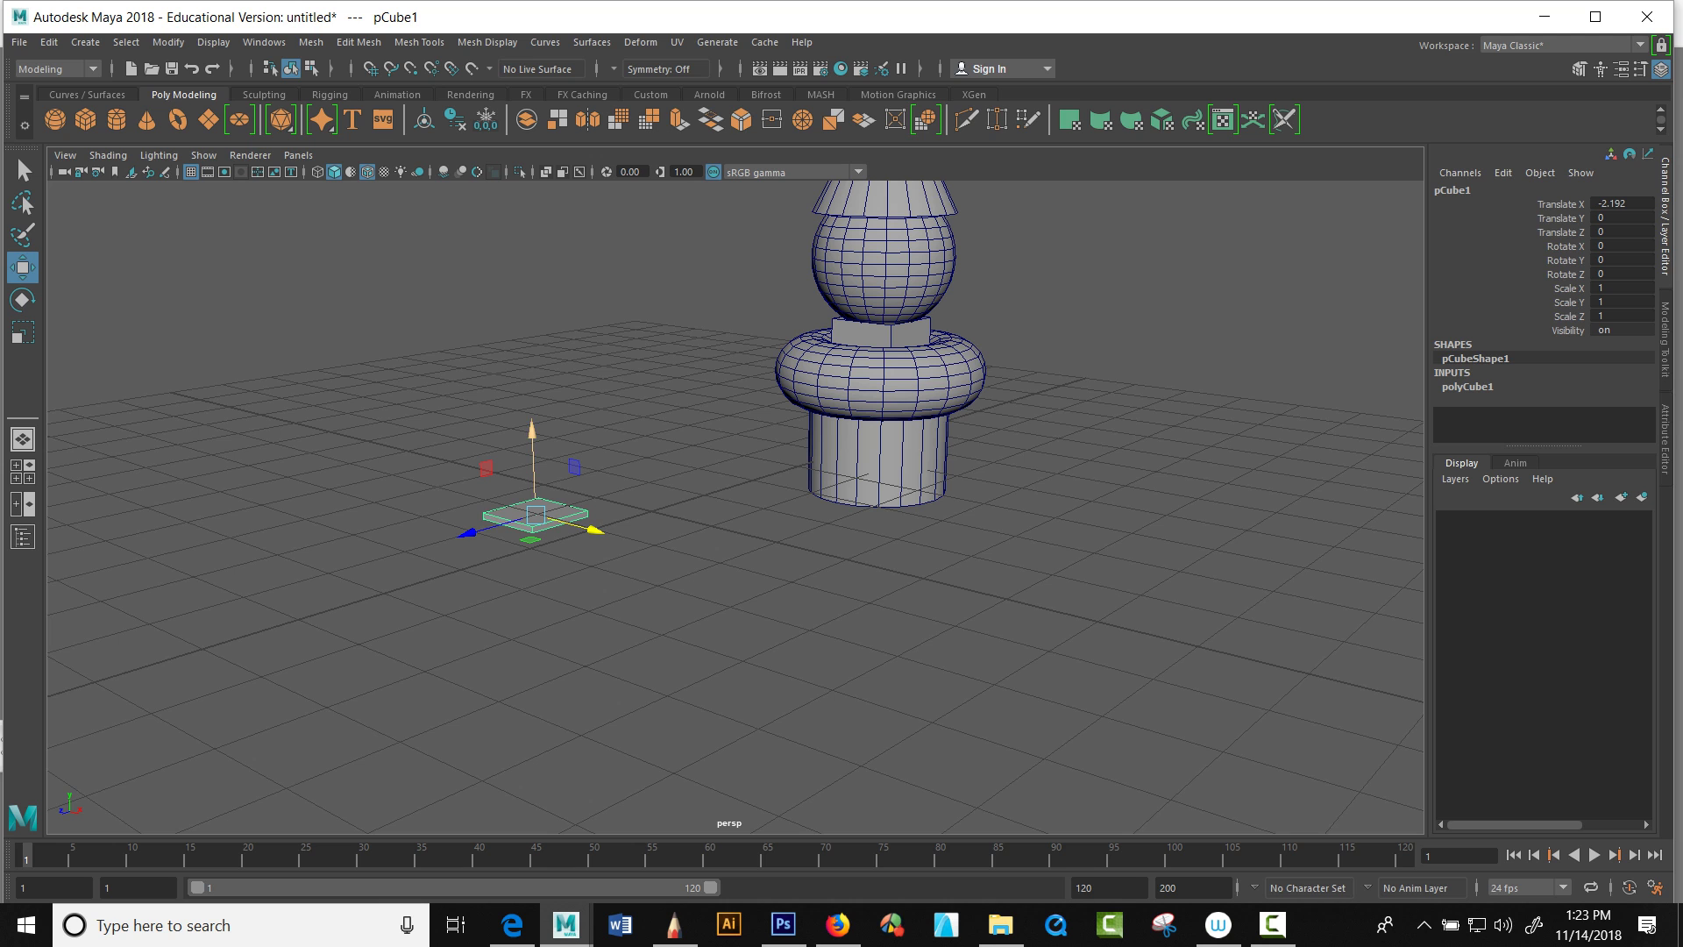
Step: Delete the small flat cube and move the combined stack along X to -8.391
key("Delete")
scroll(842, 439, "down", 6)
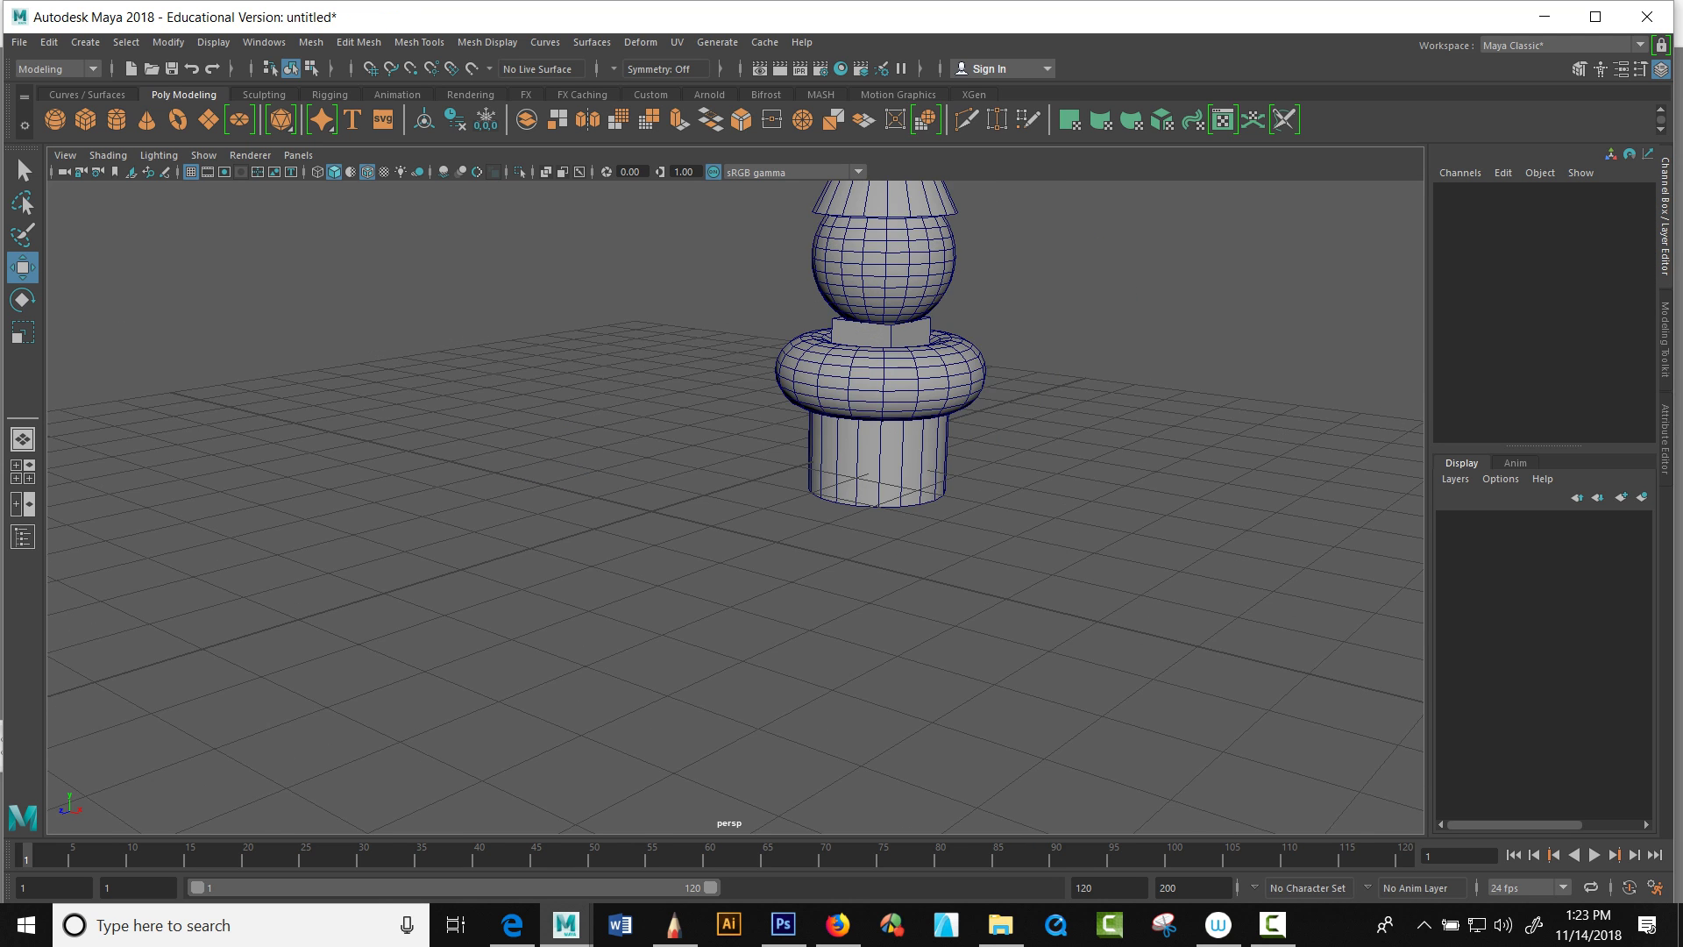
left_click_drag(841, 544, 868, 499, "alt")
left_click(872, 513)
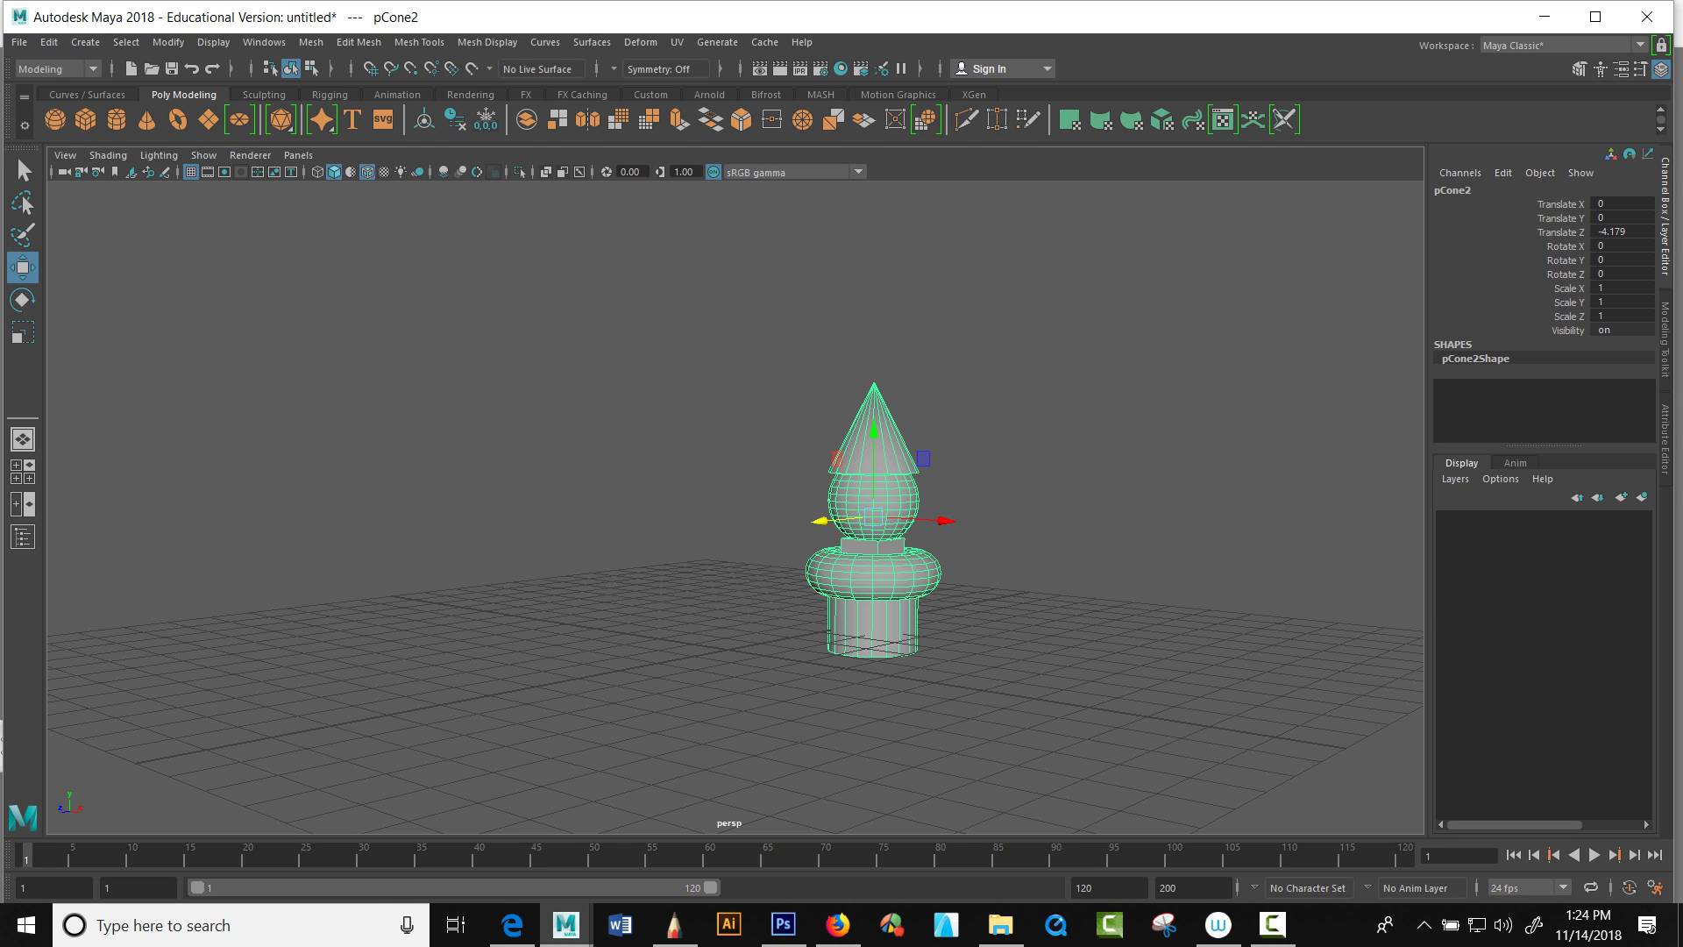
left_click_drag(943, 521, 684, 521)
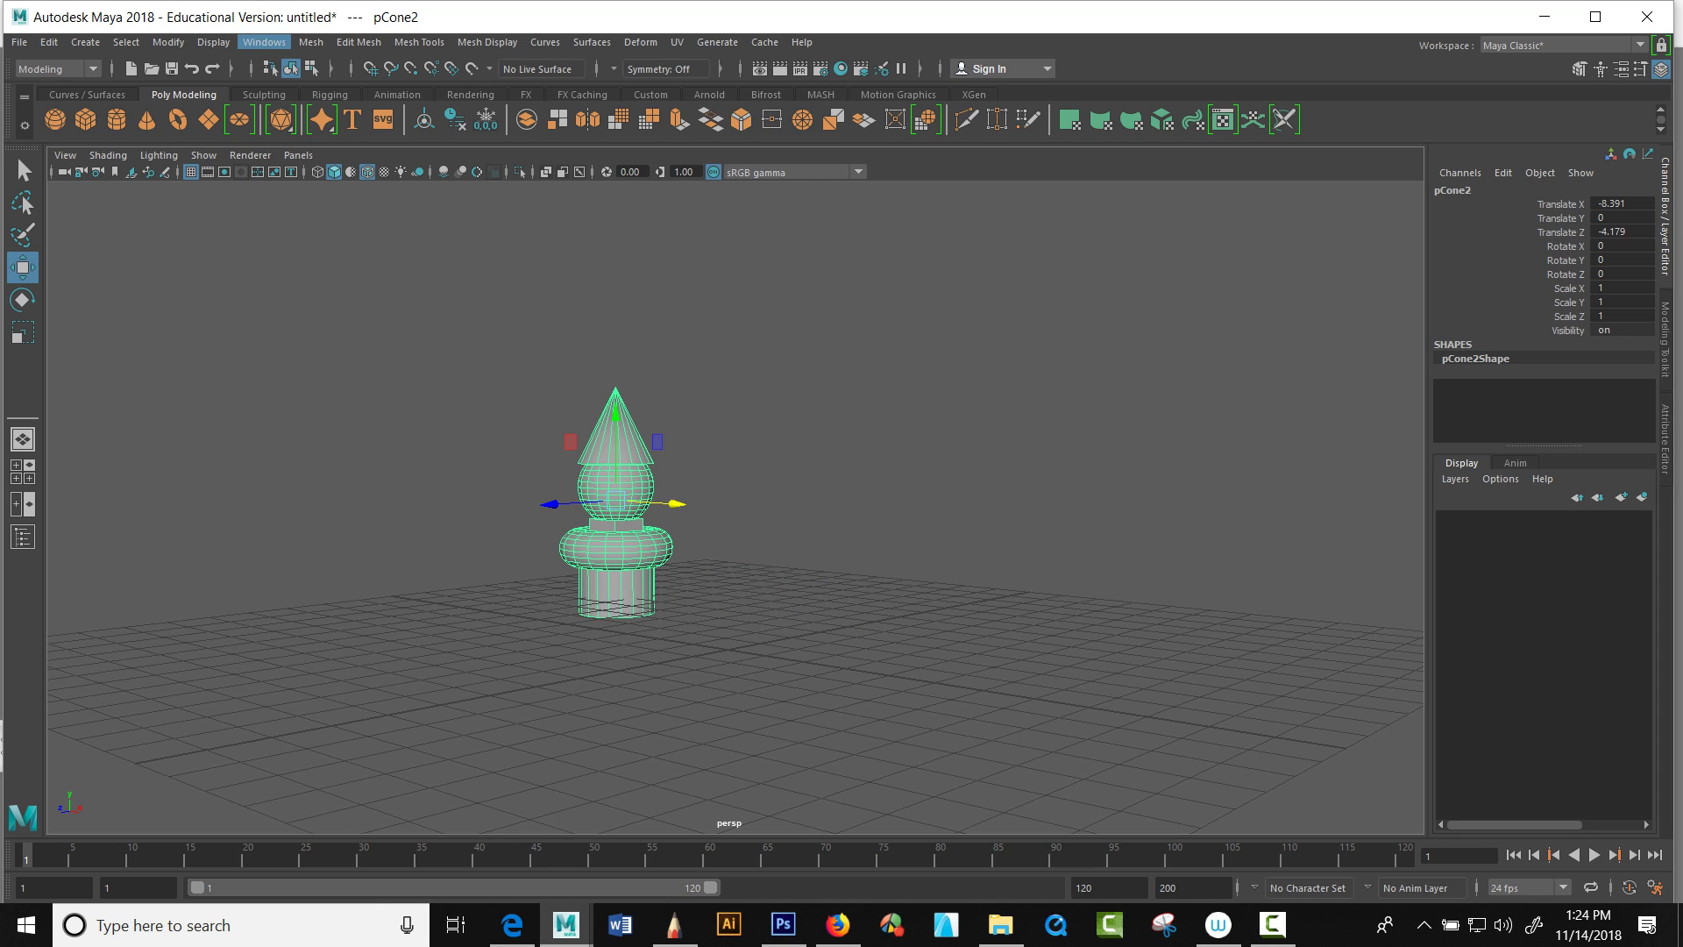
Step: Create a polygon sphere and stack a duplicate on top of it, scaled uniformly to 0.846
left_click(54, 118)
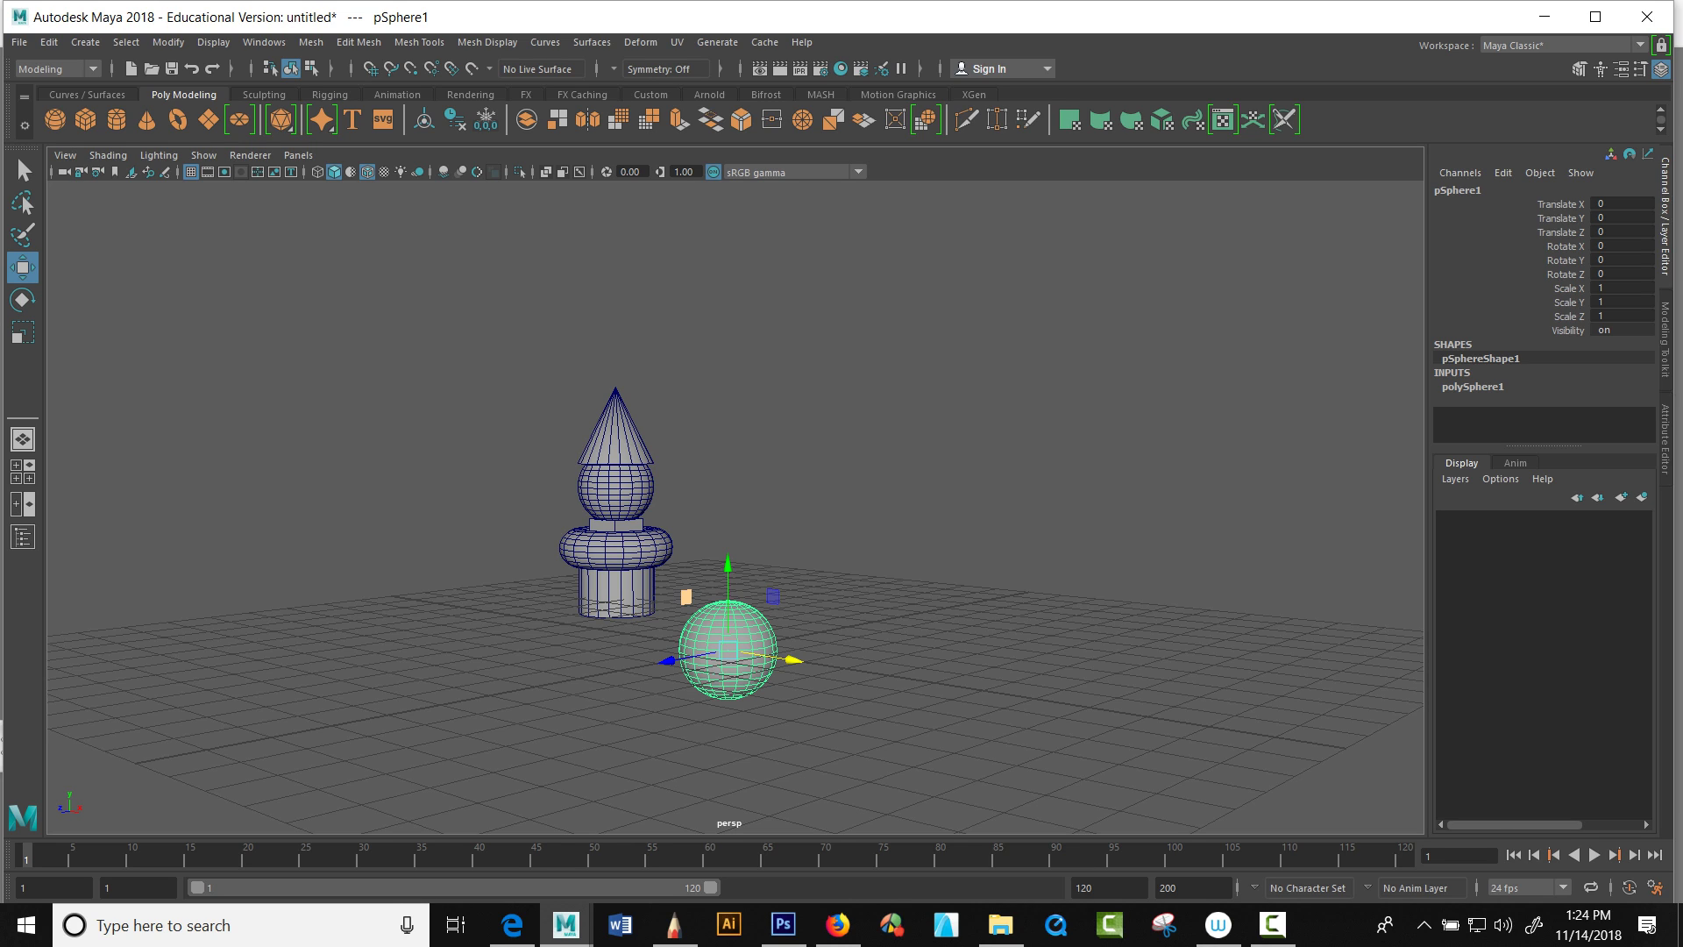
key("ctrl+d")
left_click_drag(728, 583, 727, 528)
key("r")
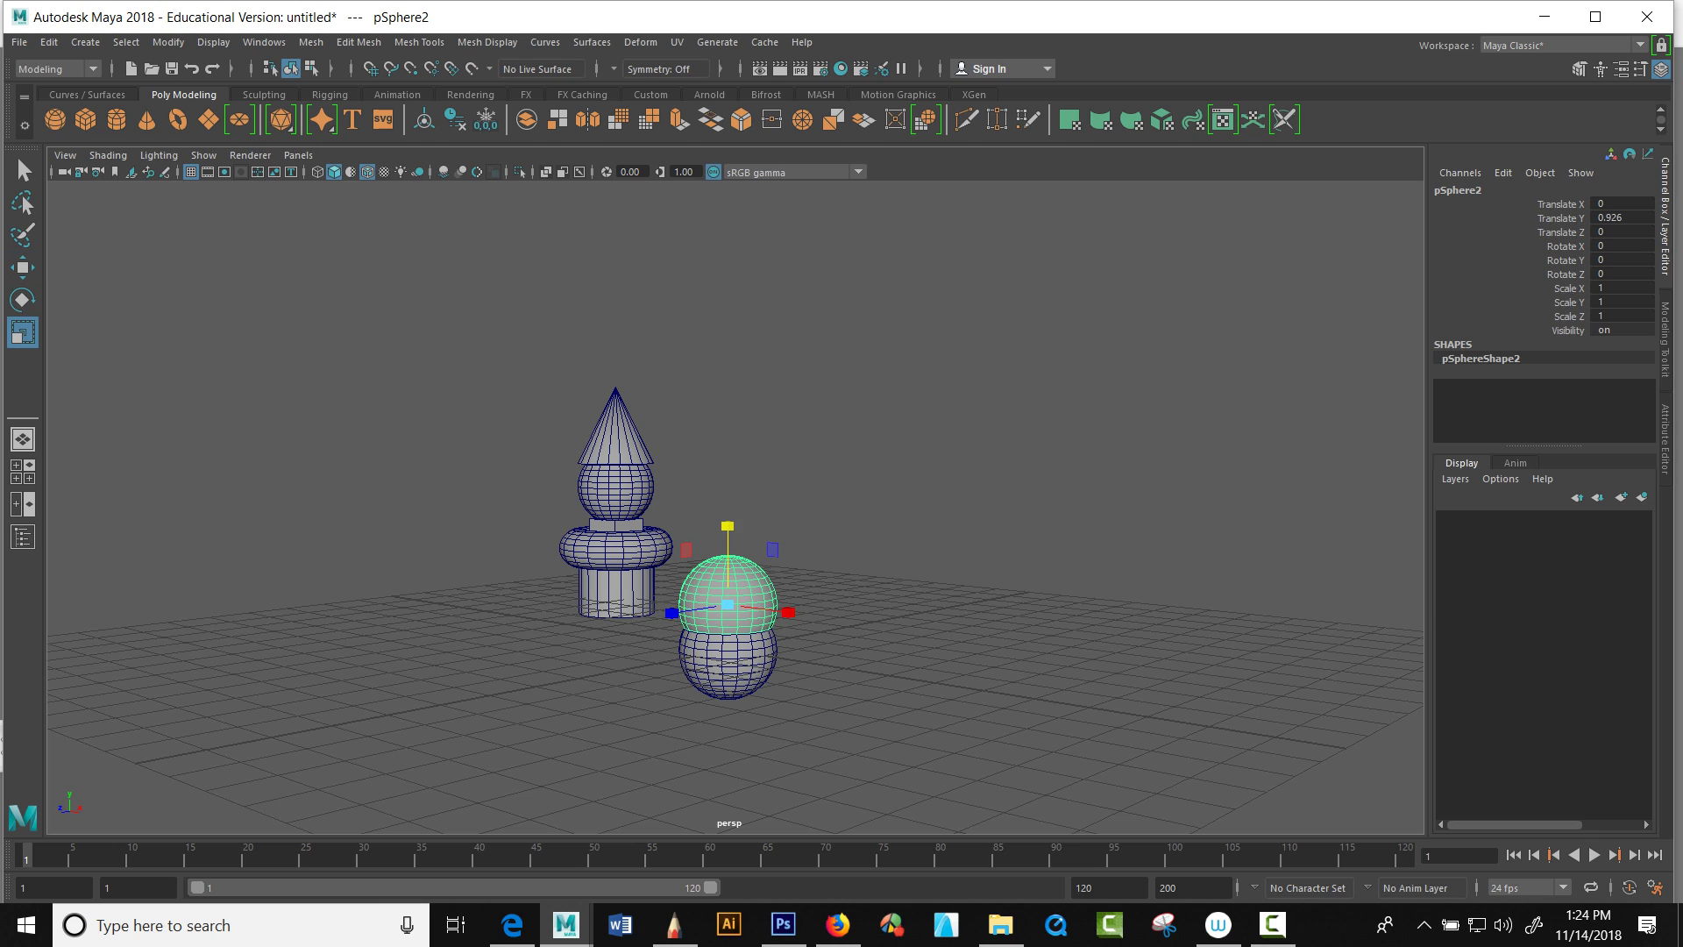
left_click_drag(727, 604, 699, 604)
key("w")
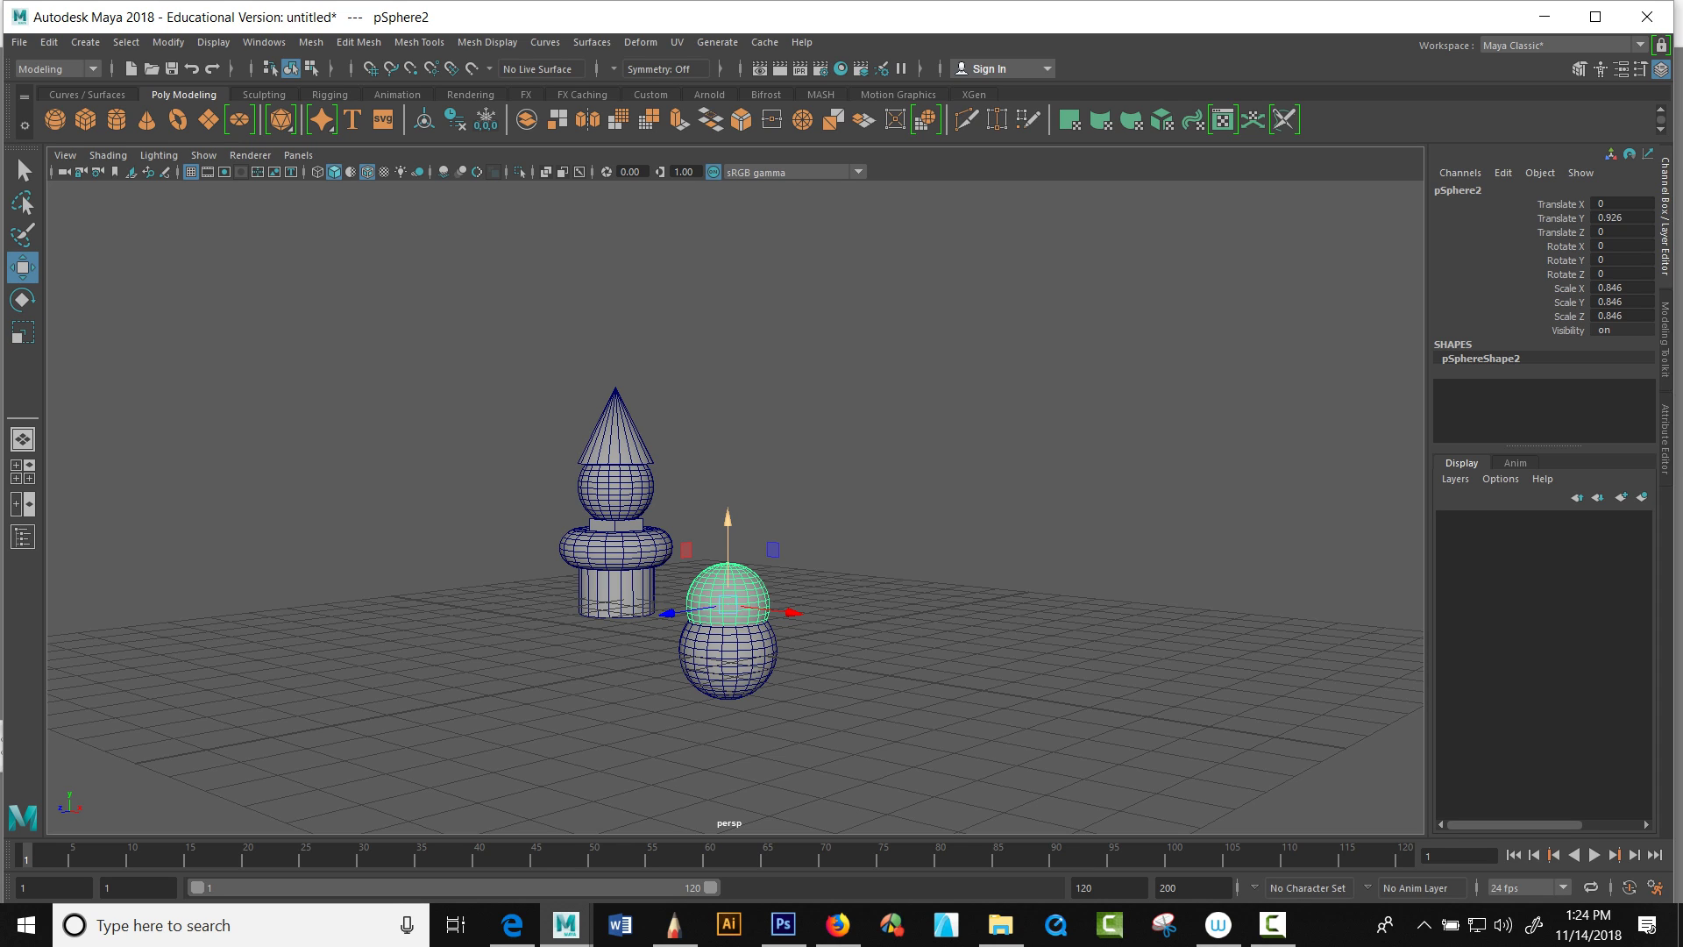
mouse_move(728, 520)
left_mouse_down()
mouse_move(728, 535)
mouse_move(727, 491)
left_mouse_up()
Step: Duplicate the upper sphere, scale the copy uniformly to 0.703, and raise it to Y 2.309 as the top ball
key("ctrl+d")
key("r")
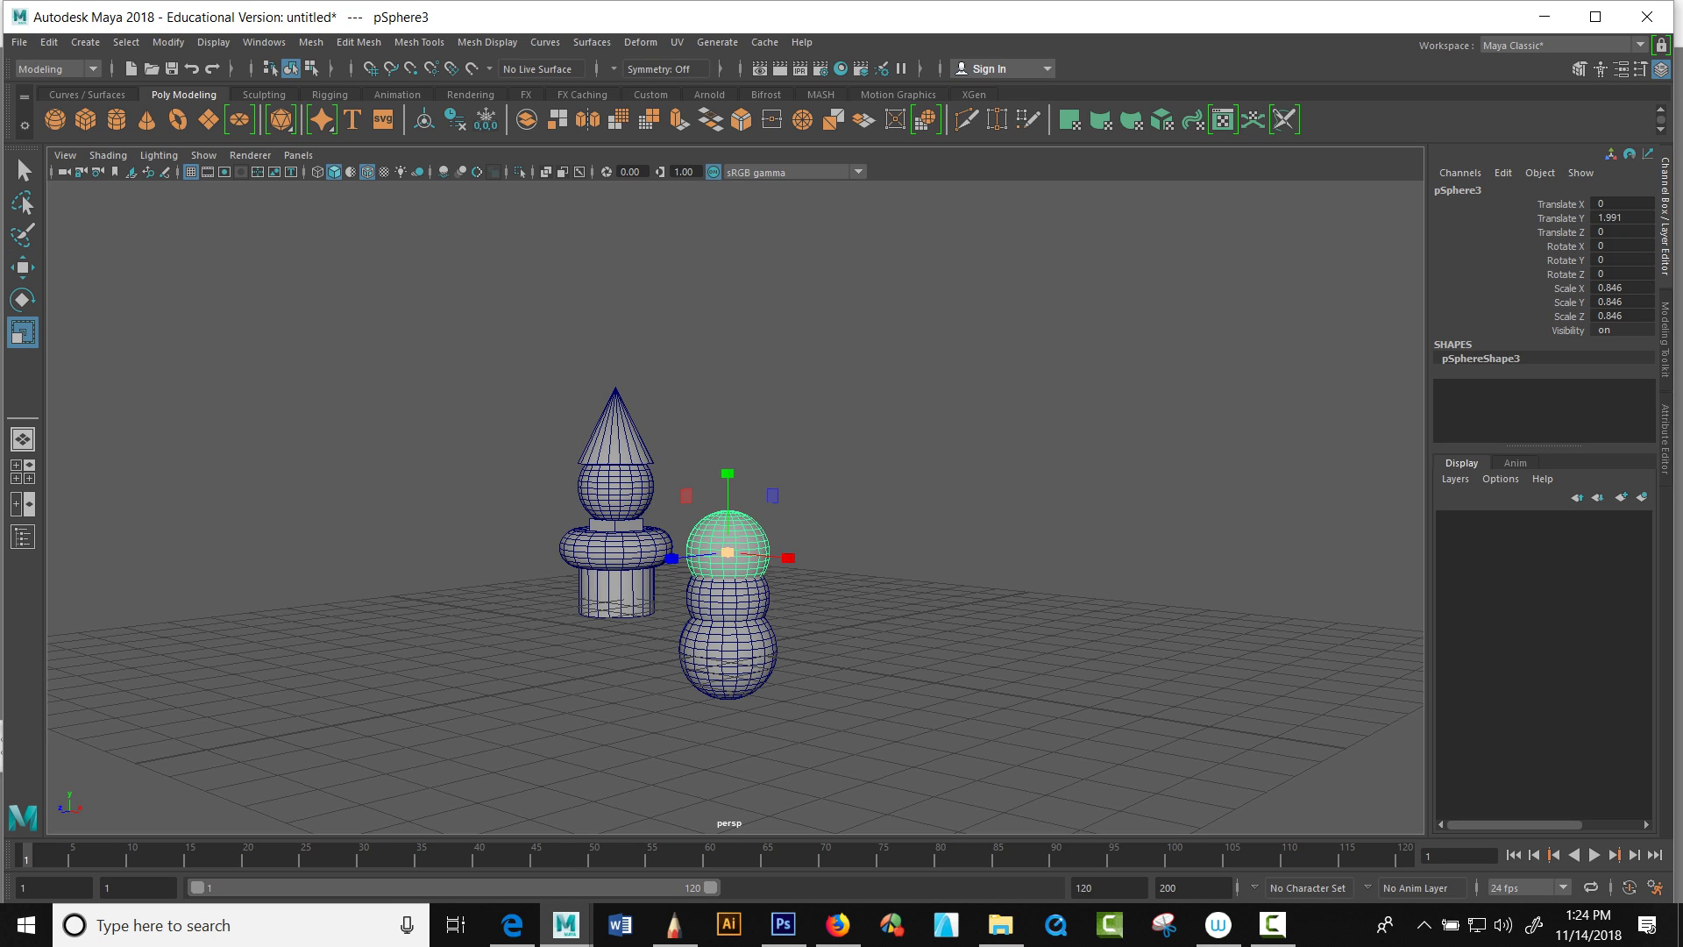
left_click_drag(728, 552, 711, 552)
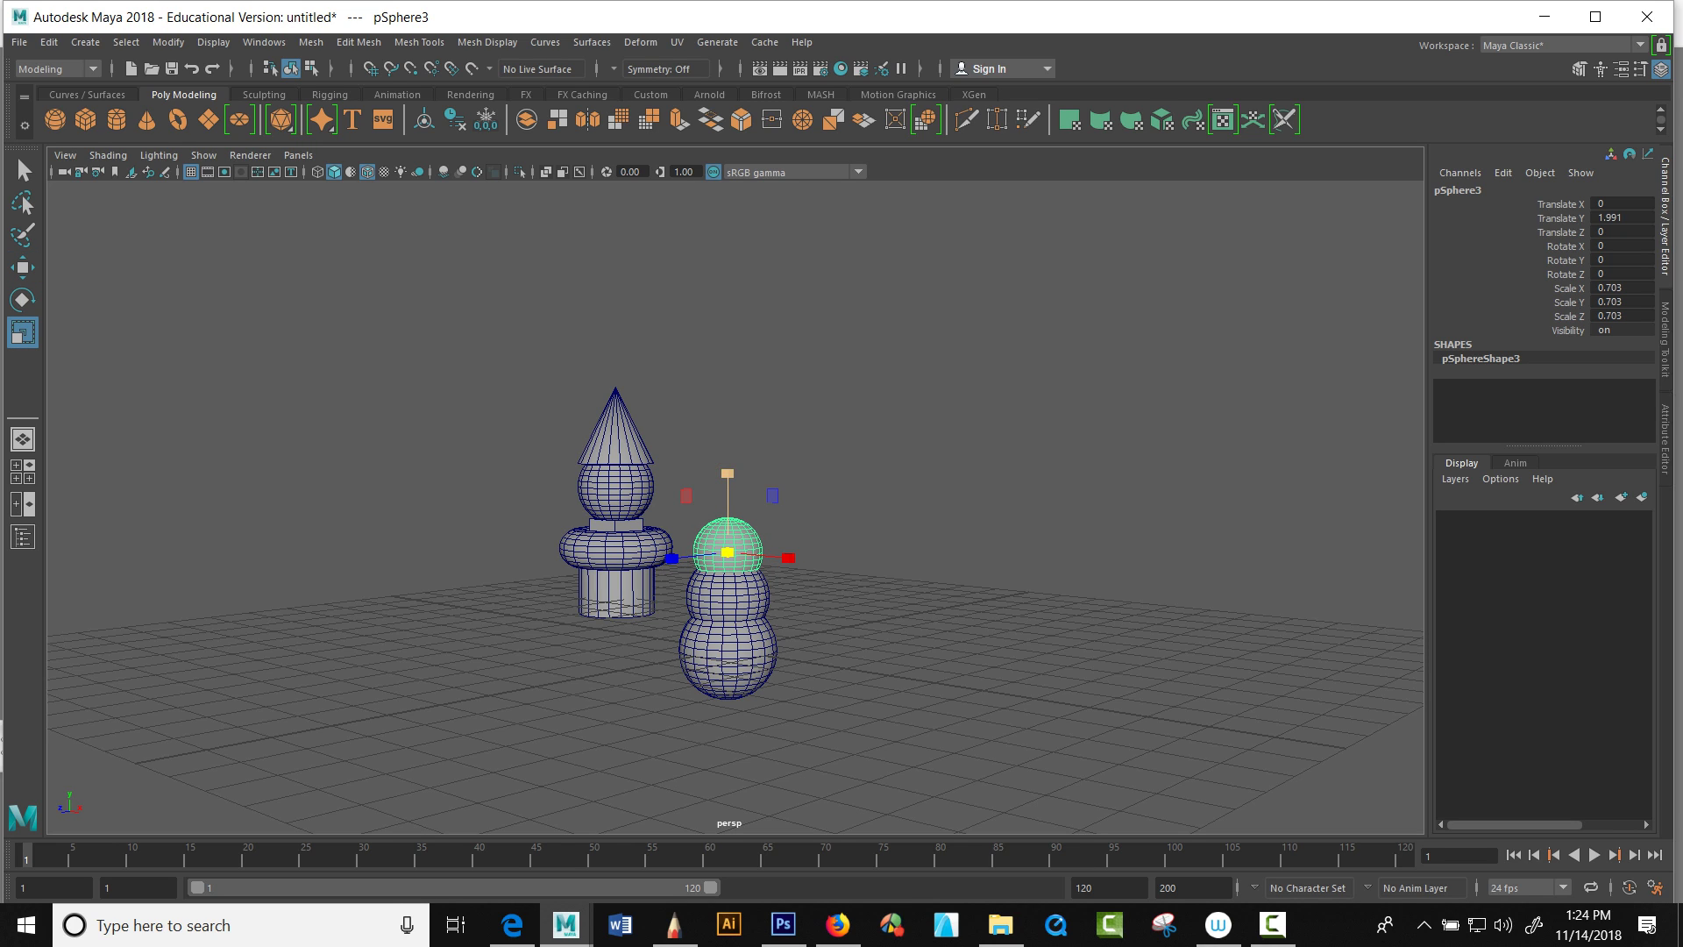
key("w")
left_click_drag(728, 473, 728, 457)
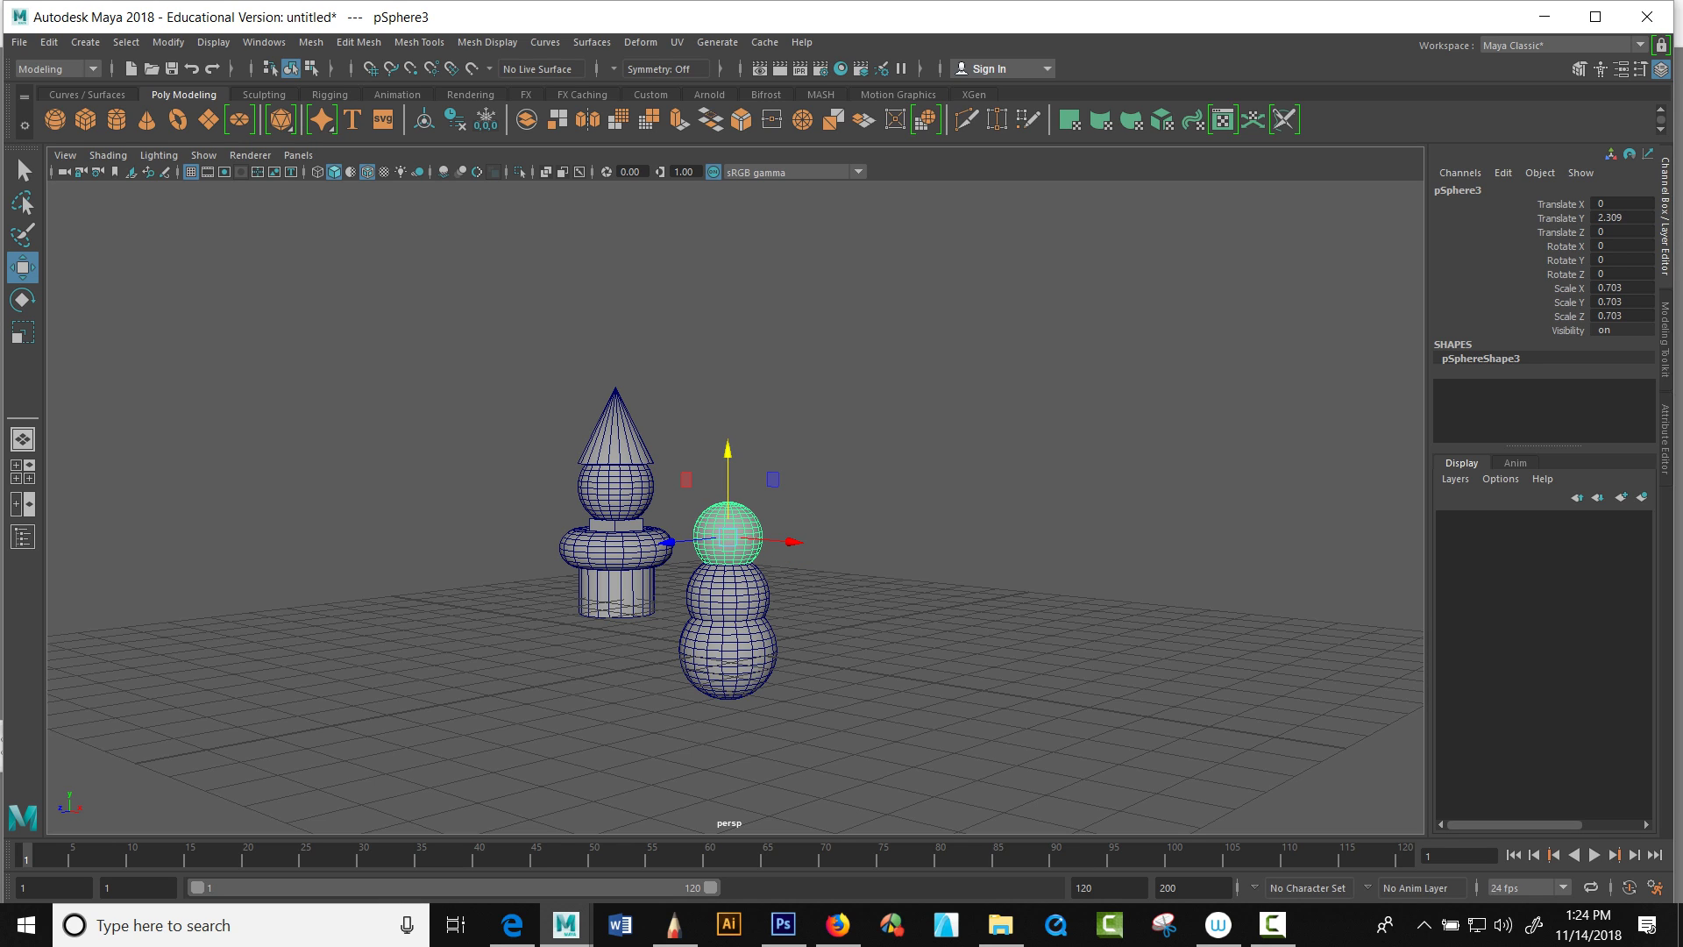
Step: Raise all three spheres together until the bottom one is at Y 0.962, and combine them into a single mesh
left_click_drag(839, 494, 726, 755)
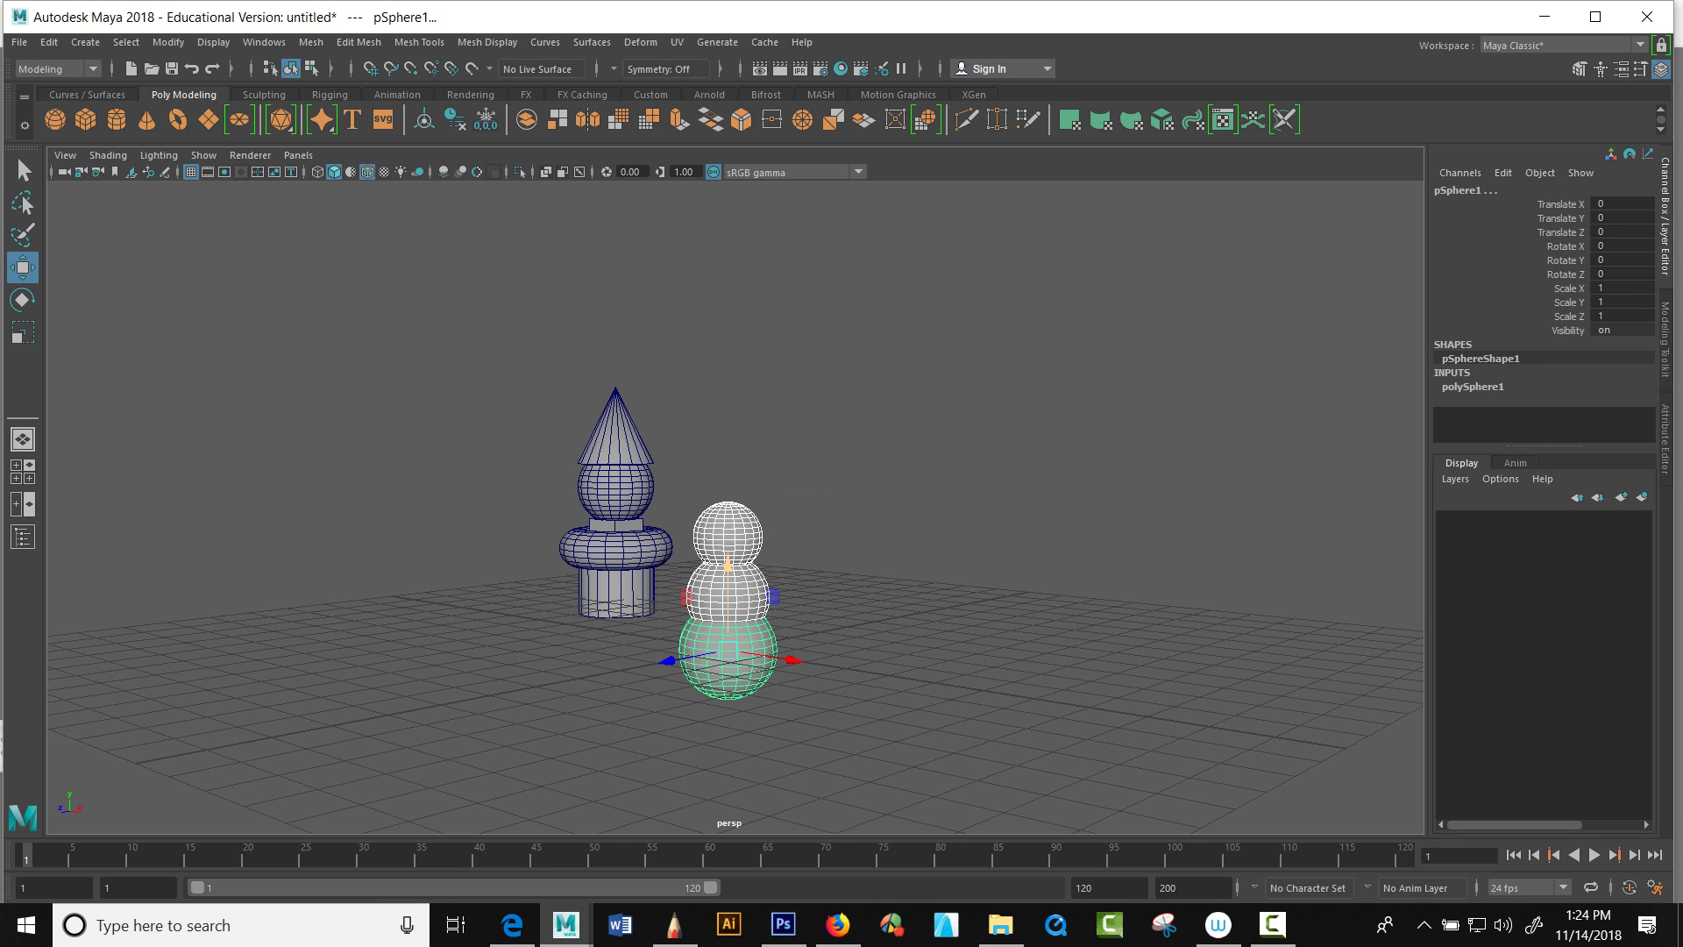
left_click_drag(728, 596, 727, 549)
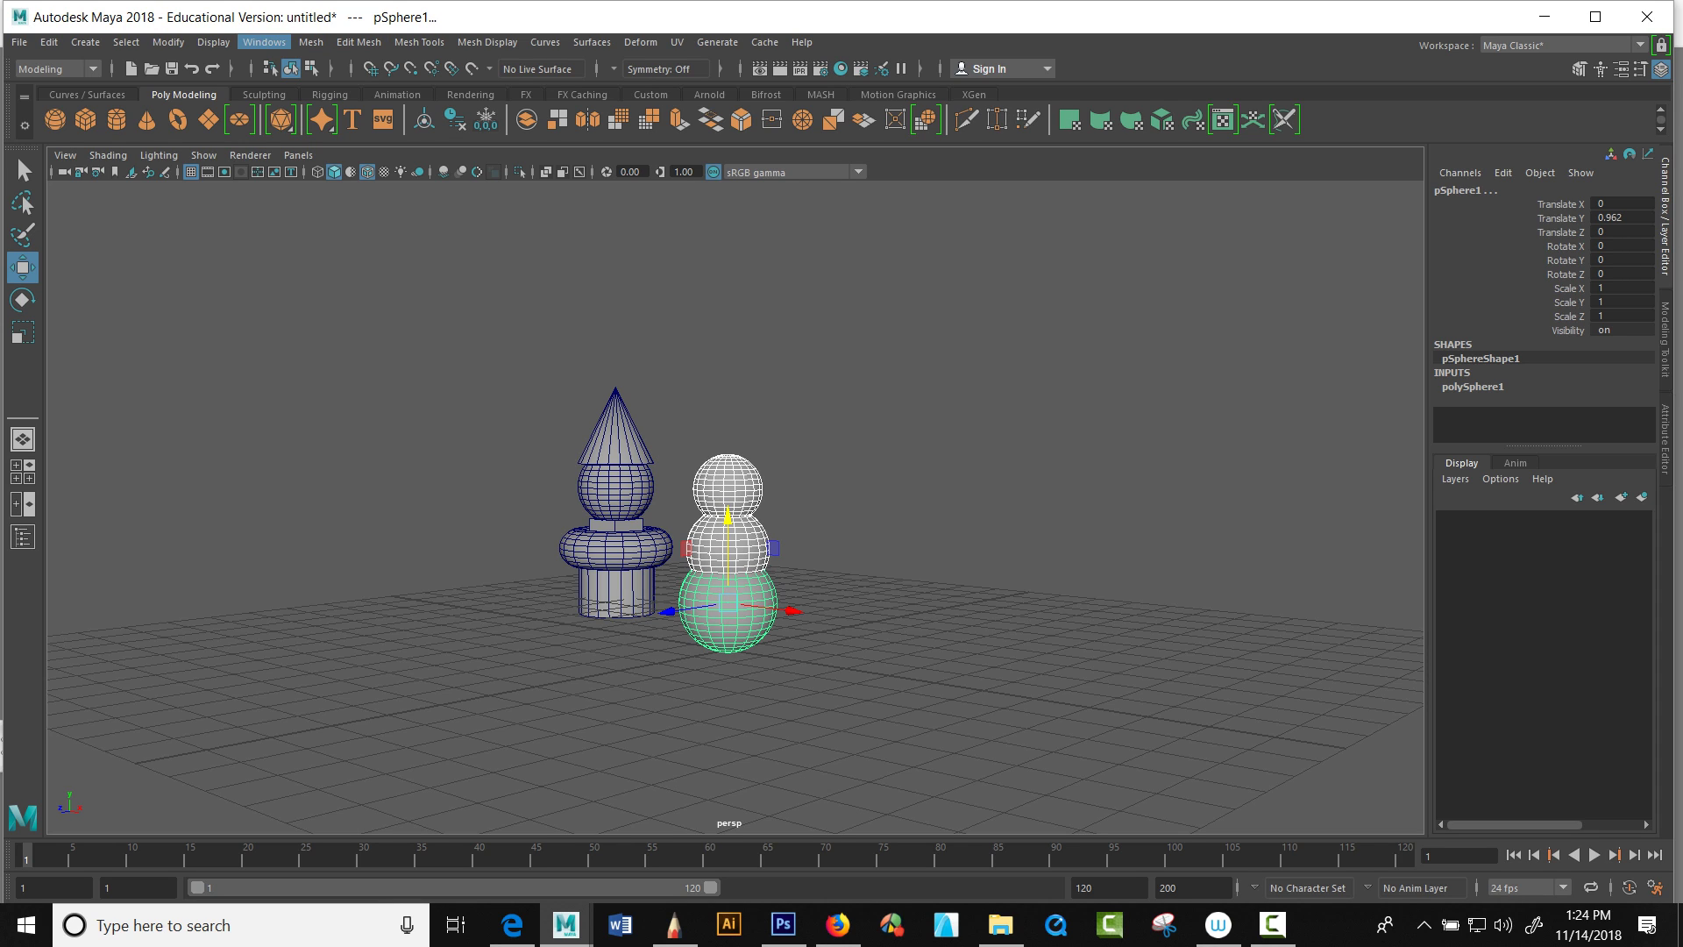
left_click(311, 42)
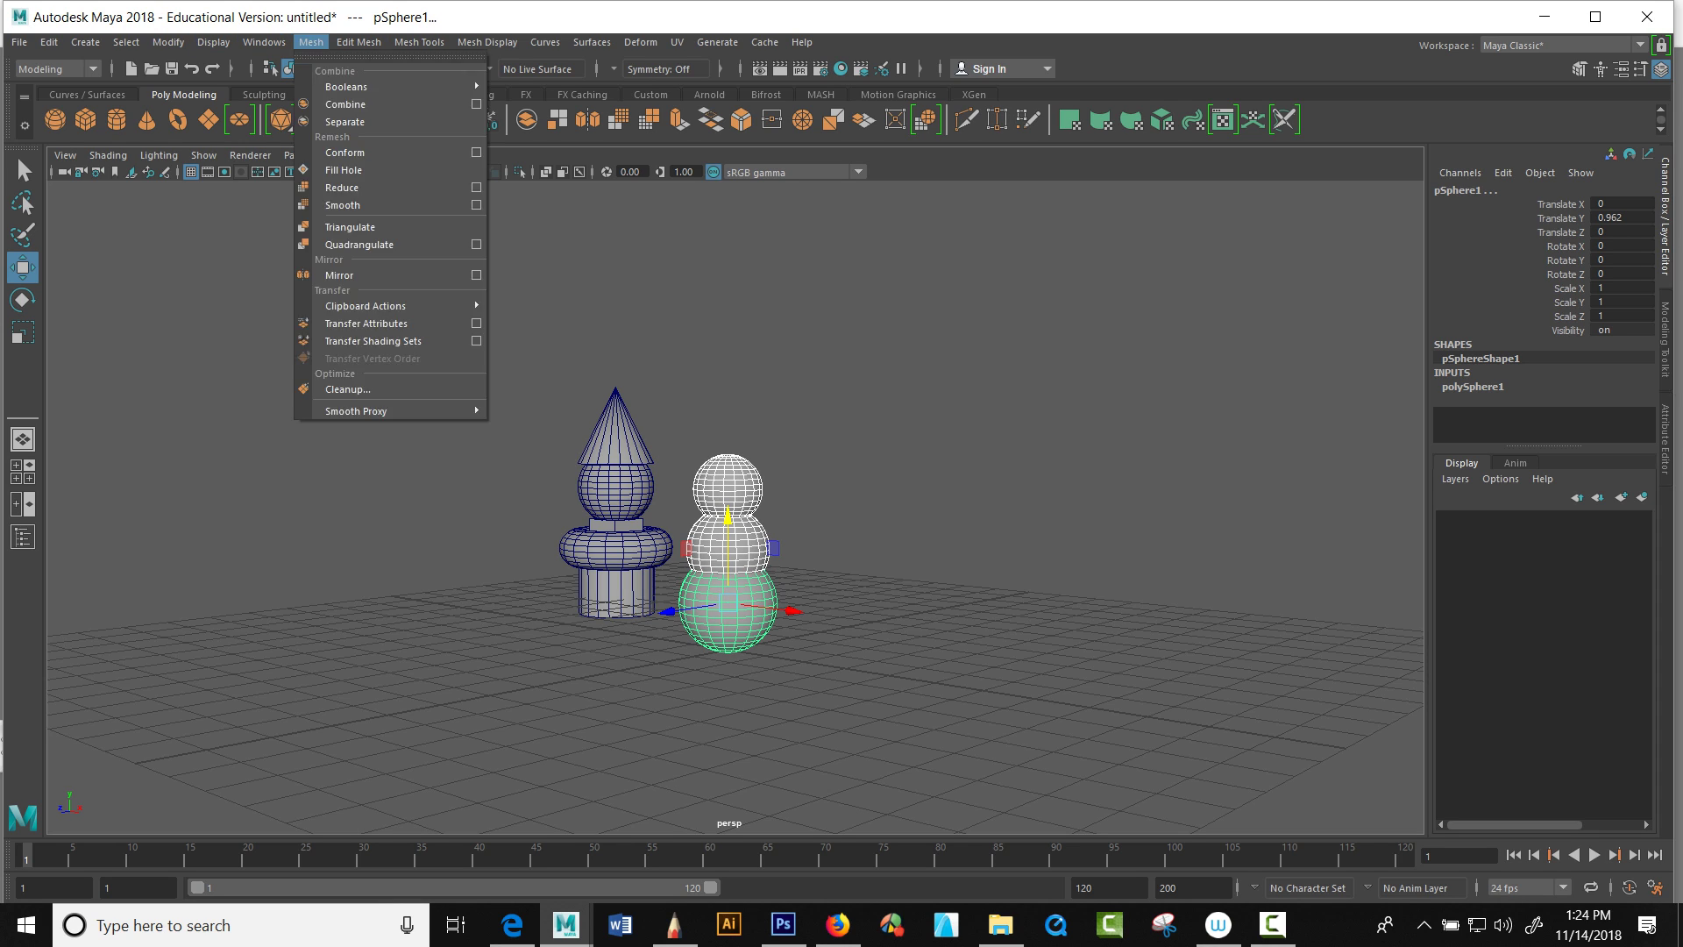
left_click(345, 104)
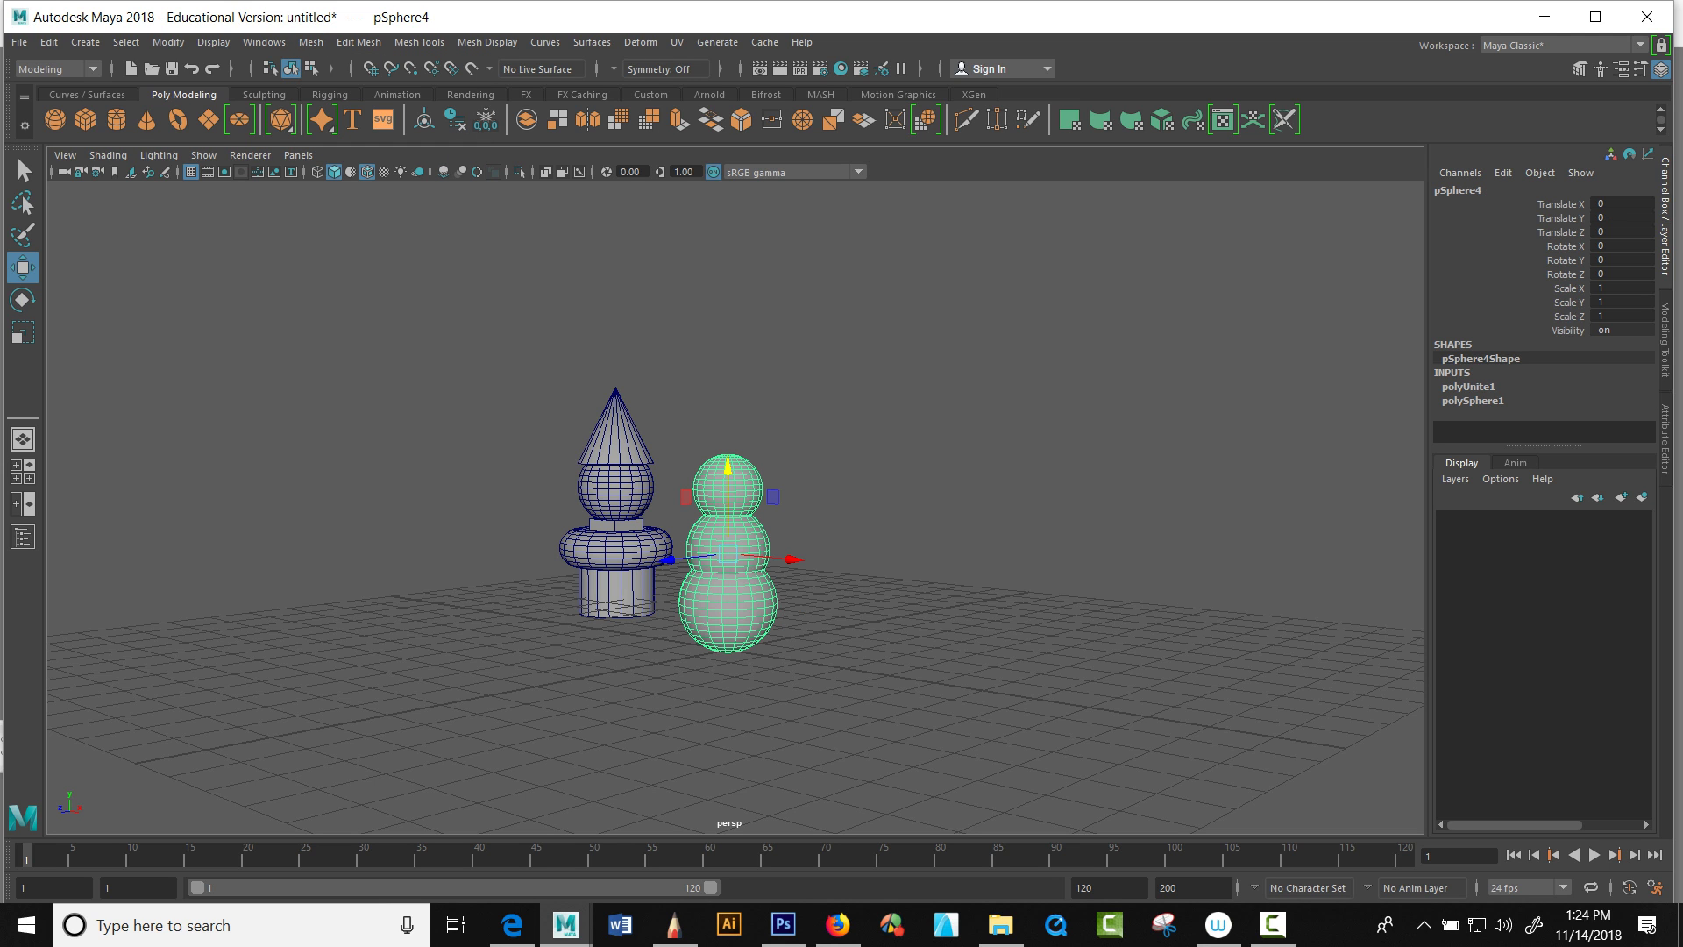
left_click(386, 294)
scroll(727, 526, "down", 4)
scroll(728, 526, "up", 7)
left_click(725, 561)
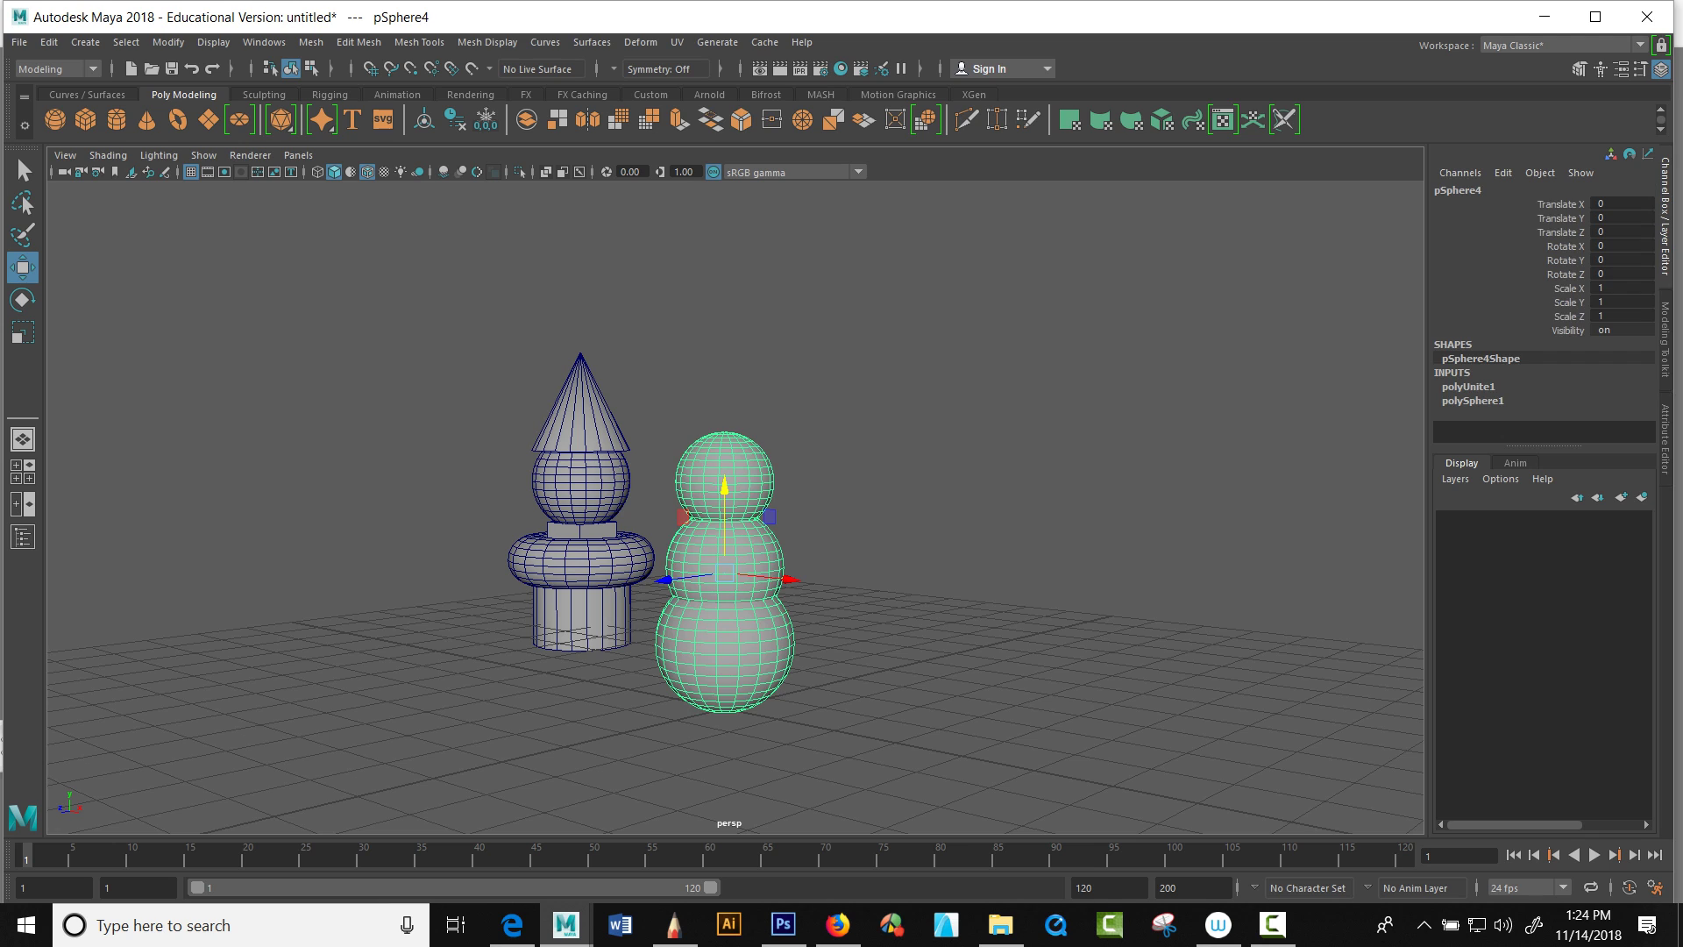
Step: Create a polygon cylinder, raise it above the top ball to Y 4.569, and scale it to 0.652 in X and Z, 0.826 in Y
left_click(116, 119)
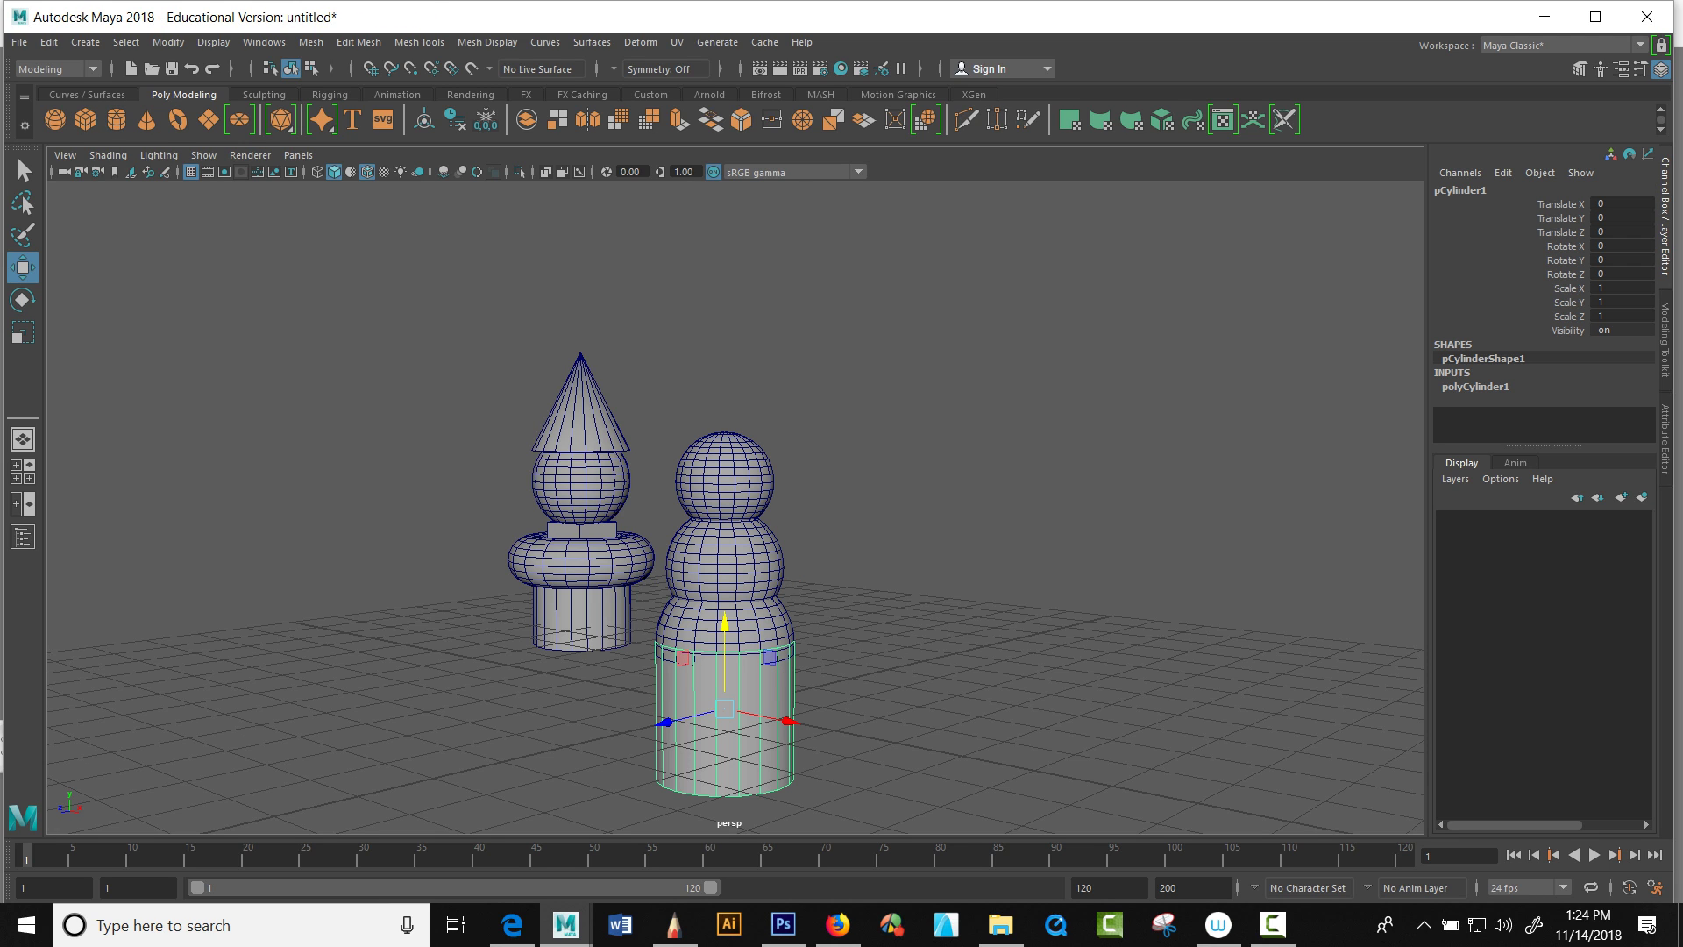
left_click_drag(724, 622, 797, 320)
key("e")
key("r")
left_click_drag(760, 363, 717, 367)
left_click_drag(760, 285, 760, 262)
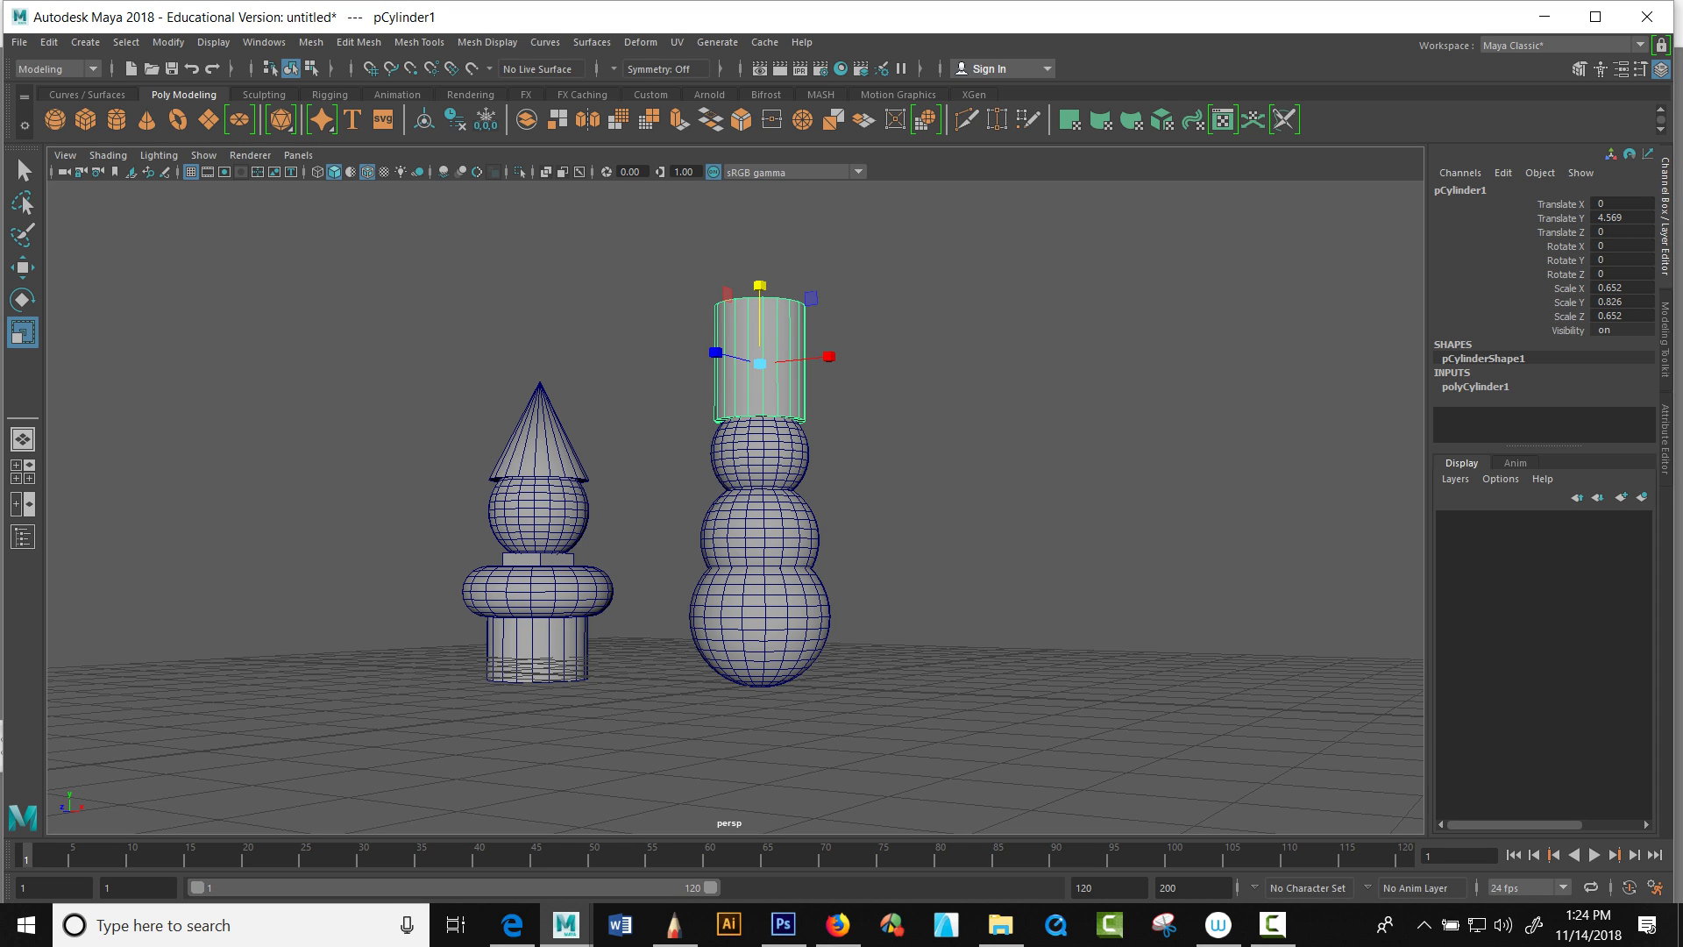
Step: Duplicate the cylinder as a flat hat brim at Y 3.706, scaled to 0.891 in X and Z and 0.078 in Y
key("ctrl+d")
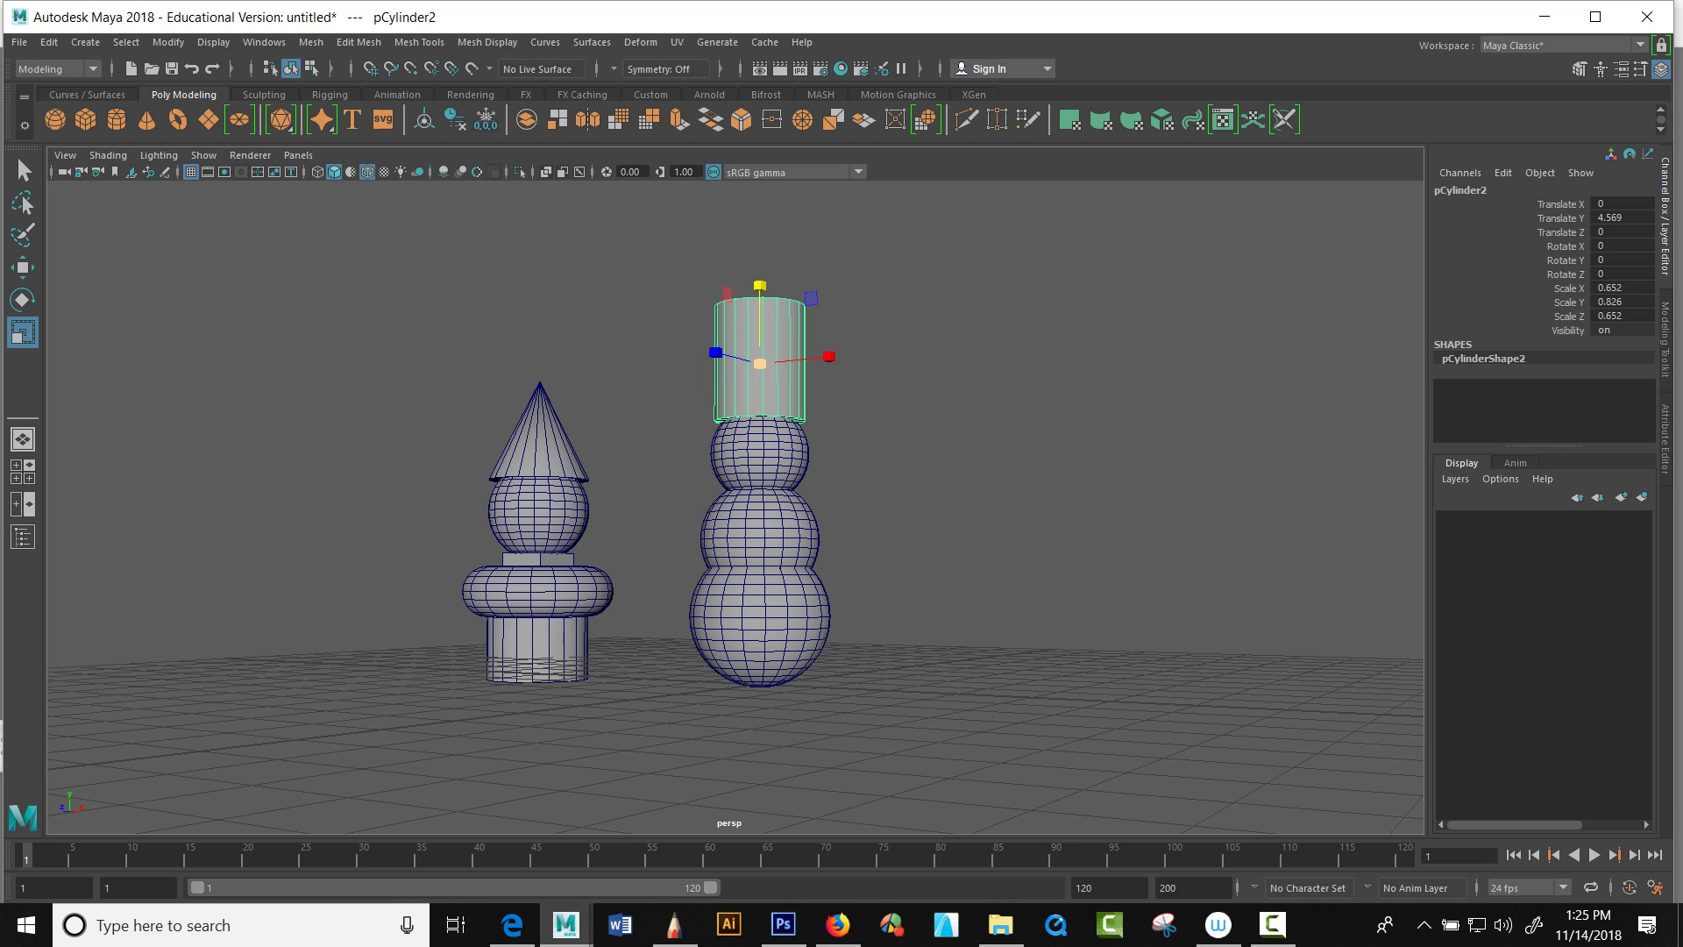
key("w")
left_click_drag(760, 334, 792, 381)
key("r")
key("w")
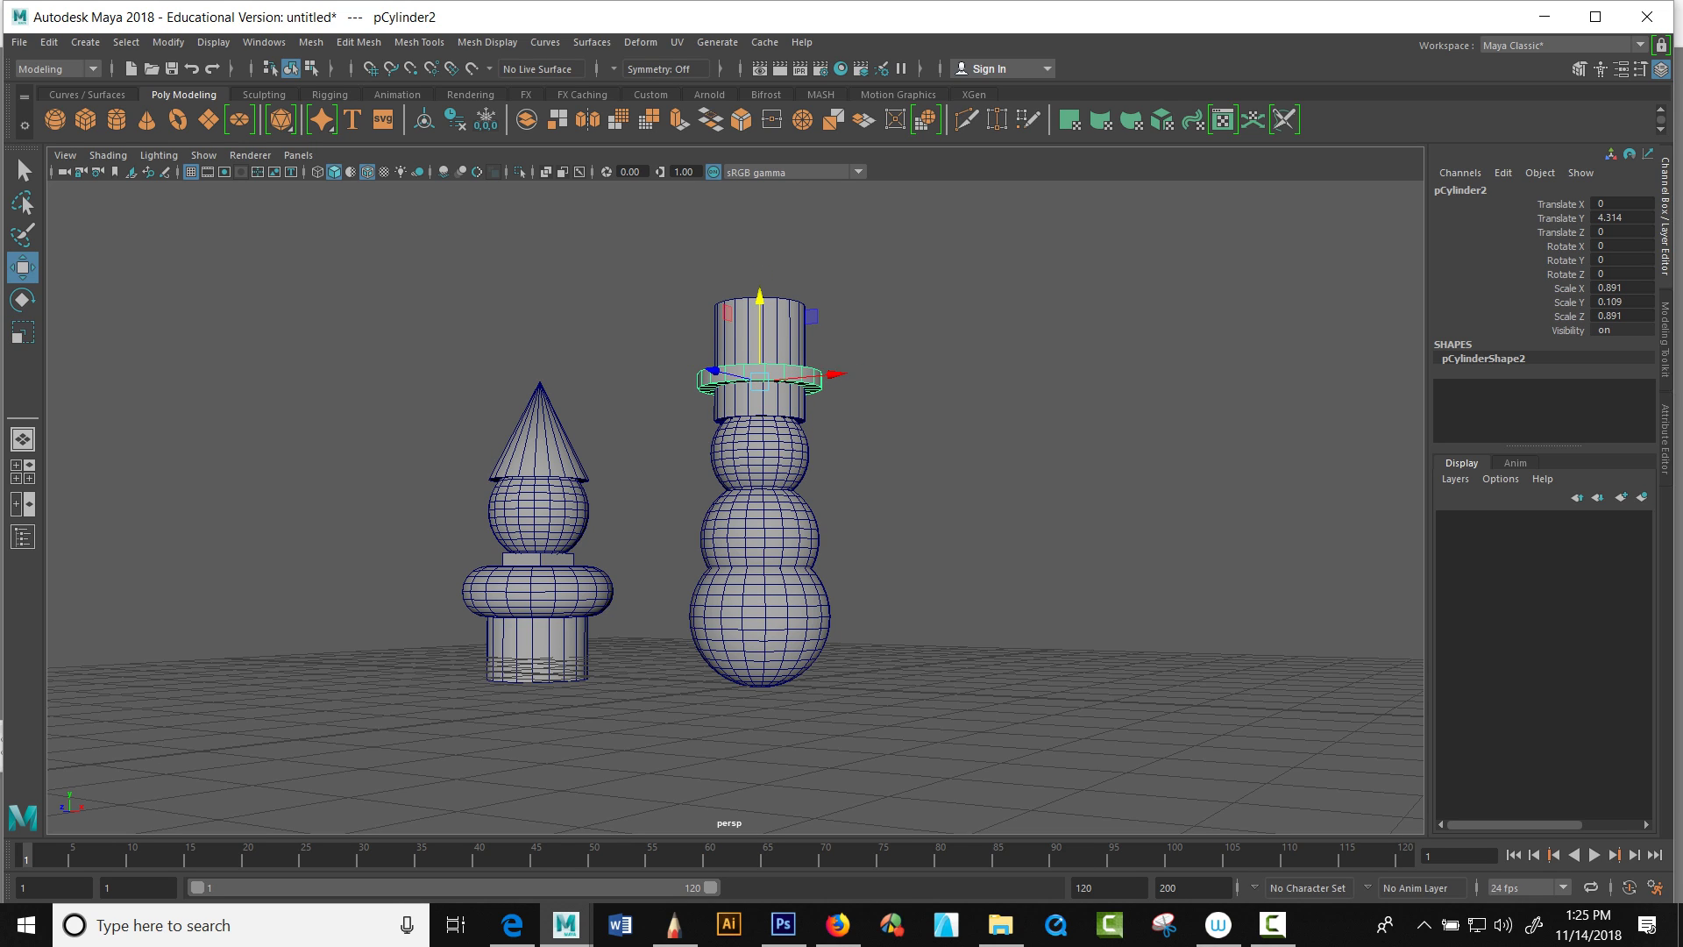
left_click_drag(760, 325, 760, 364)
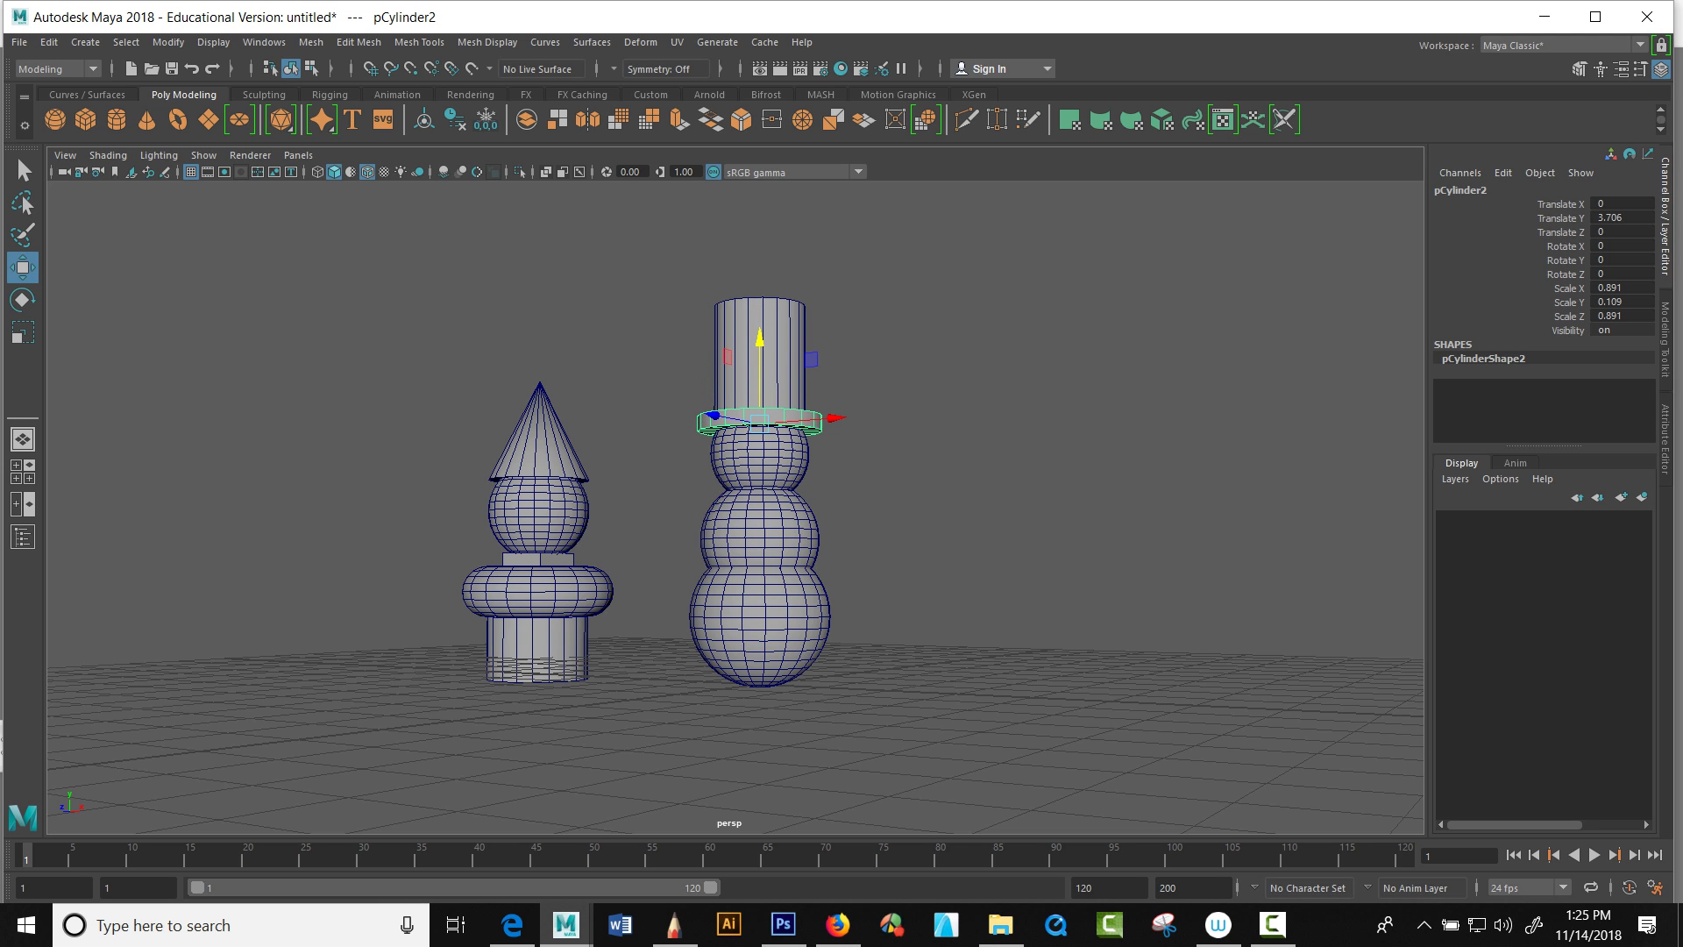
left_click_drag(771, 491, 829, 513, "alt")
key("r")
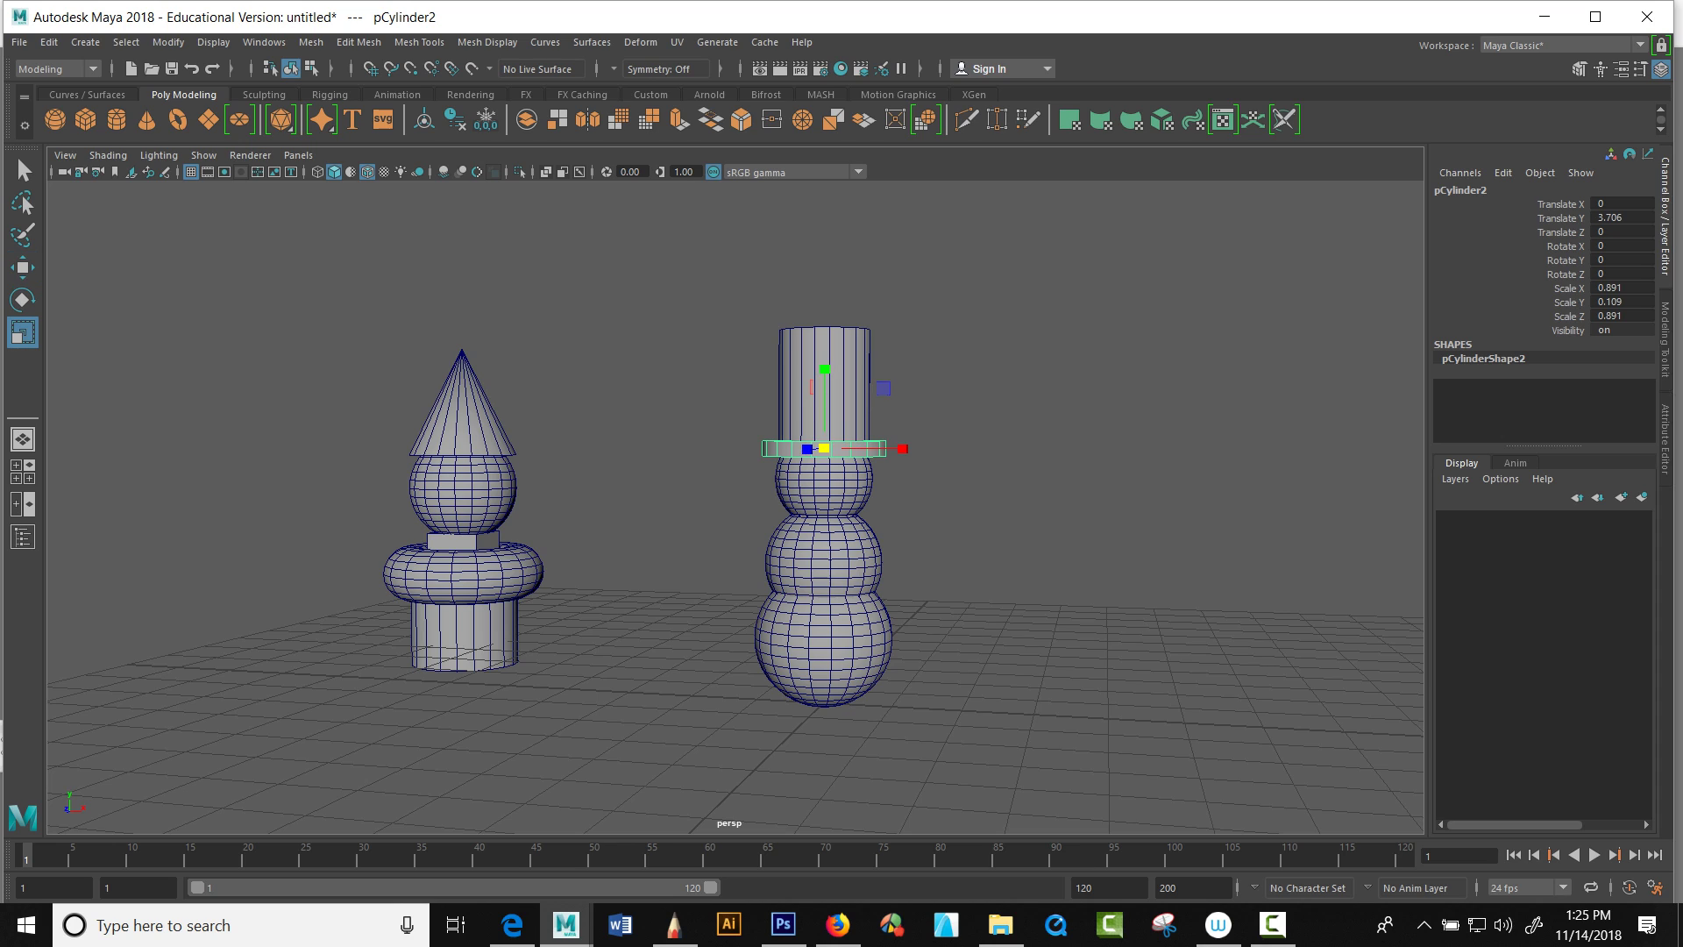
left_click_drag(824, 364, 824, 392)
Step: Combine the hat's upper cylinder and its flat brim into a single mesh
left_click(847, 386, "shift")
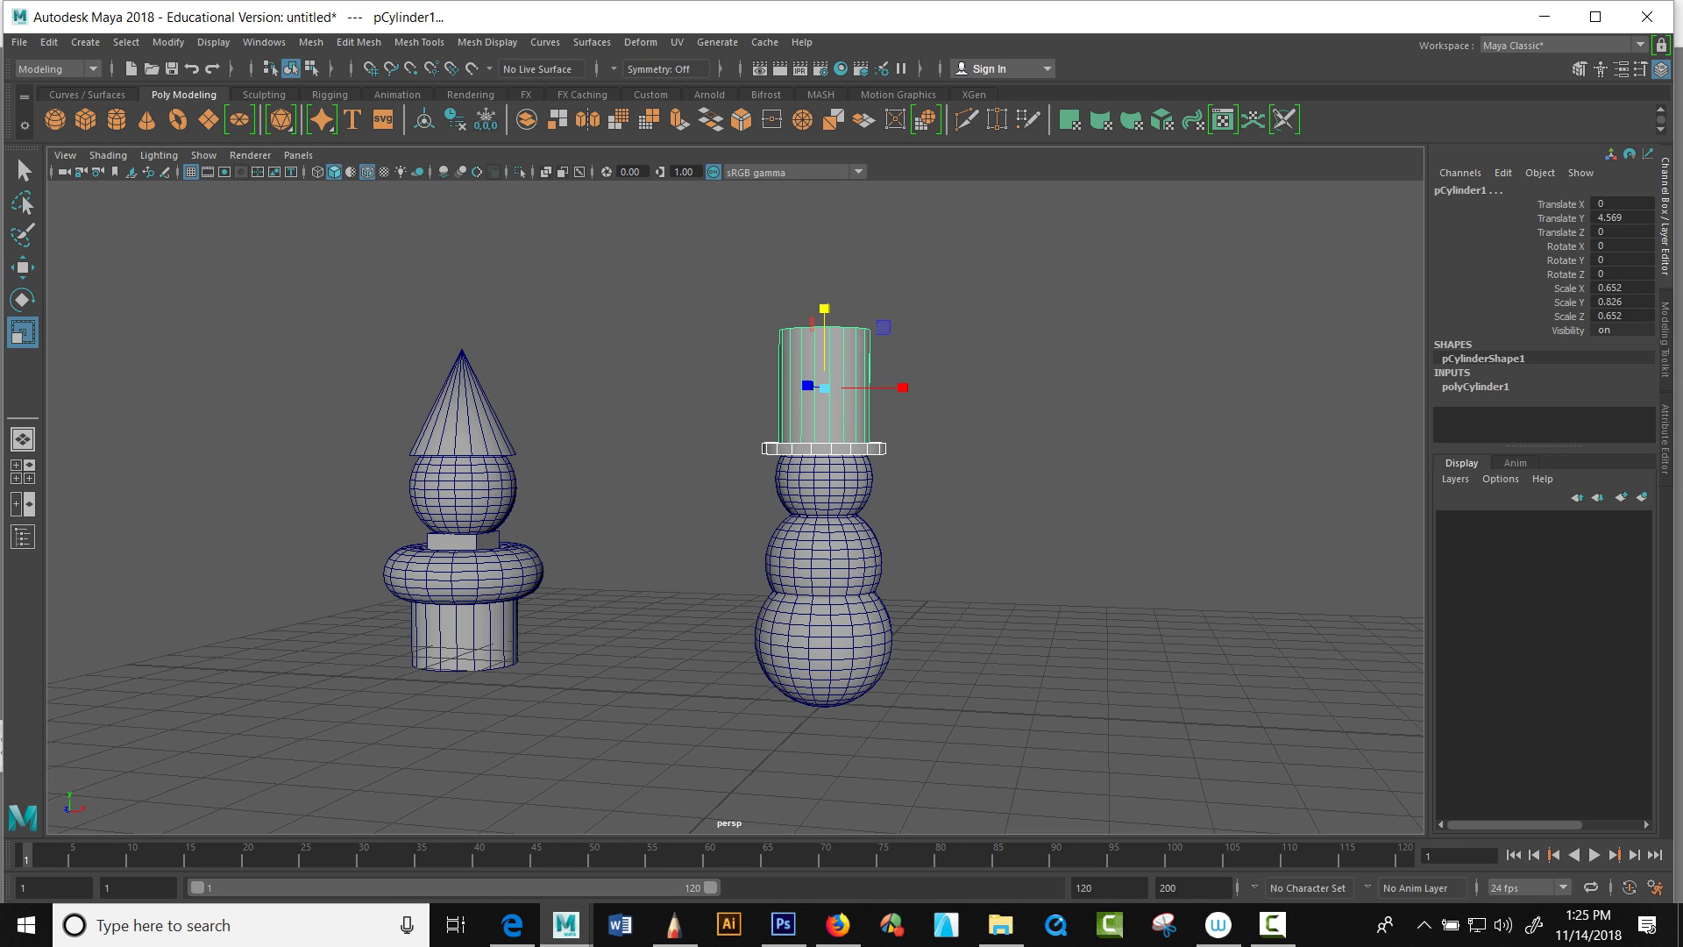
key("w")
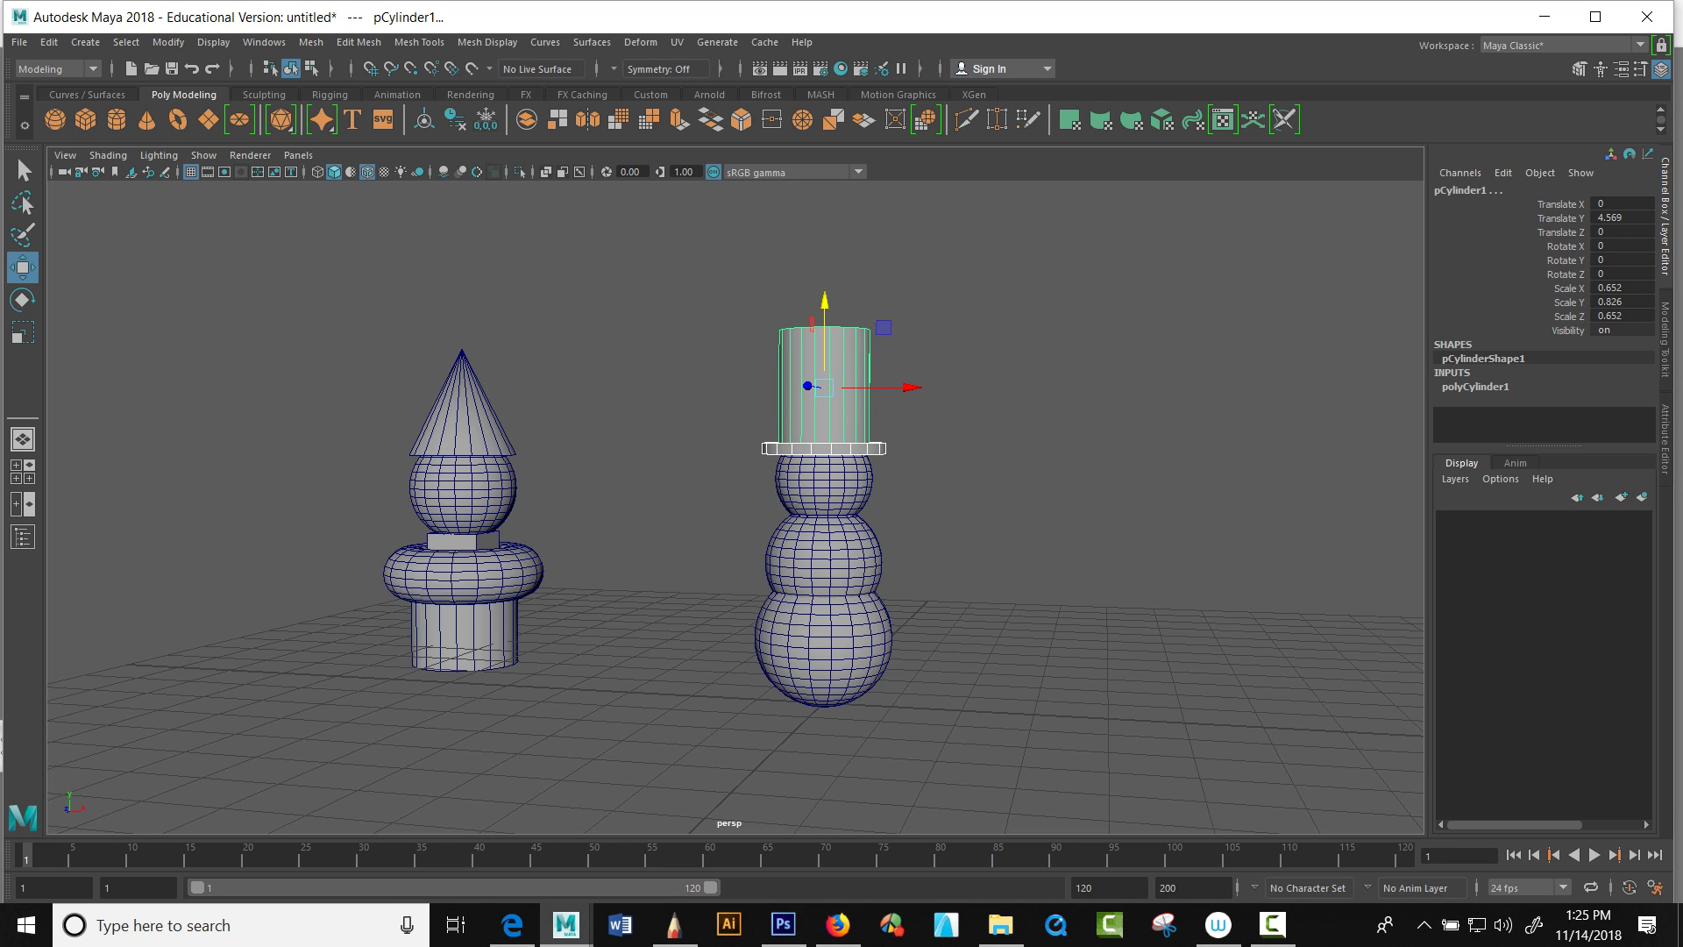
left_click(1043, 394)
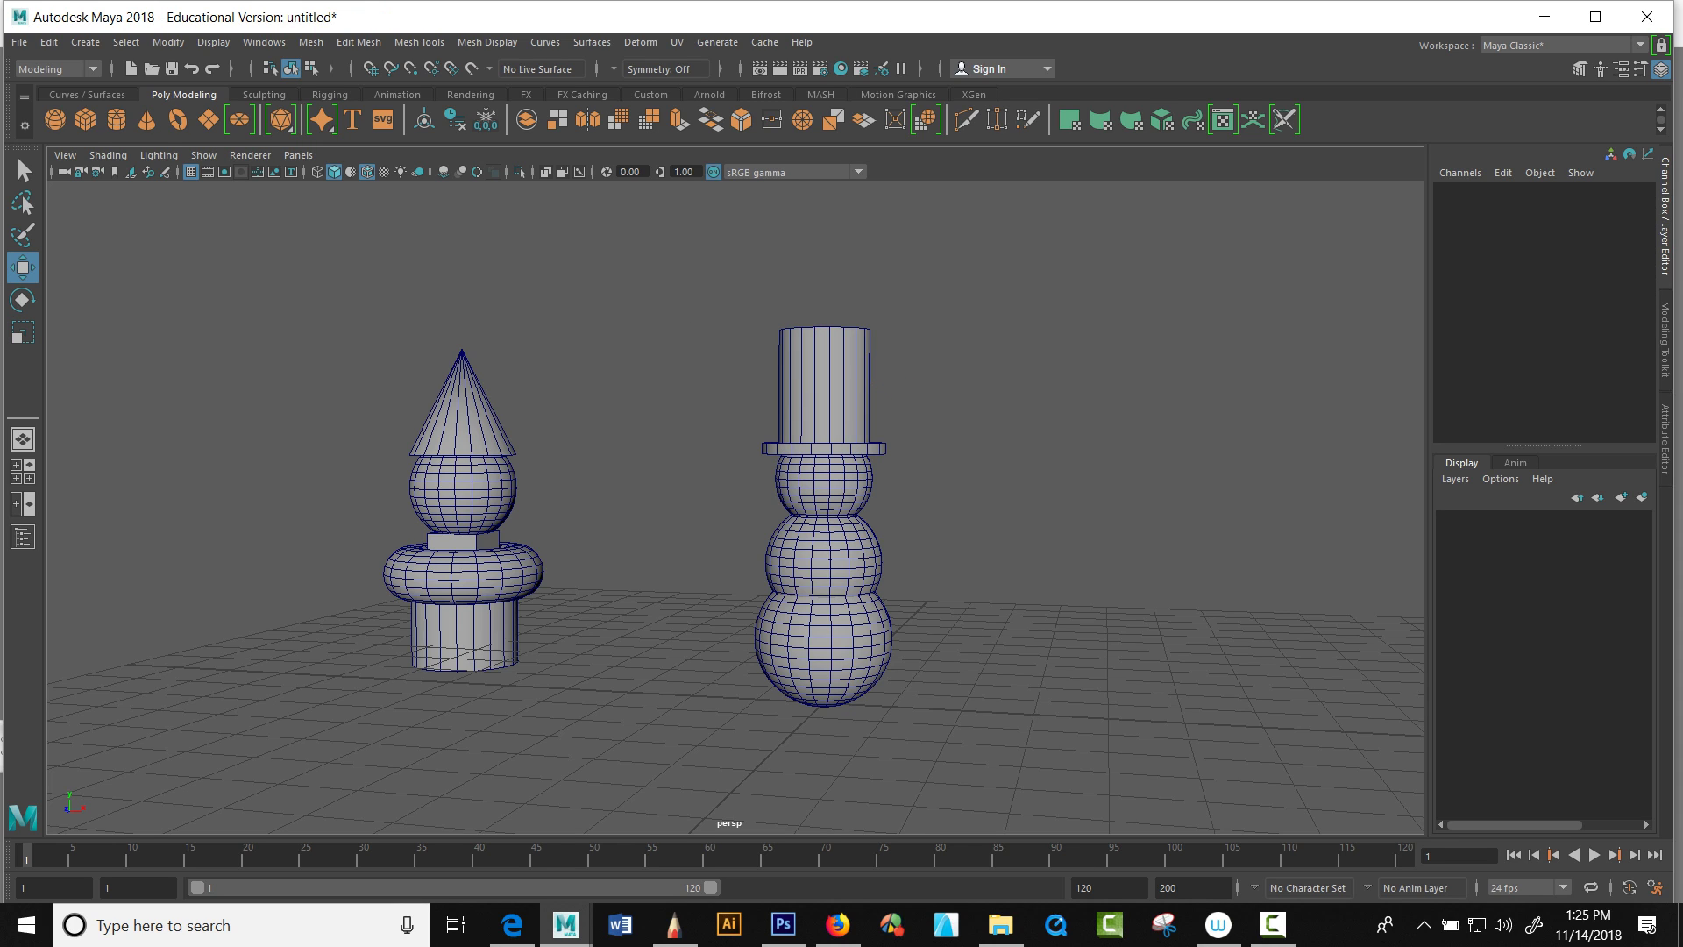
left_click(826, 386)
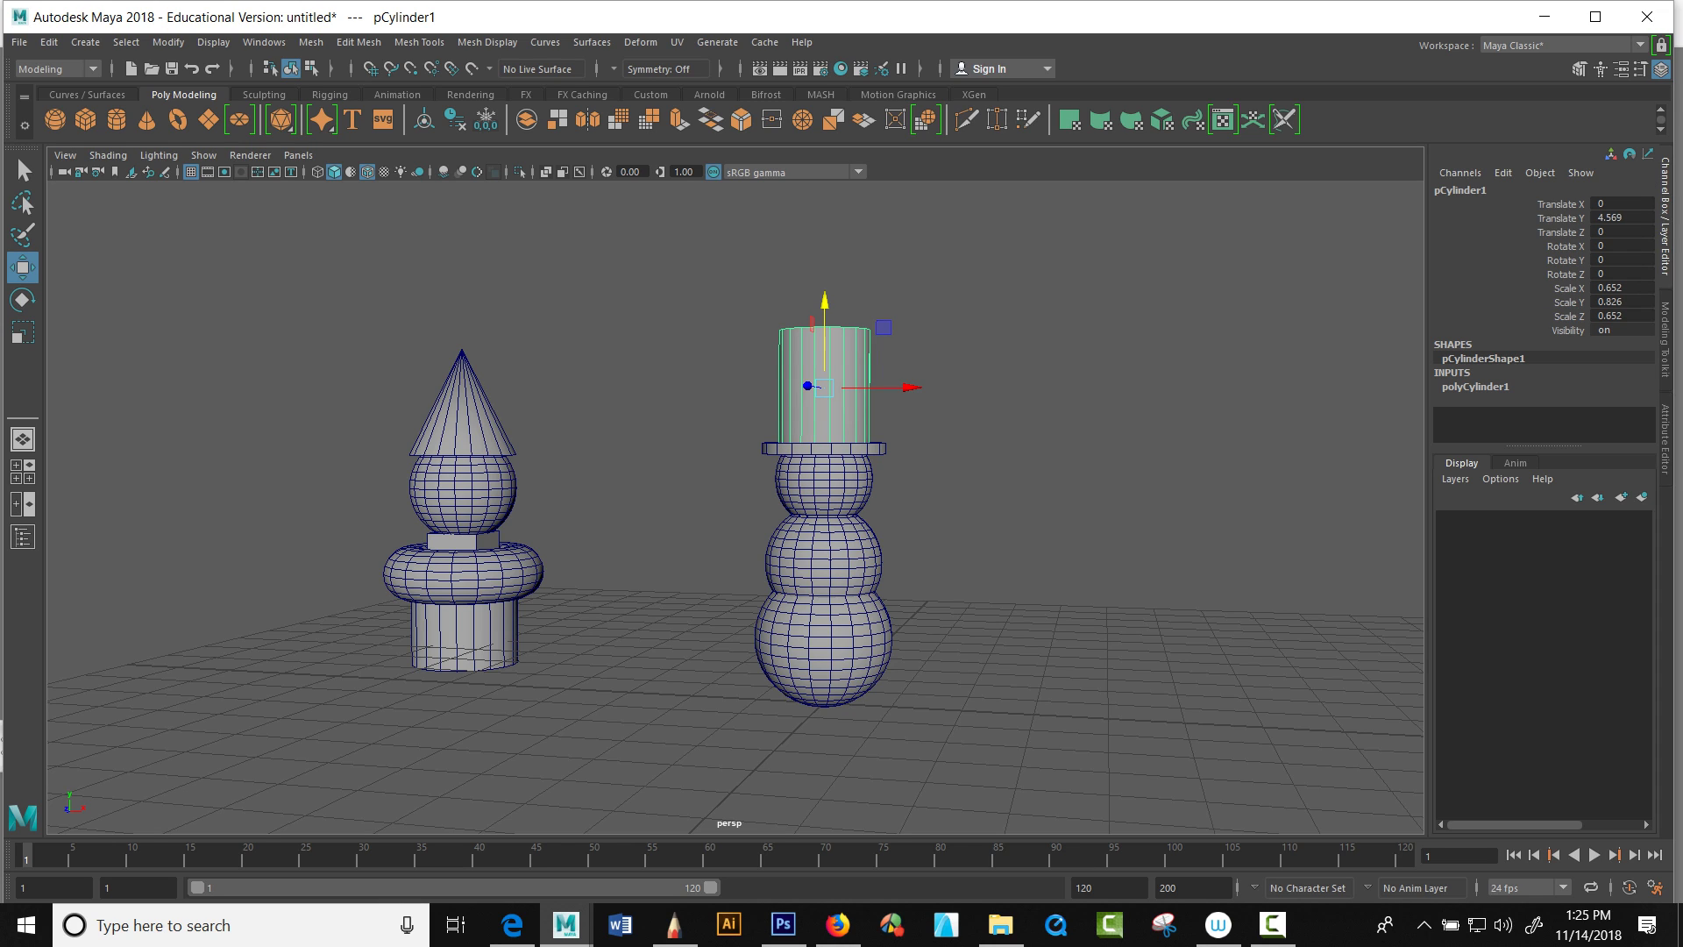
left_click(824, 448, "shift")
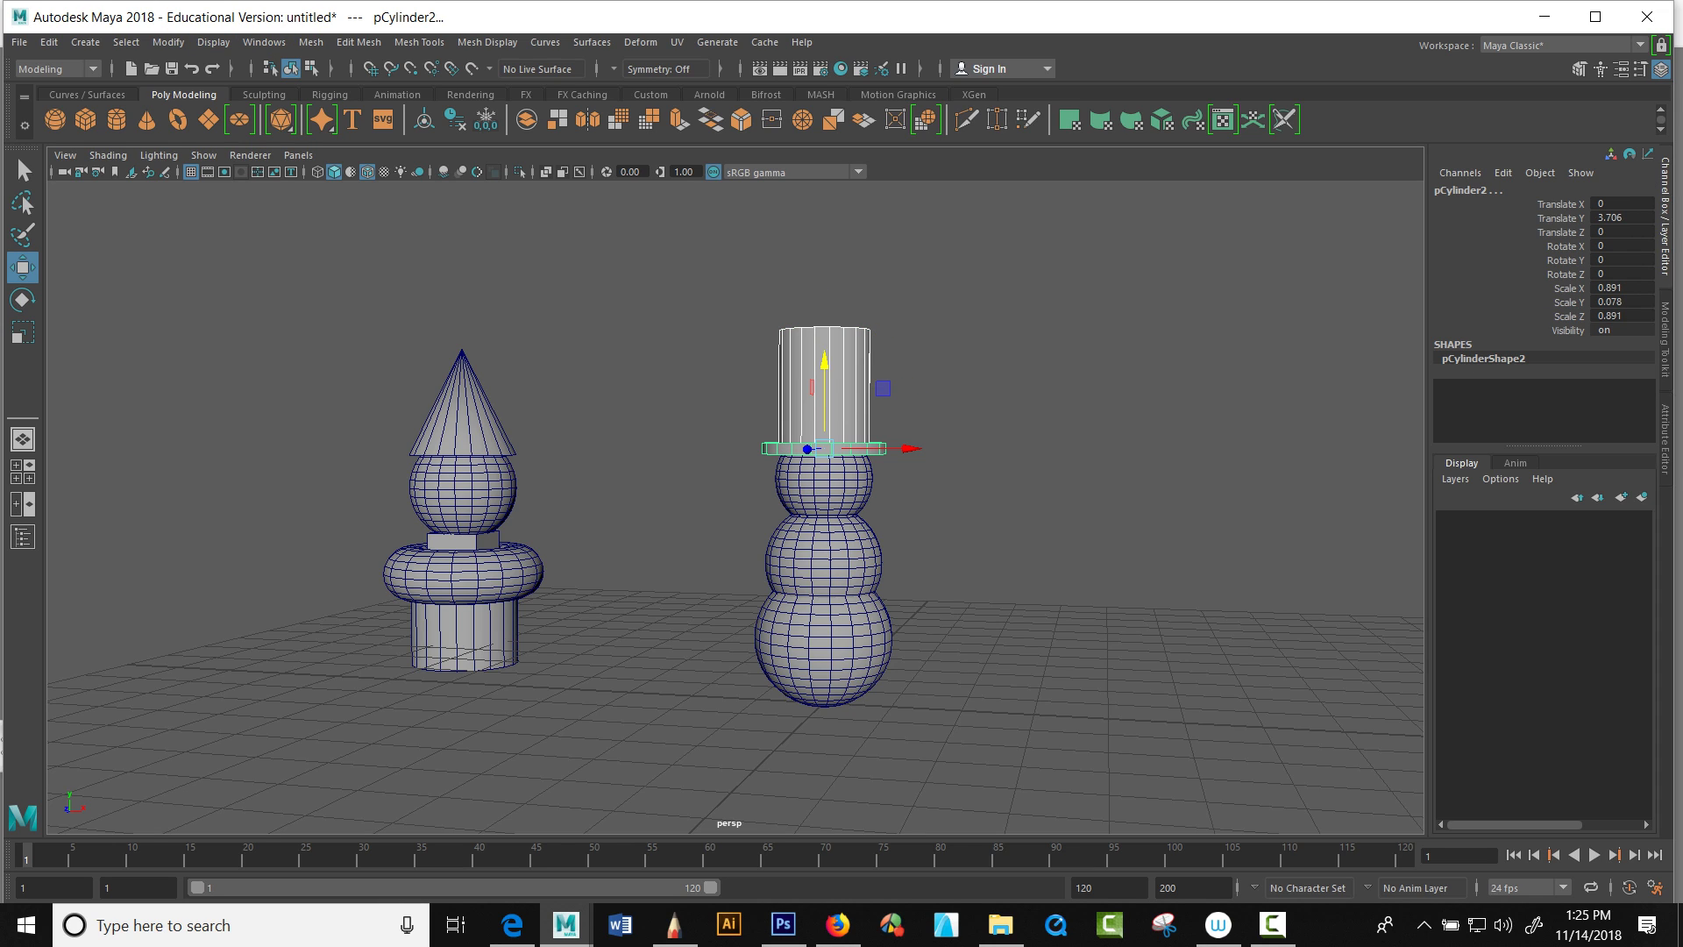
left_click(311, 42)
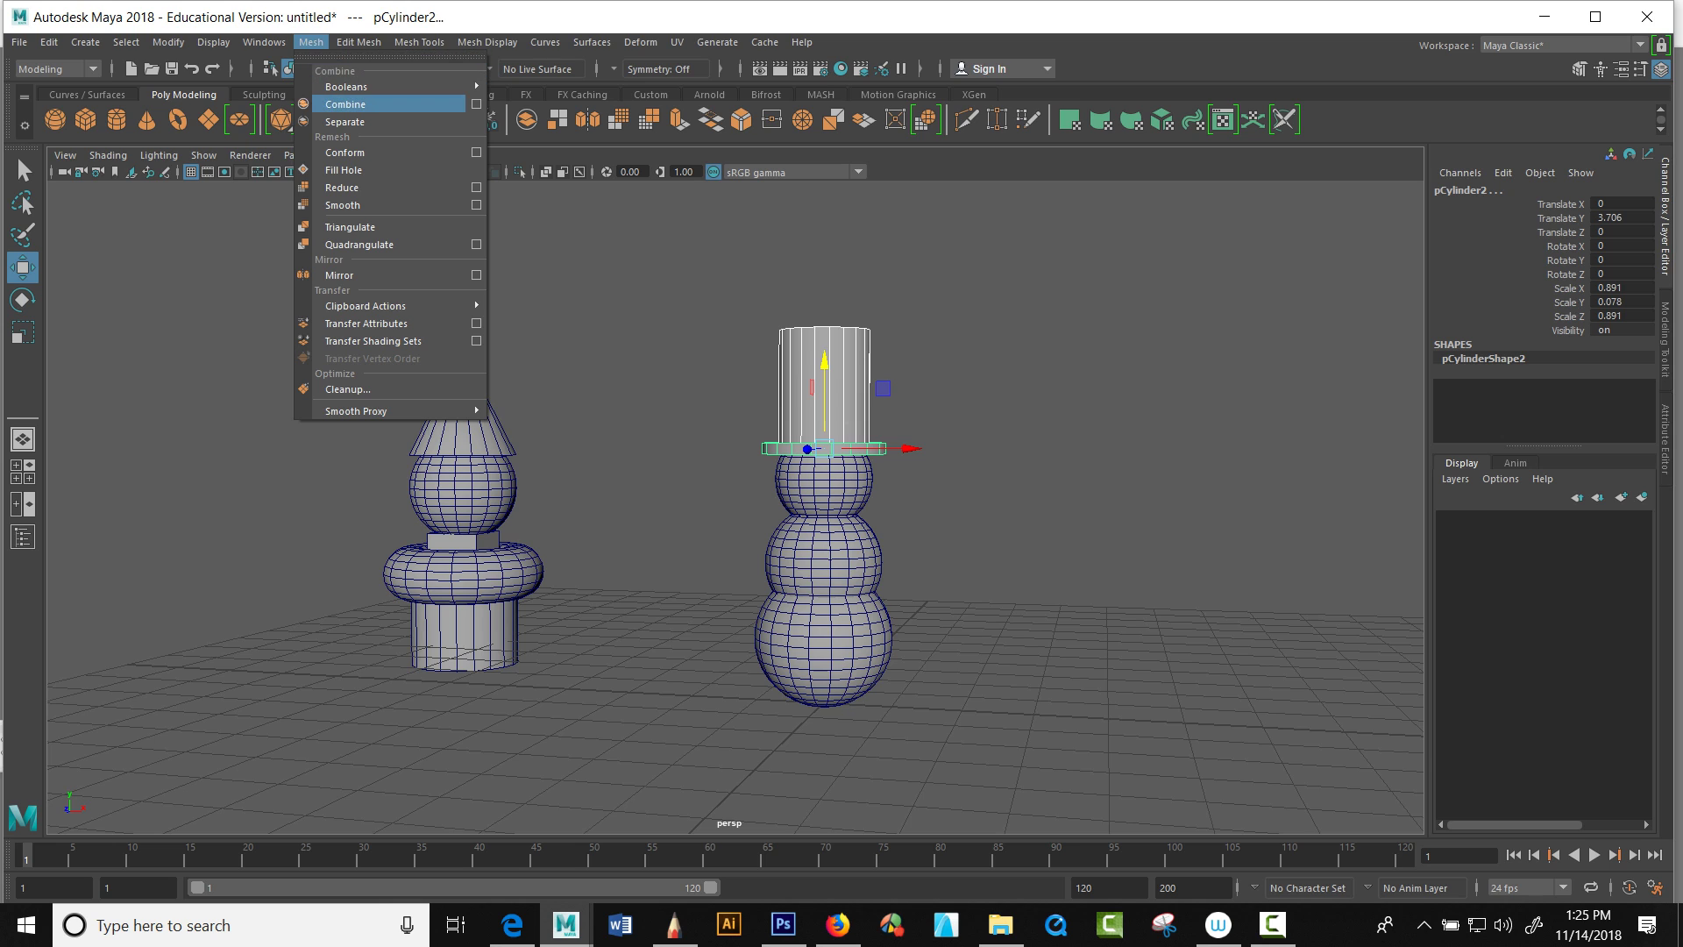
left_click(345, 104)
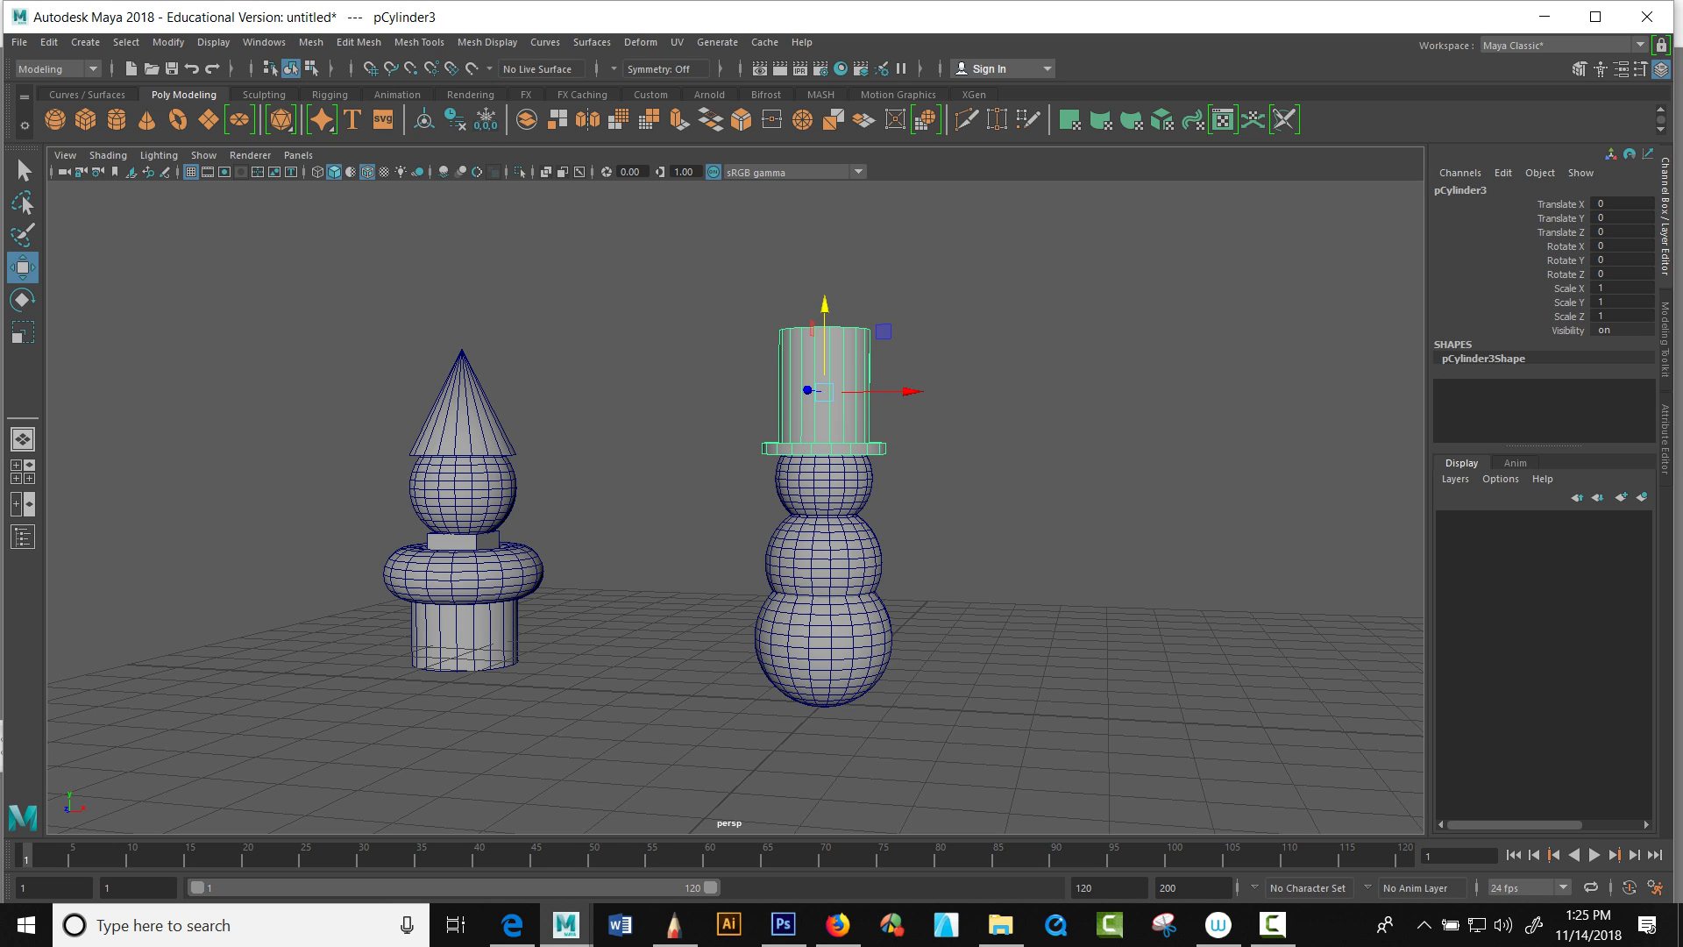
Step: Tilt the combined hat on the snowman's head to Rotate Z 10.183 and shift it along X to -0.193
left_click_drag(737, 509, 780, 504, "alt")
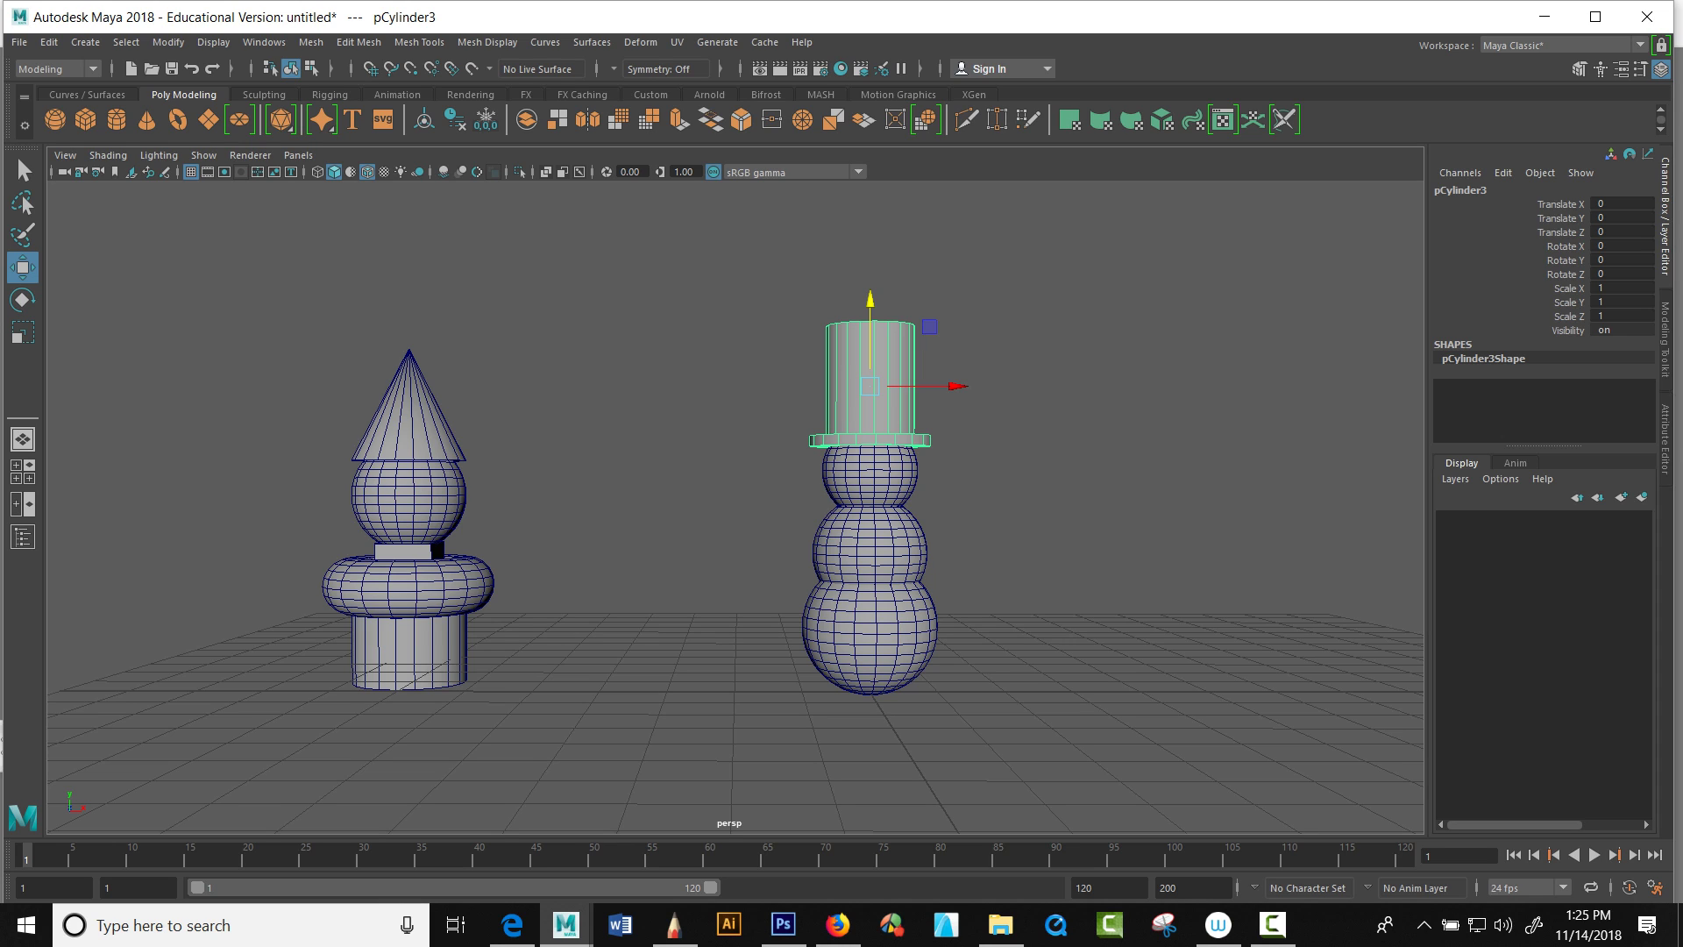
key("e")
left_click_drag(819, 328, 804, 345)
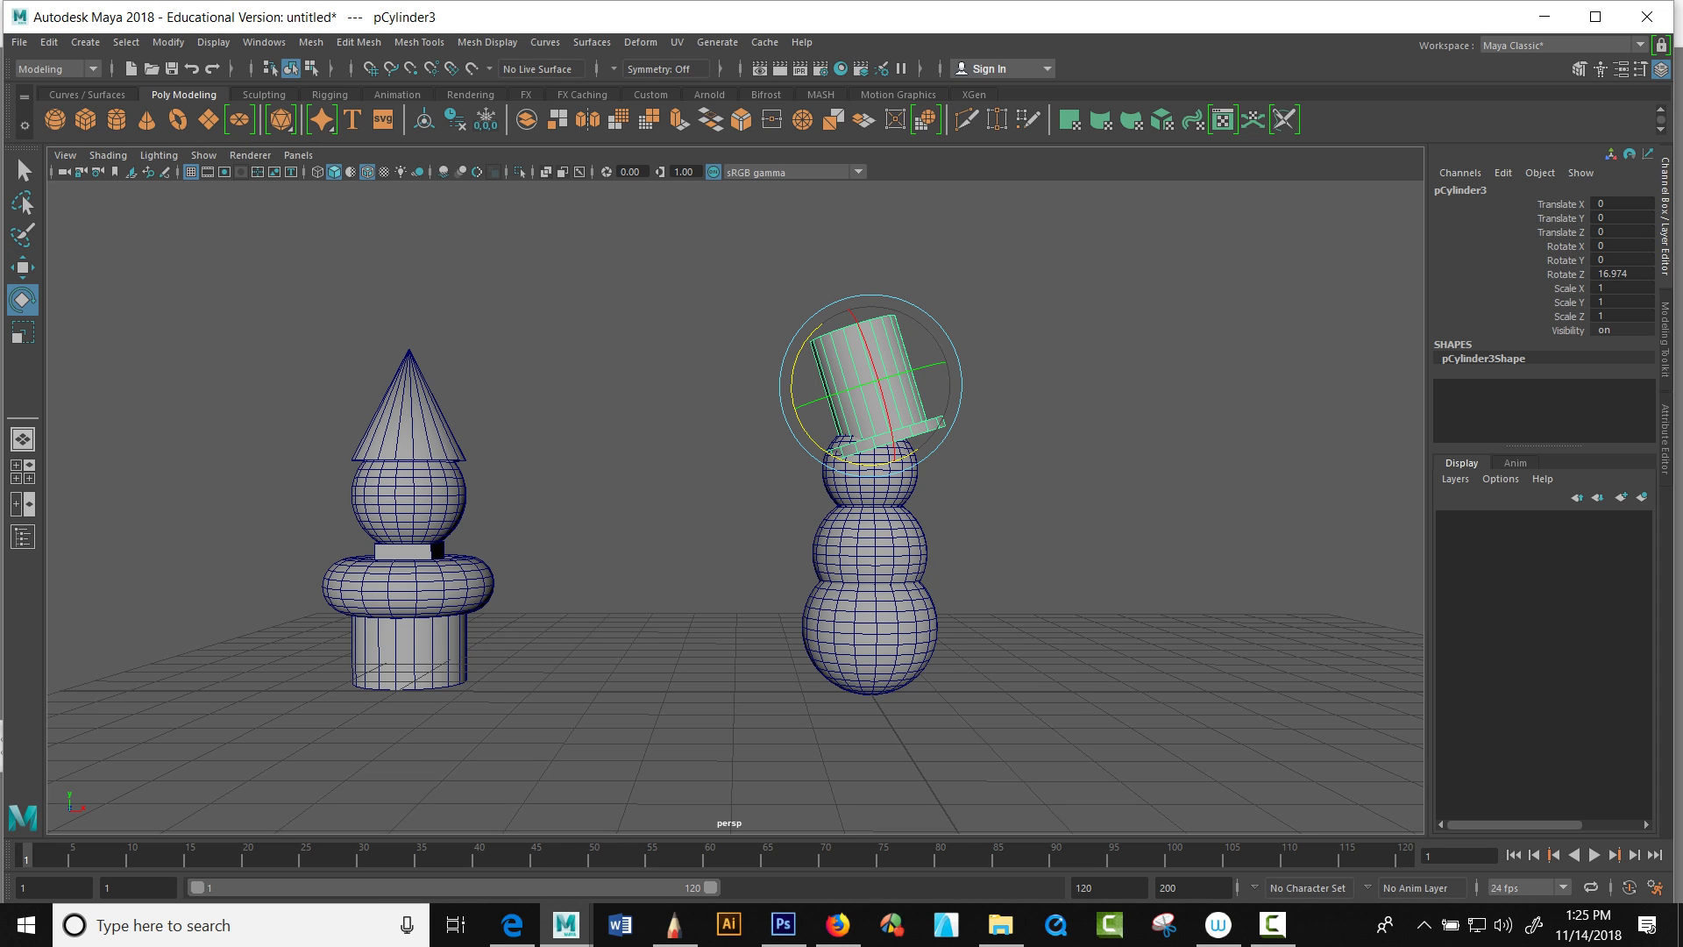
key("w")
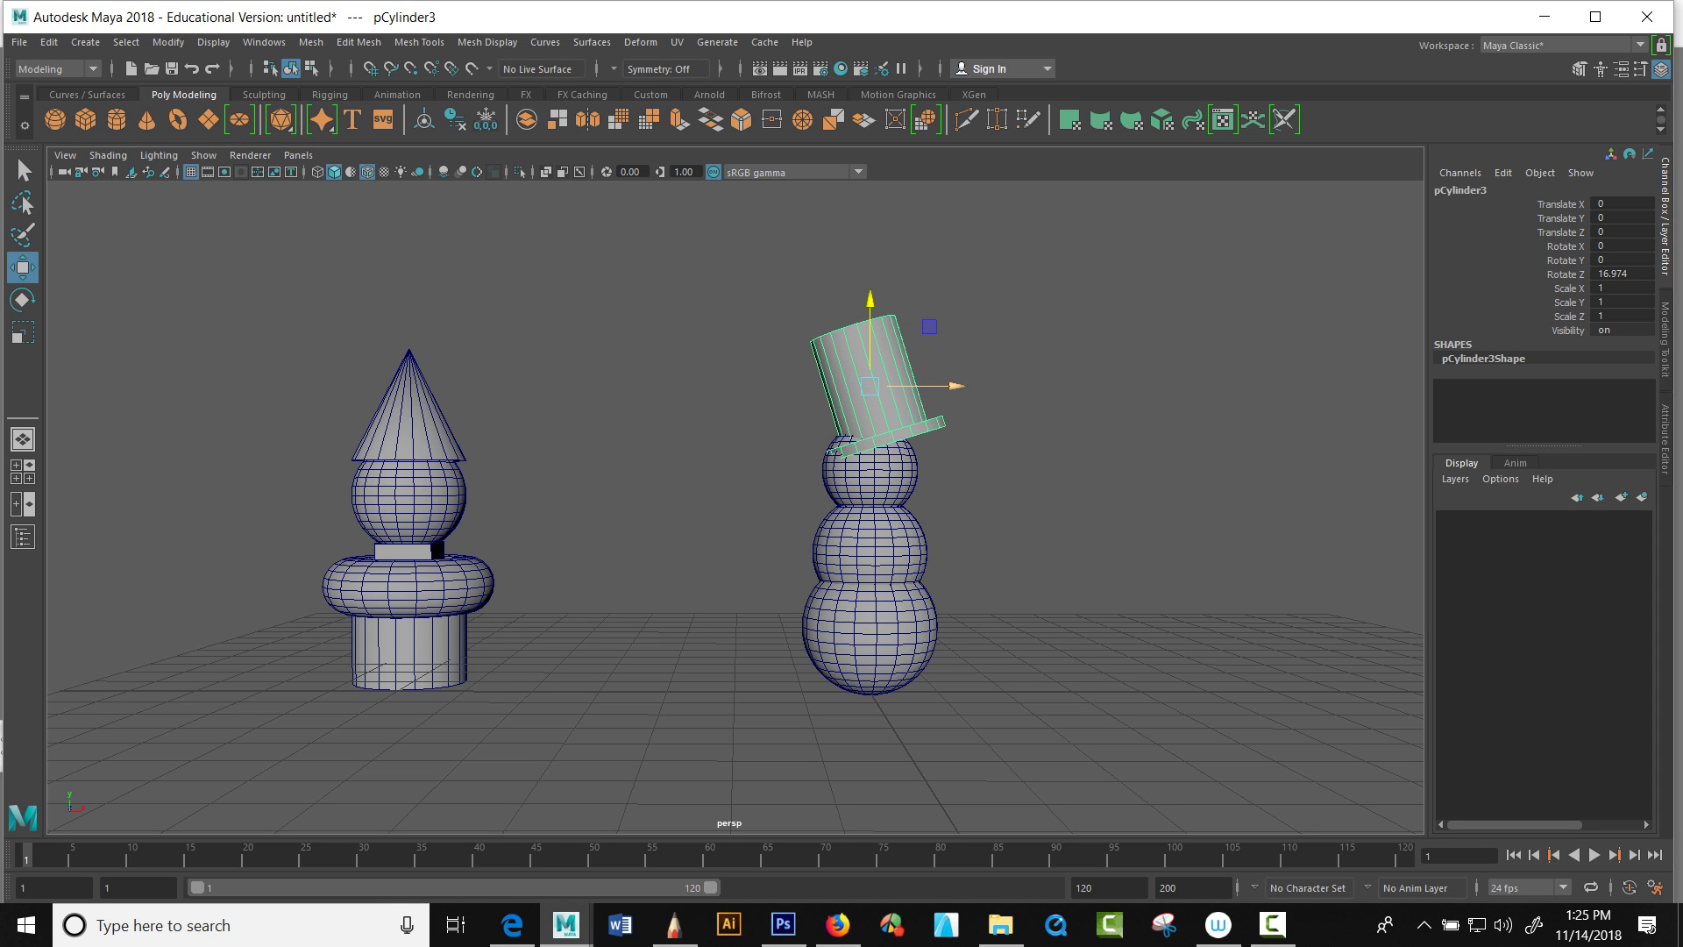
left_click_drag(959, 386, 936, 386)
key("e")
left_click_drag(777, 409, 773, 393)
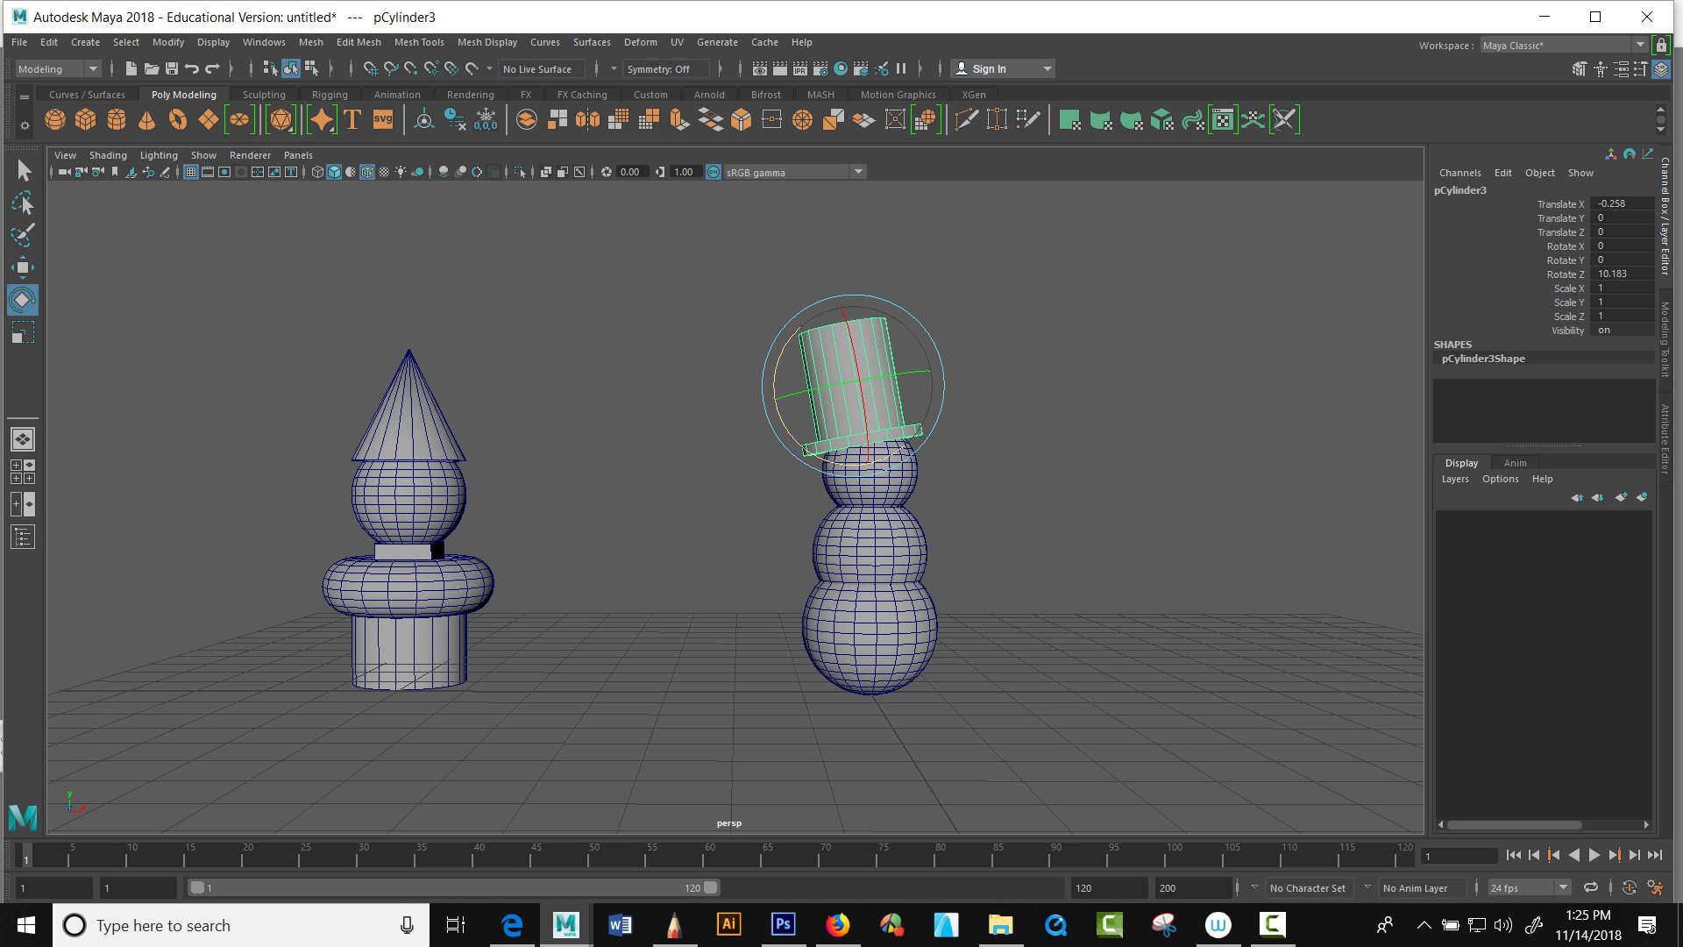
key("w")
left_click_drag(938, 386, 943, 386)
scroll(943, 386, "down", 4)
scroll(734, 500, "up", 3)
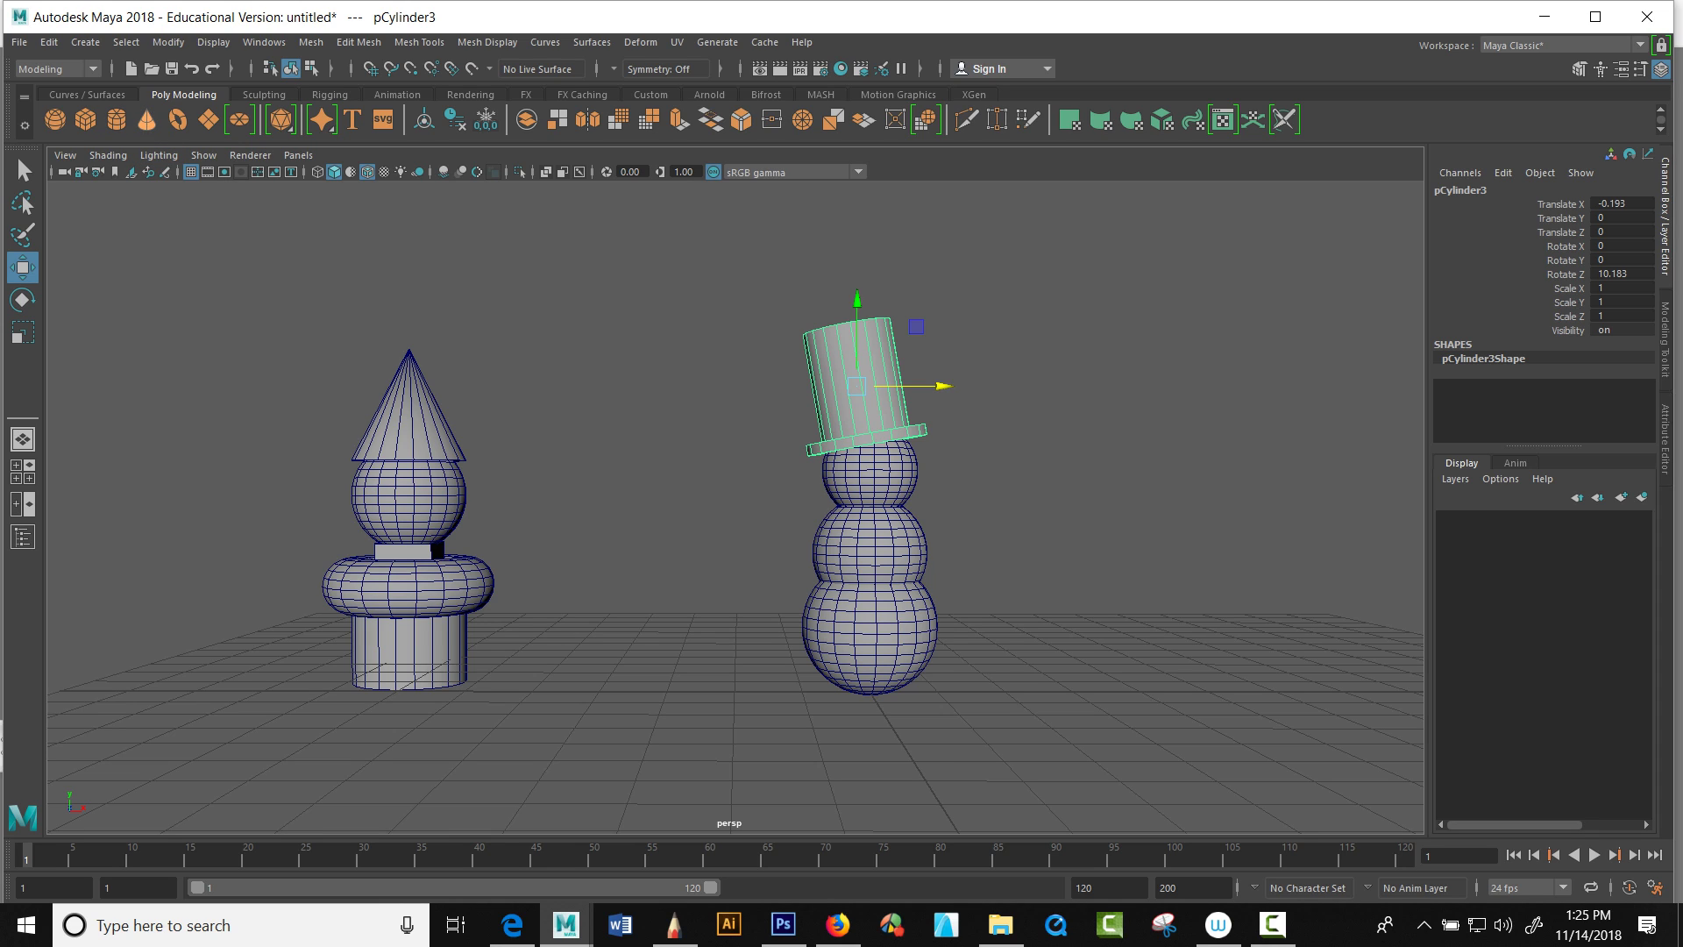
Step: Create a polygon cone for the nose and set its Rotate X to 90
left_click(147, 119)
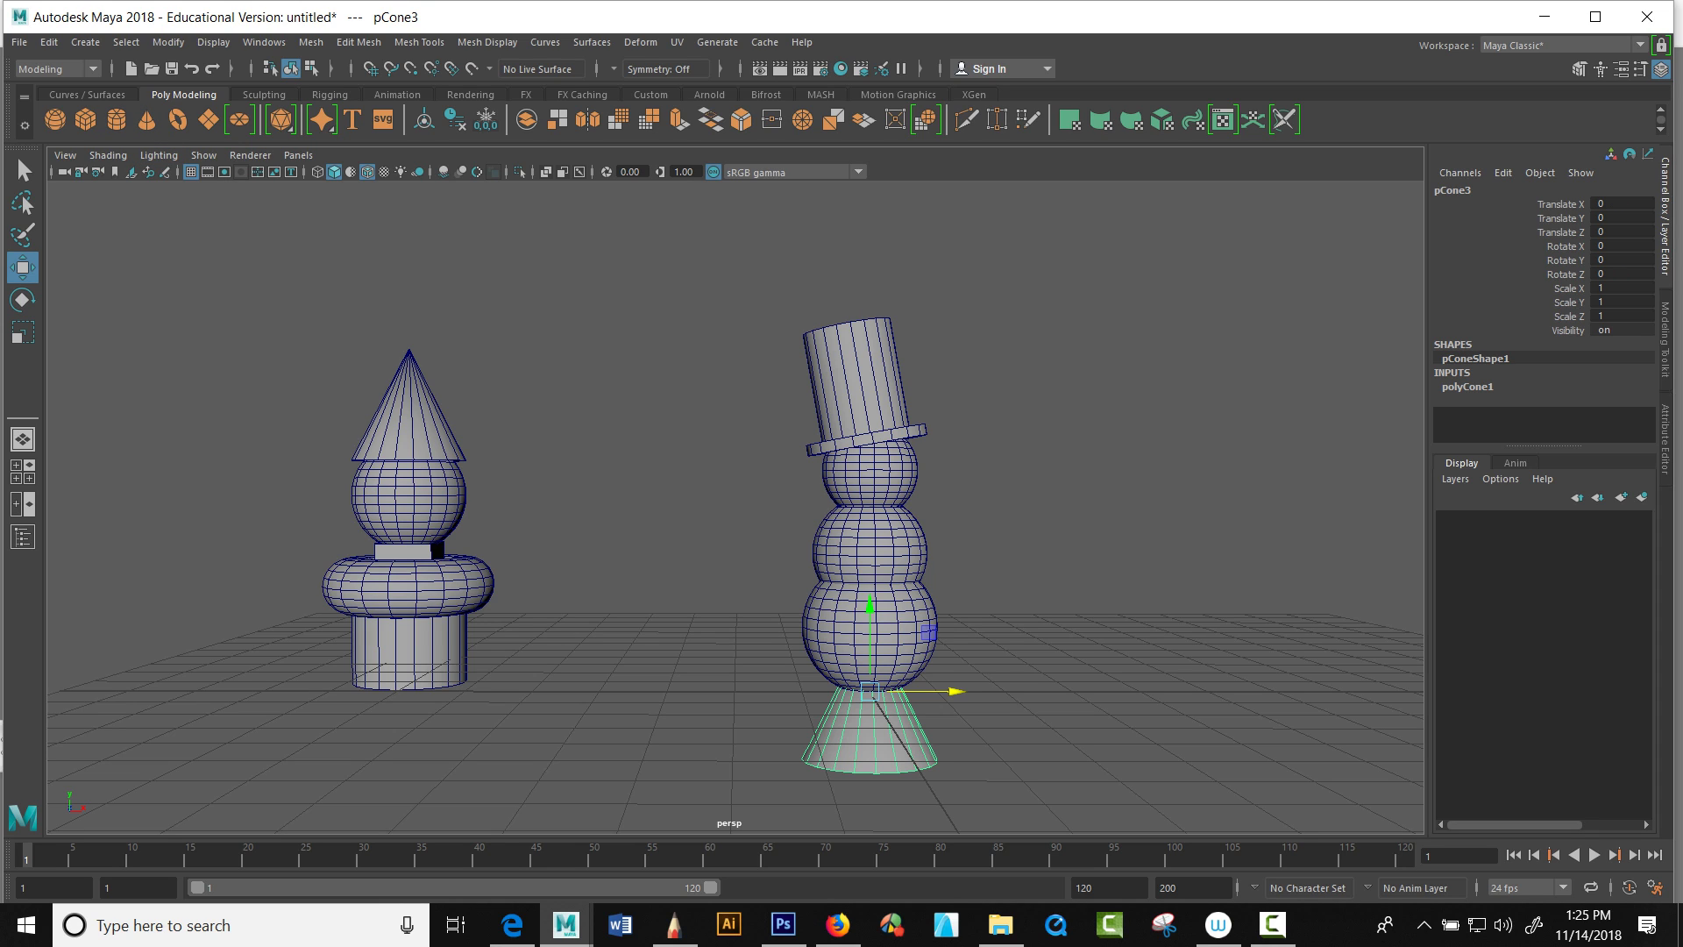
key("e")
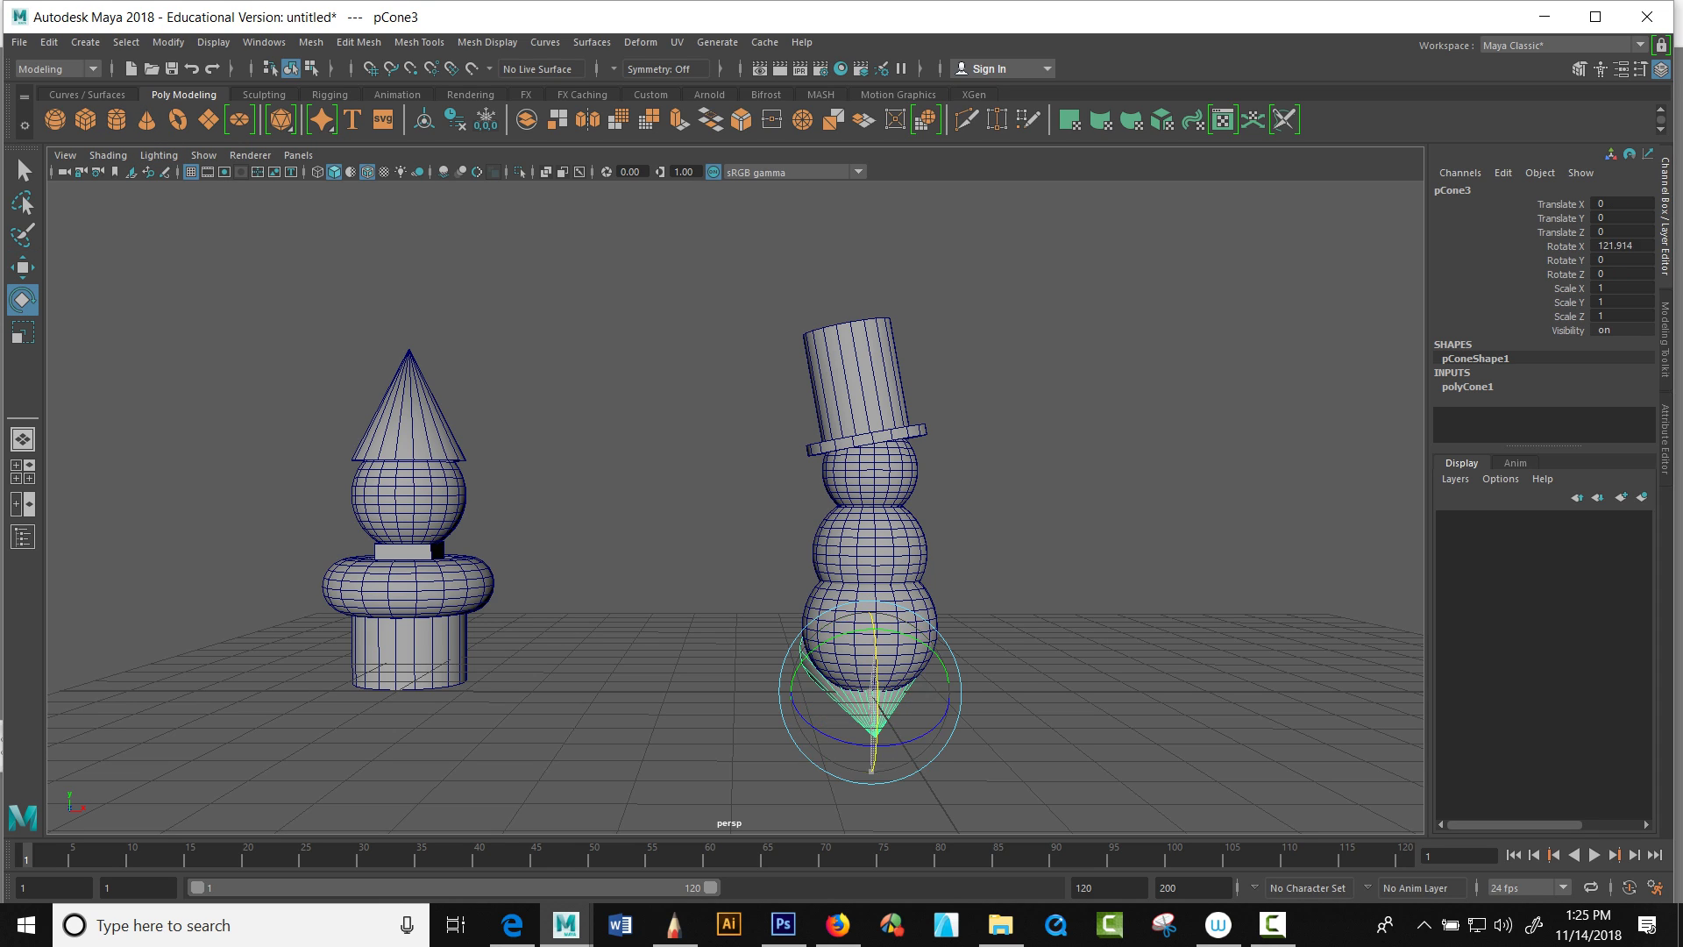
left_click_drag(872, 772, 875, 662)
left_click(1622, 246)
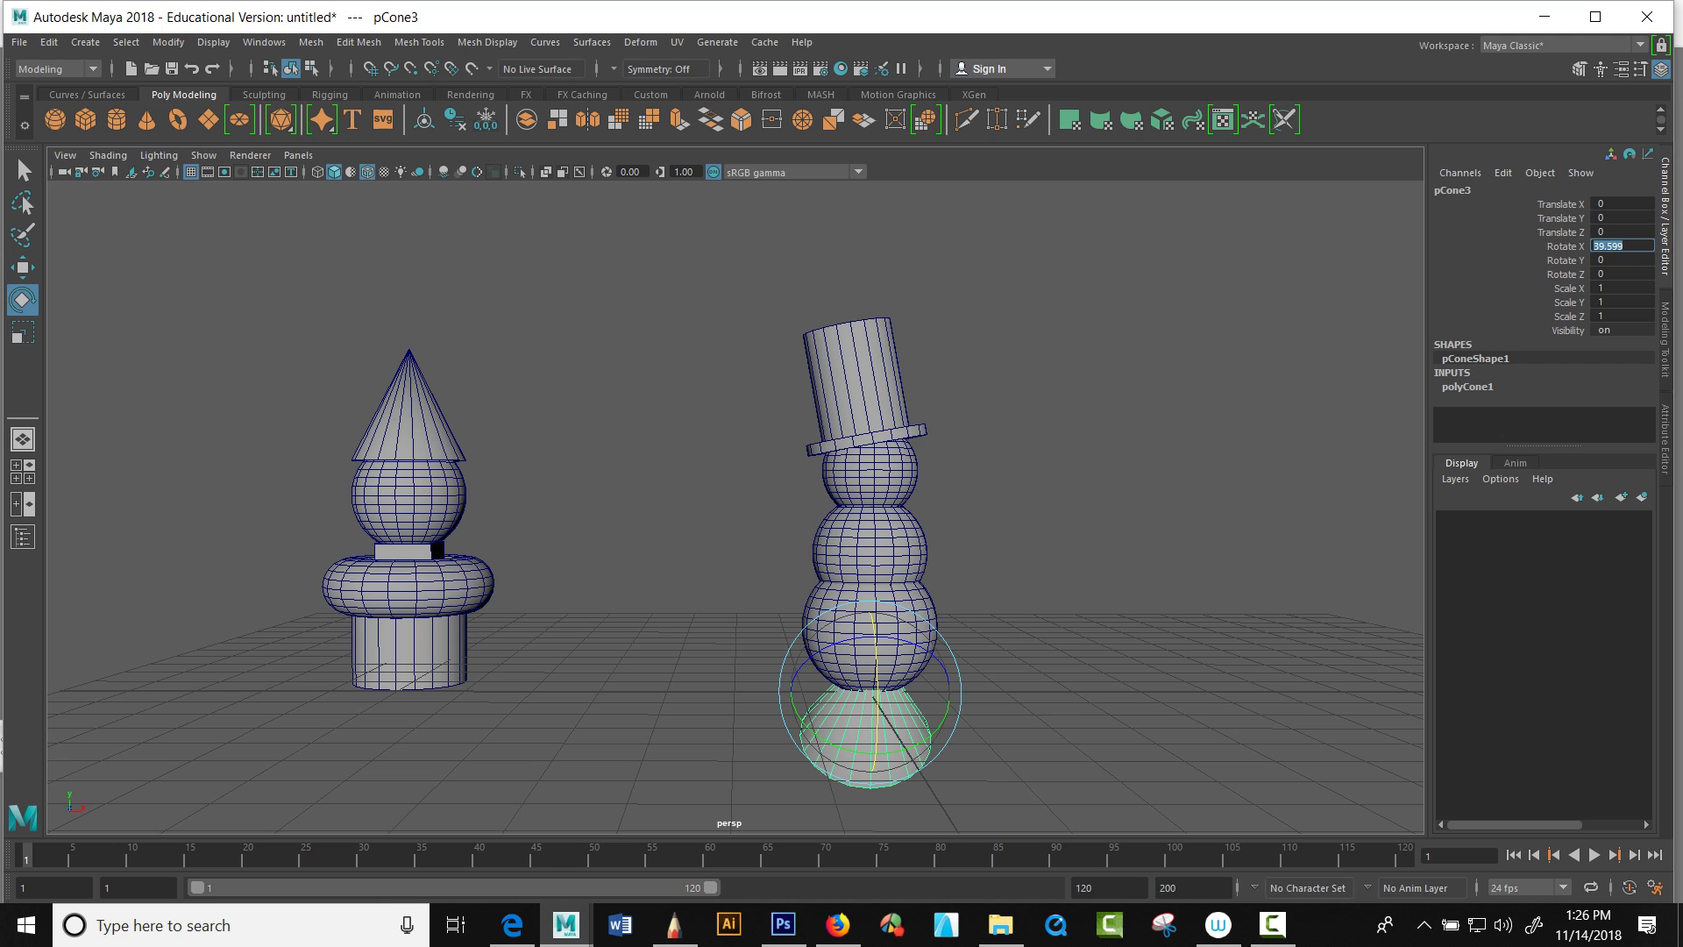
type("90")
key("Return")
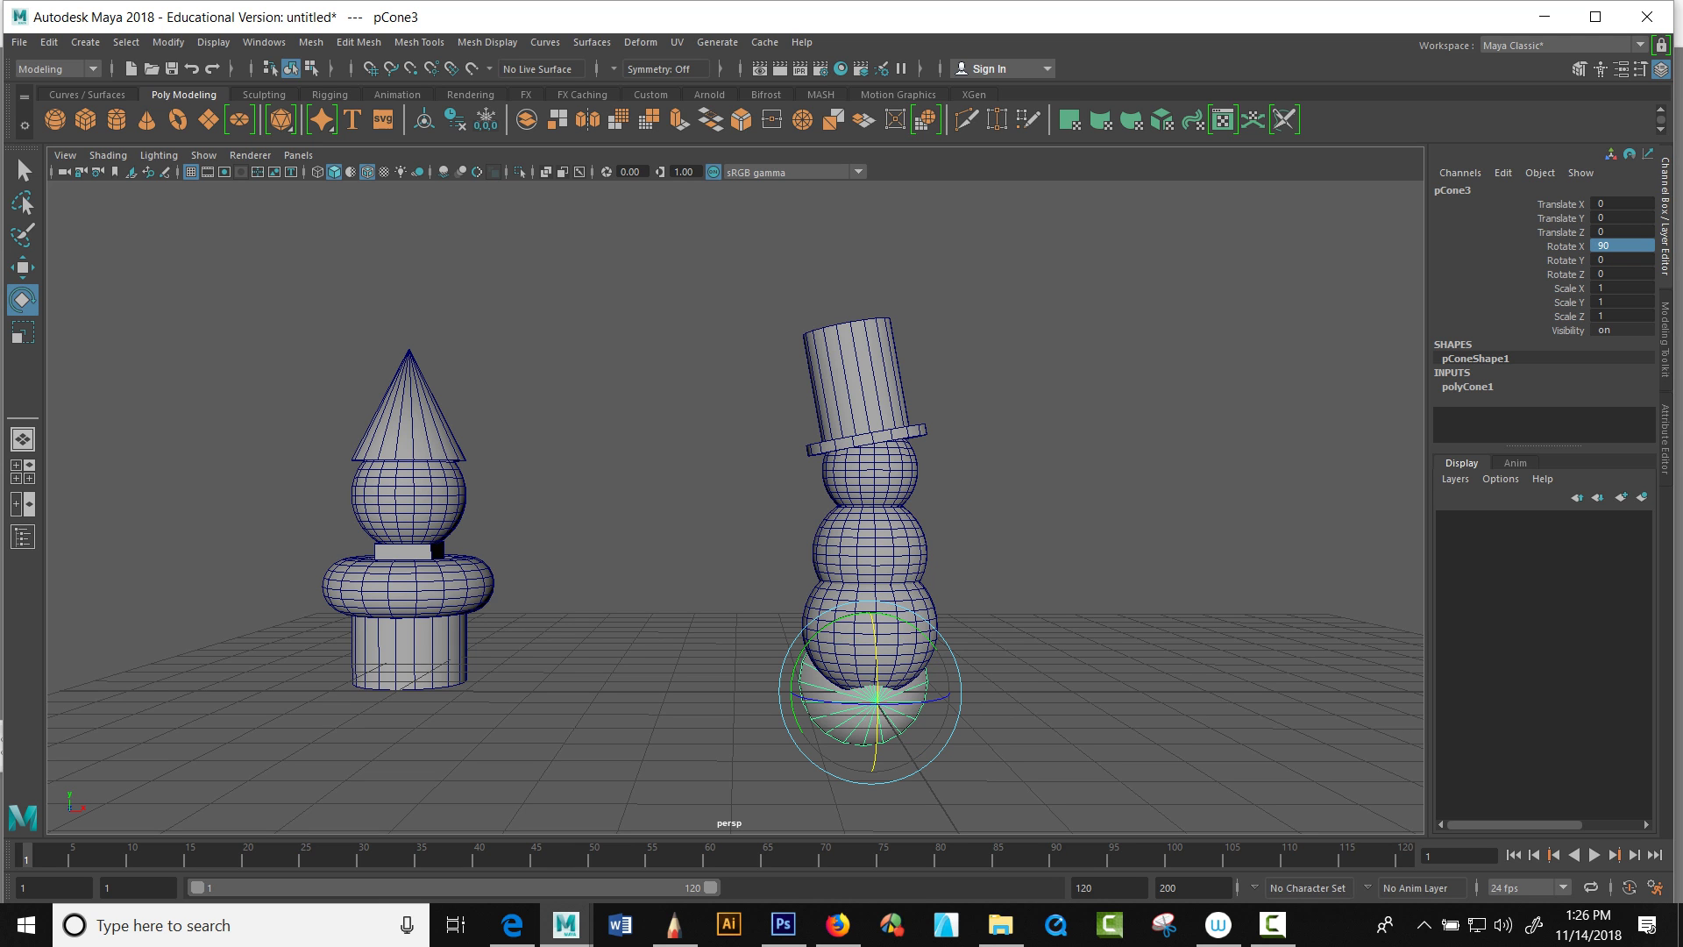
Step: Move the cone in front of the snowman to Z 1.624 and raise it to Y 2.933
left_click_drag(684, 491, 846, 566, "alt")
key("w")
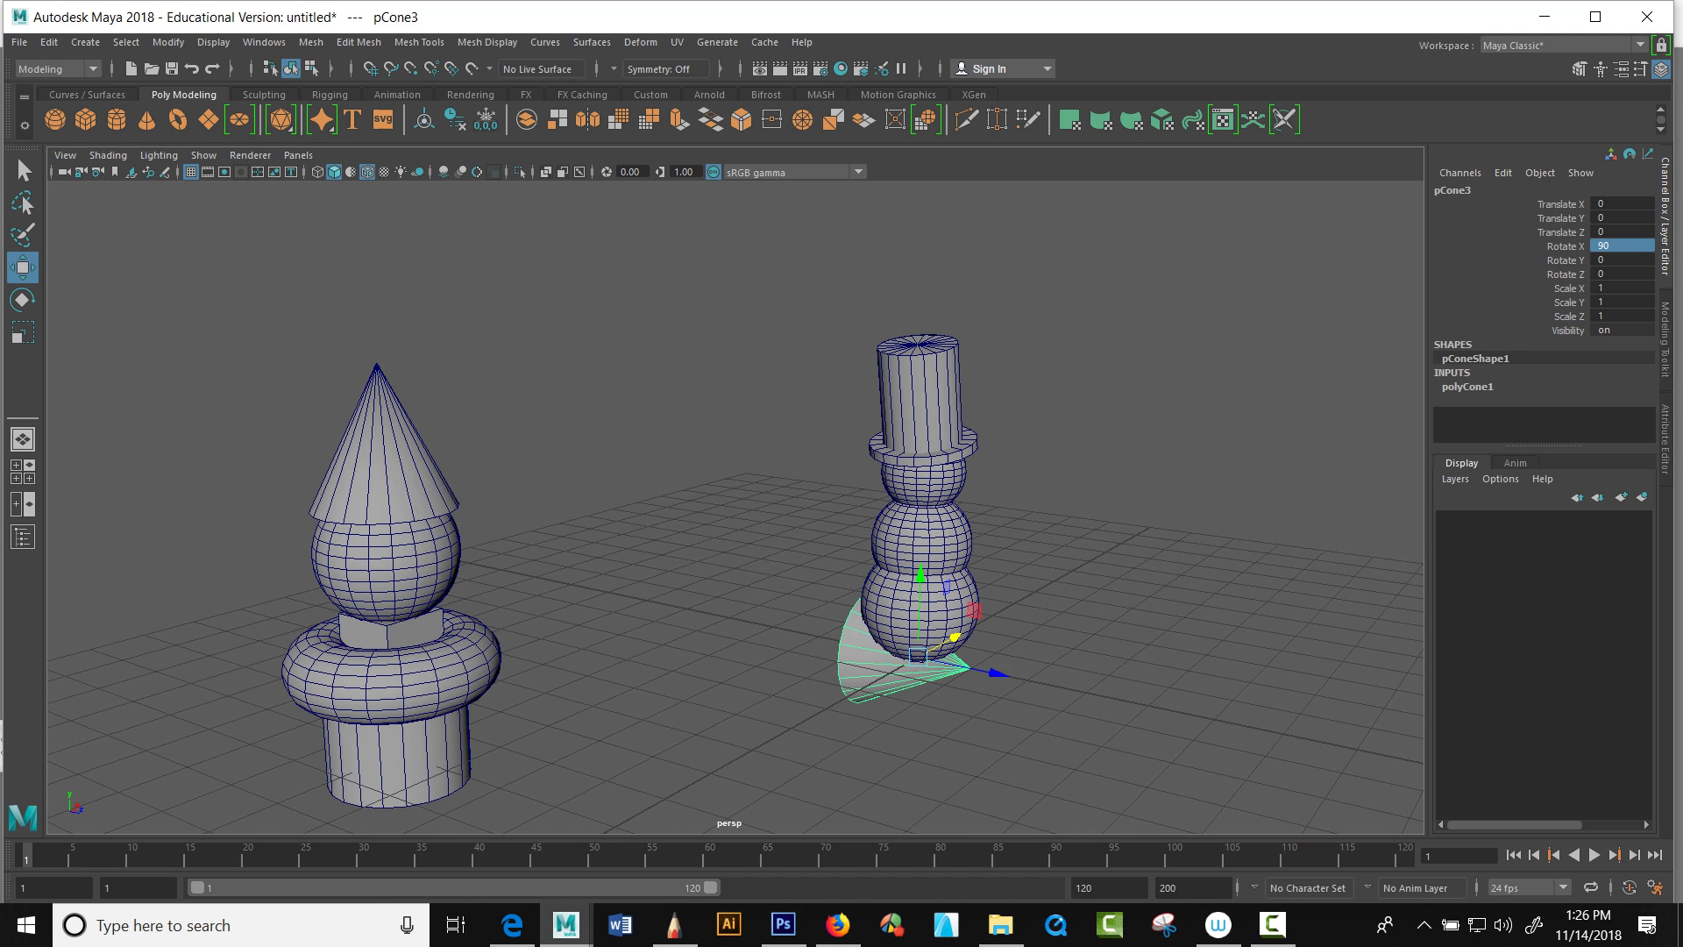
left_click_drag(991, 675, 1090, 692)
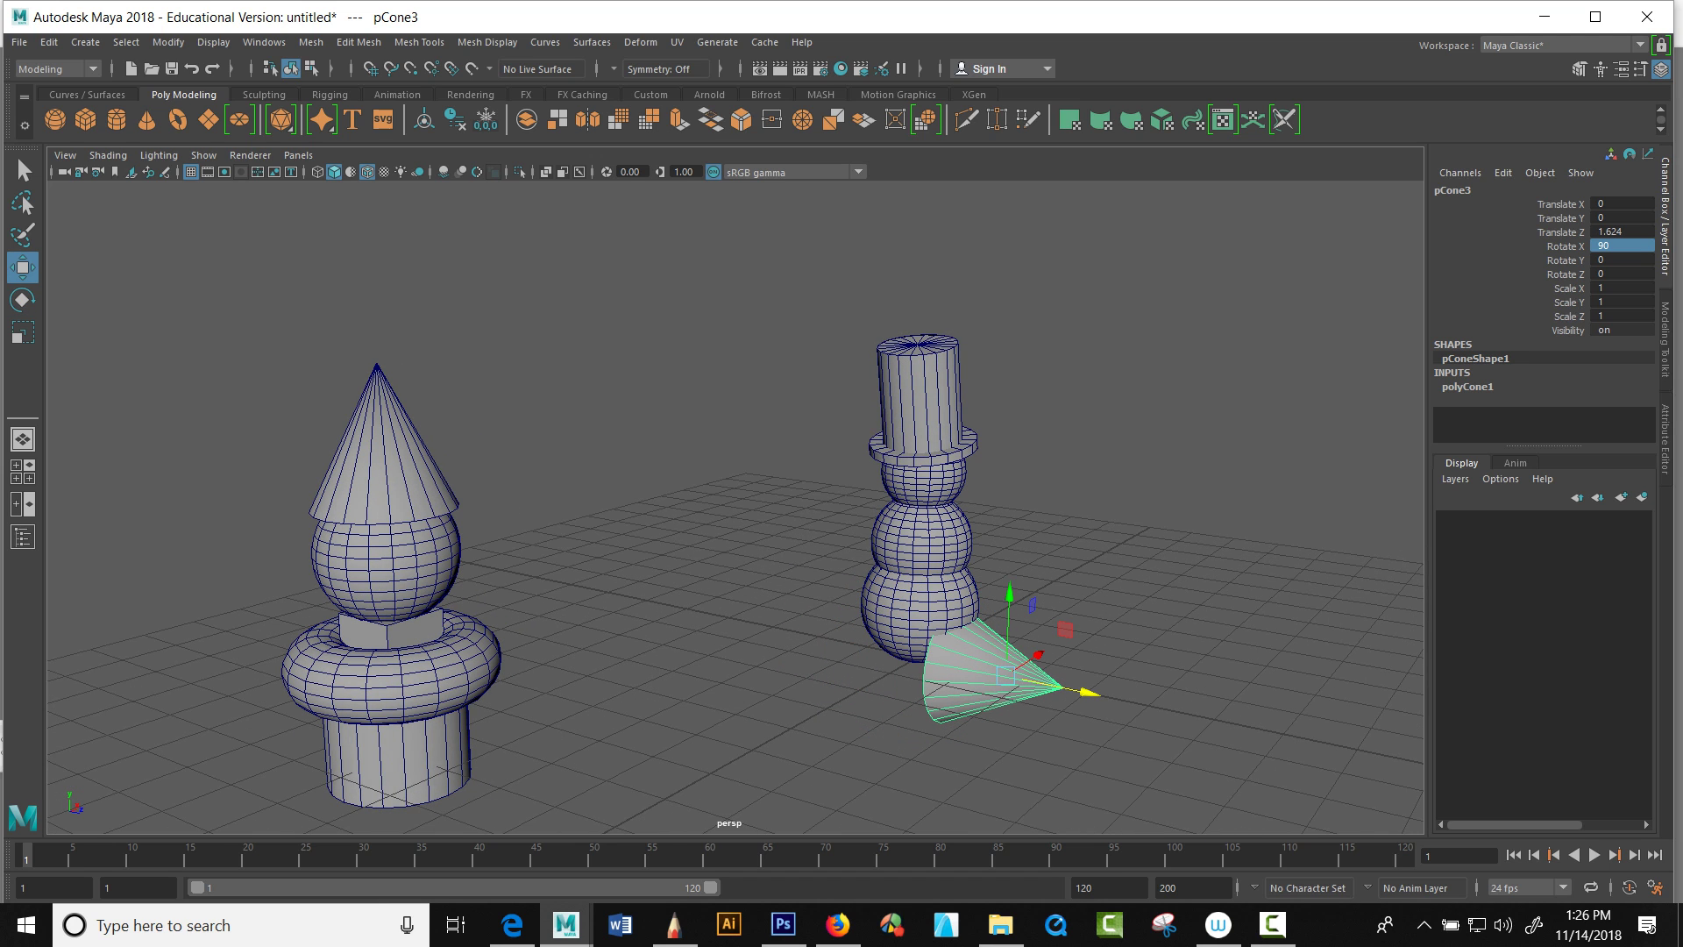
left_click_drag(1010, 613, 833, 429)
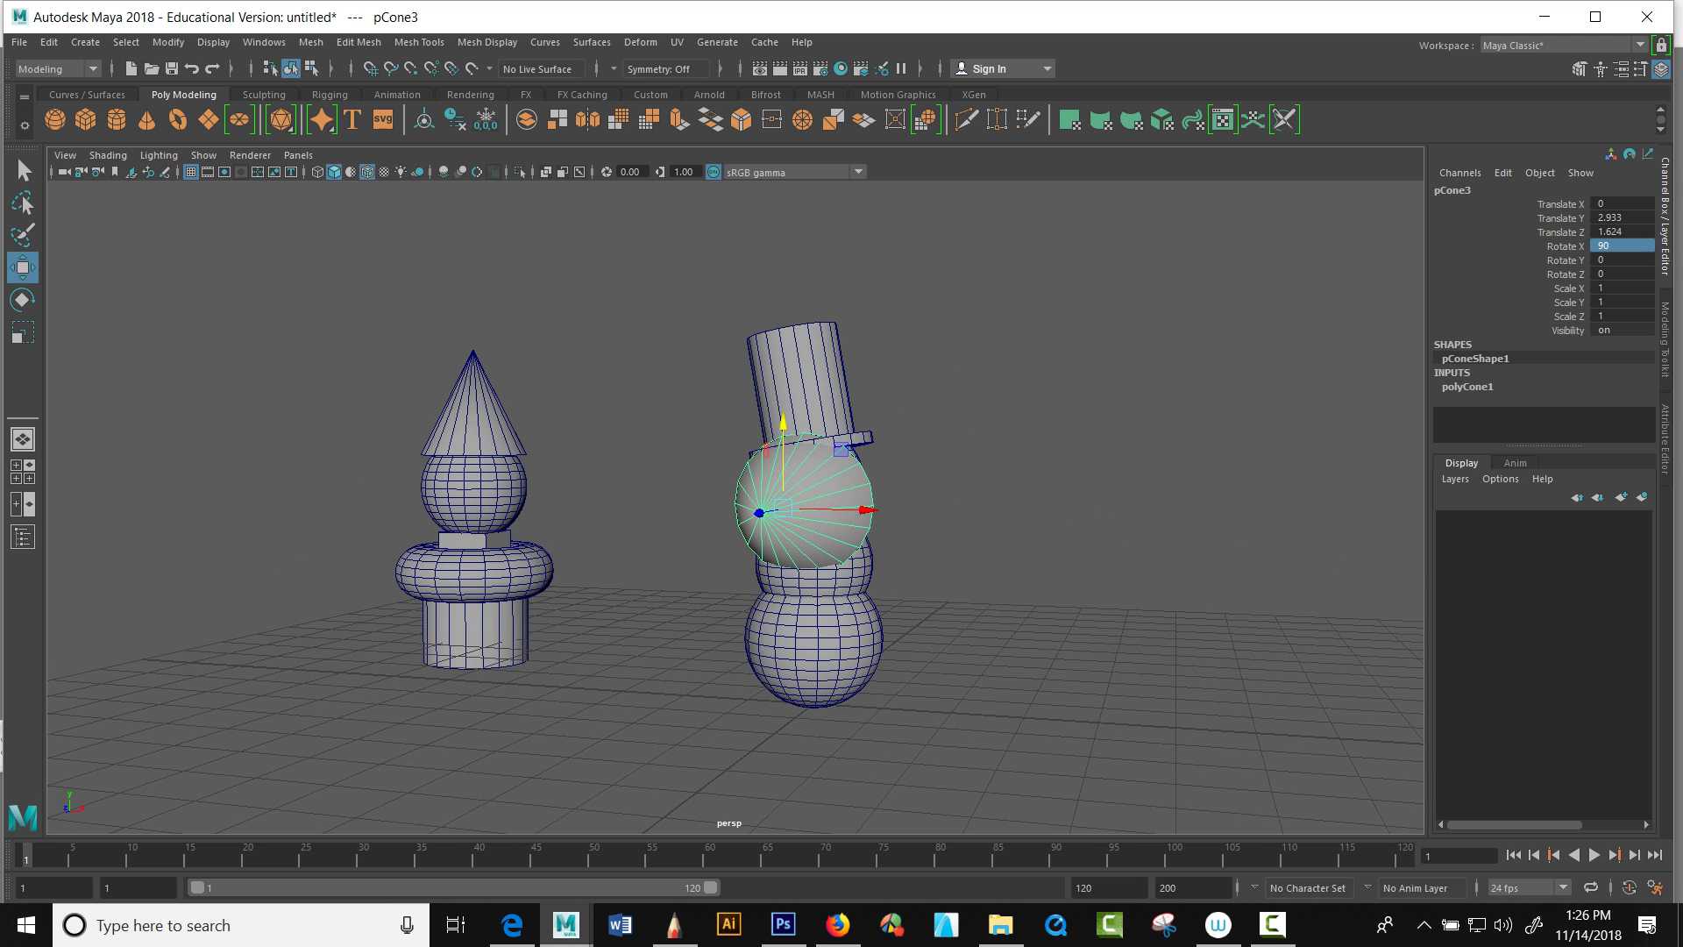
Step: Scale the nose cone to 0.154 in X and Z and 0.334 in Y, and place it on the head at Y 3.327, Z 0.965
key("r")
left_click_drag(842, 491, 496, 574, "alt")
left_click(653, 545)
left_click_drag(607, 552, 561, 568)
right_click_drag(562, 568, 675, 570, "alt")
left_click_drag(561, 570, 623, 568, "alt")
middle_click_drag(622, 568, 1052, 451, "alt")
right_click_drag(1052, 451, 1130, 451, "alt")
left_click_drag(770, 429, 728, 444)
key("w")
left_click_drag(816, 356, 750, 372)
left_click_drag(906, 372, 1077, 342)
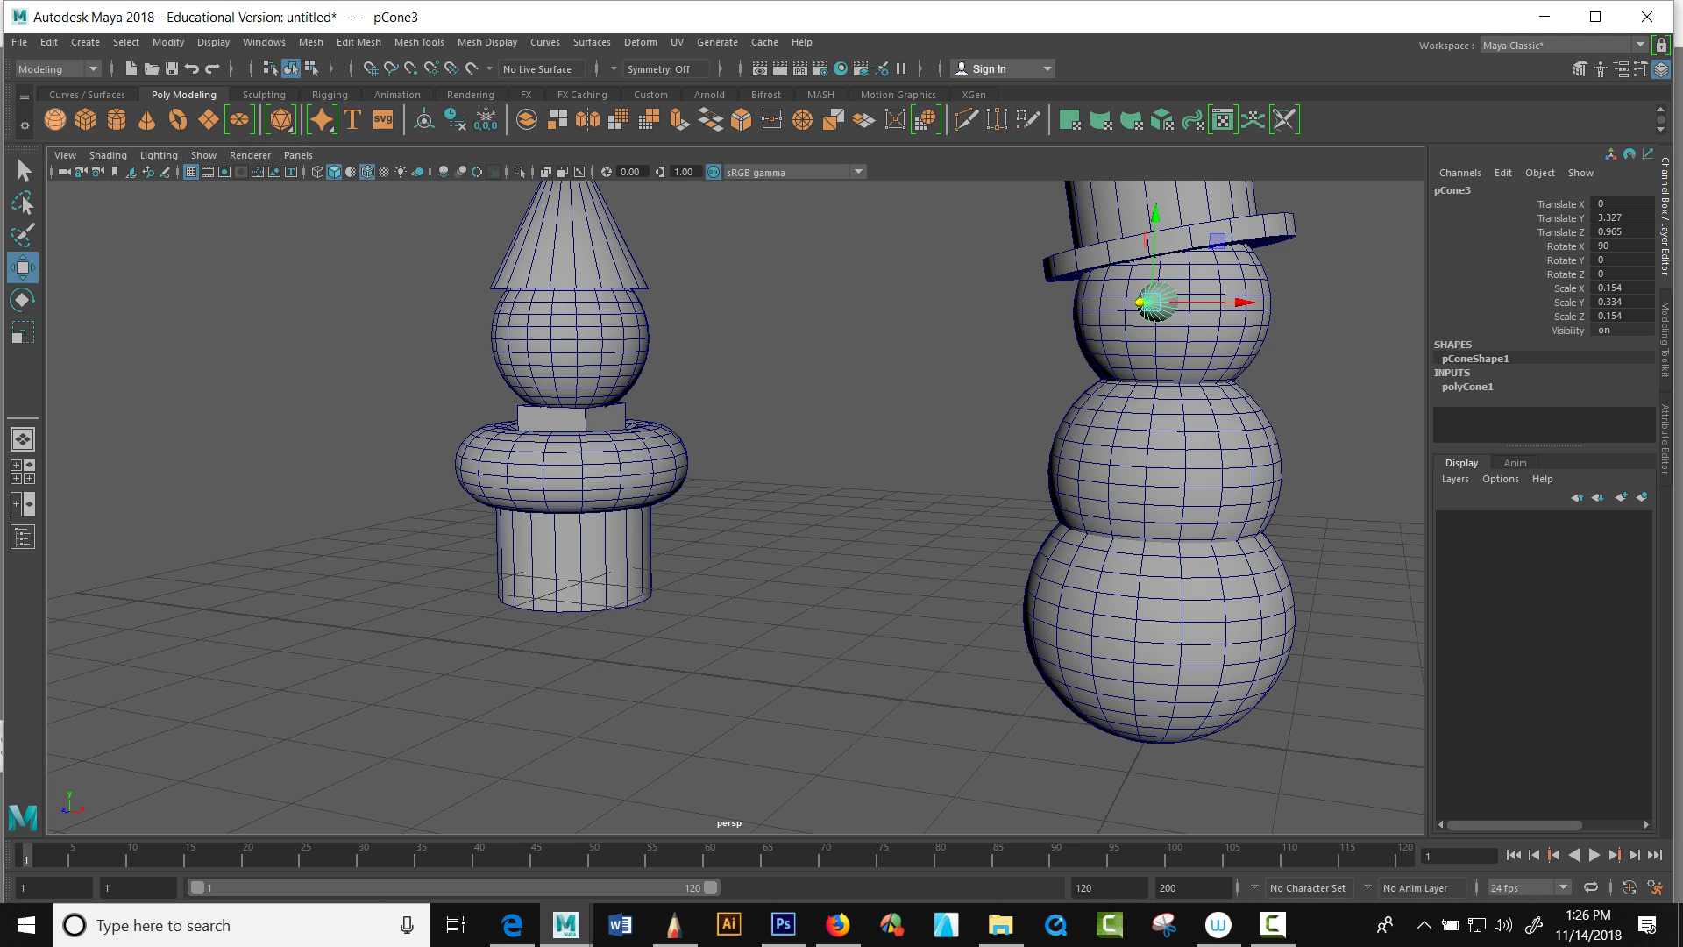
Step: Create a polygon sphere for an eye and set its radius to 0.15
left_click(55, 119)
mouse_move(1153, 675)
left_mouse_down()
mouse_move(1154, 526)
mouse_move(1154, 656)
left_mouse_up()
scroll(735, 507, "down", 2)
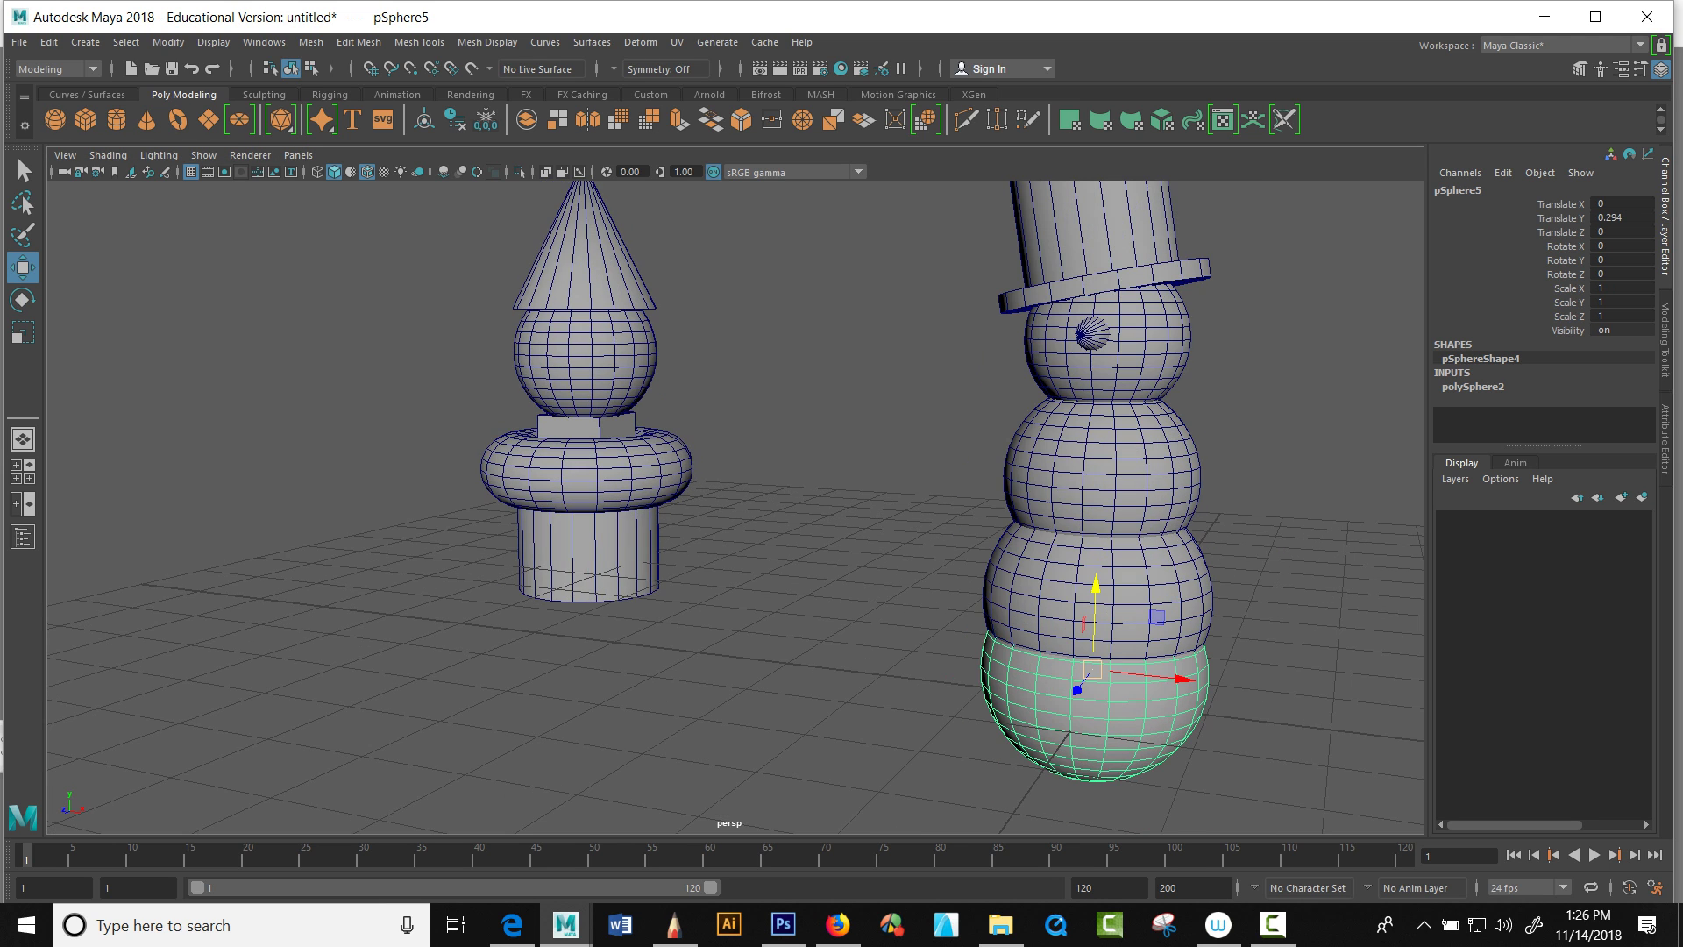
left_click(1473, 387)
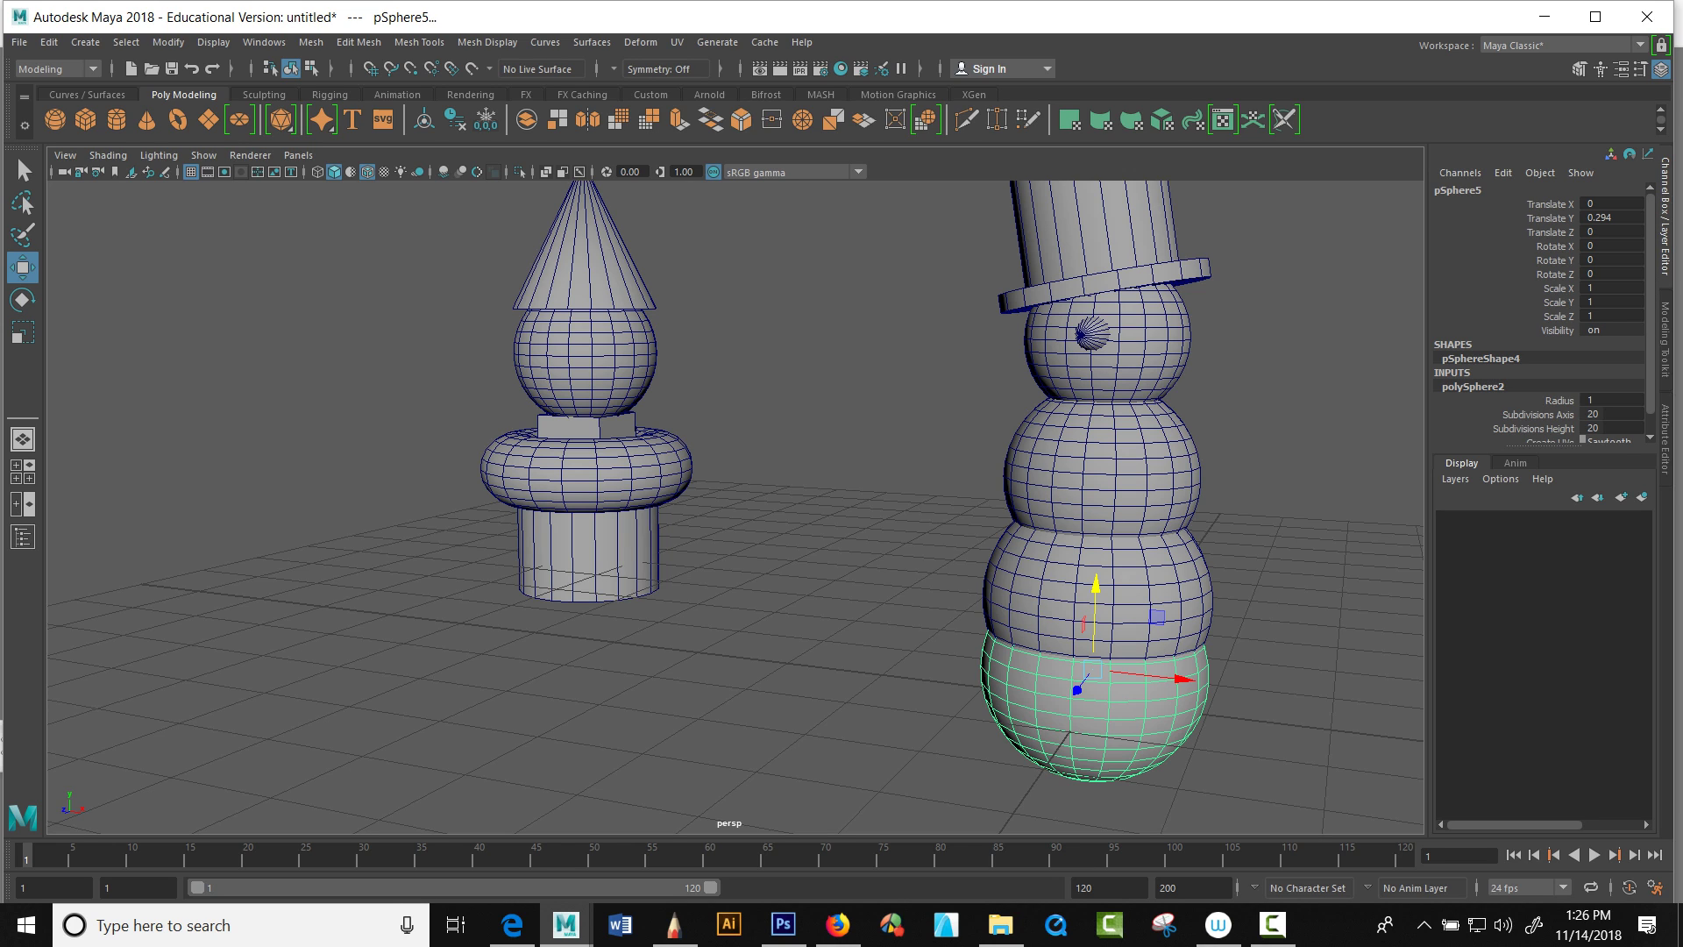
left_click(1597, 399)
key("Return")
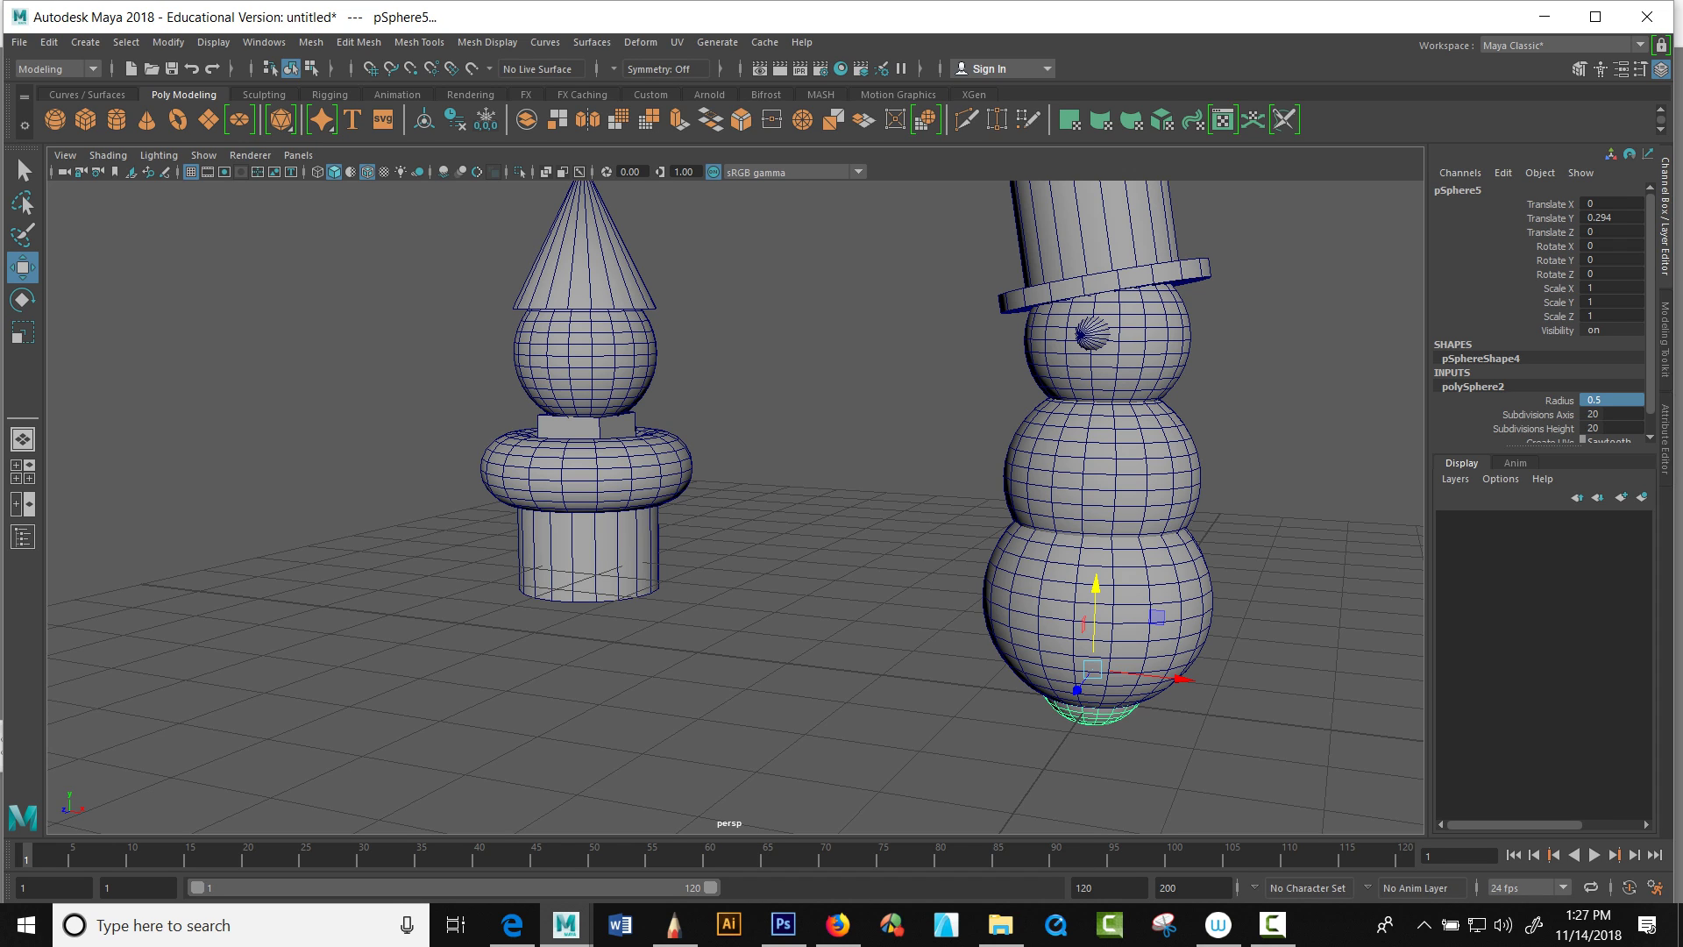
left_click(1597, 400)
key("Return")
Step: Position the small eye sphere on the snowman's head at X -0.356, Y 3.421, Z 0.571
left_click_drag(1078, 690, 1057, 717)
left_click_drag(1076, 635, 1236, 250)
left_click_drag(1022, 321, 811, 399)
middle_click_drag(811, 399, 793, 561, "alt")
left_click_drag(793, 561, 701, 504, "alt")
left_click_drag(912, 558, 1005, 472)
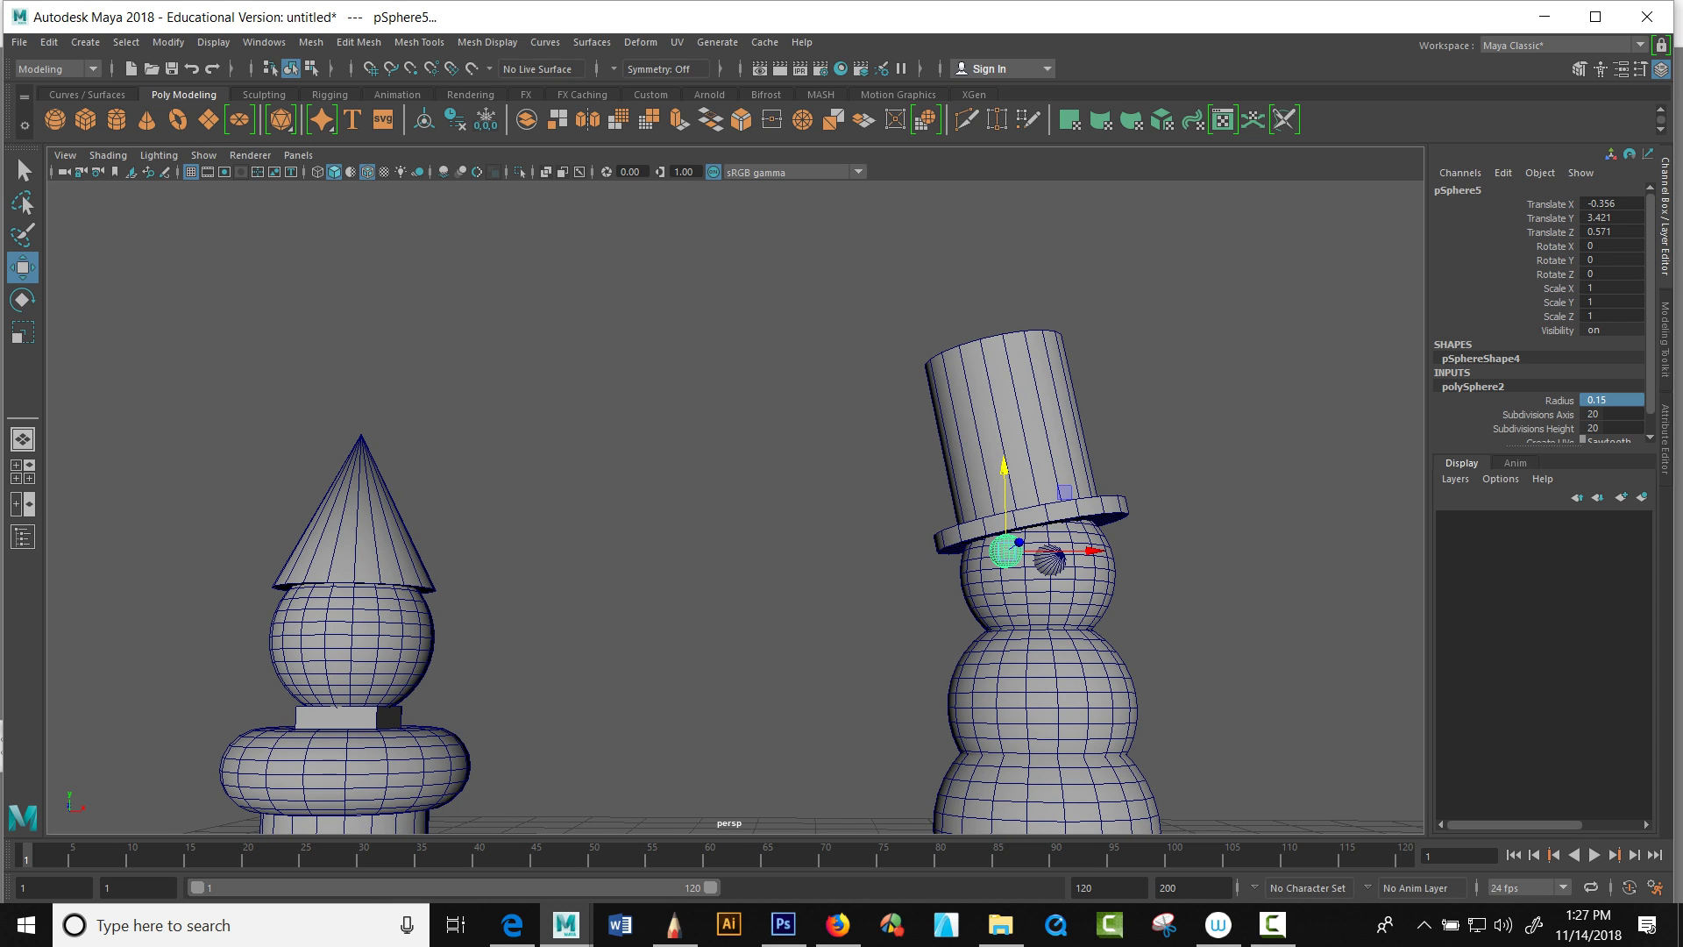
Step: Lower the nose cone to Y 3.266, and duplicate the eye sphere, moving the copy along X to 0.378
left_click(1050, 565)
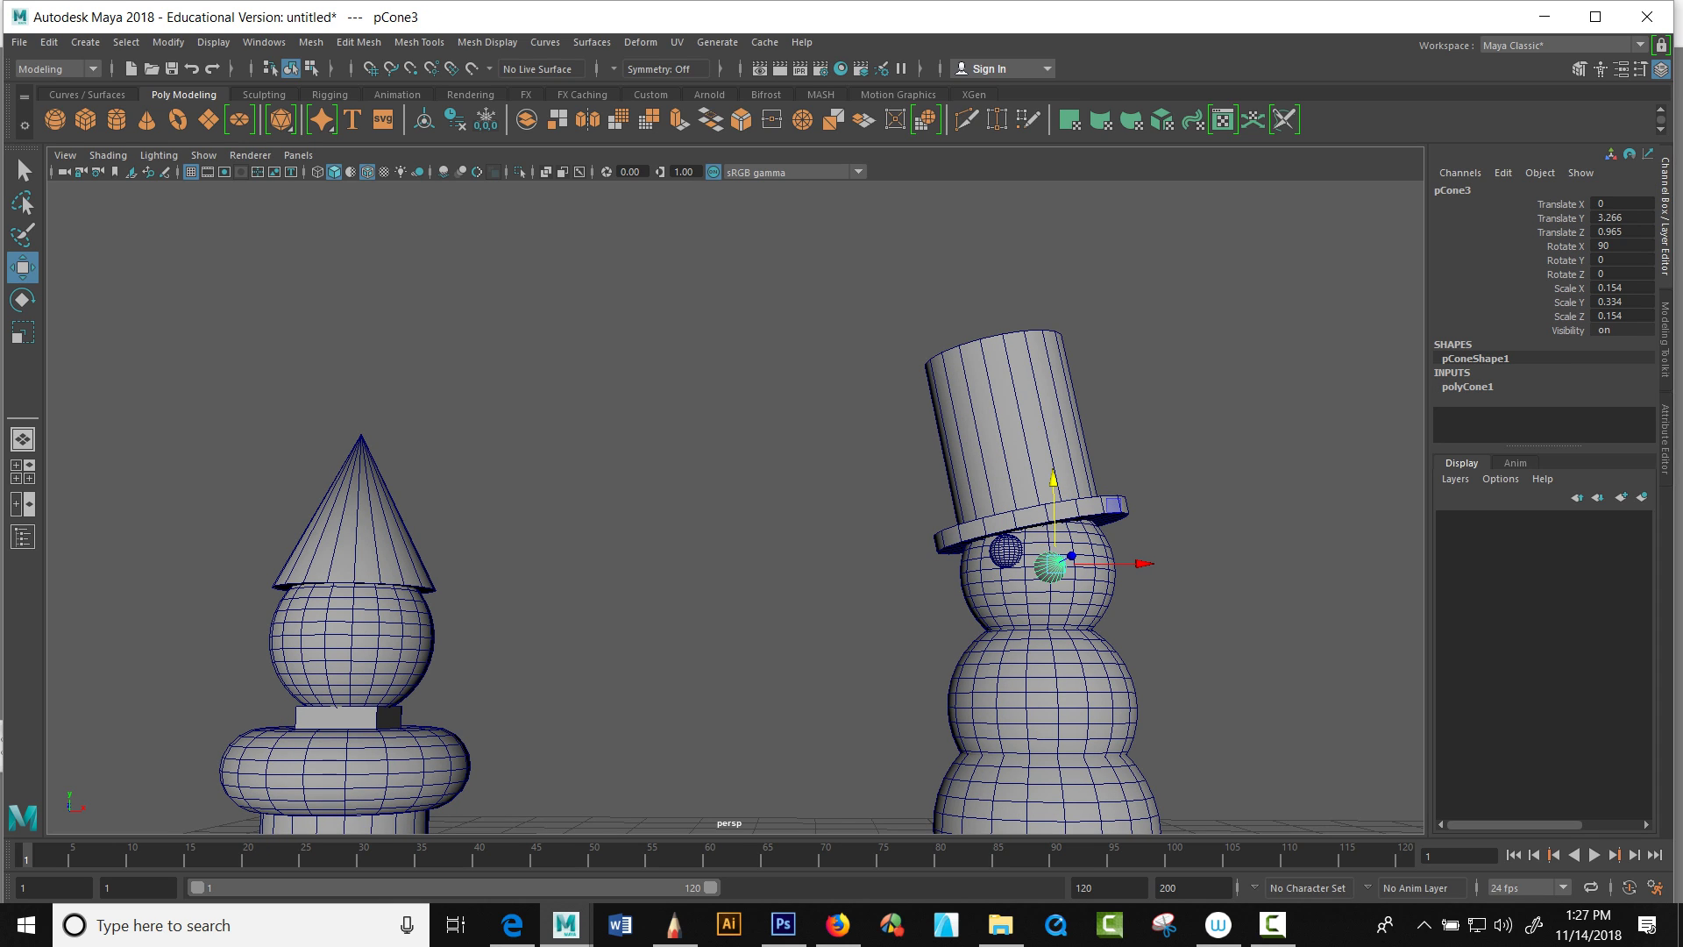
left_click(1005, 551)
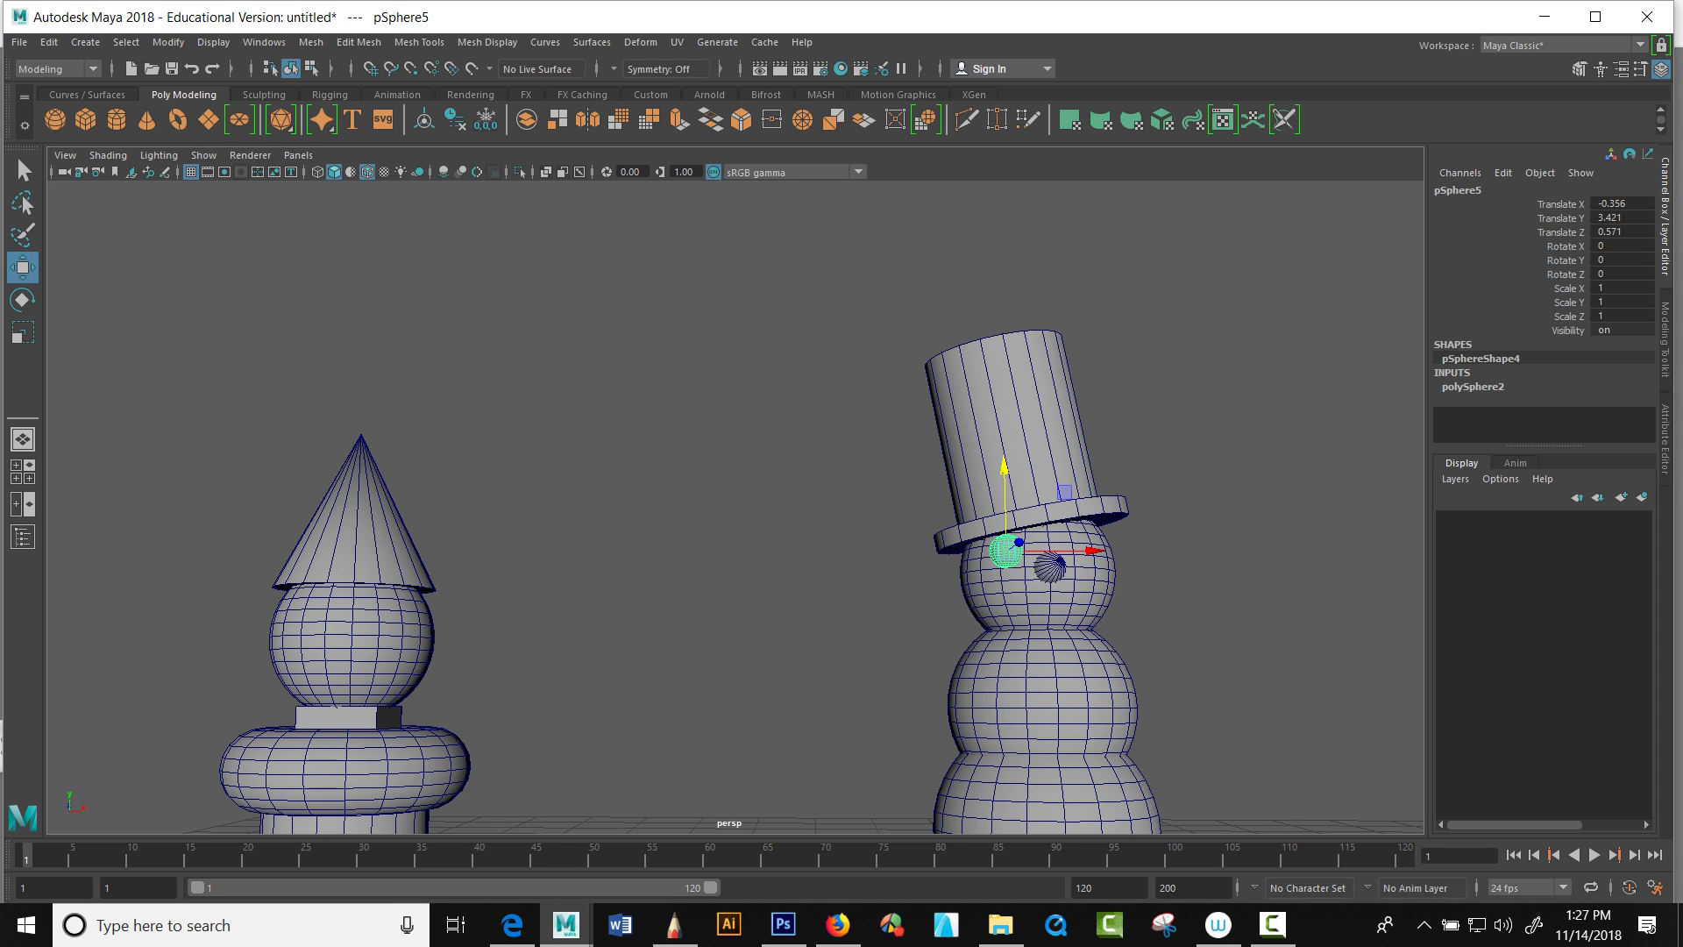
key("ctrl+d")
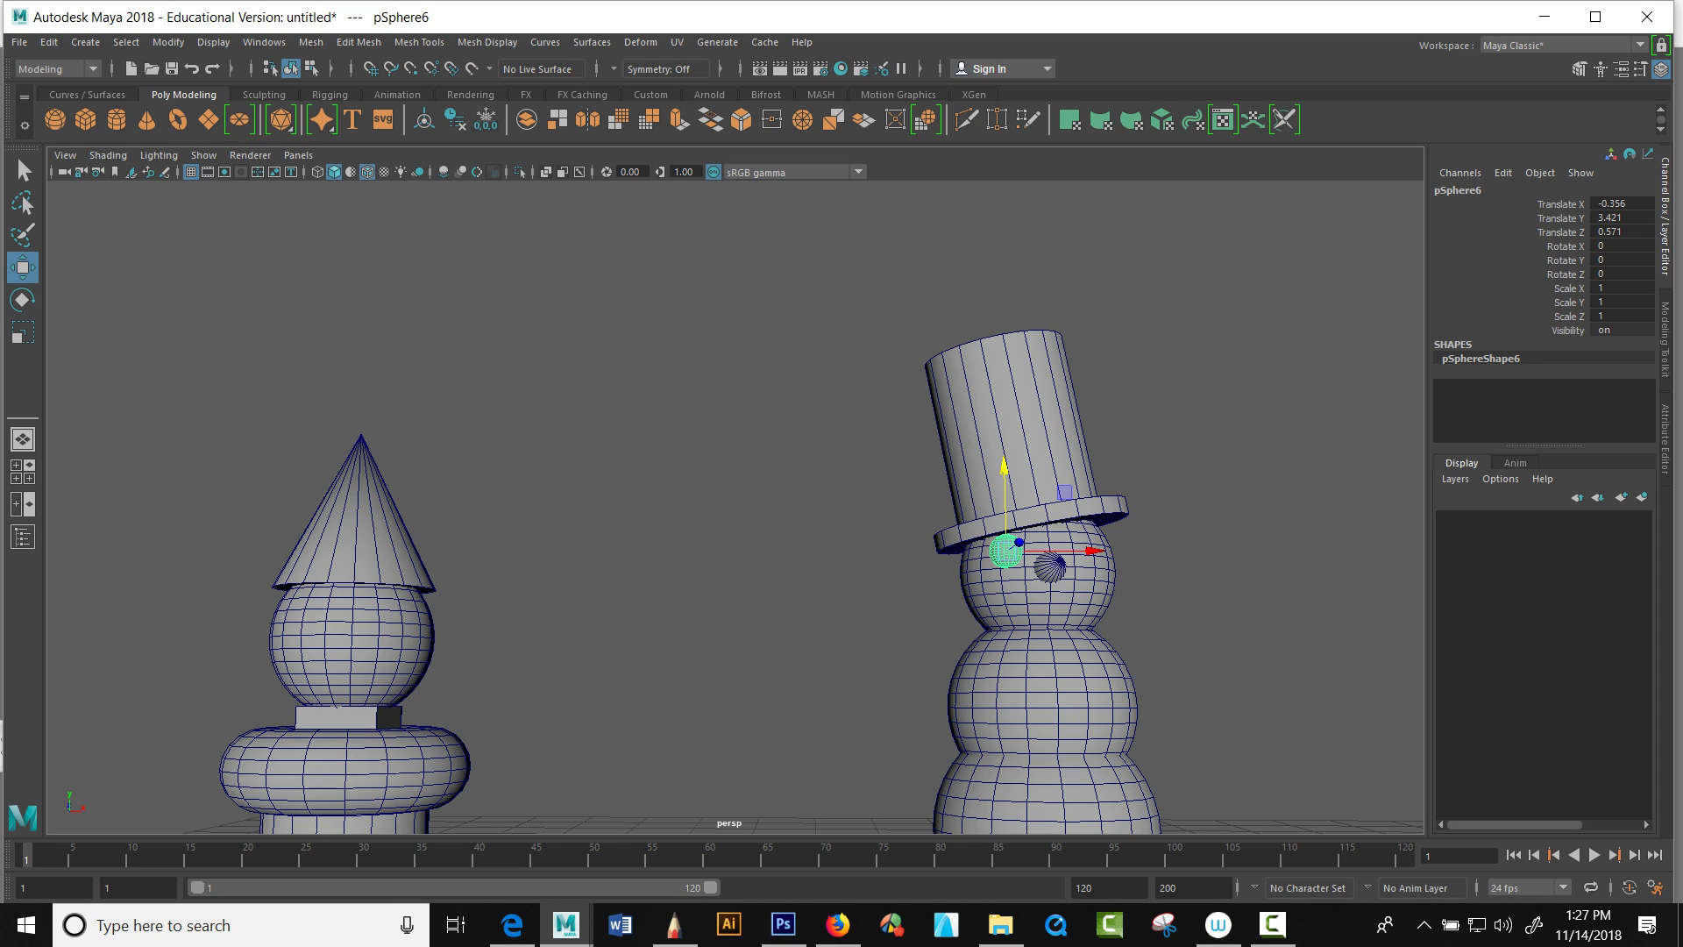
left_click_drag(1069, 550, 1155, 551)
left_click_drag(876, 543, 840, 552, "alt")
middle_click_drag(839, 552, 735, 489, "alt")
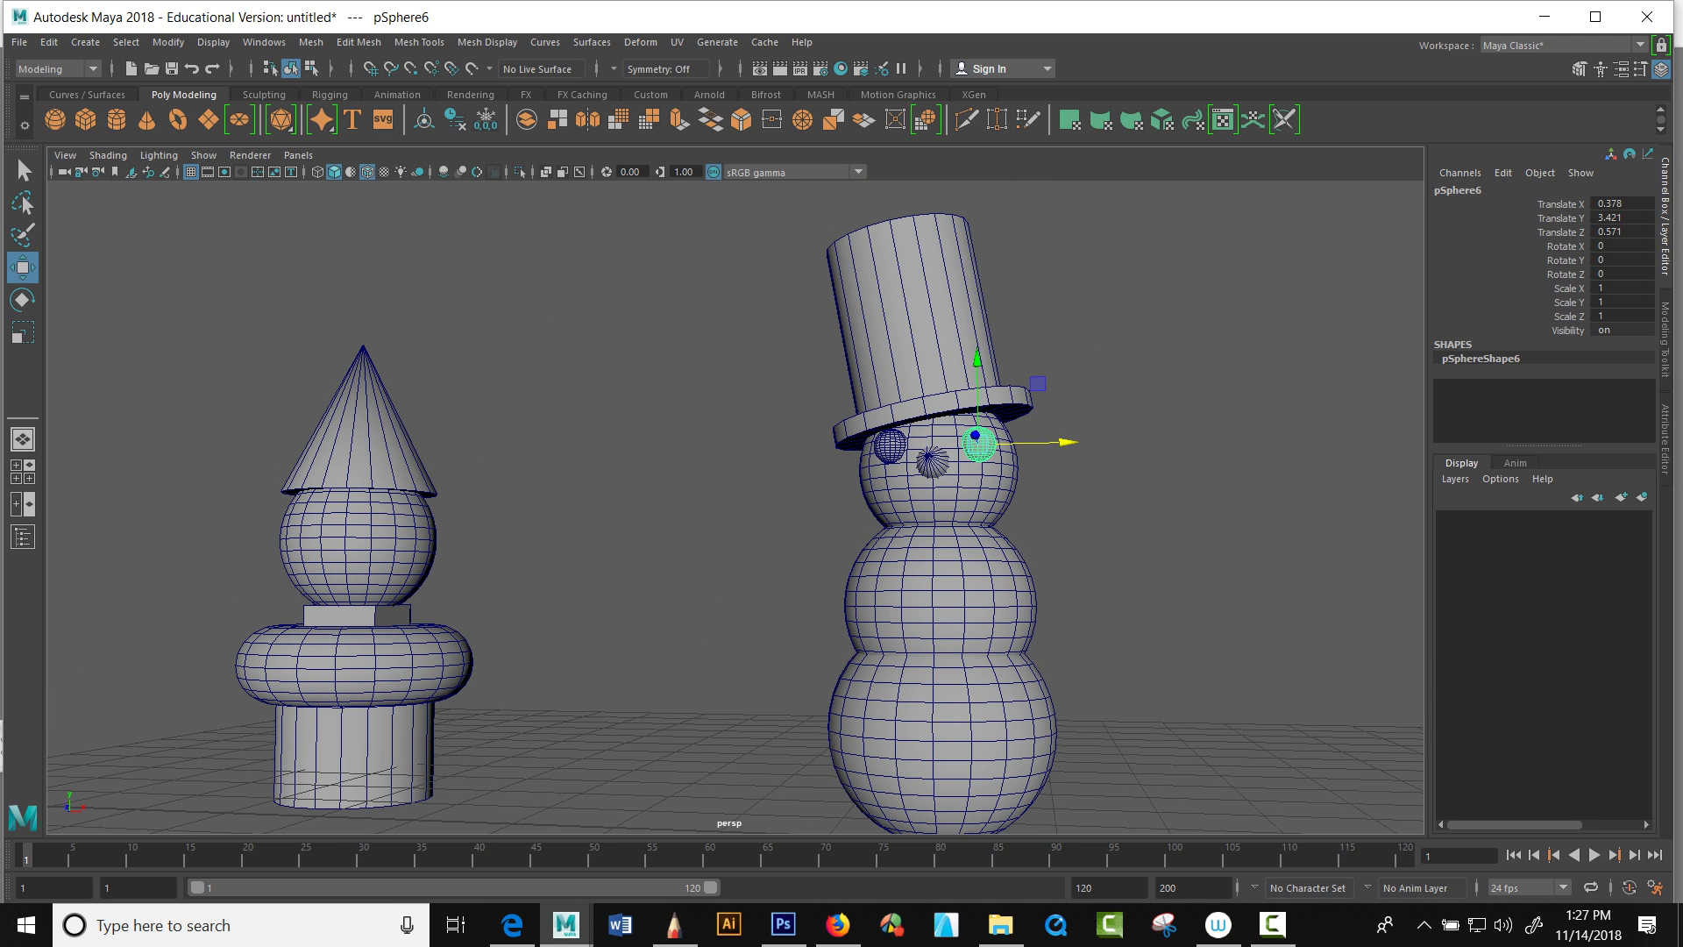
Step: Create a polygon torus, raise it to Y 2.642 around the snowman's neck, and scale it to 0.612 in X and Z, 0.297 in Y
left_click(178, 119)
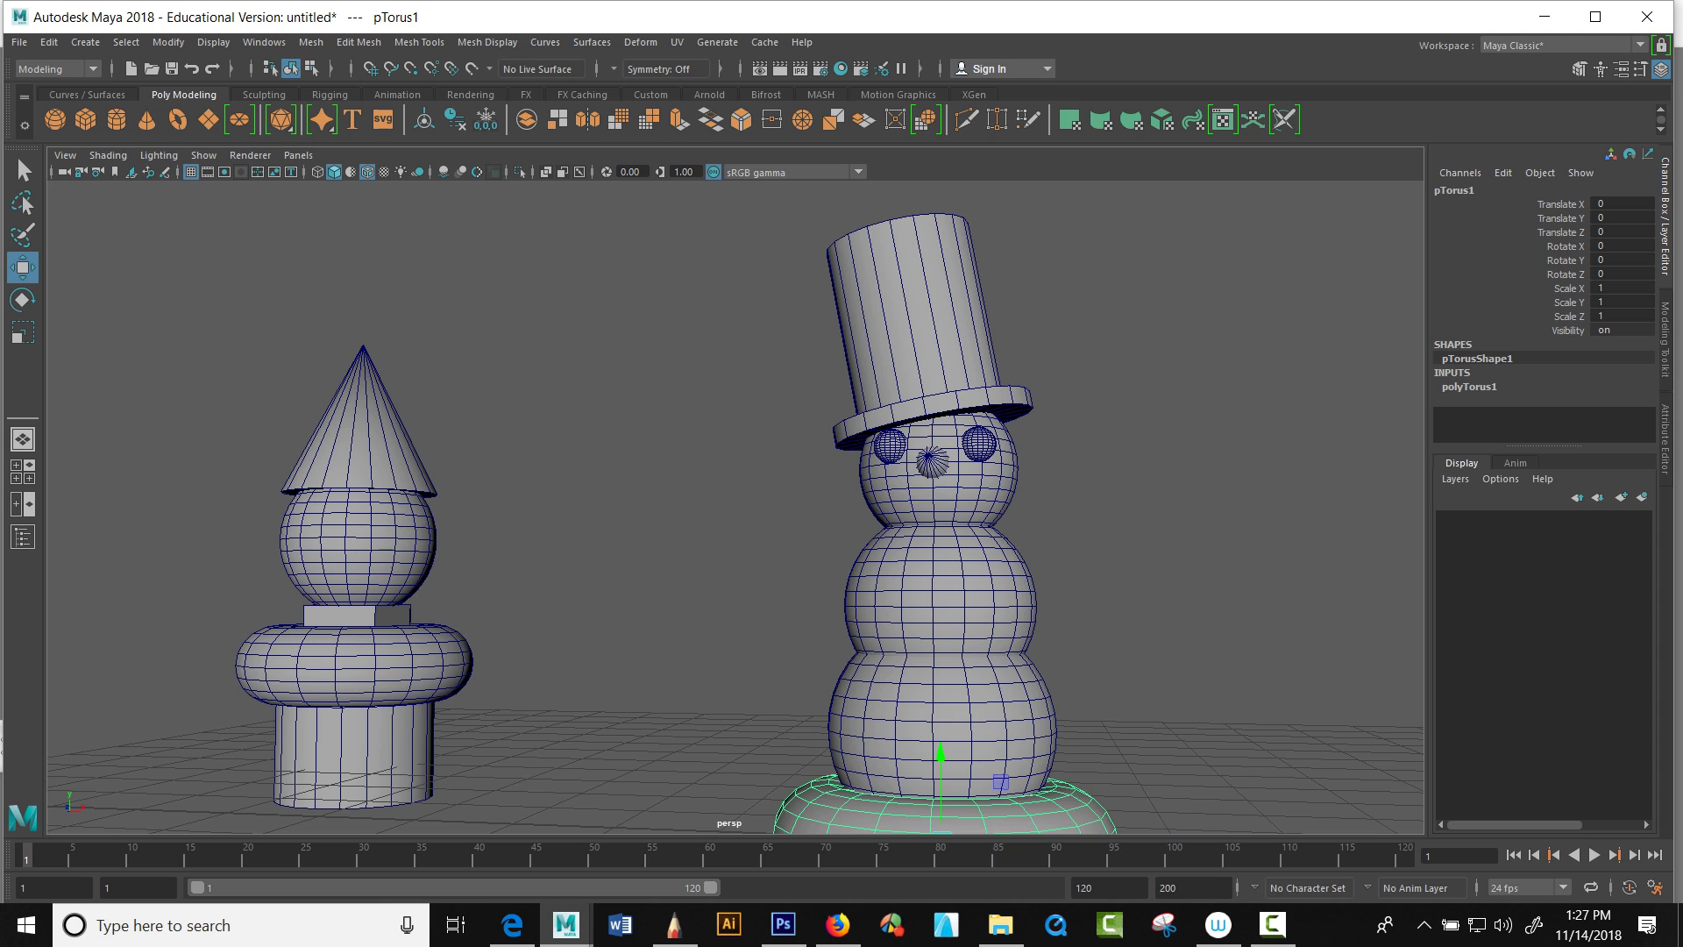
scroll(734, 507, "up", 2)
scroll(735, 507, "down", 3)
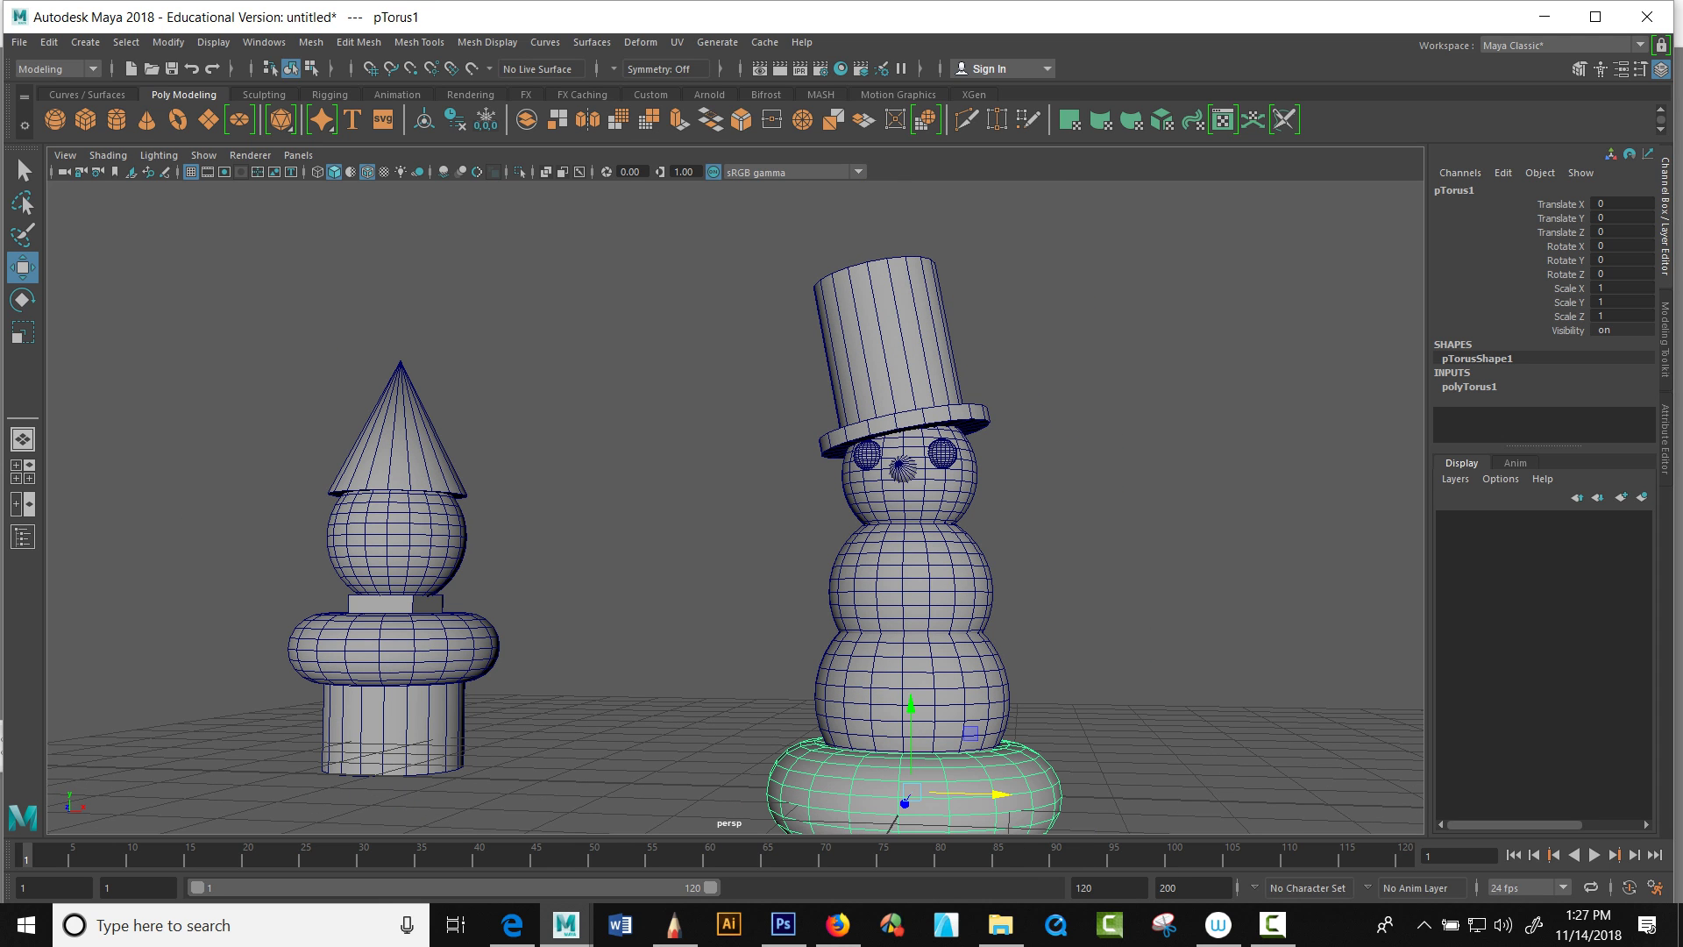
left_click_drag(911, 736, 754, 542)
key("r")
left_click_drag(861, 570, 808, 570)
left_click_drag(862, 493, 1012, 491)
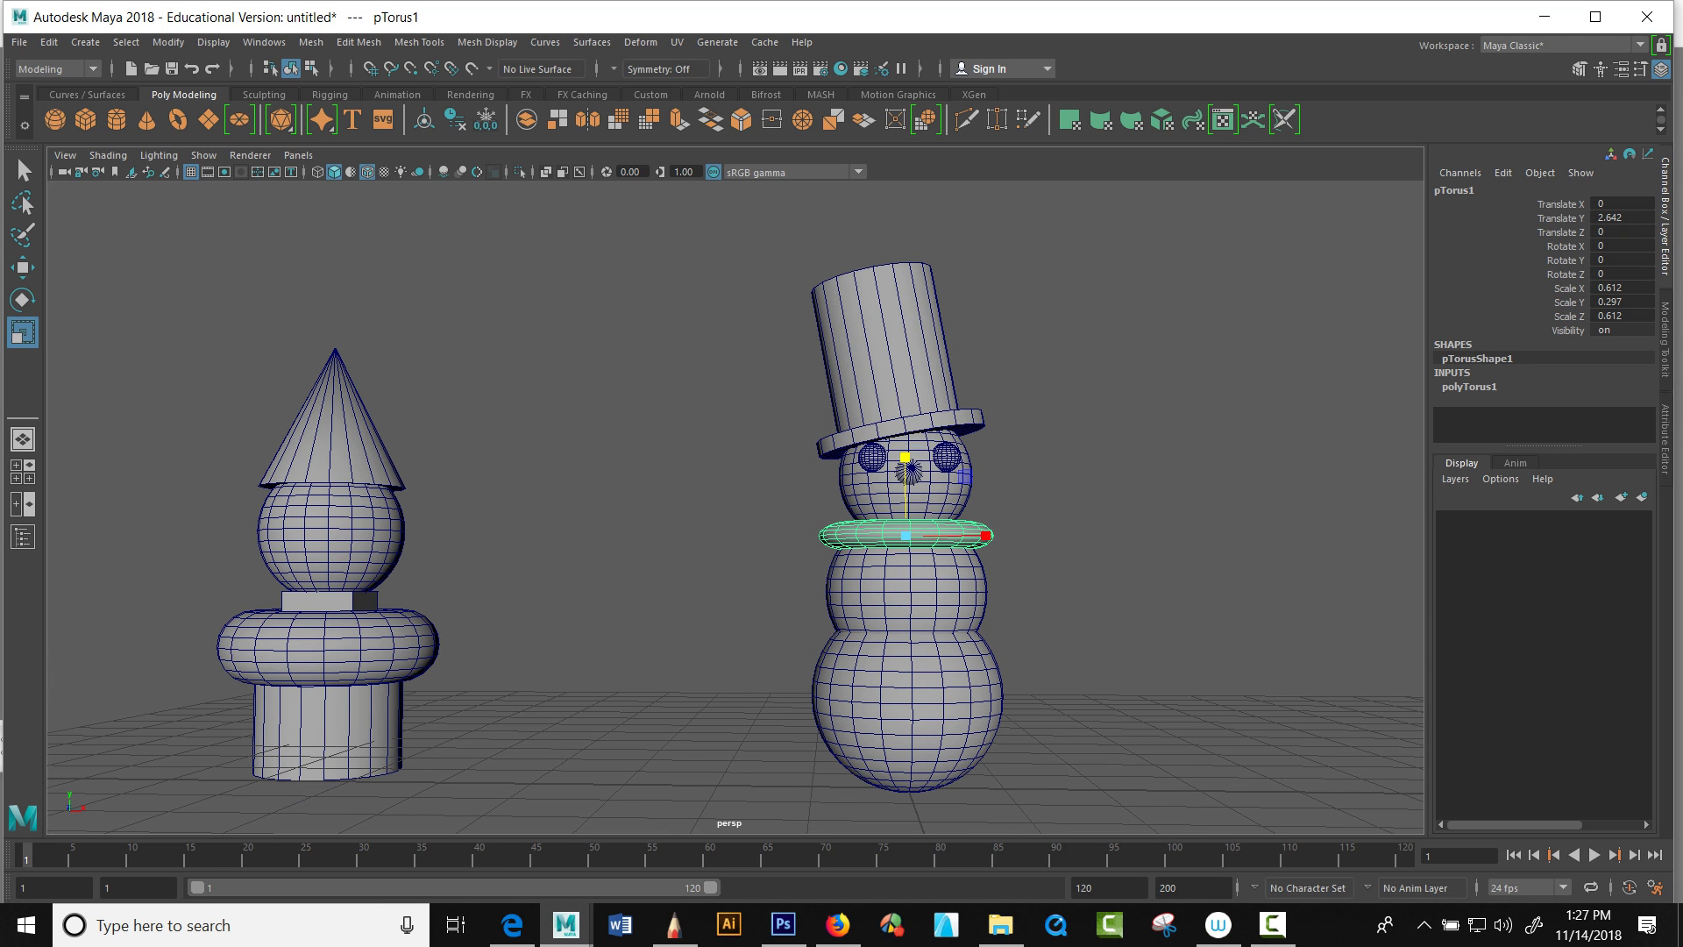
Step: Tilt the neck torus 6.26 degrees about Z, and scale it down to 0.561 in X and Z and 0.272 in Y
key("e")
left_click_drag(909, 570, 918, 518)
key("r")
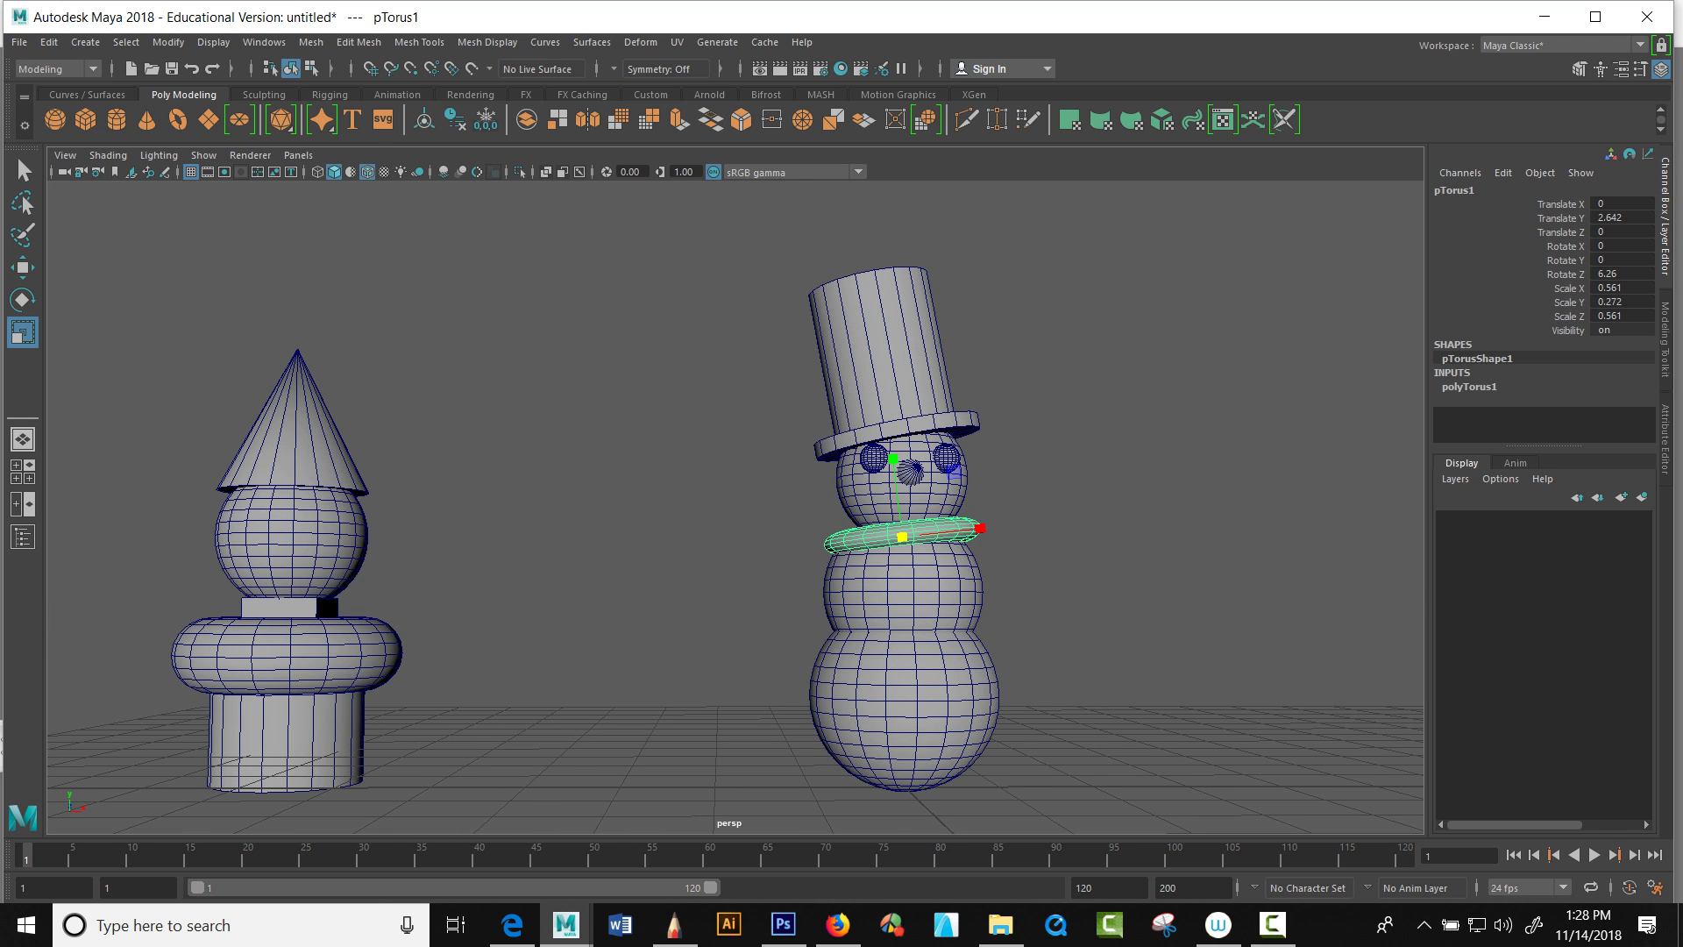
left_click(1096, 517)
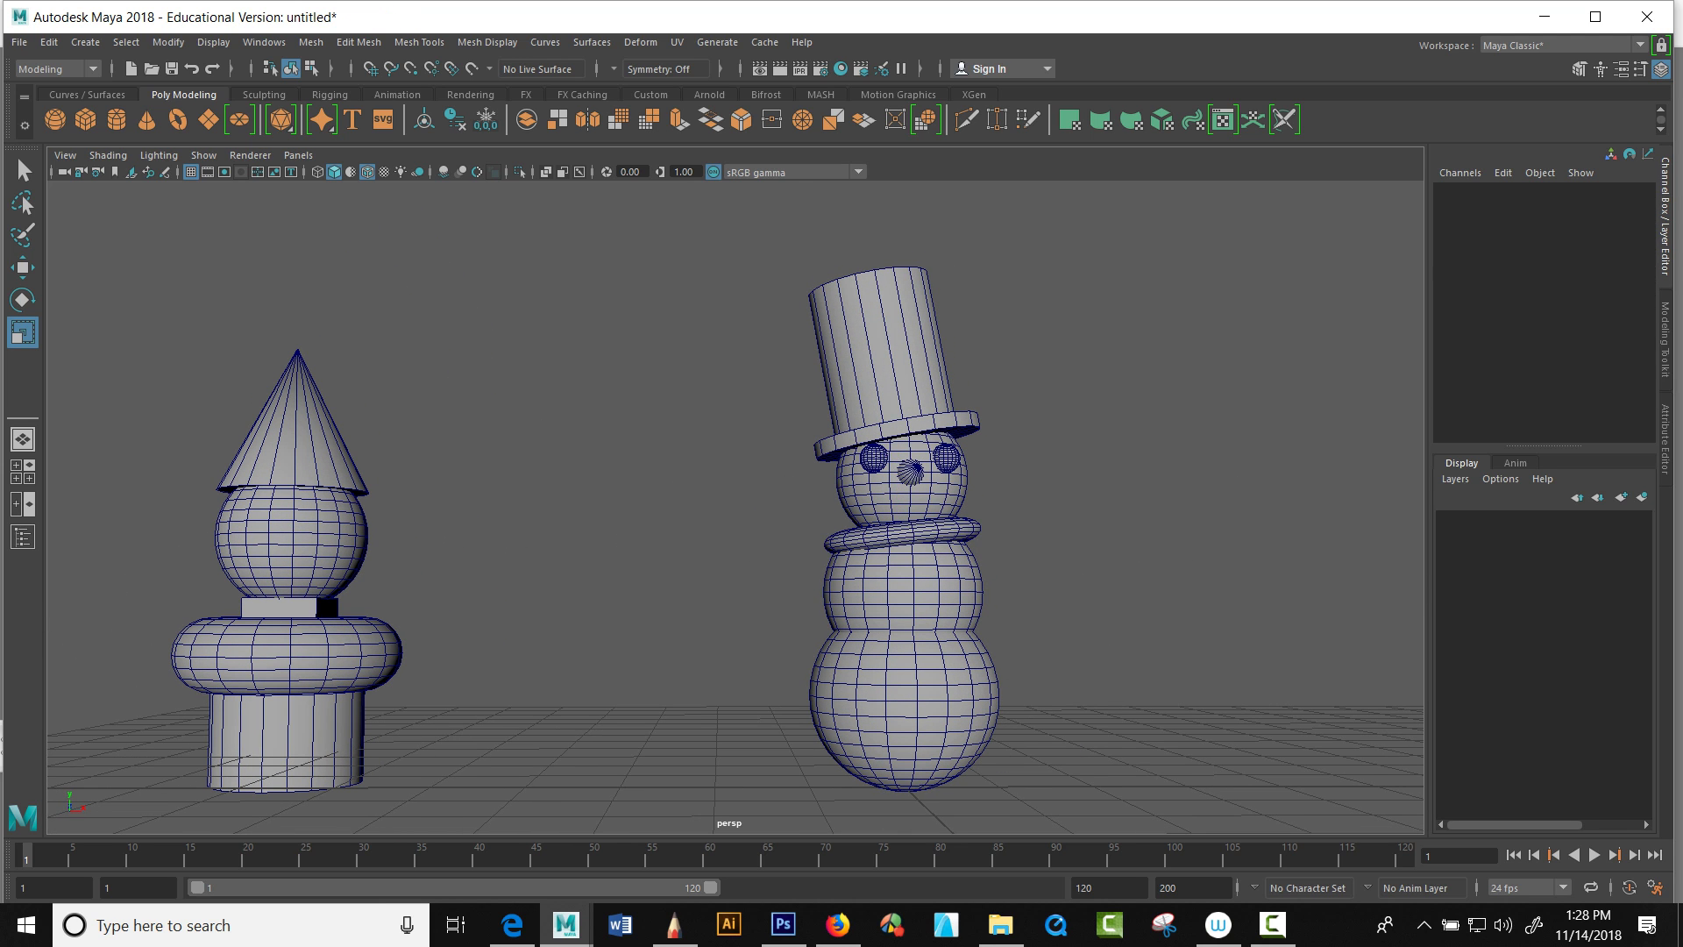
Step: Select the edge loop around the top of the snowman's hat and scale it outward to flare the crown
left_click(892, 361)
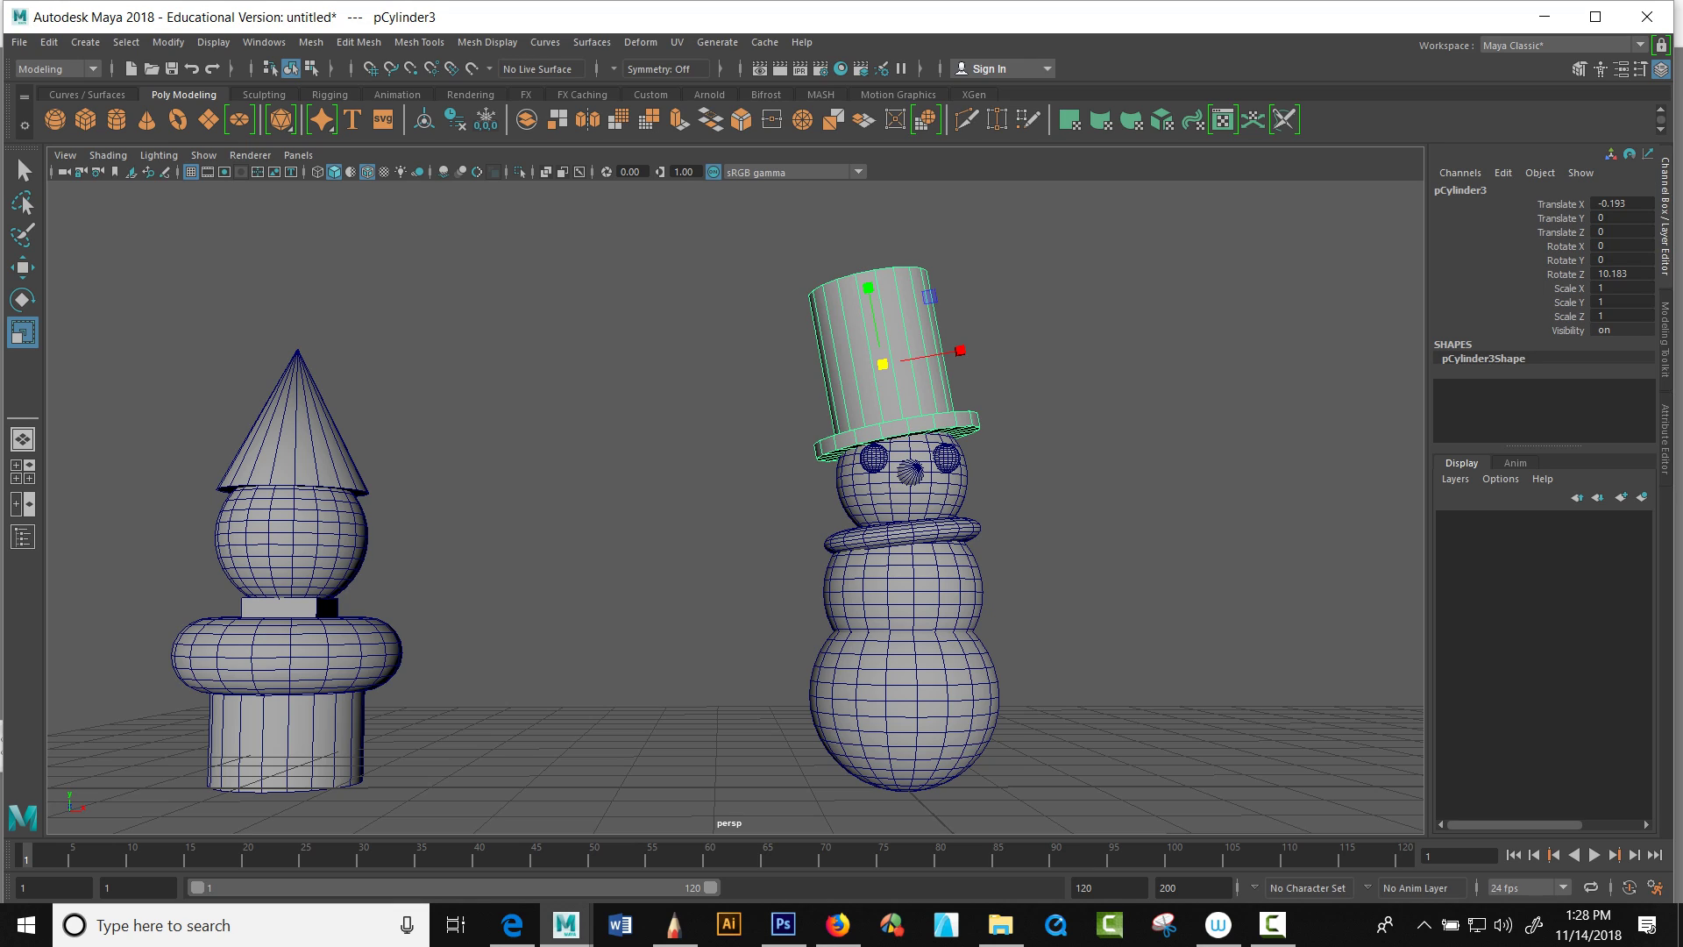
left_click_drag(893, 361, 925, 399, "alt")
middle_click_drag(925, 399, 963, 606, "alt")
right_click_drag(963, 606, 1008, 606, "alt")
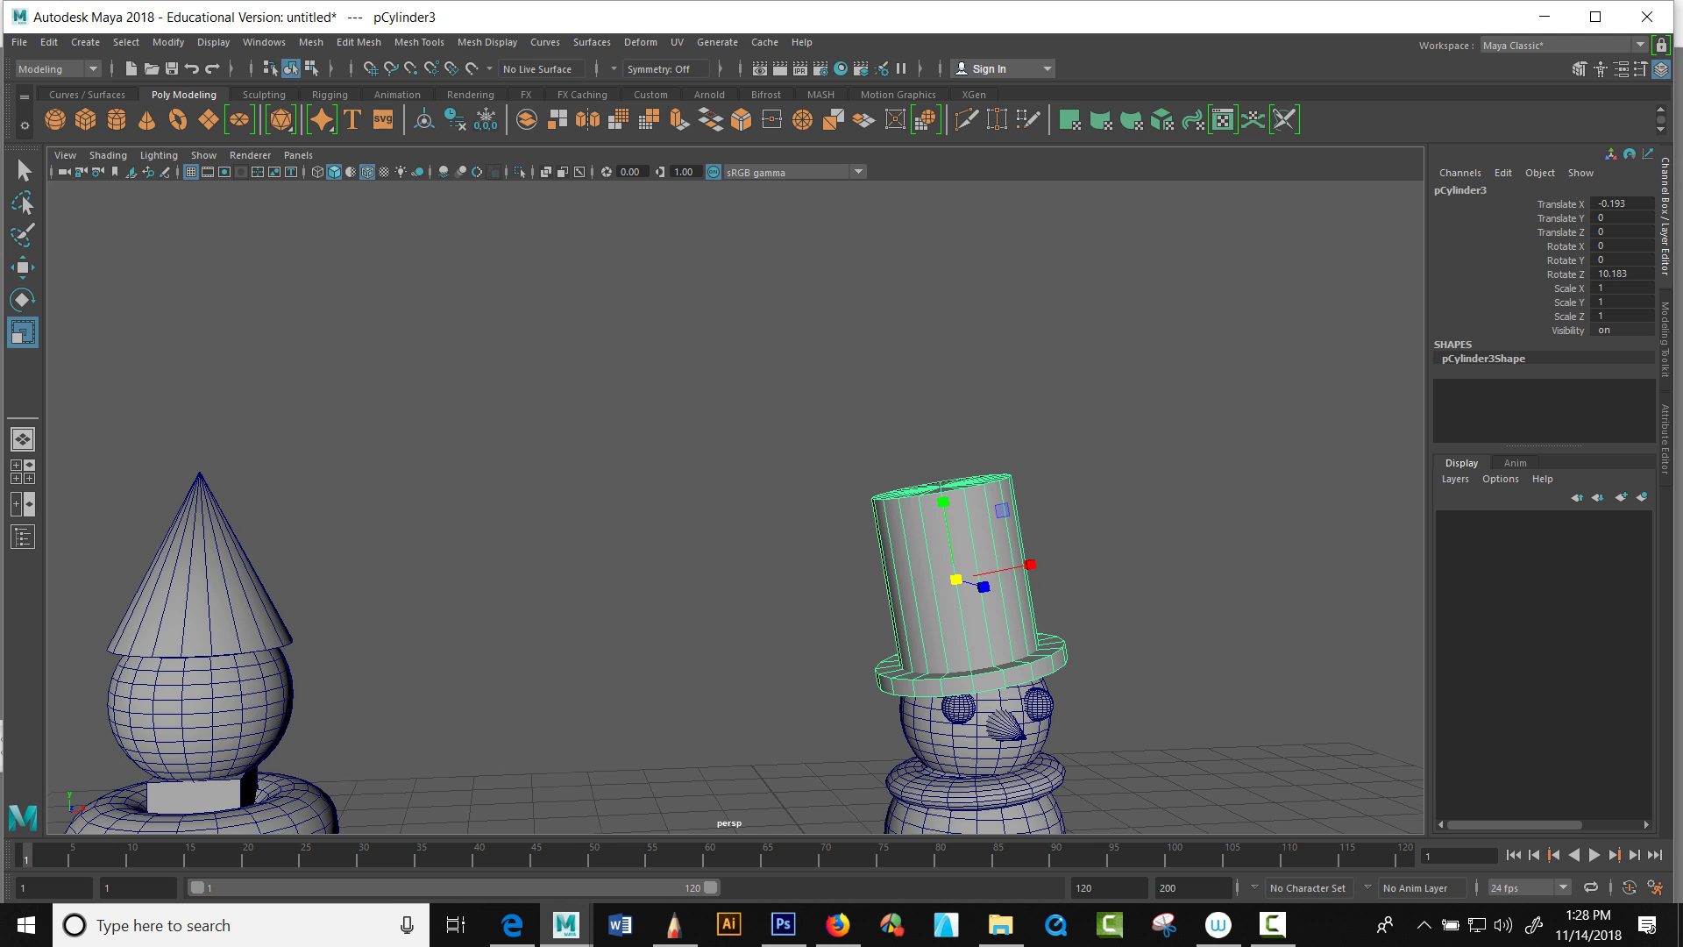
key("f")
left_click_drag(912, 491, 990, 583, "alt")
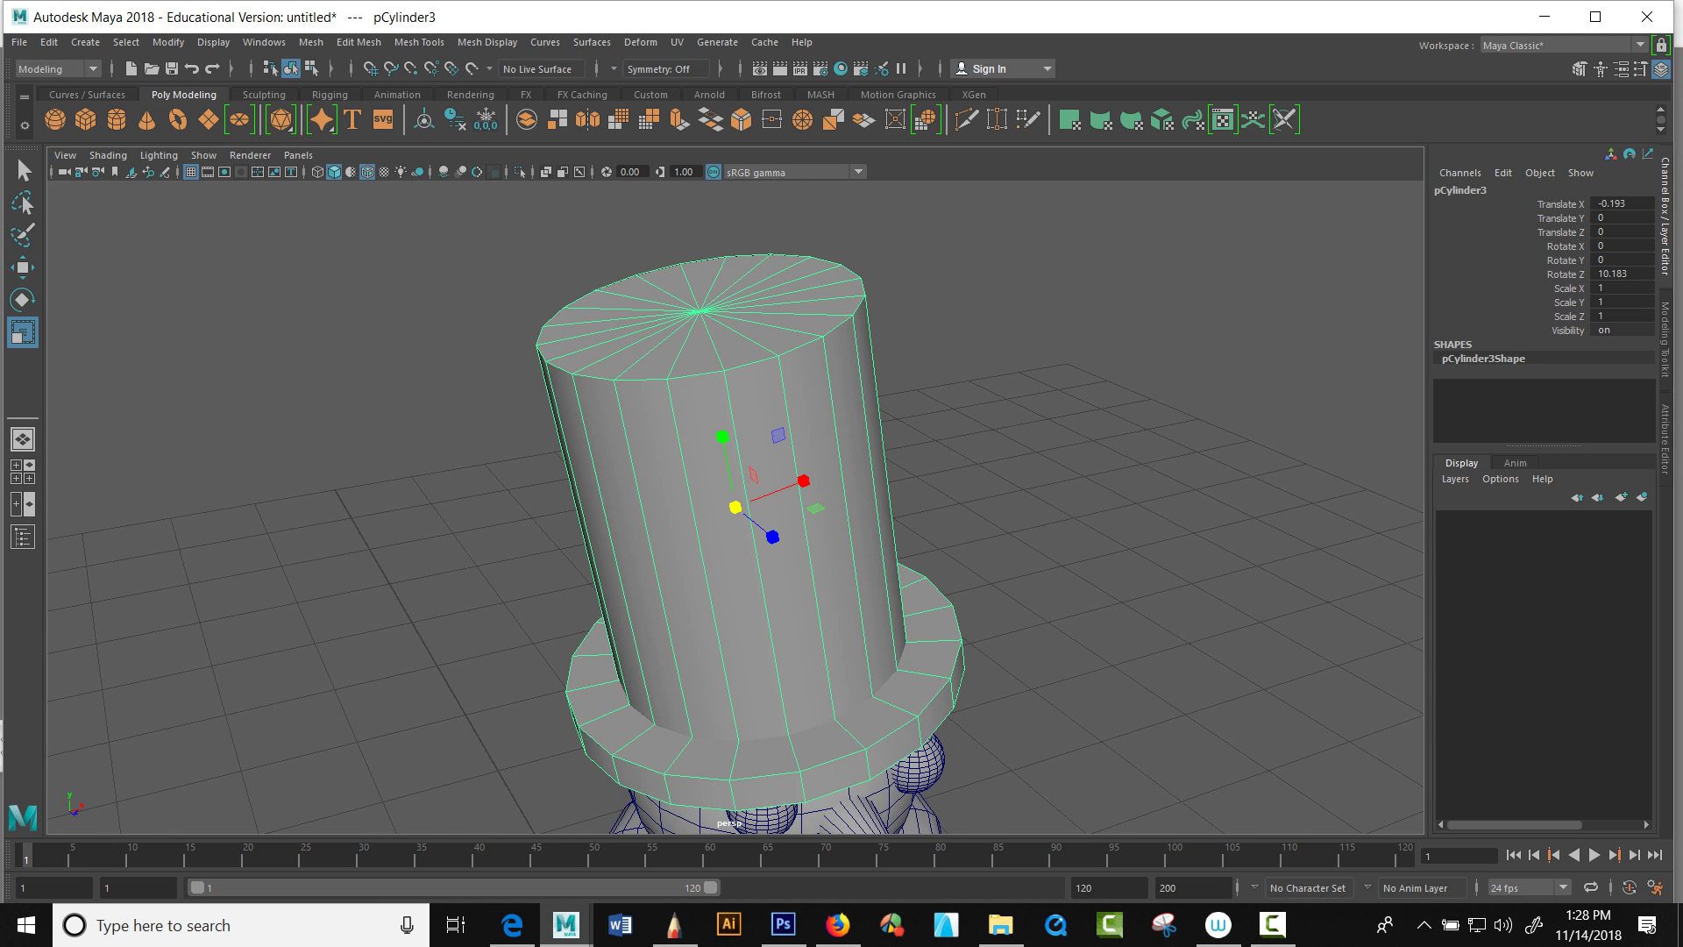
right_click_drag(737, 368, 741, 317)
double_click(750, 362)
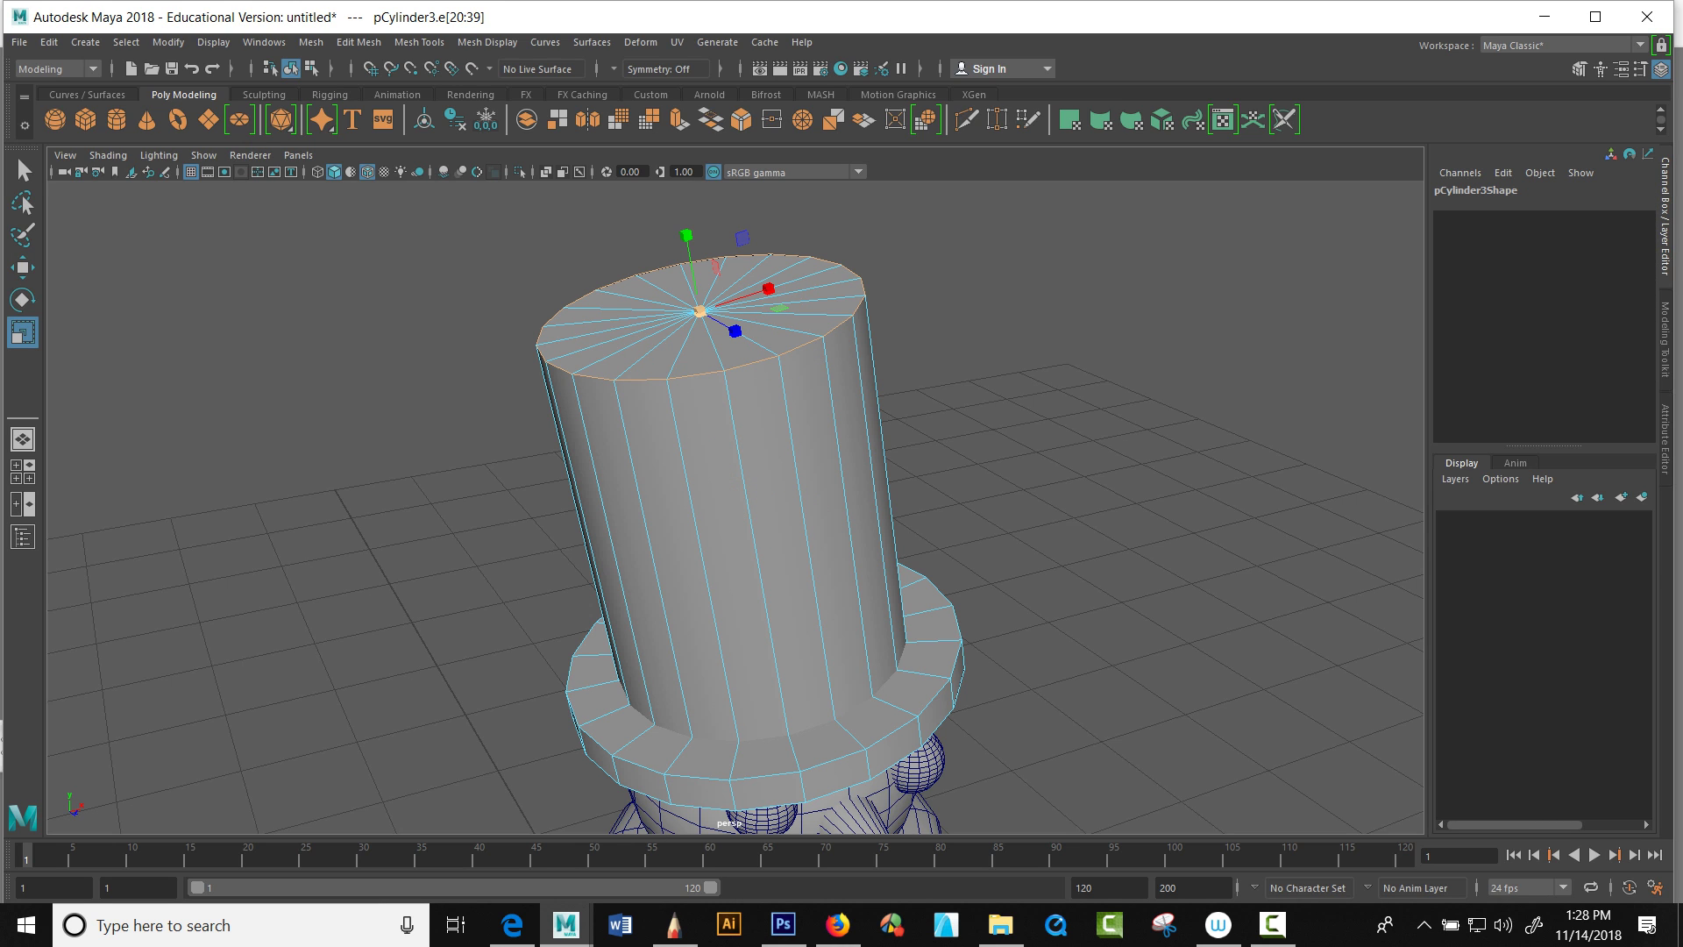
left_click_drag(699, 311, 881, 348)
left_click_drag(815, 491, 796, 351, "alt")
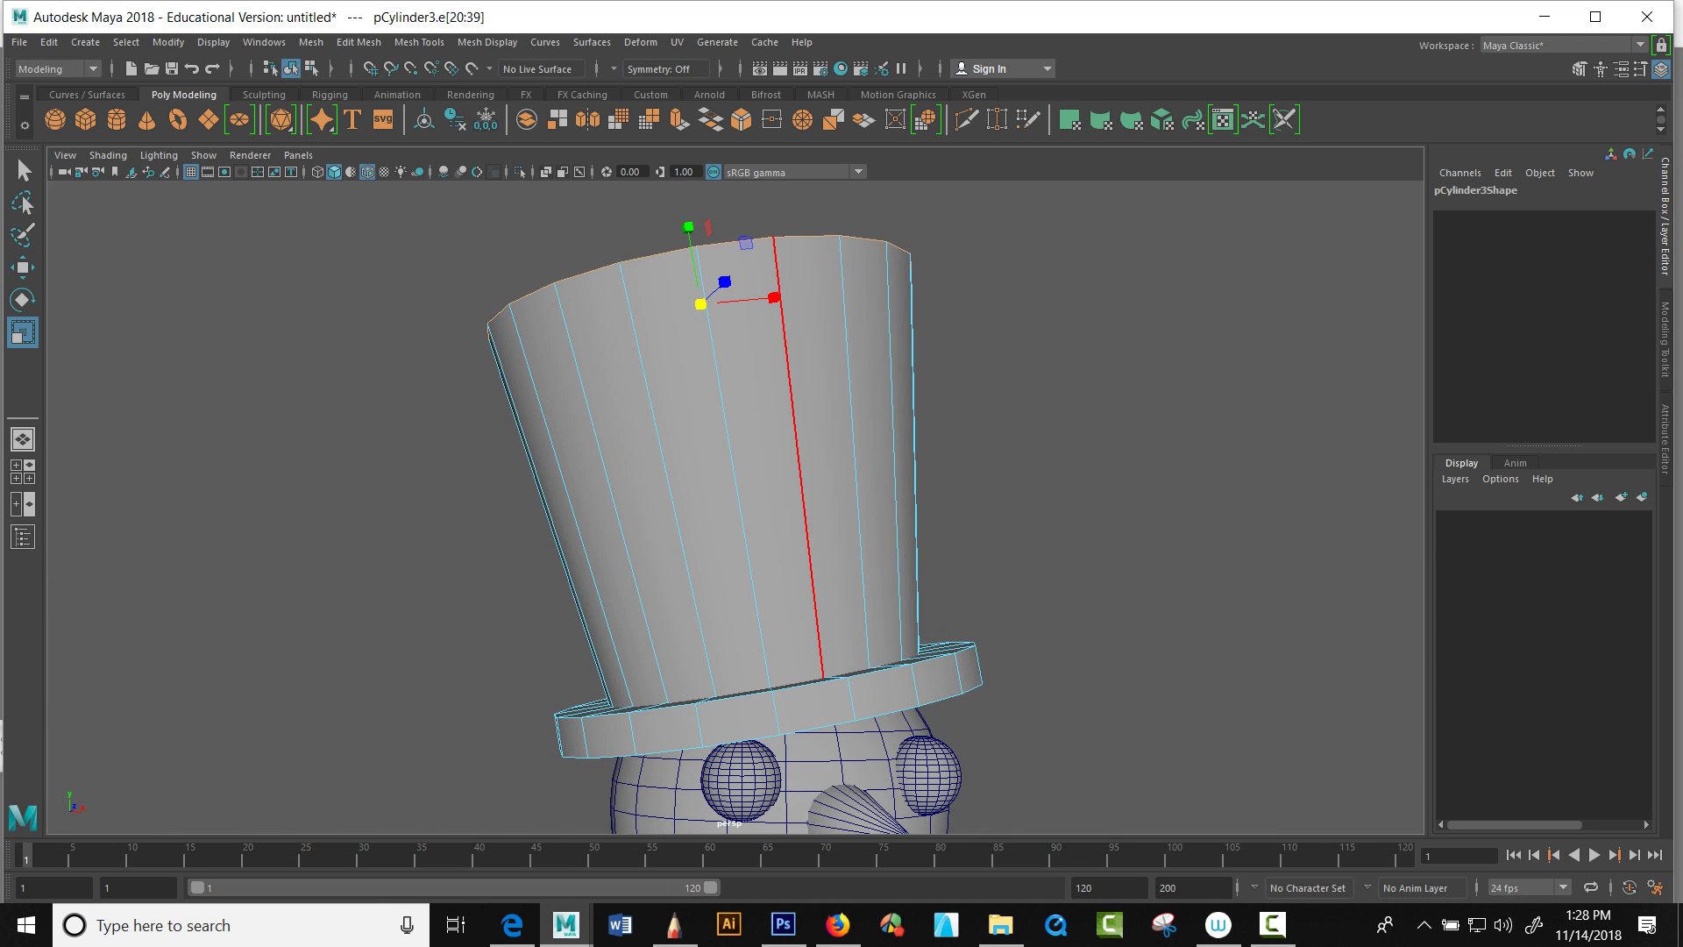
Step: Return the hat from edge to object selection mode and deselect it
scroll(796, 386, "up", 3)
scroll(796, 386, "down", 4)
scroll(807, 561, "down", 3)
left_click_drag(815, 603, 764, 548, "alt")
right_click_drag(753, 446, 752, 493)
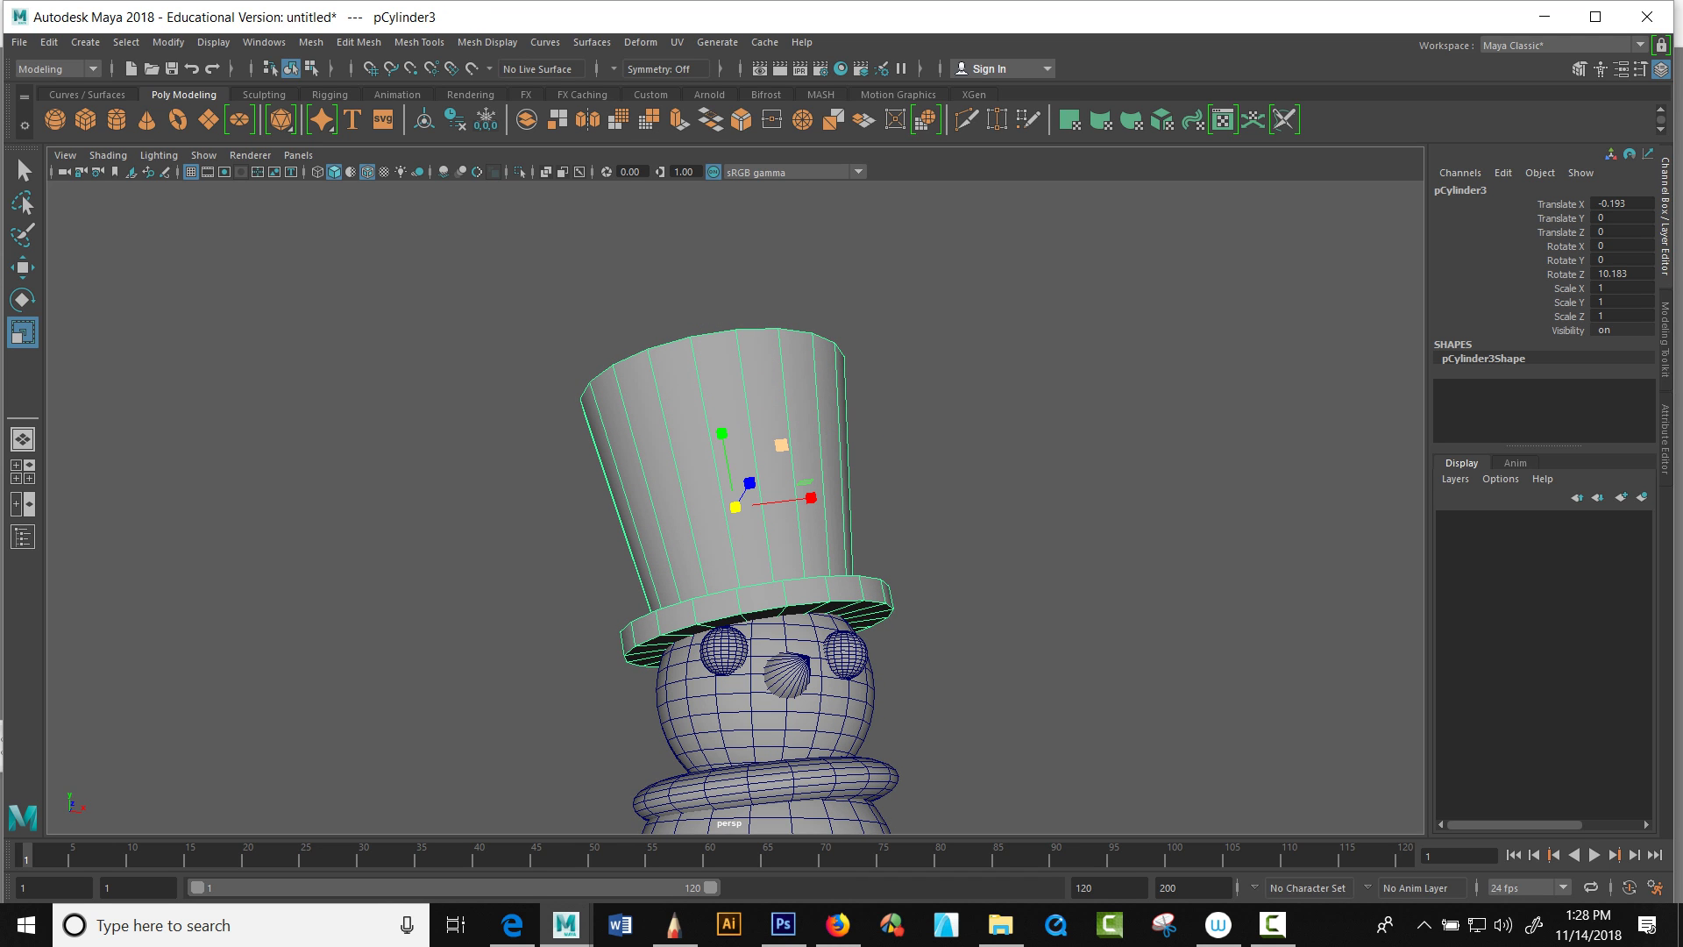
right_click_drag(795, 447, 864, 425)
left_click(974, 430)
key("w")
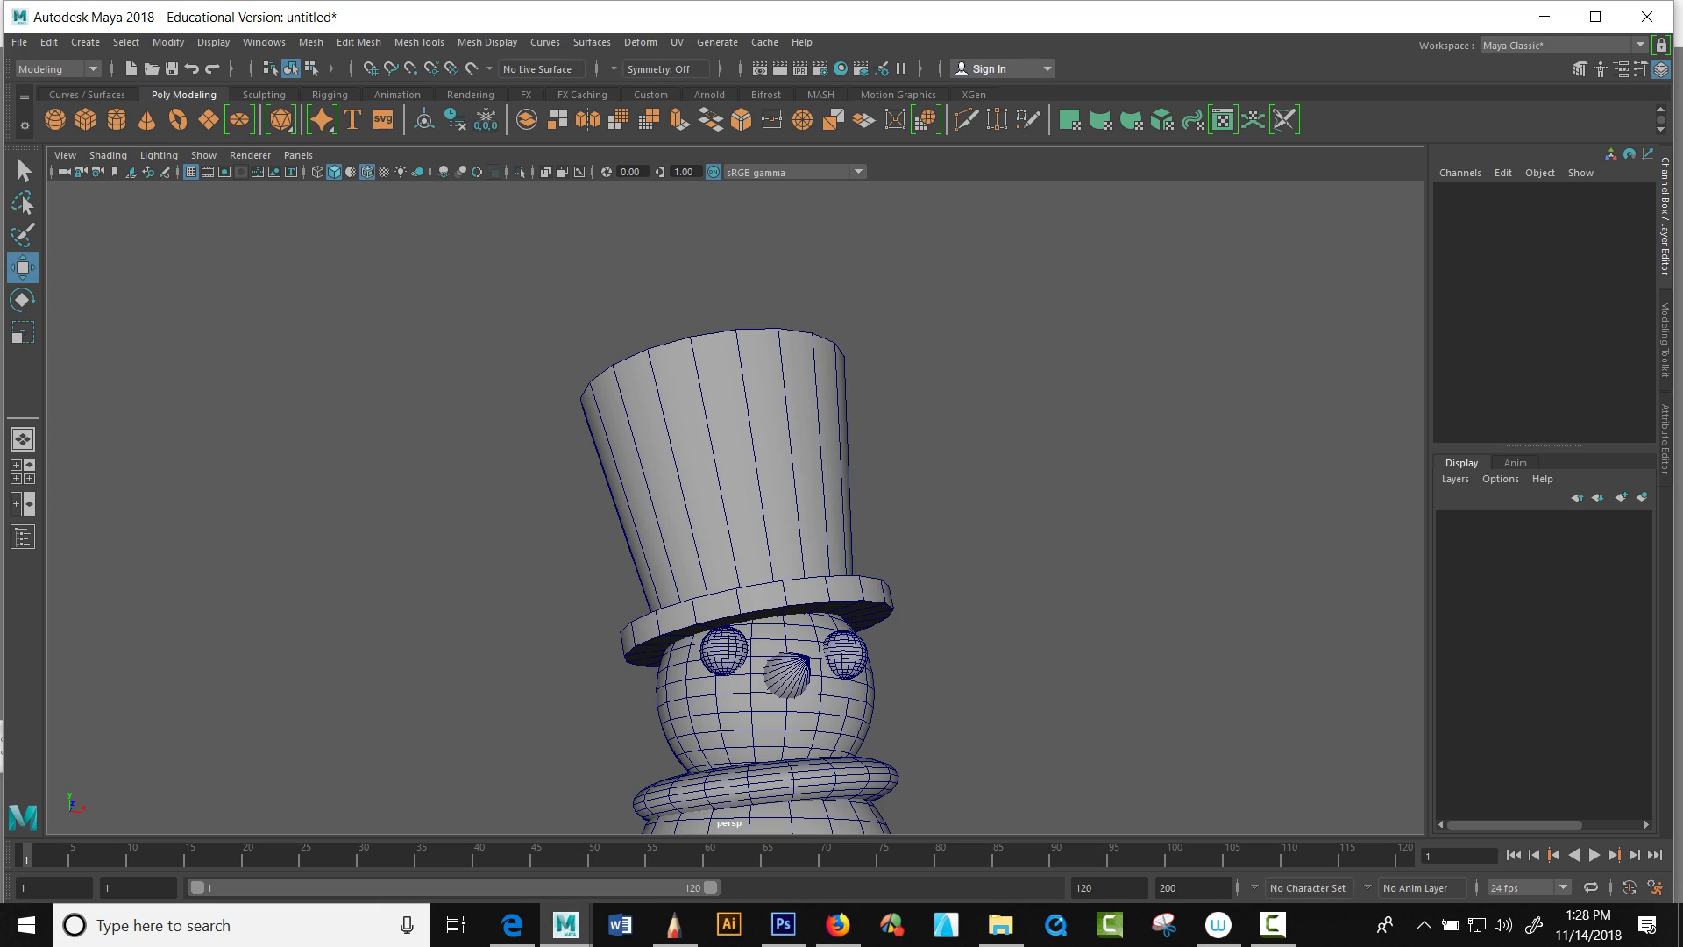
Step: Create a polygon cylinder for an arm and place it beside the snowman at X -1.938, Y 1.618
scroll(736, 507, "up", 3)
scroll(737, 507, "down", 6)
middle_click_drag(767, 596, 829, 268, "alt")
left_click_drag(815, 421, 811, 476, "alt")
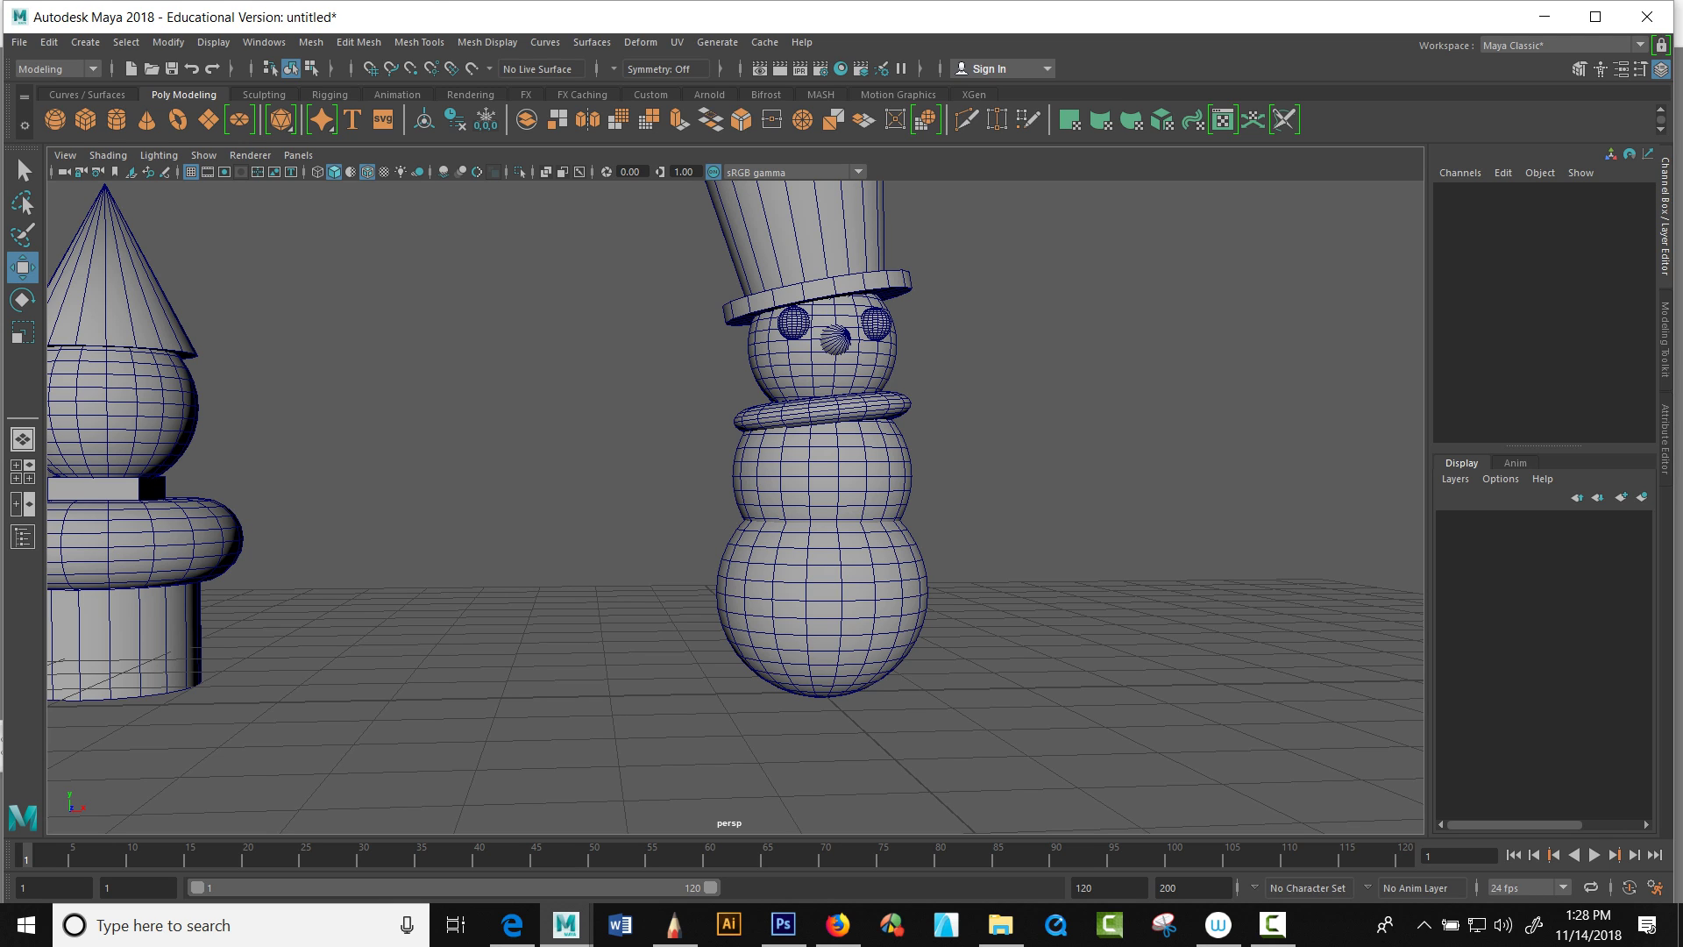
left_click(116, 119)
left_click_drag(877, 691, 617, 478)
scroll(616, 477, "up", 3)
scroll(734, 506, "down", 3)
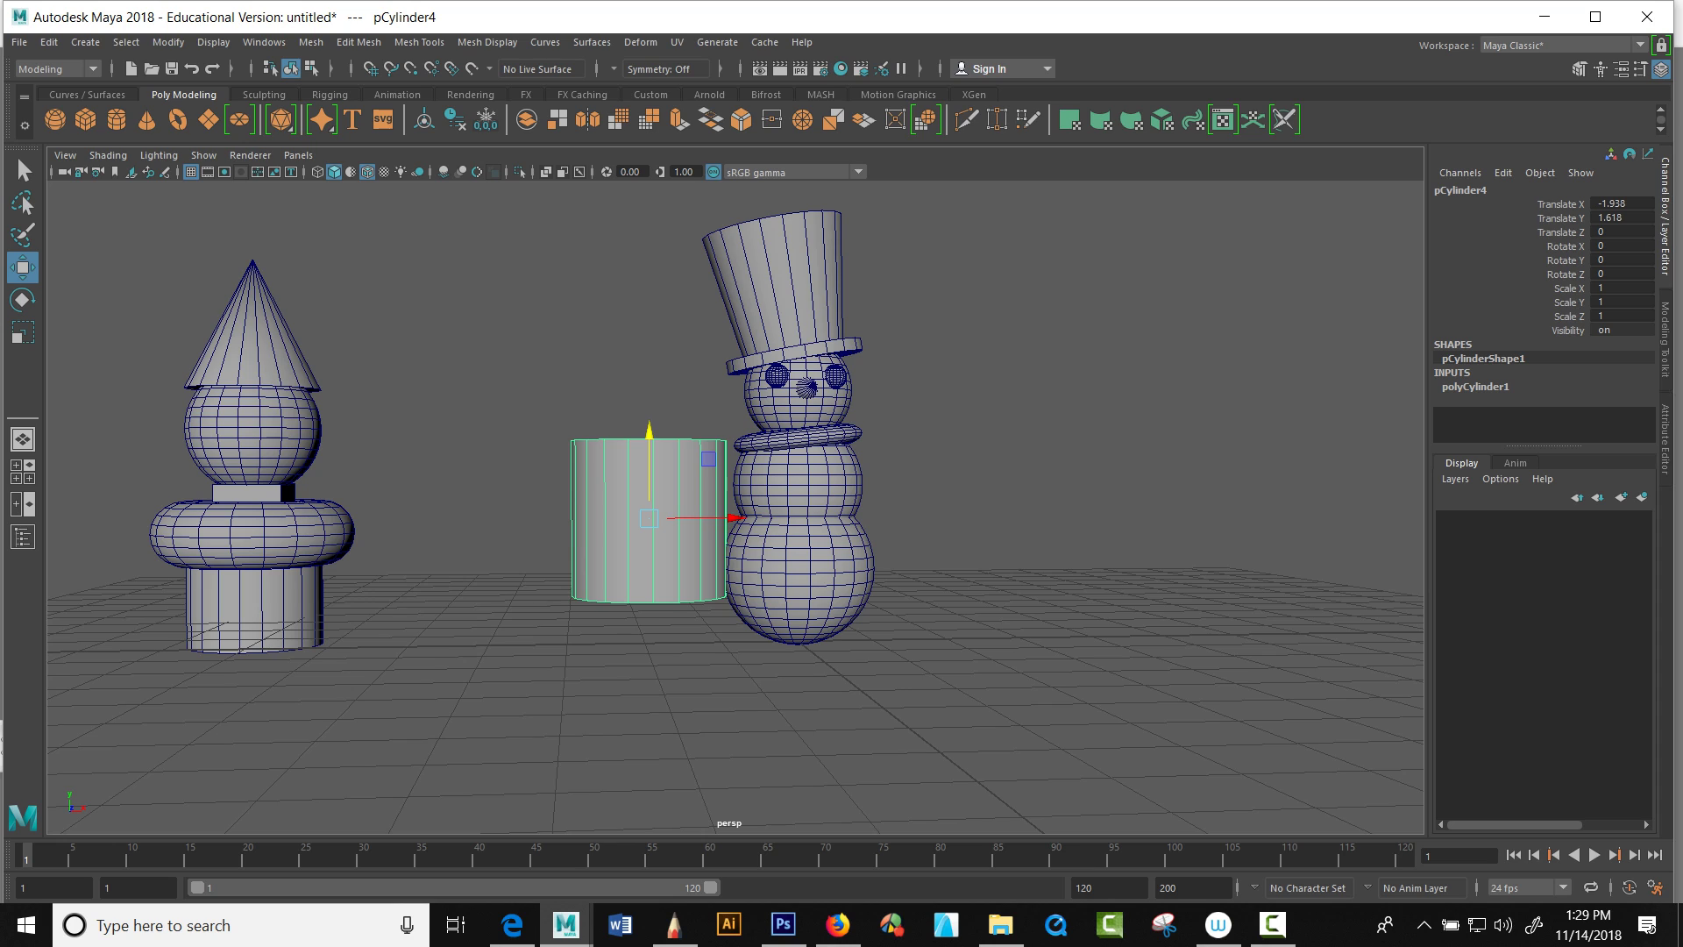
Step: Set the arm cylinder's radius to 0.1
left_click_drag(1544, 445, 1544, 525)
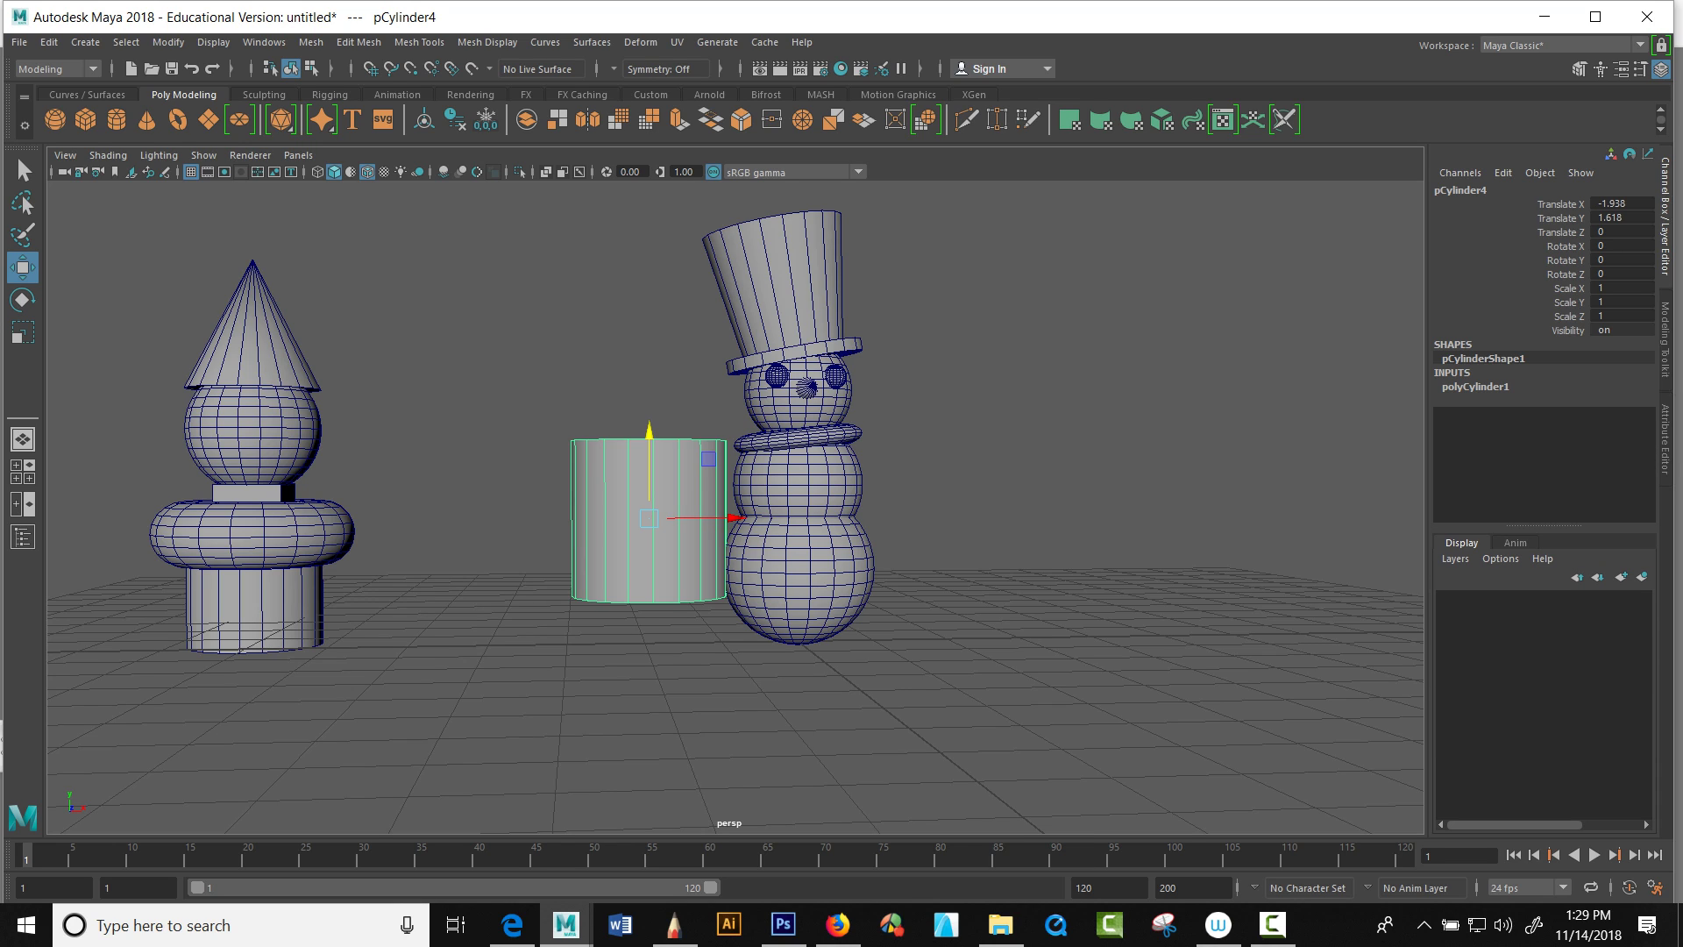
left_click(1475, 386)
left_click(1622, 400)
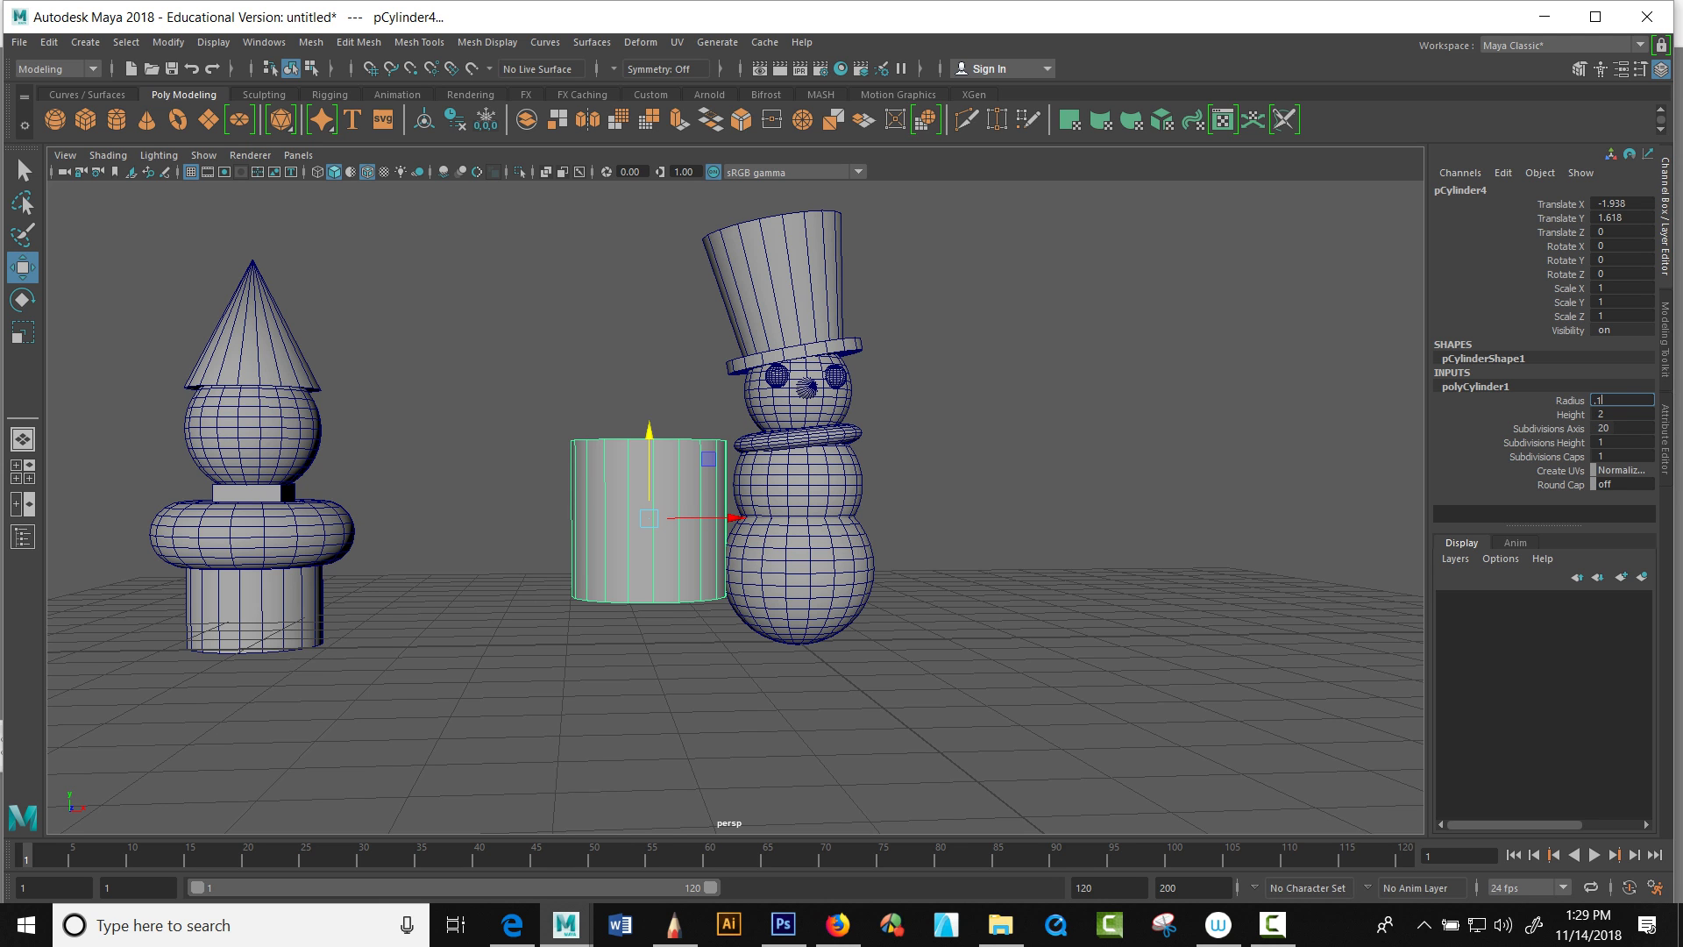
type(".1")
key("Return")
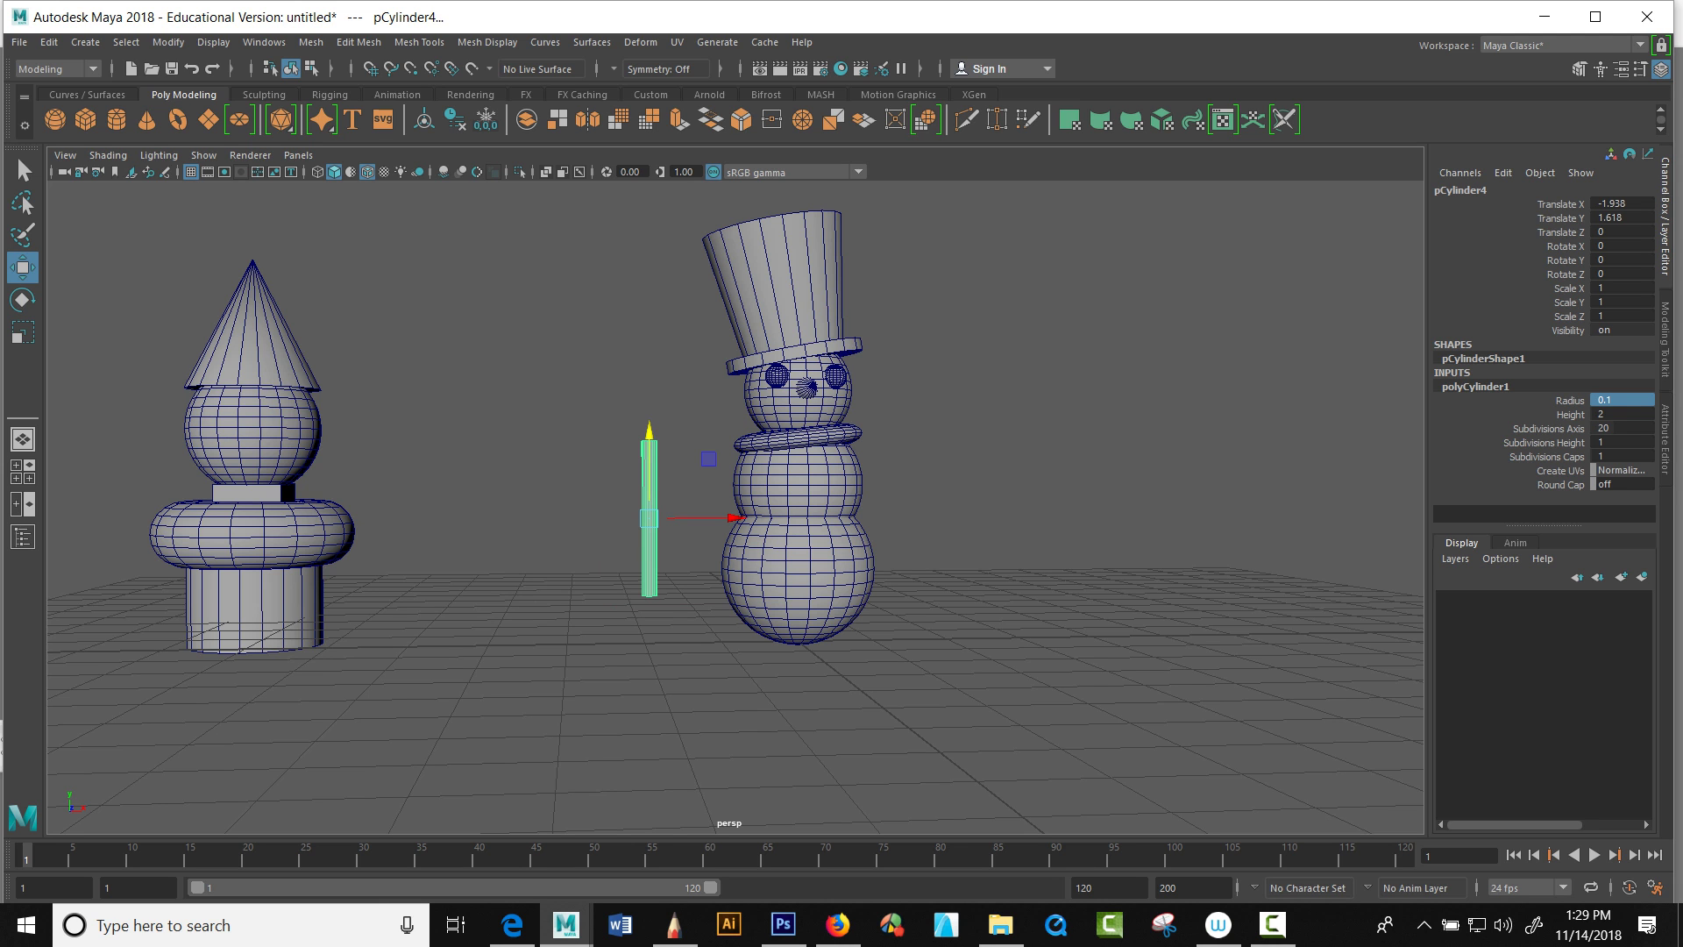
Step: Set the arm cylinder's axis subdivisions to 9
left_click_drag(789, 509, 820, 530, "alt")
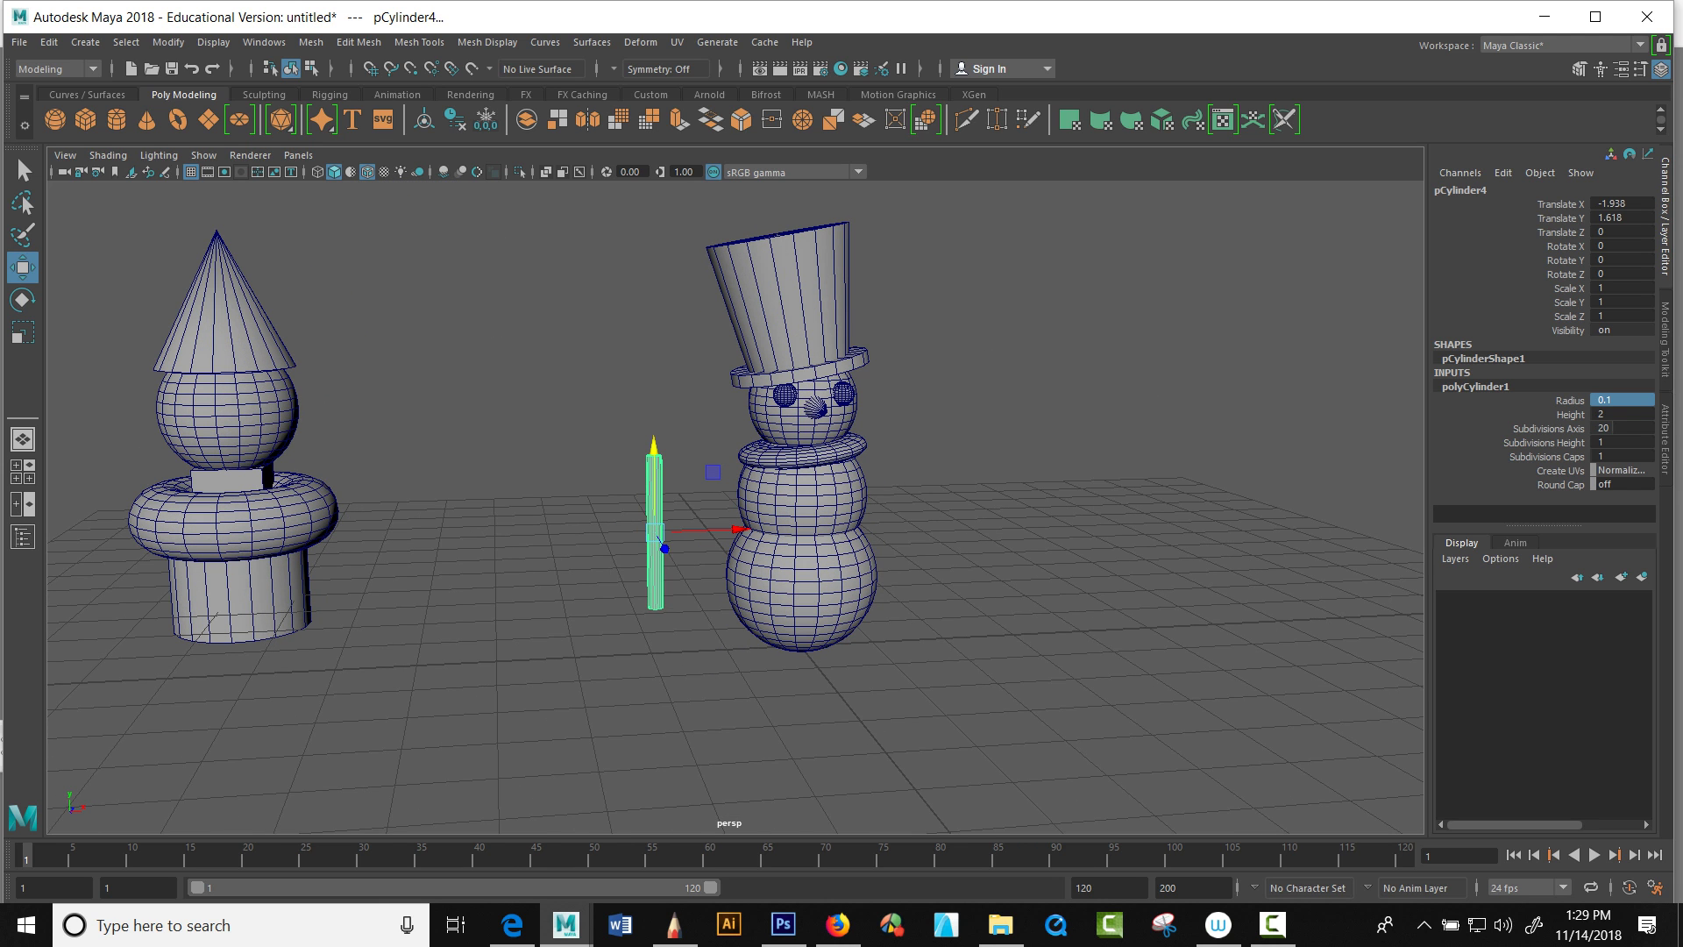
left_click(1612, 428)
key("Return")
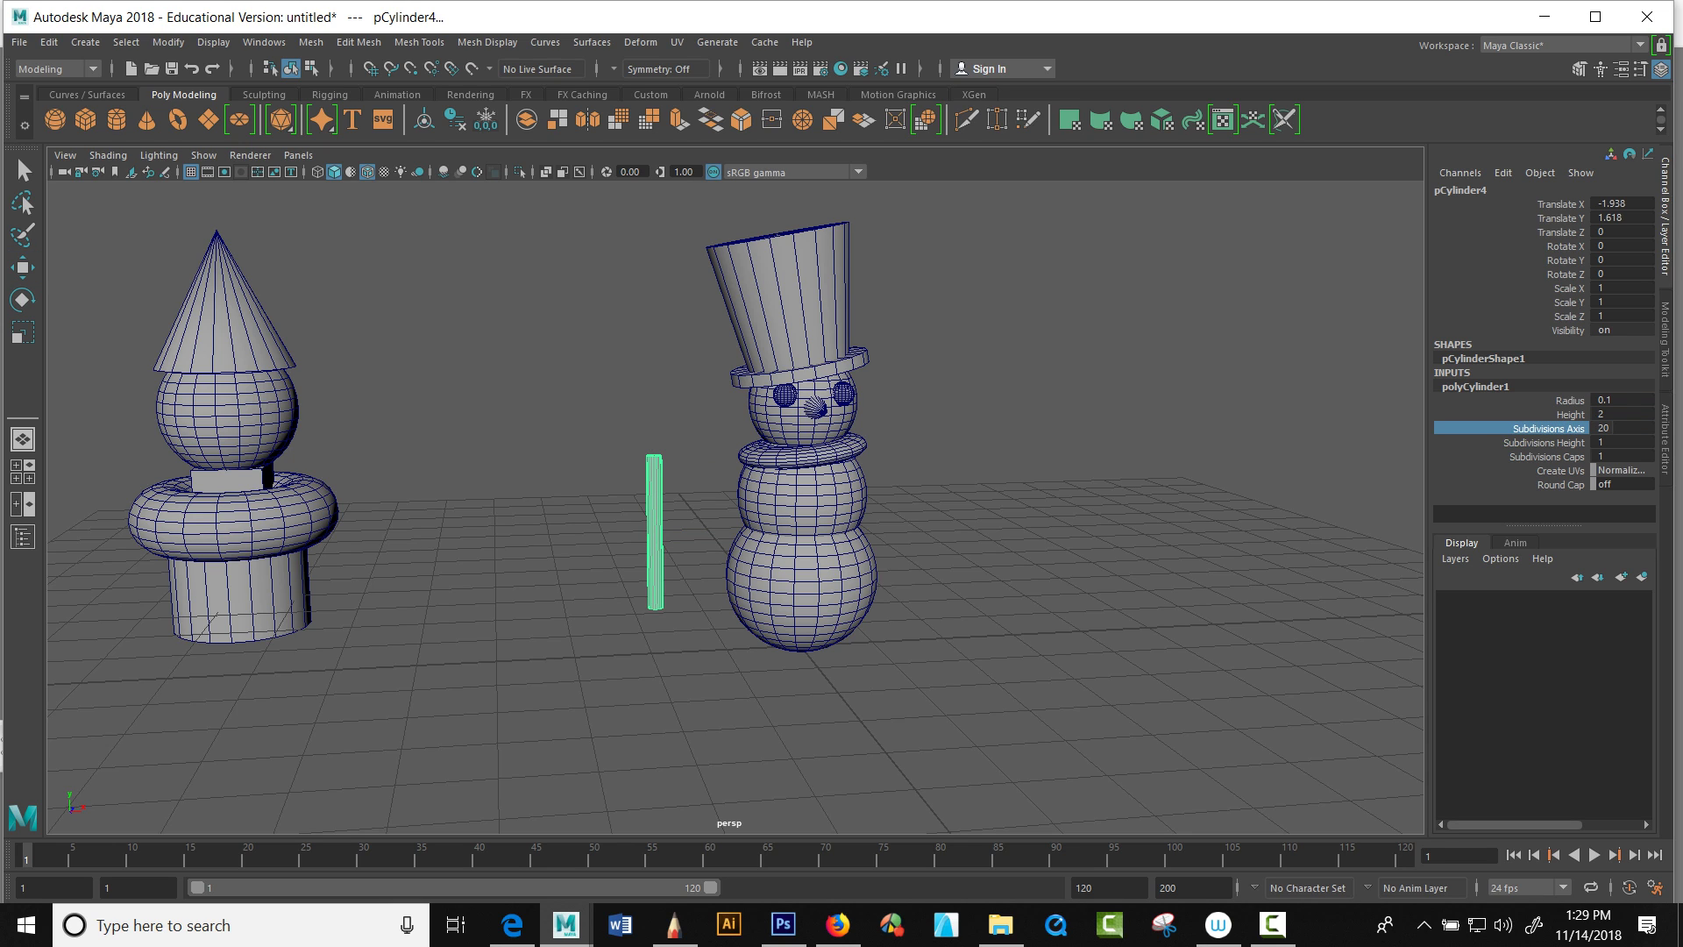
left_click(1612, 428)
type("9")
key("Return")
scroll(736, 507, "down", 5)
scroll(736, 506, "up", 12)
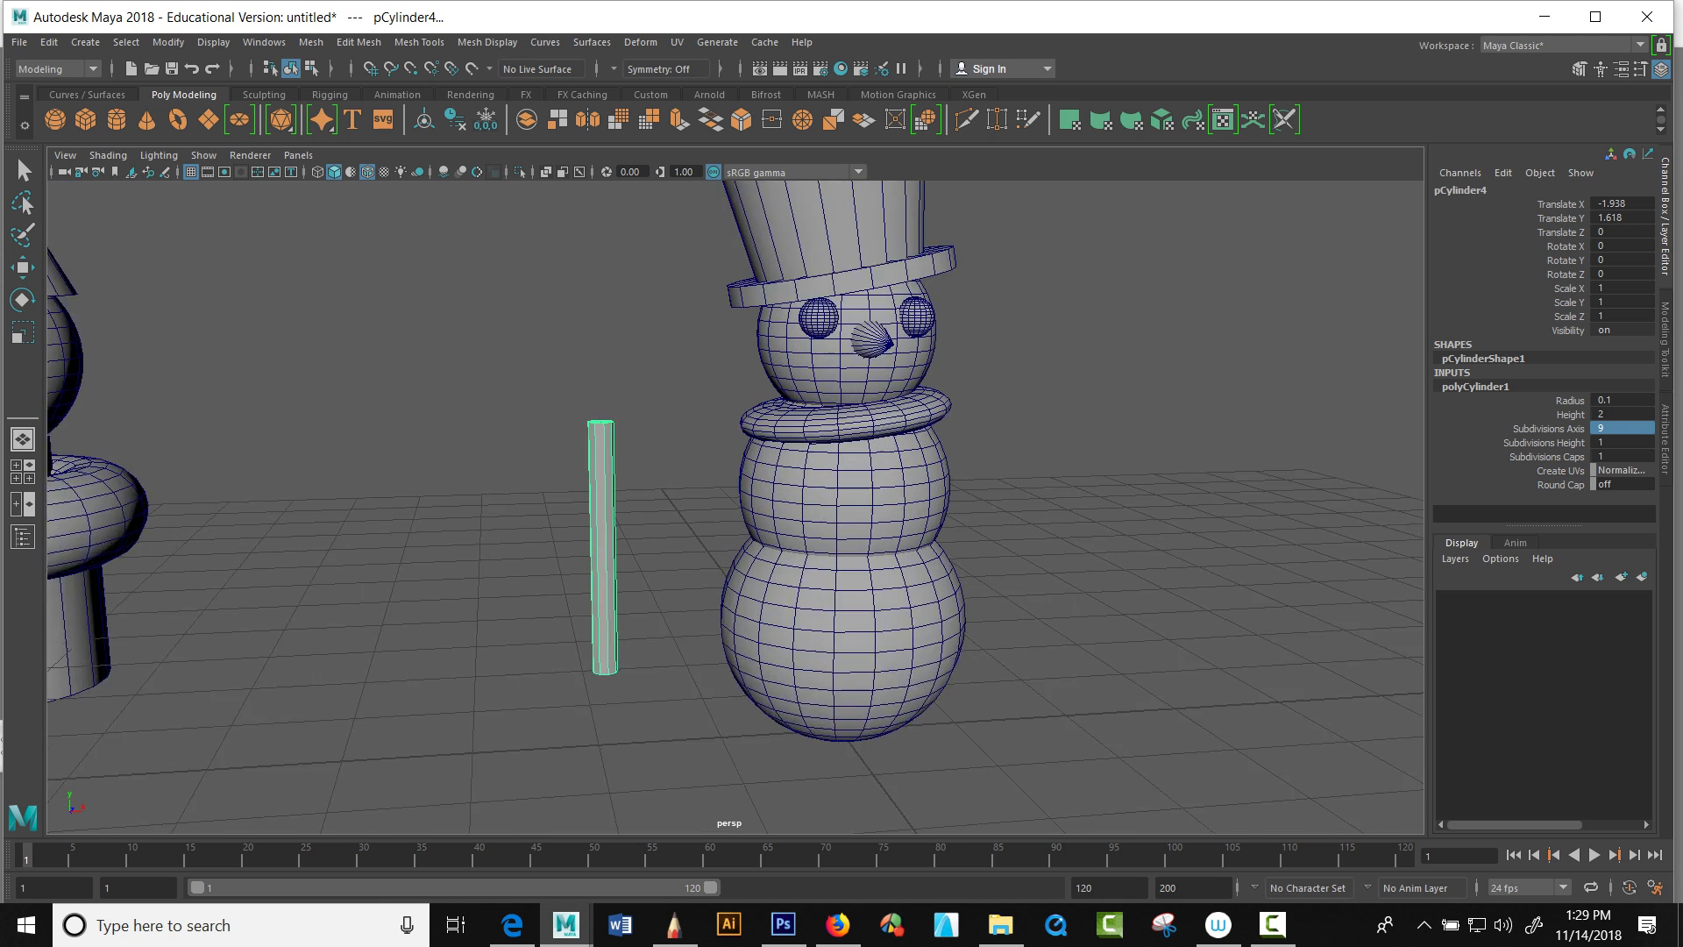
Step: Scale the arm cylinder uniformly to 0.818, rotate it to -39.25 degrees about Z, and move it to X -1.141 against the body
key("r")
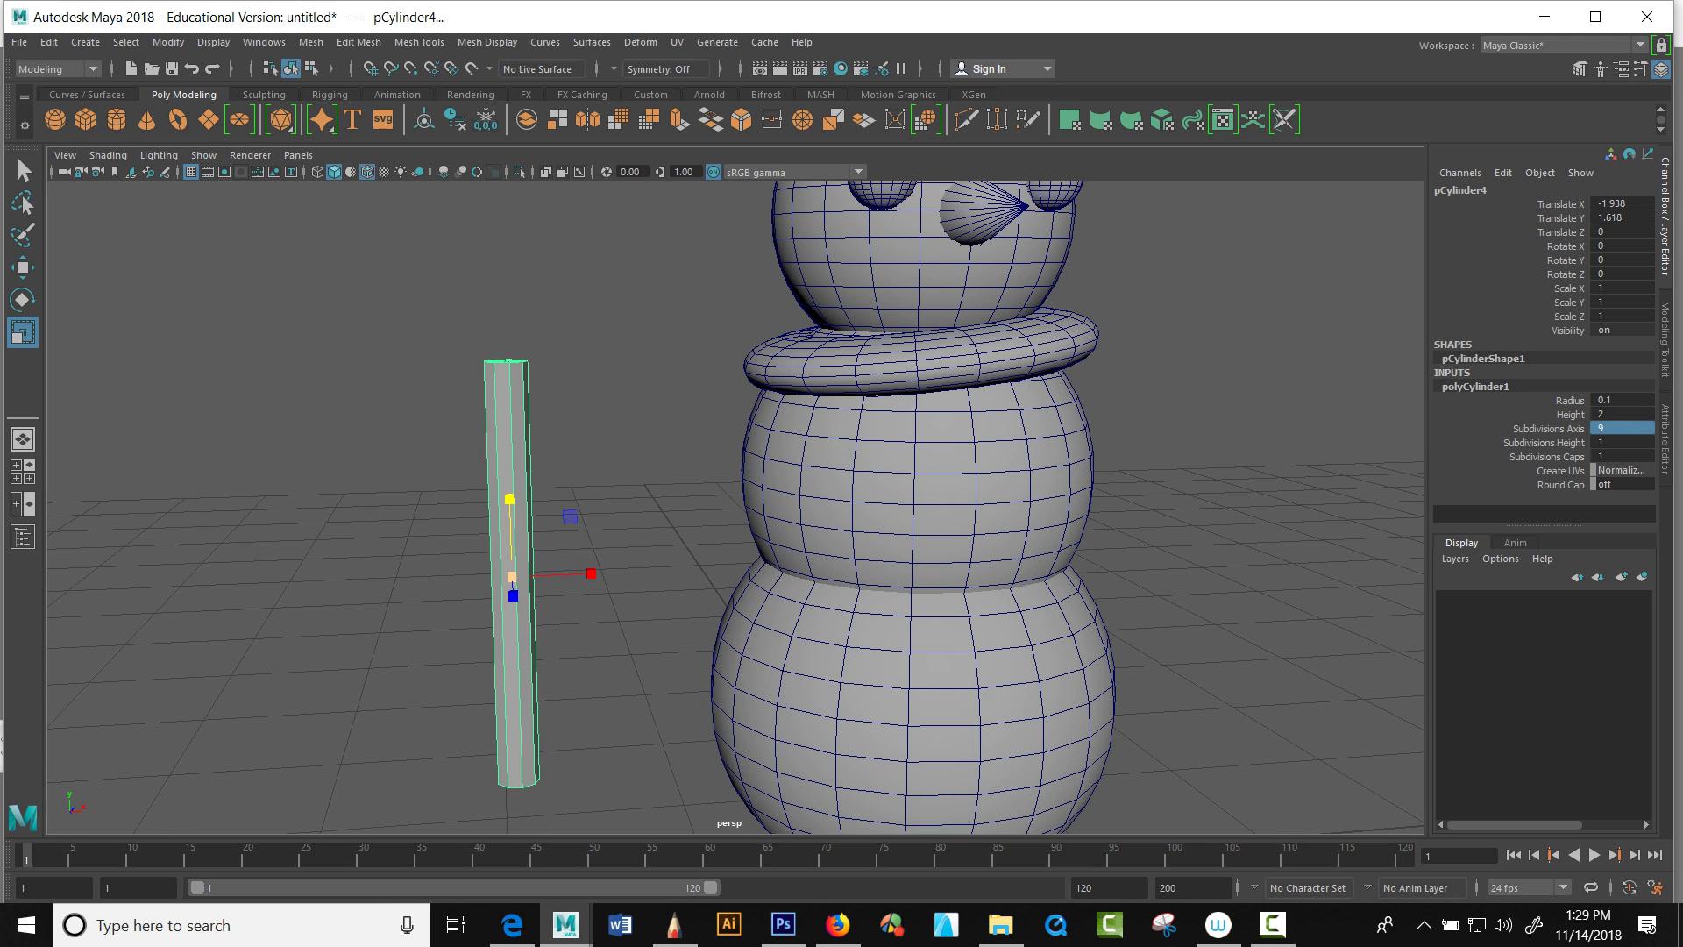
left_click_drag(512, 577, 484, 579)
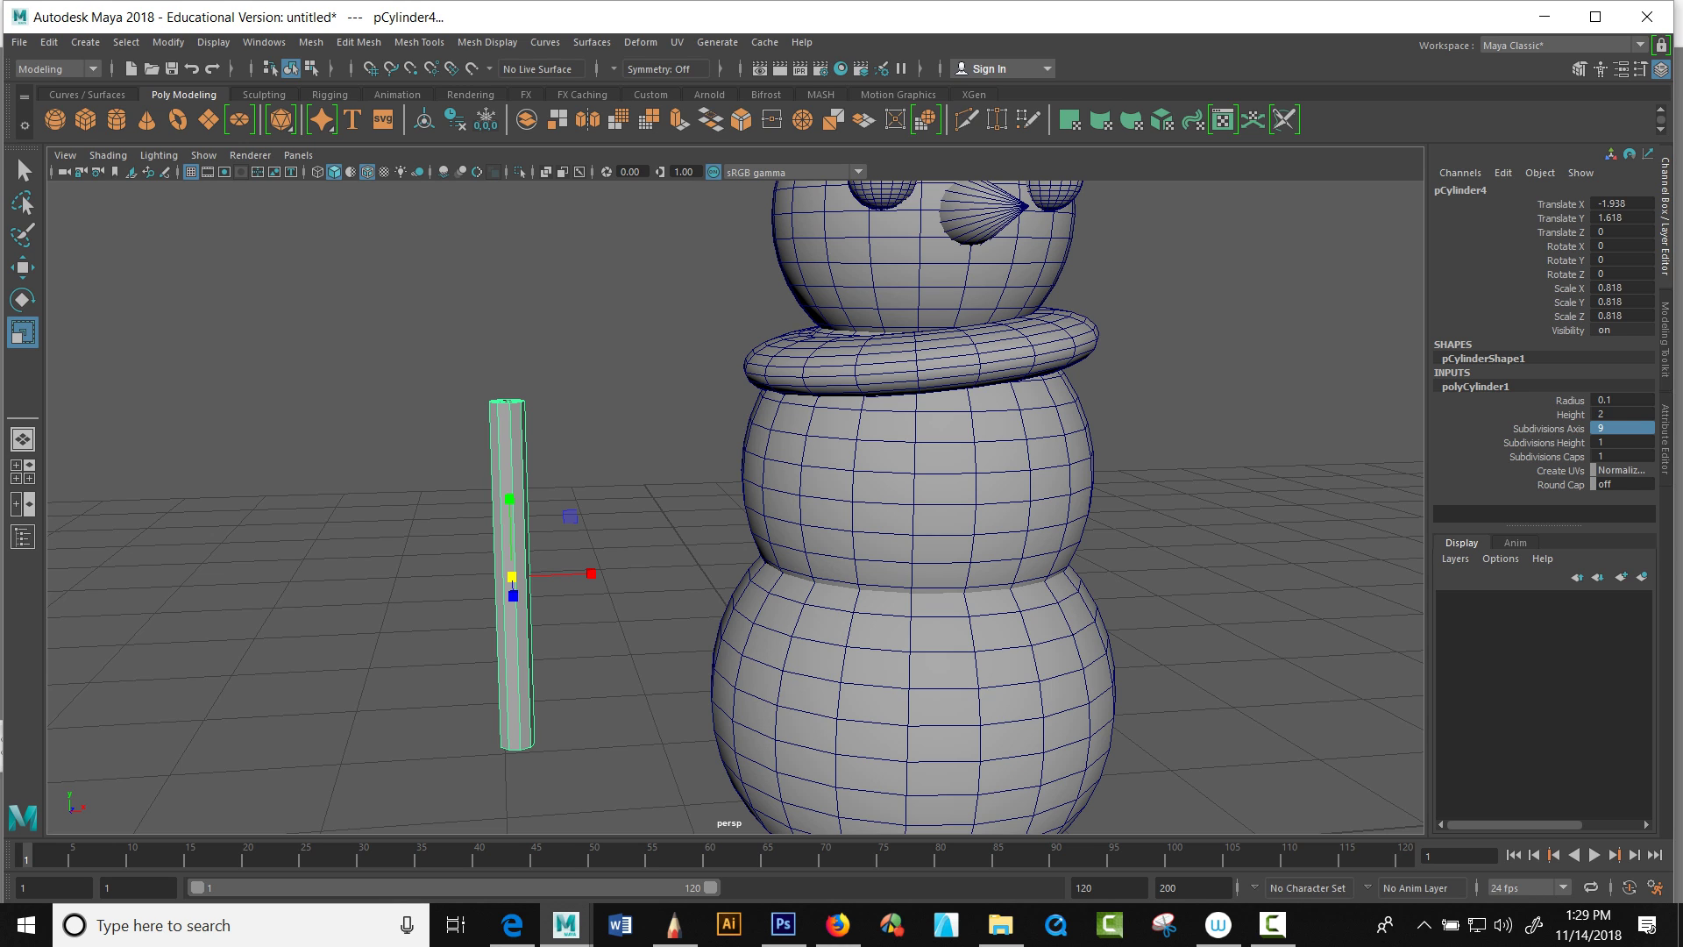
key("e")
left_click_drag(563, 584, 739, 537)
key("w")
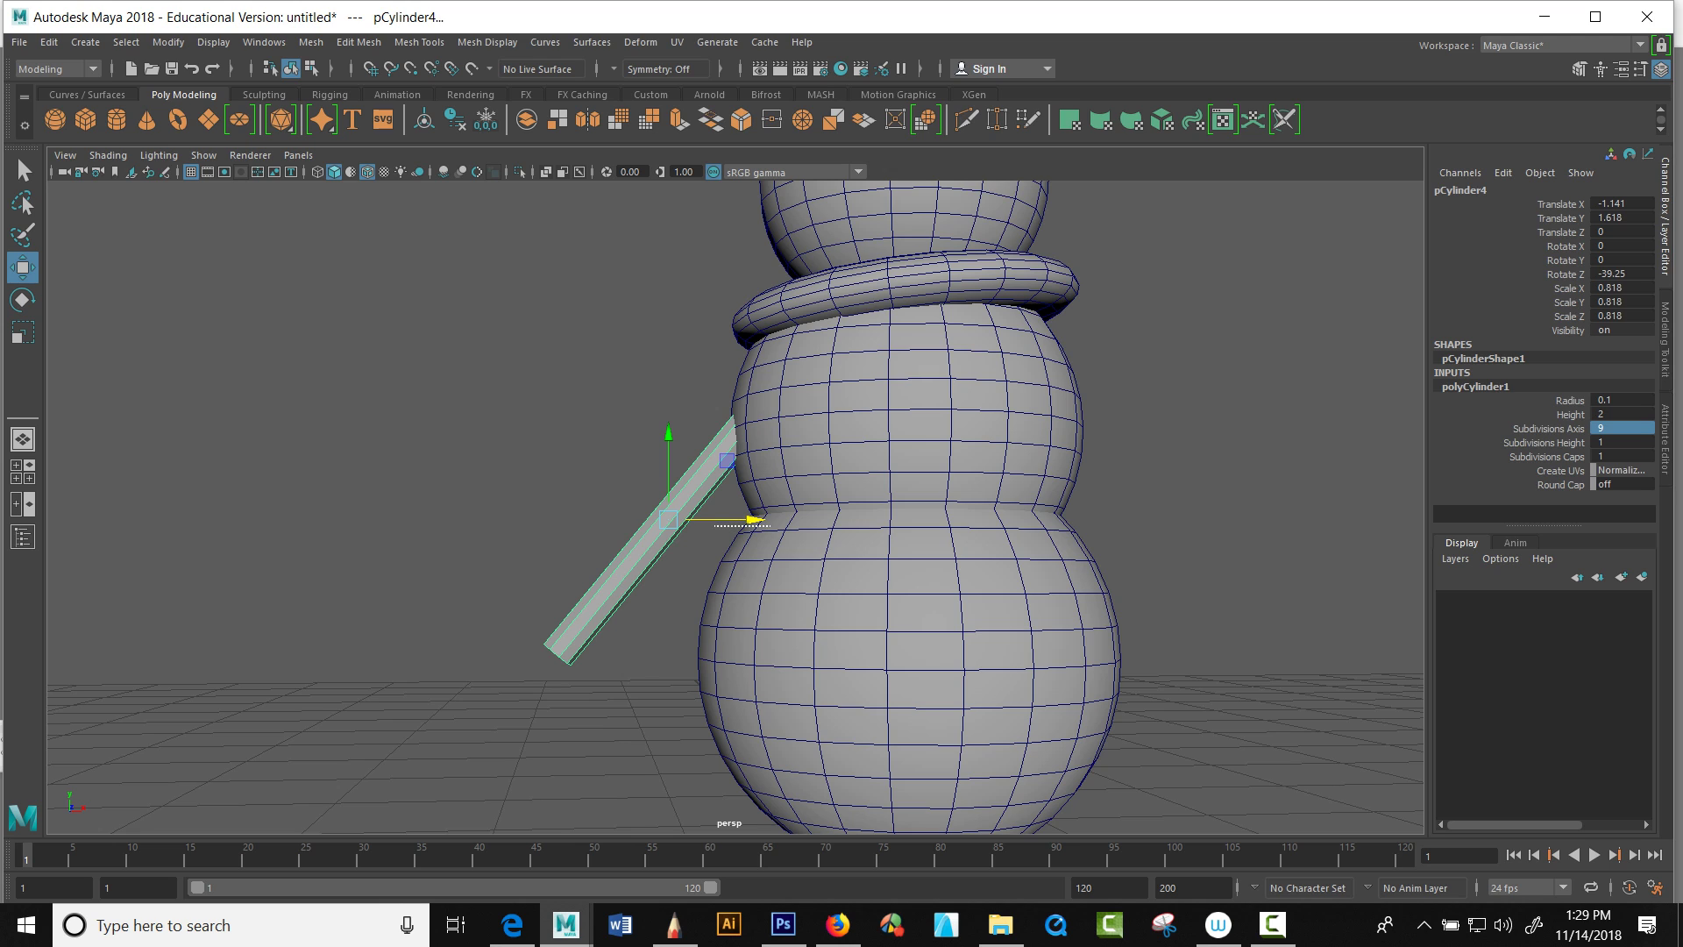
left_click(768, 526)
key("ctrl+z")
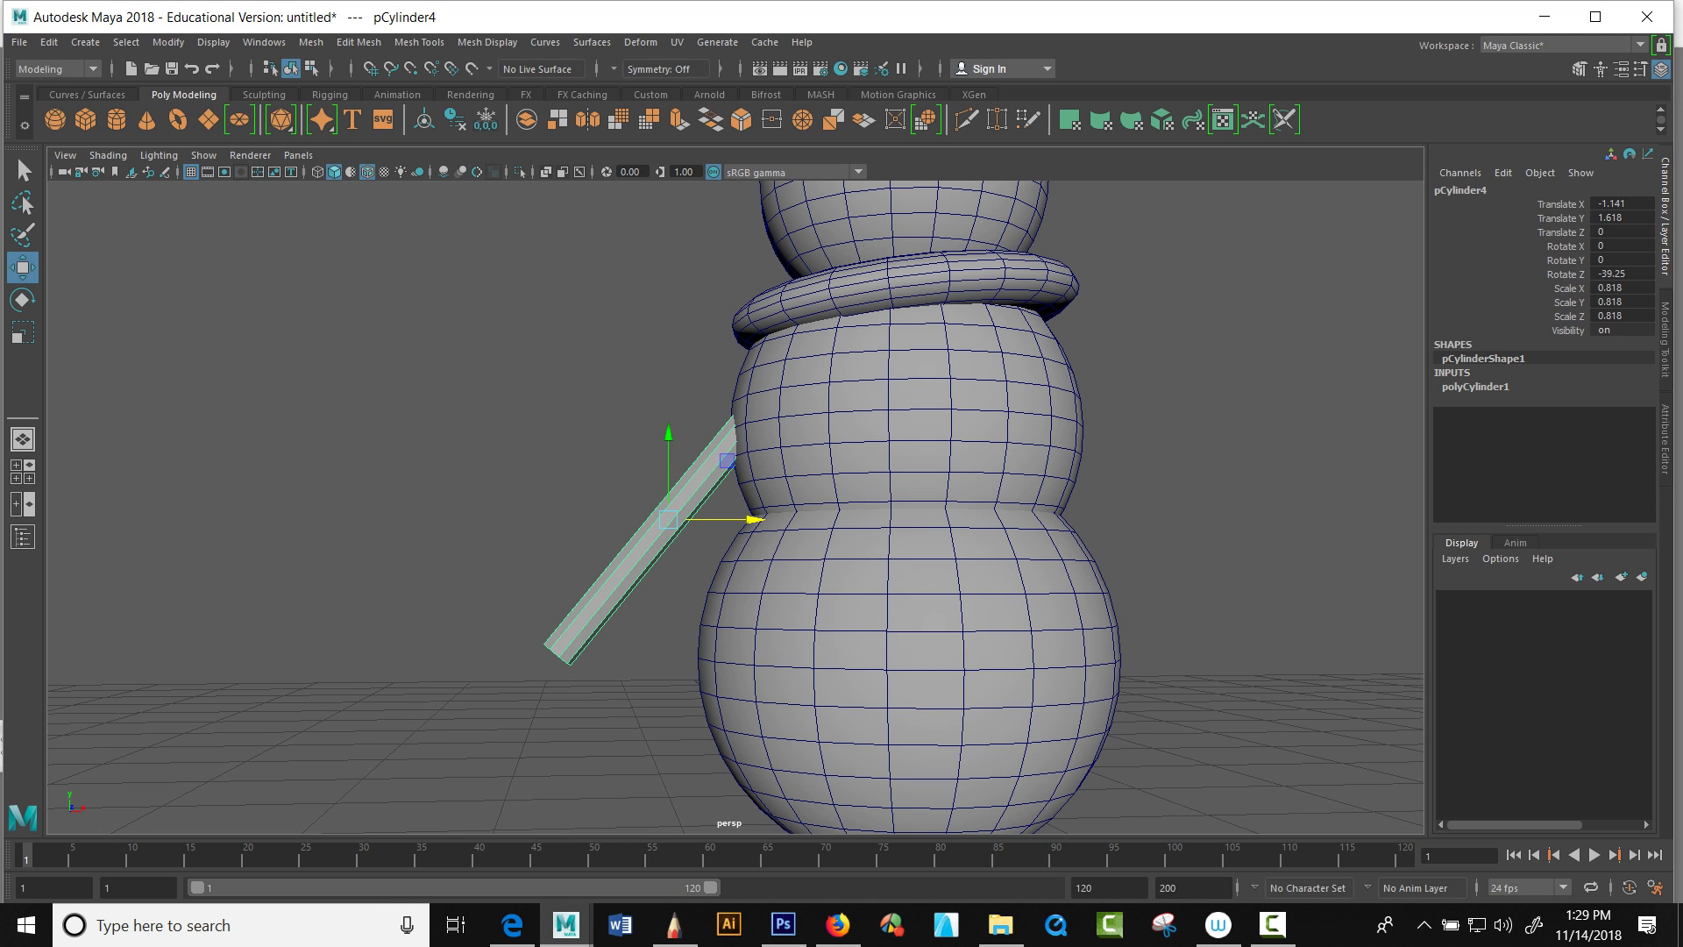
Step: Duplicate the arm cylinder and move the copy down and outward to X -1.614, Y 1.176 as the lower arm
key("ctrl+d")
left_click_drag(753, 519, 653, 519)
left_click_drag(568, 473, 568, 570)
Step: Move the original upper arm cylinder inward and upward so its end sits in the middle body sphere
left_click(662, 520)
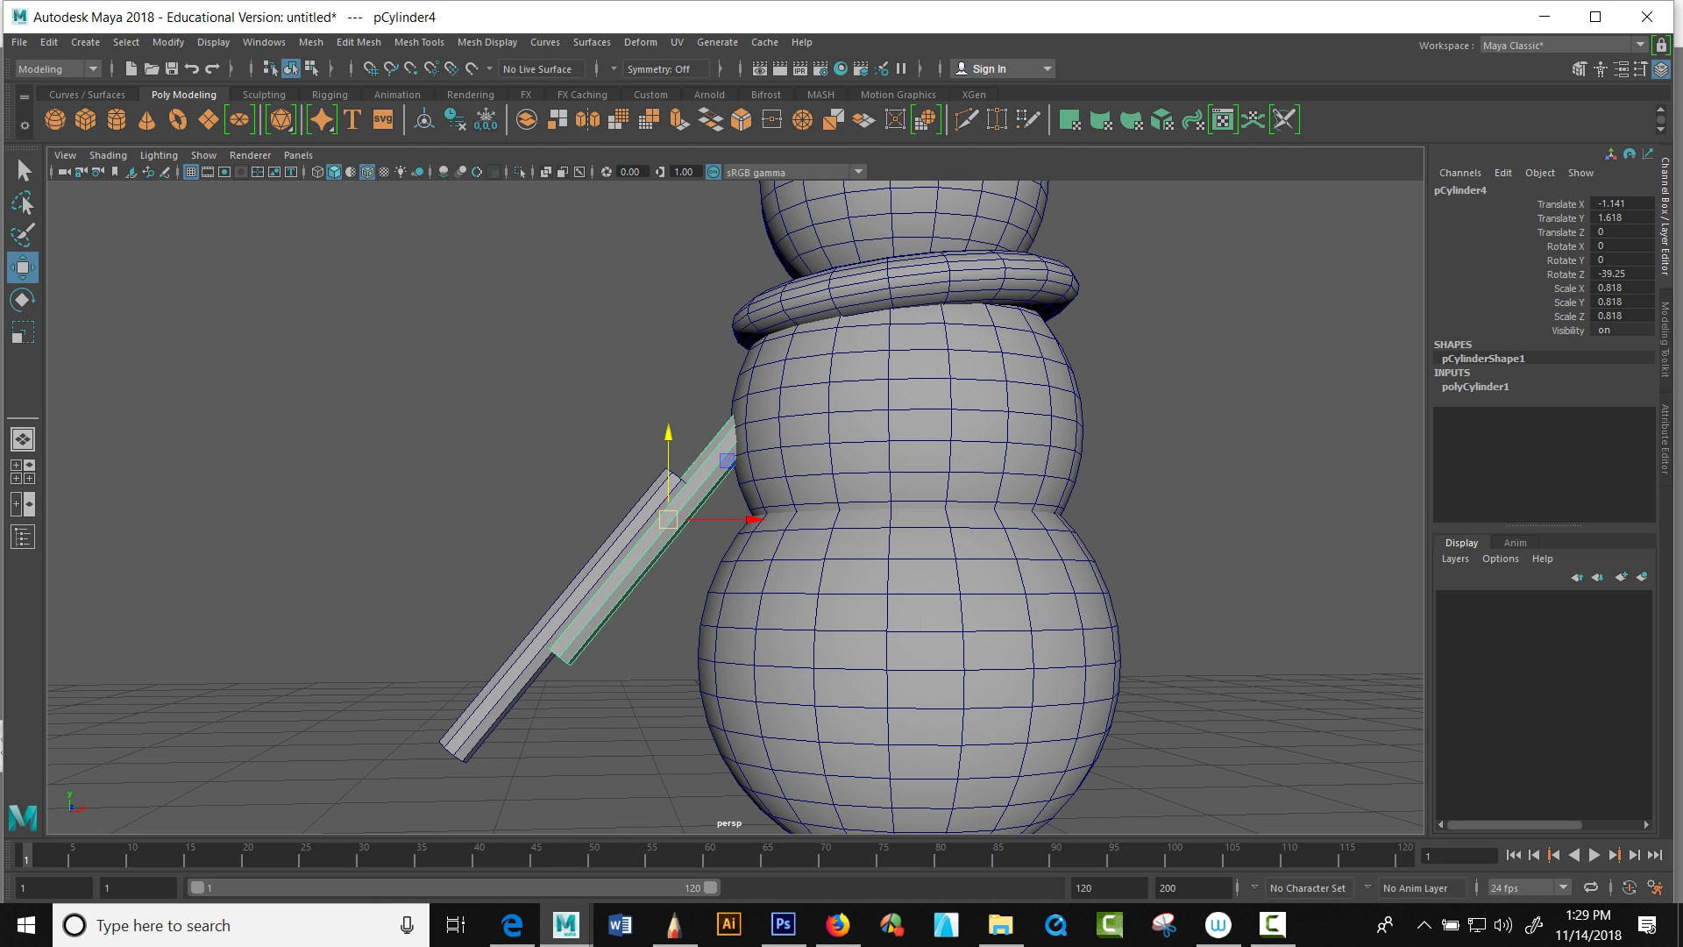
left_click_drag(701, 519, 780, 519)
left_click_drag(748, 456, 748, 334)
Step: Raise the lower arm cylinder to Y 1.342 and rotate it to about -50.5 degrees in Z
left_click(605, 581)
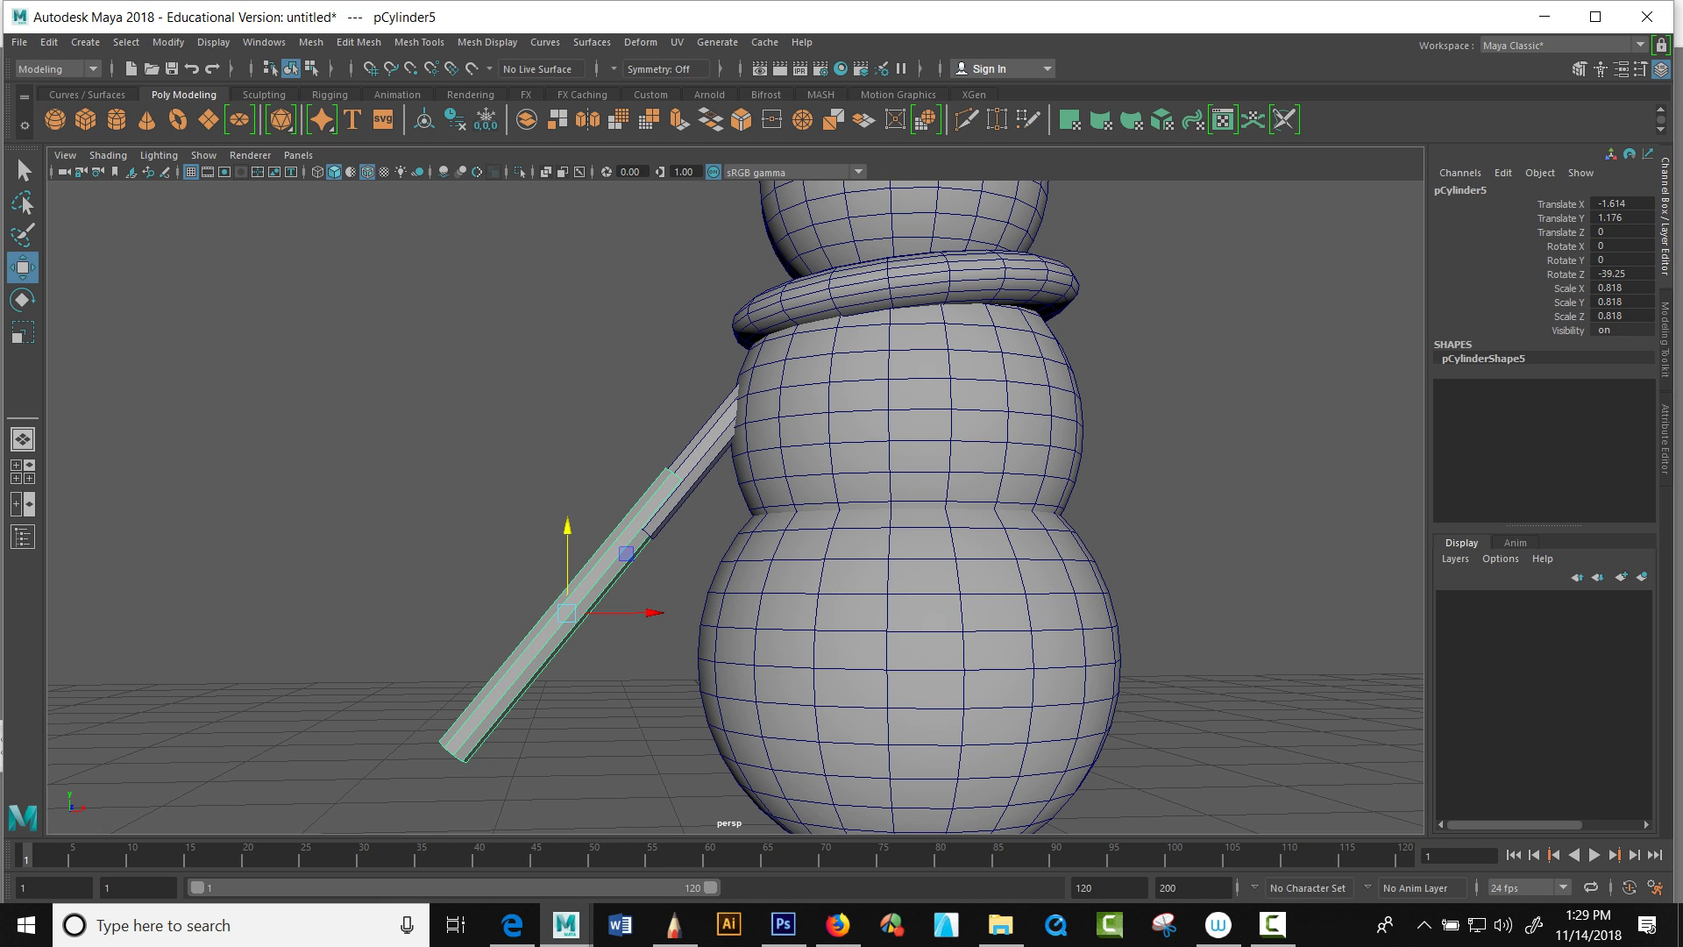
left_click_drag(575, 553, 567, 515)
key("ctrl+z")
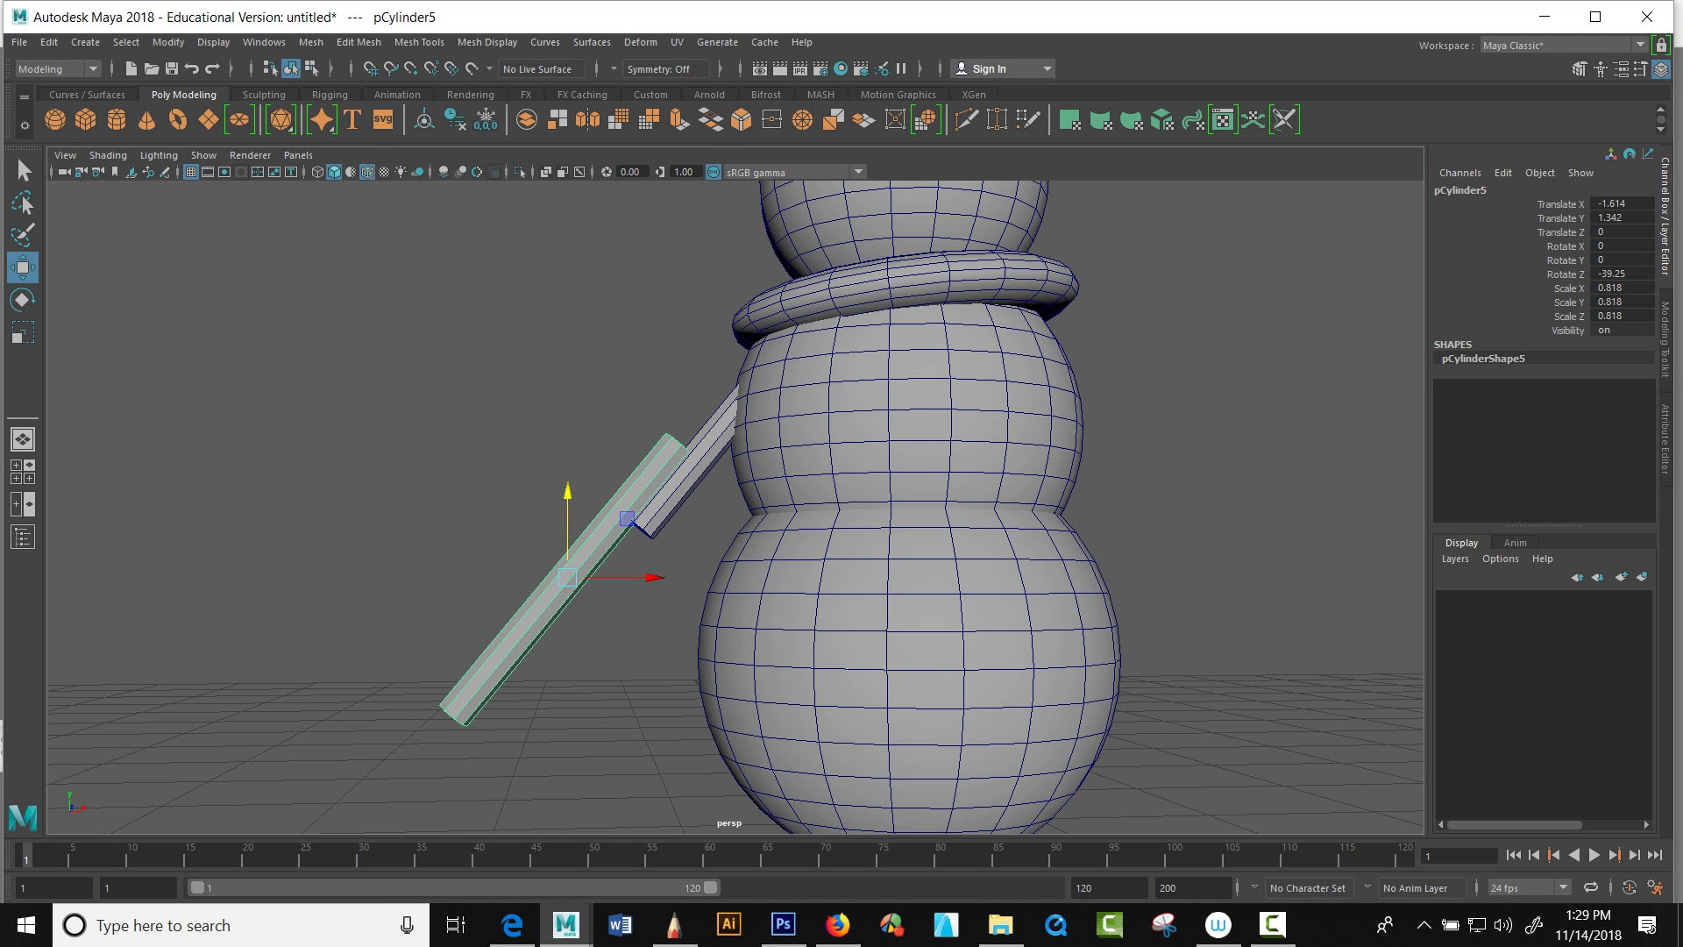
key("e")
left_click_drag(478, 611, 478, 589)
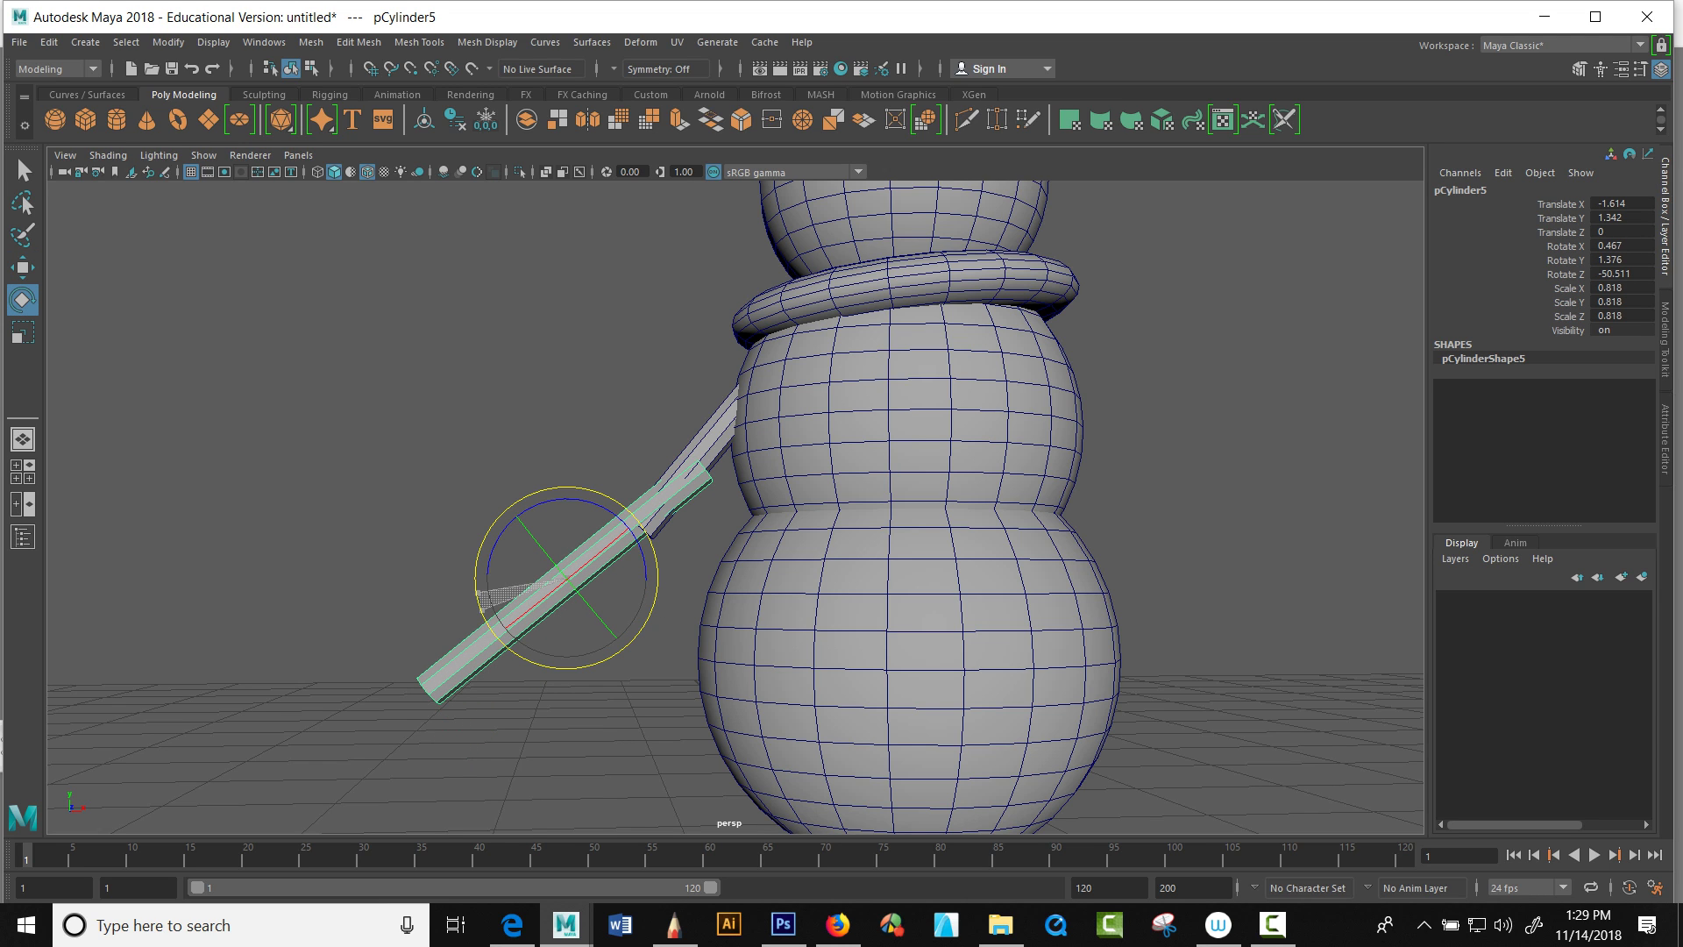
Step: Join the lower arm to the upper arm by moving it to X -1.309, Y 1.591, and deselect it
scroll(735, 507, "down", 5)
mouse_move(735, 507)
left_mouse_down("alt")
mouse_move(820, 597)
mouse_move(722, 502)
left_mouse_up("alt")
key("w")
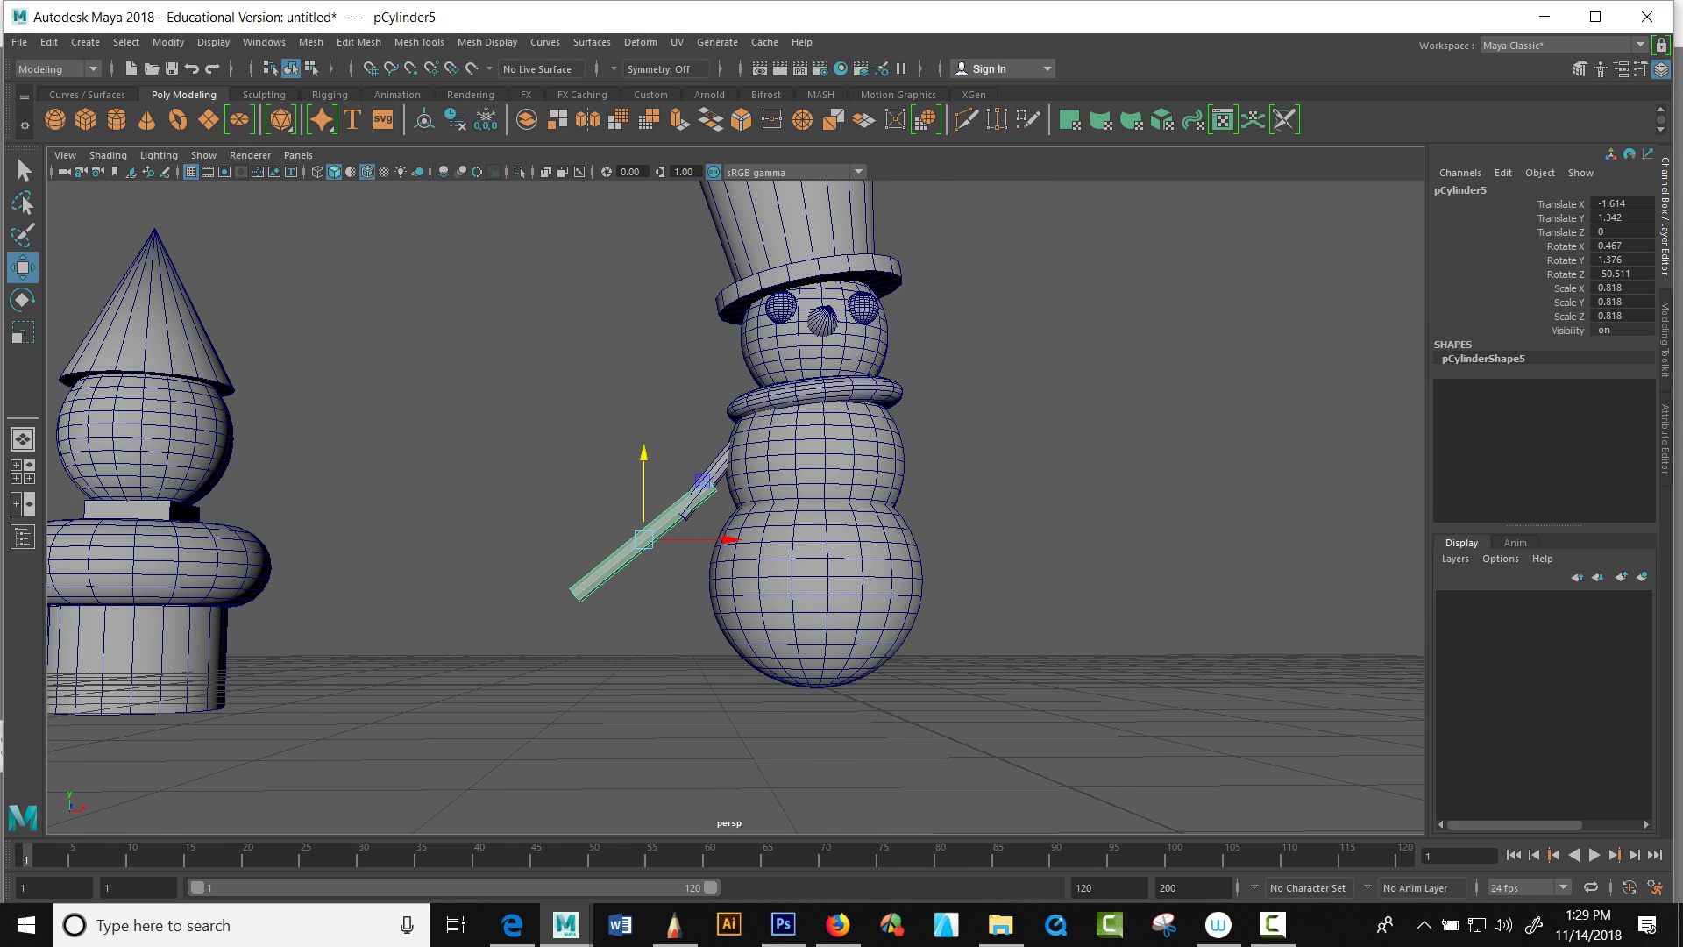
left_click_drag(644, 454, 645, 428)
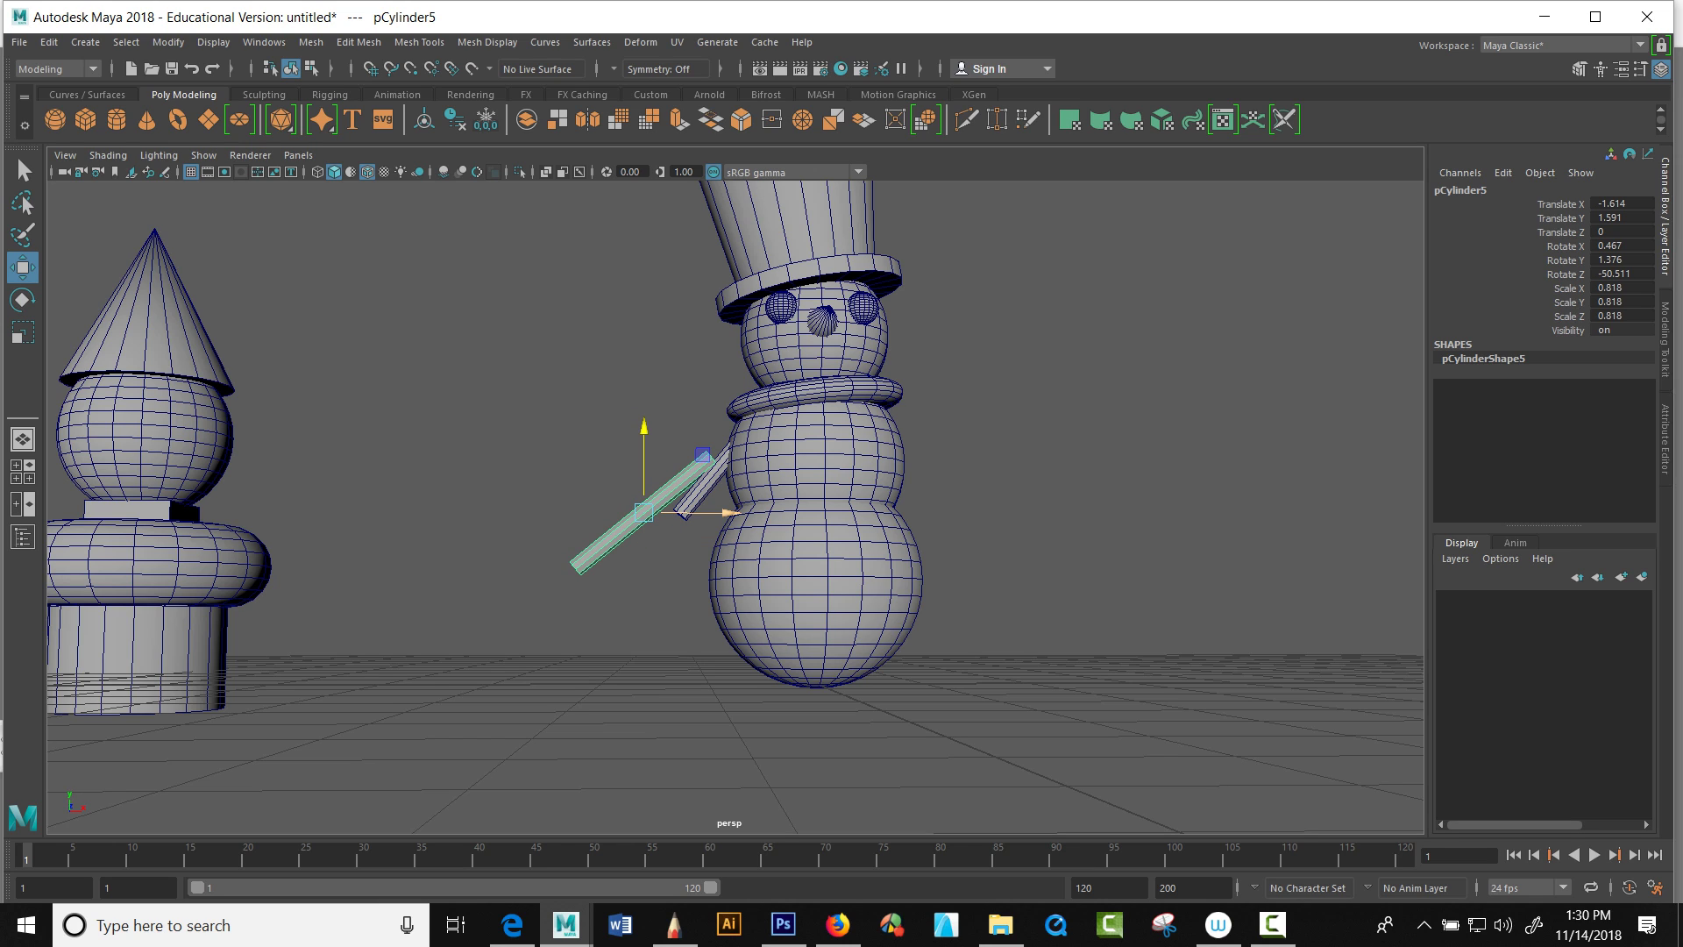
left_click_drag(726, 512, 758, 512)
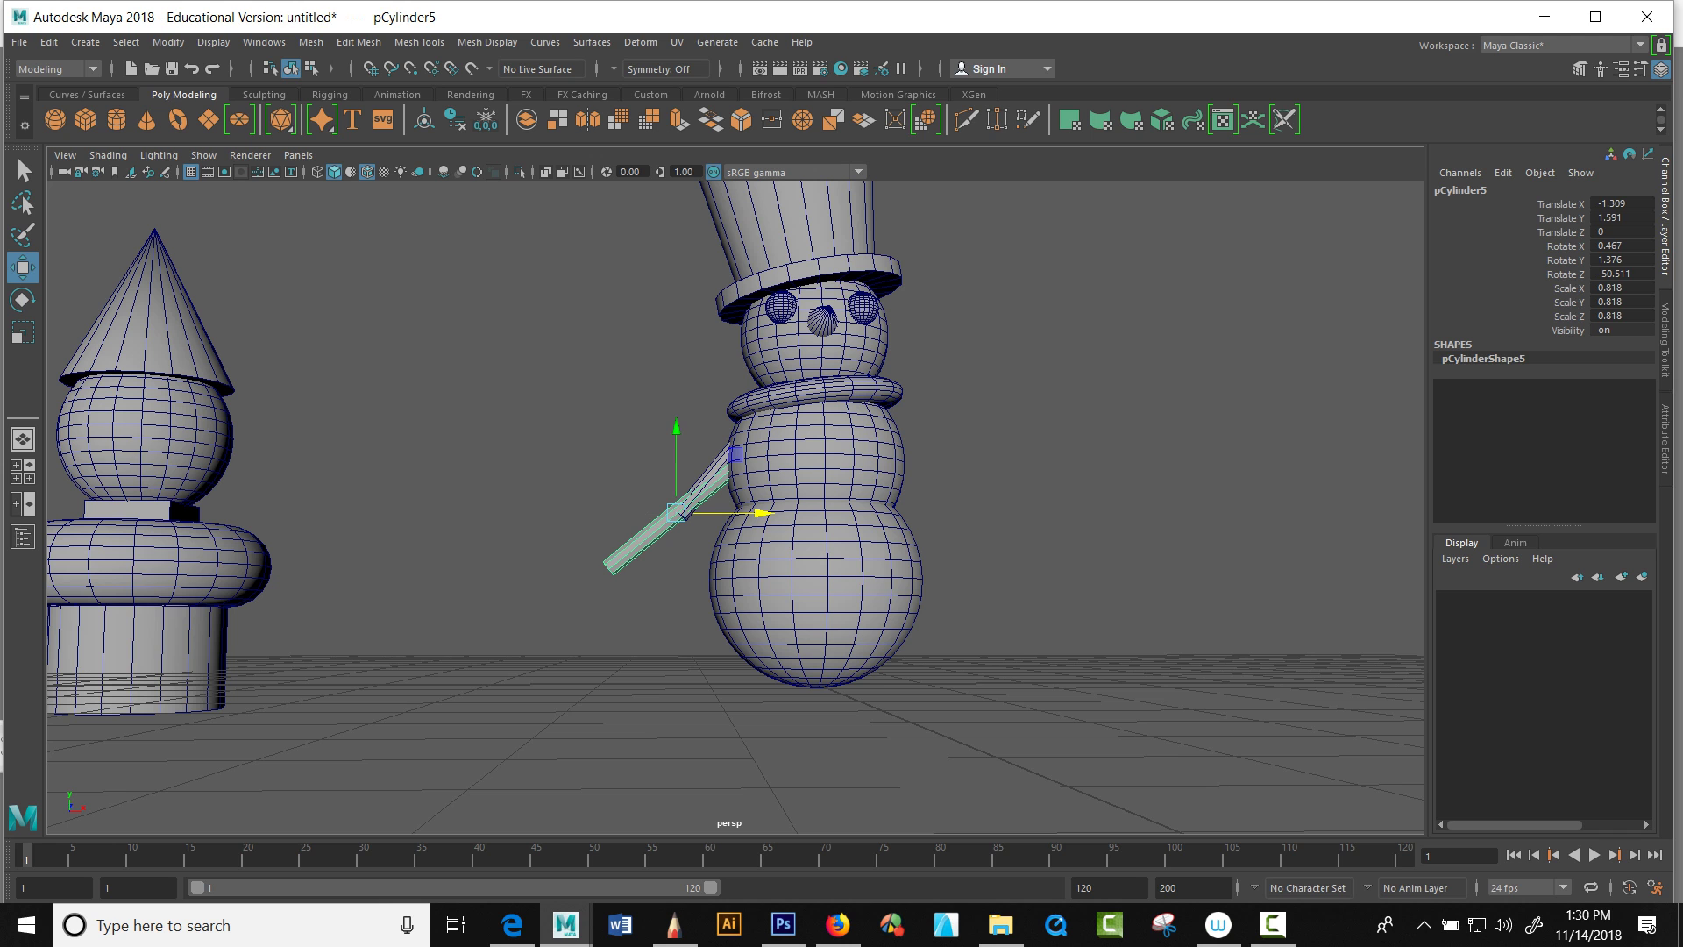
left_click(631, 429)
mouse_move(631, 429)
left_mouse_down("alt")
mouse_move(732, 431)
mouse_move(624, 443)
left_mouse_up("alt")
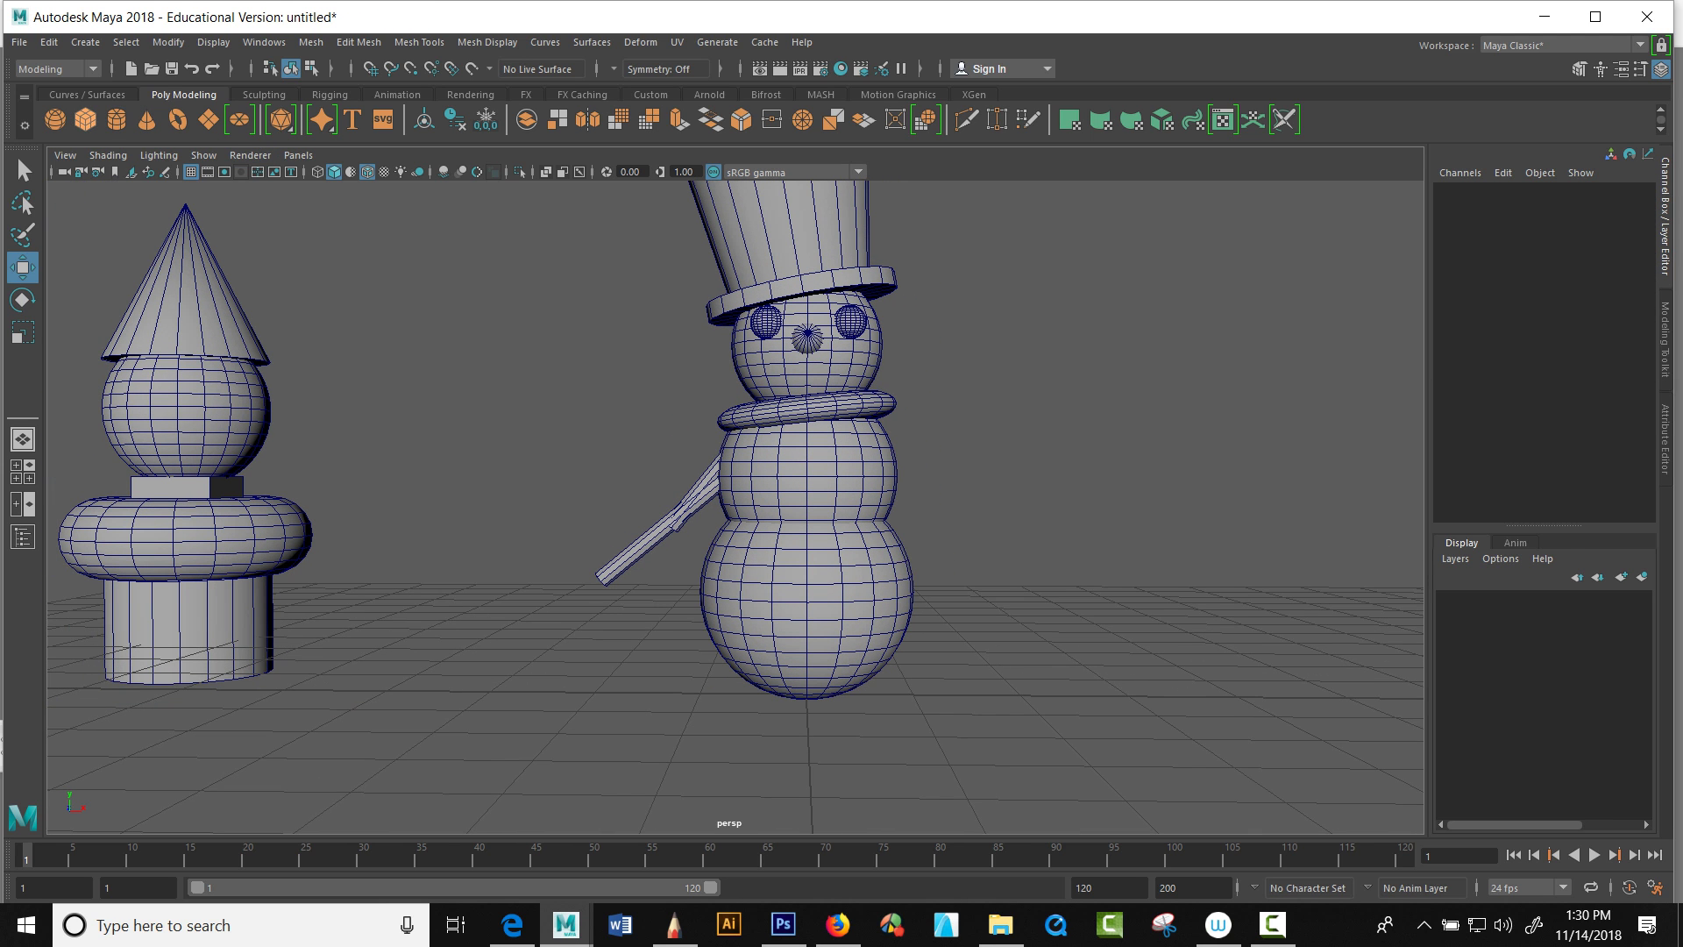
Step: Create another polygon cylinder and set its radius to 0.15
left_click(116, 119)
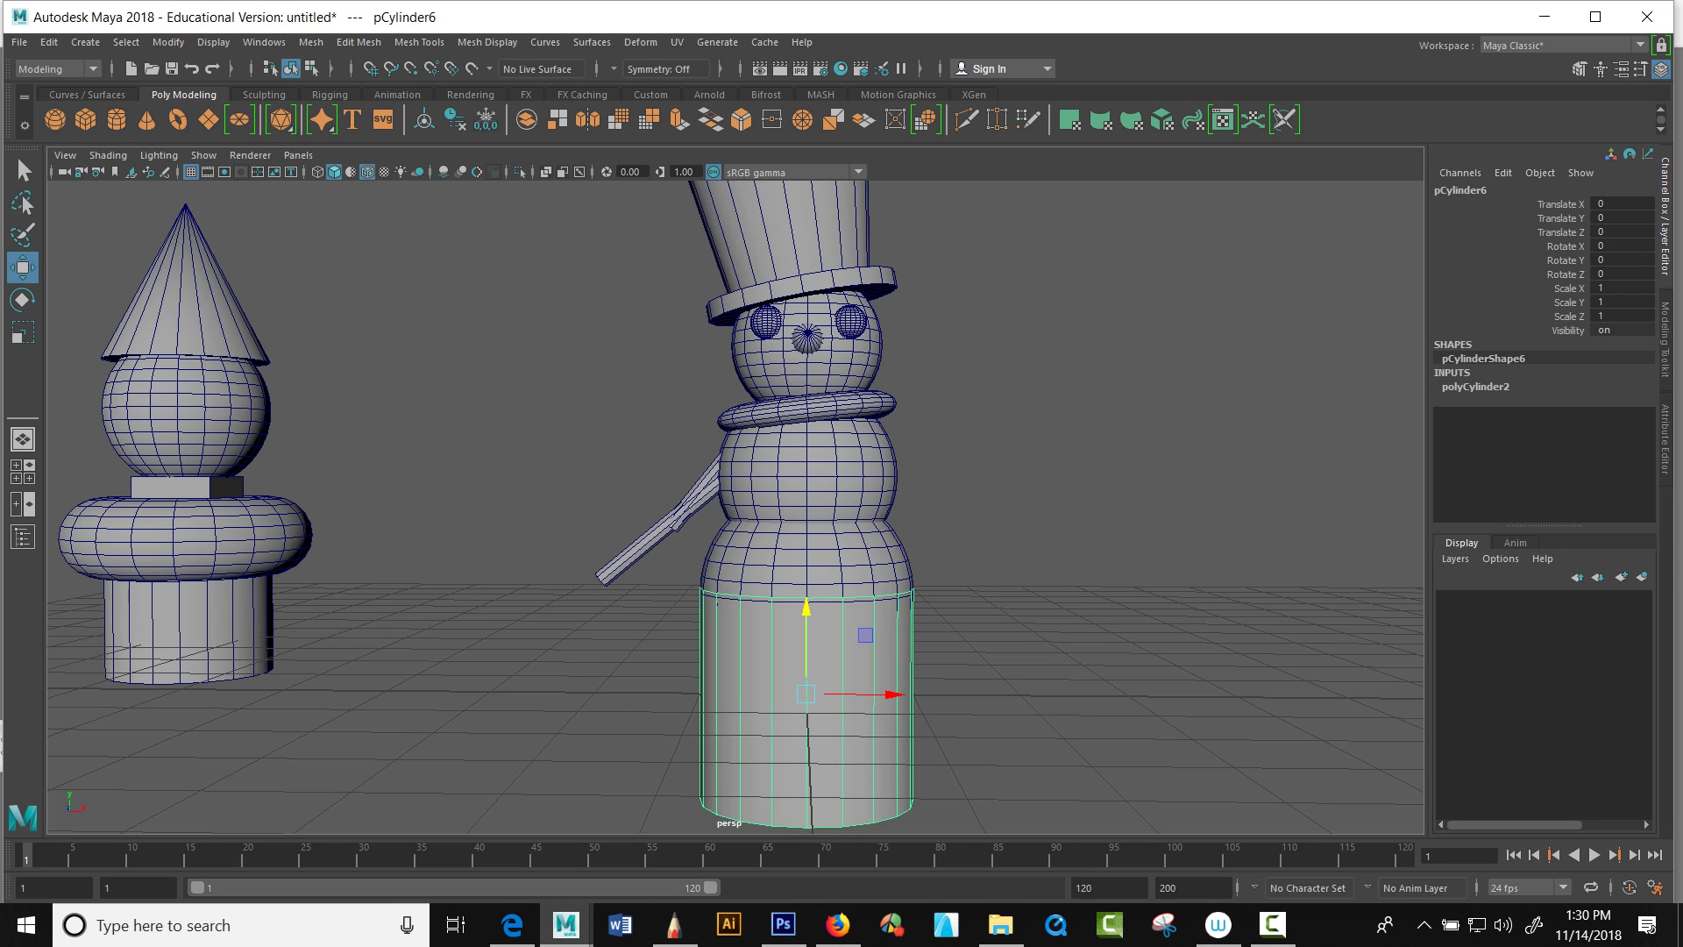
left_click(1476, 386)
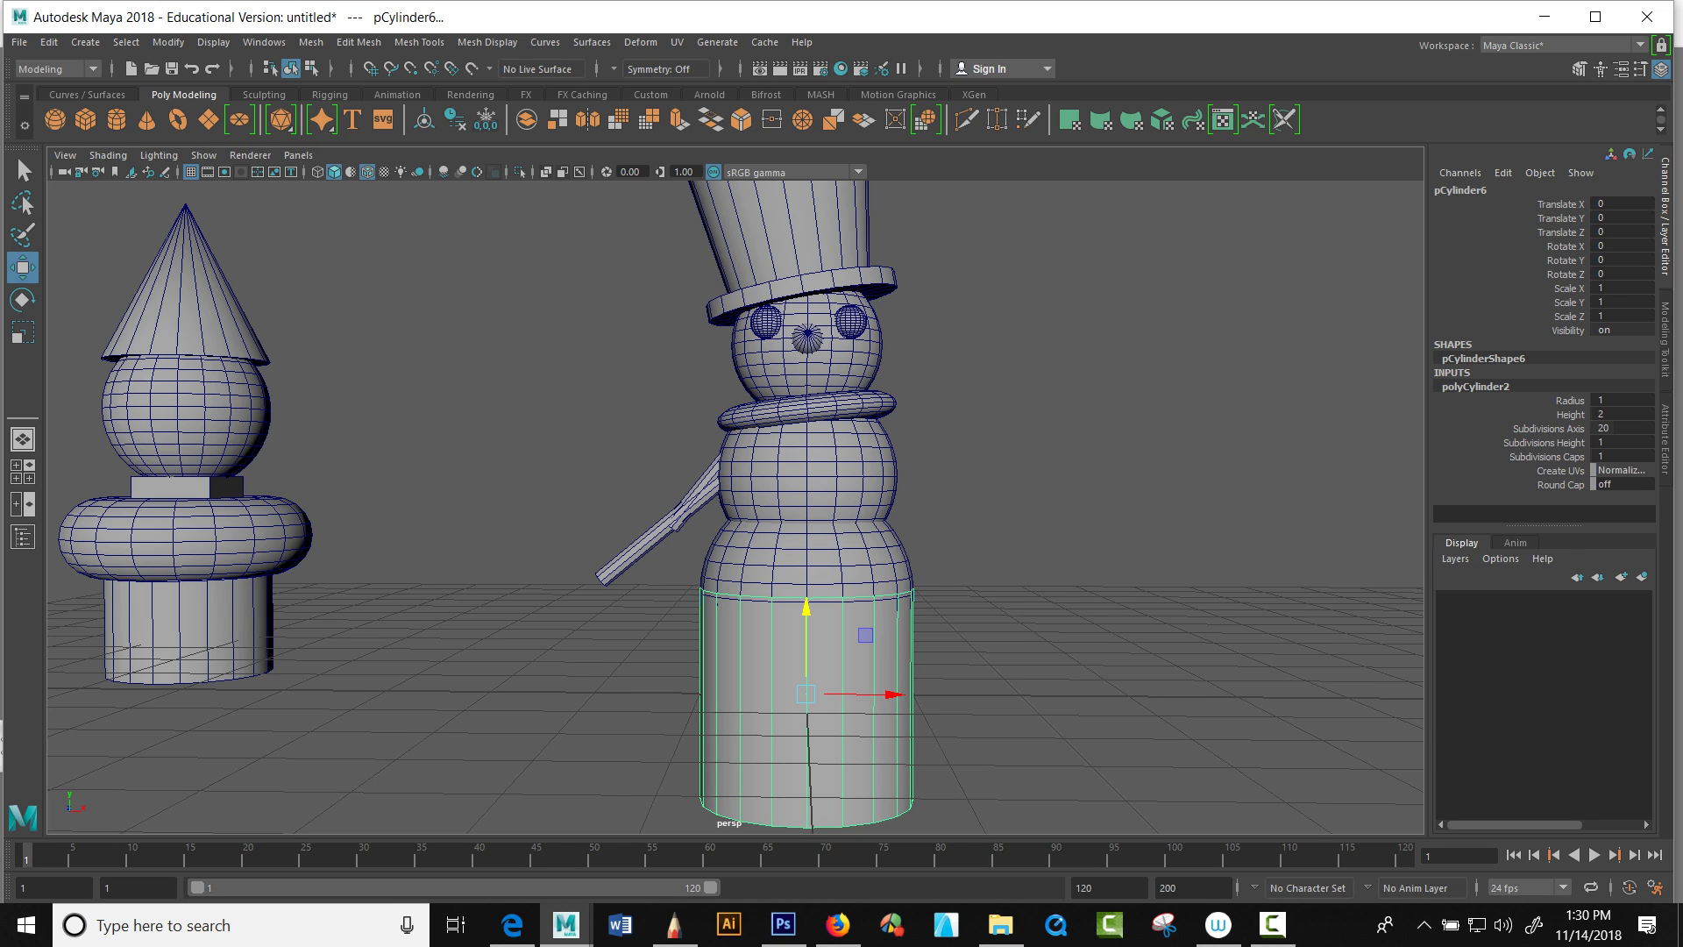
left_click(1622, 401)
type(".15")
key("Return")
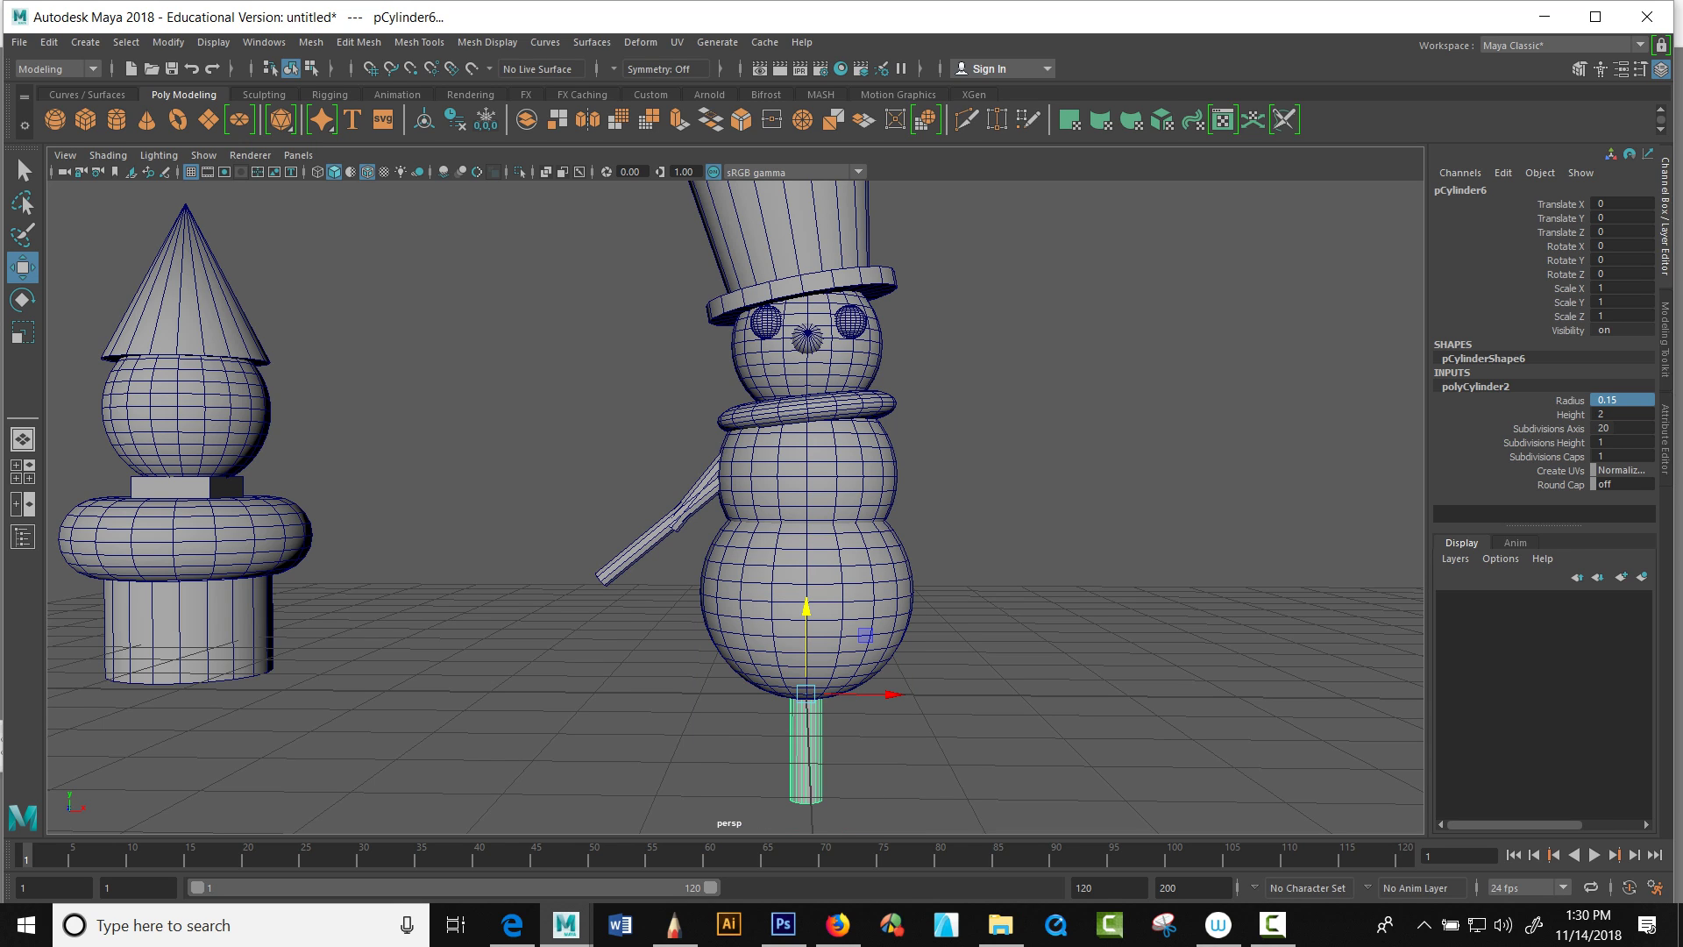
Step: Set the new cylinder's axis subdivisions to 11 and move it beside the lower arm to X -1.9, Y 1.062
left_click(1613, 428)
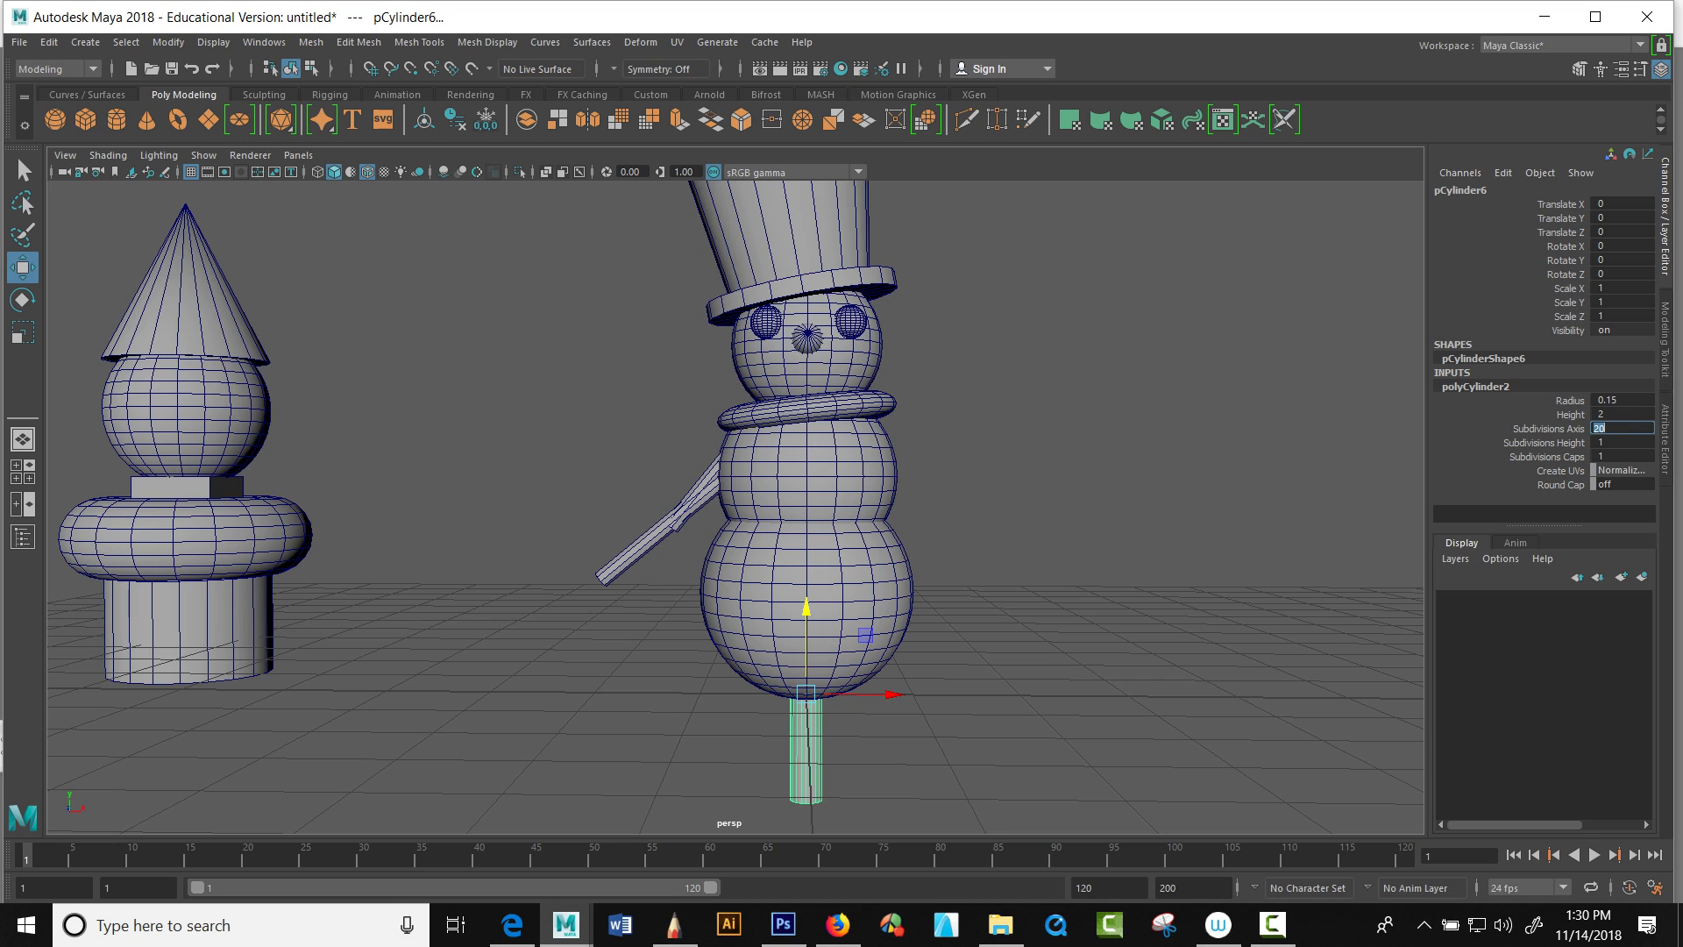
type("11")
key("Return")
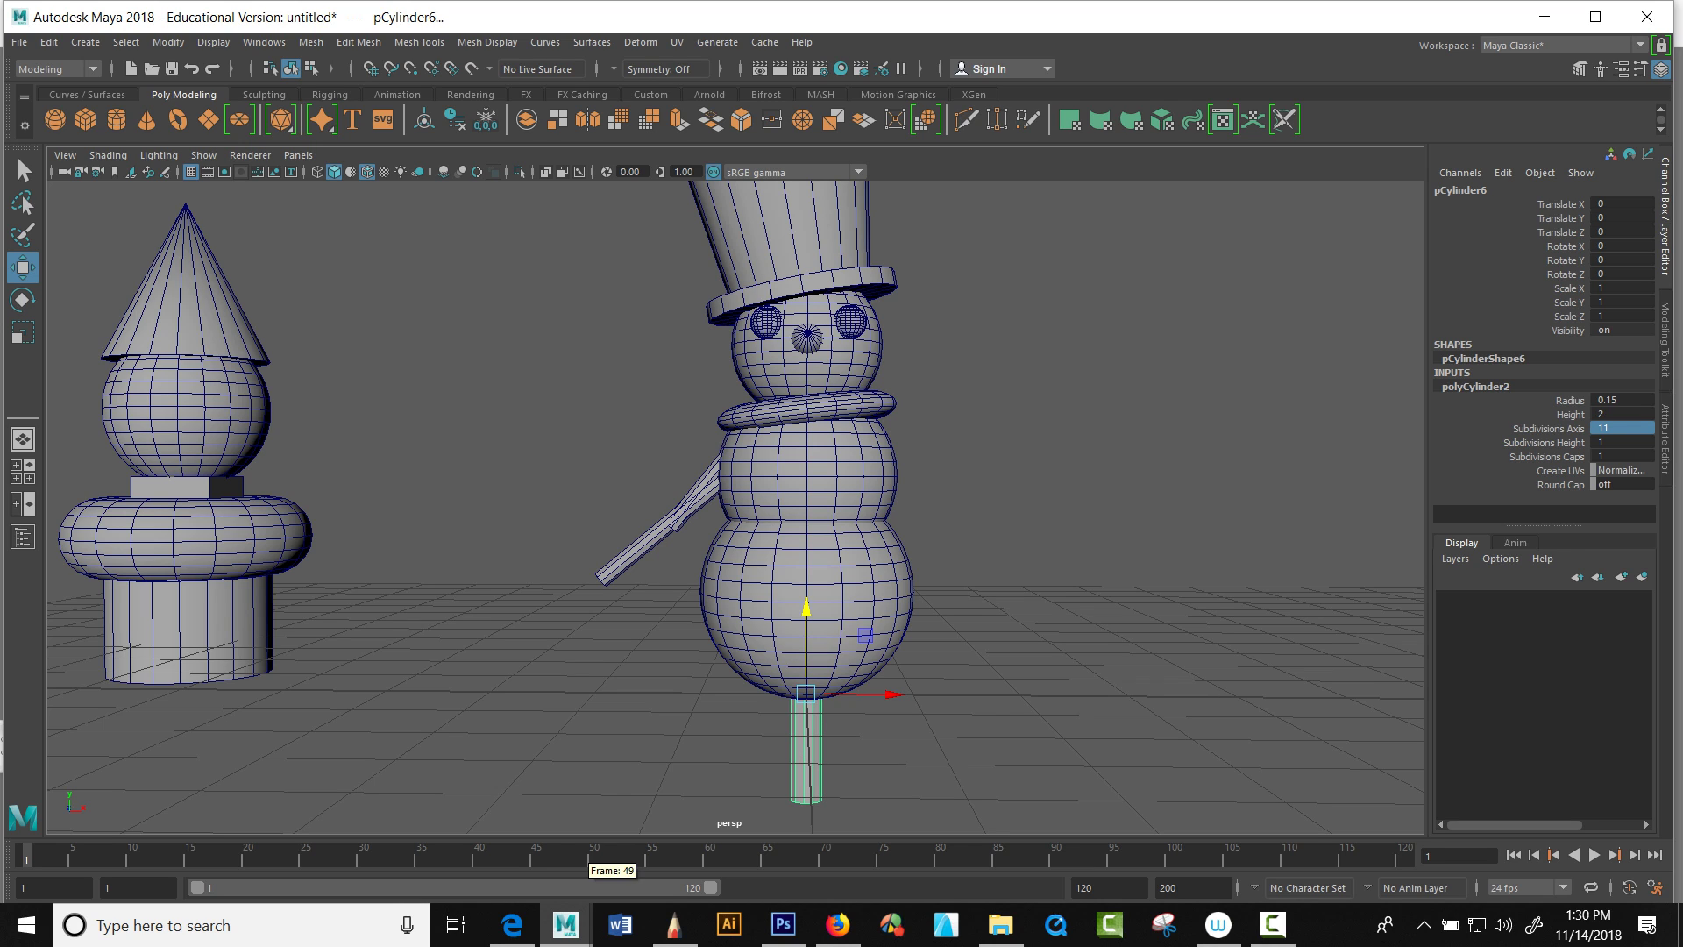
left_click_drag(890, 694, 692, 693)
left_click_drag(604, 600, 605, 496)
left_click(433, 855)
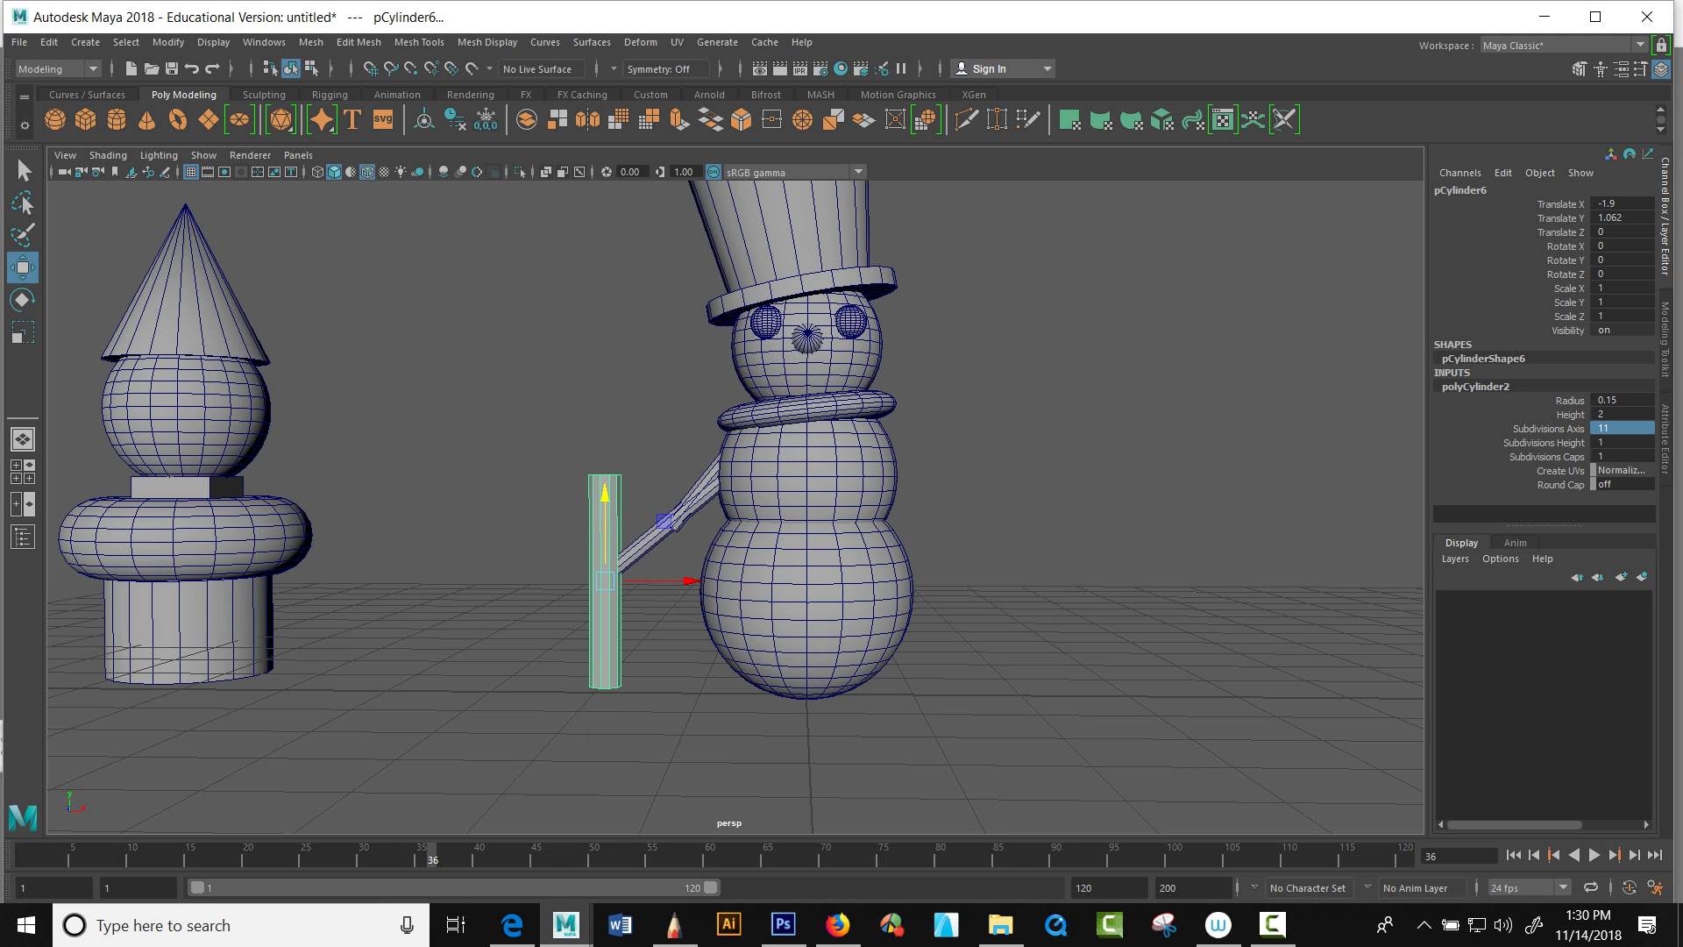
Step: Shorten the new cylinder by scaling it to 0.53 in Y
left_click_drag(526, 614, 568, 601, "alt")
key("r")
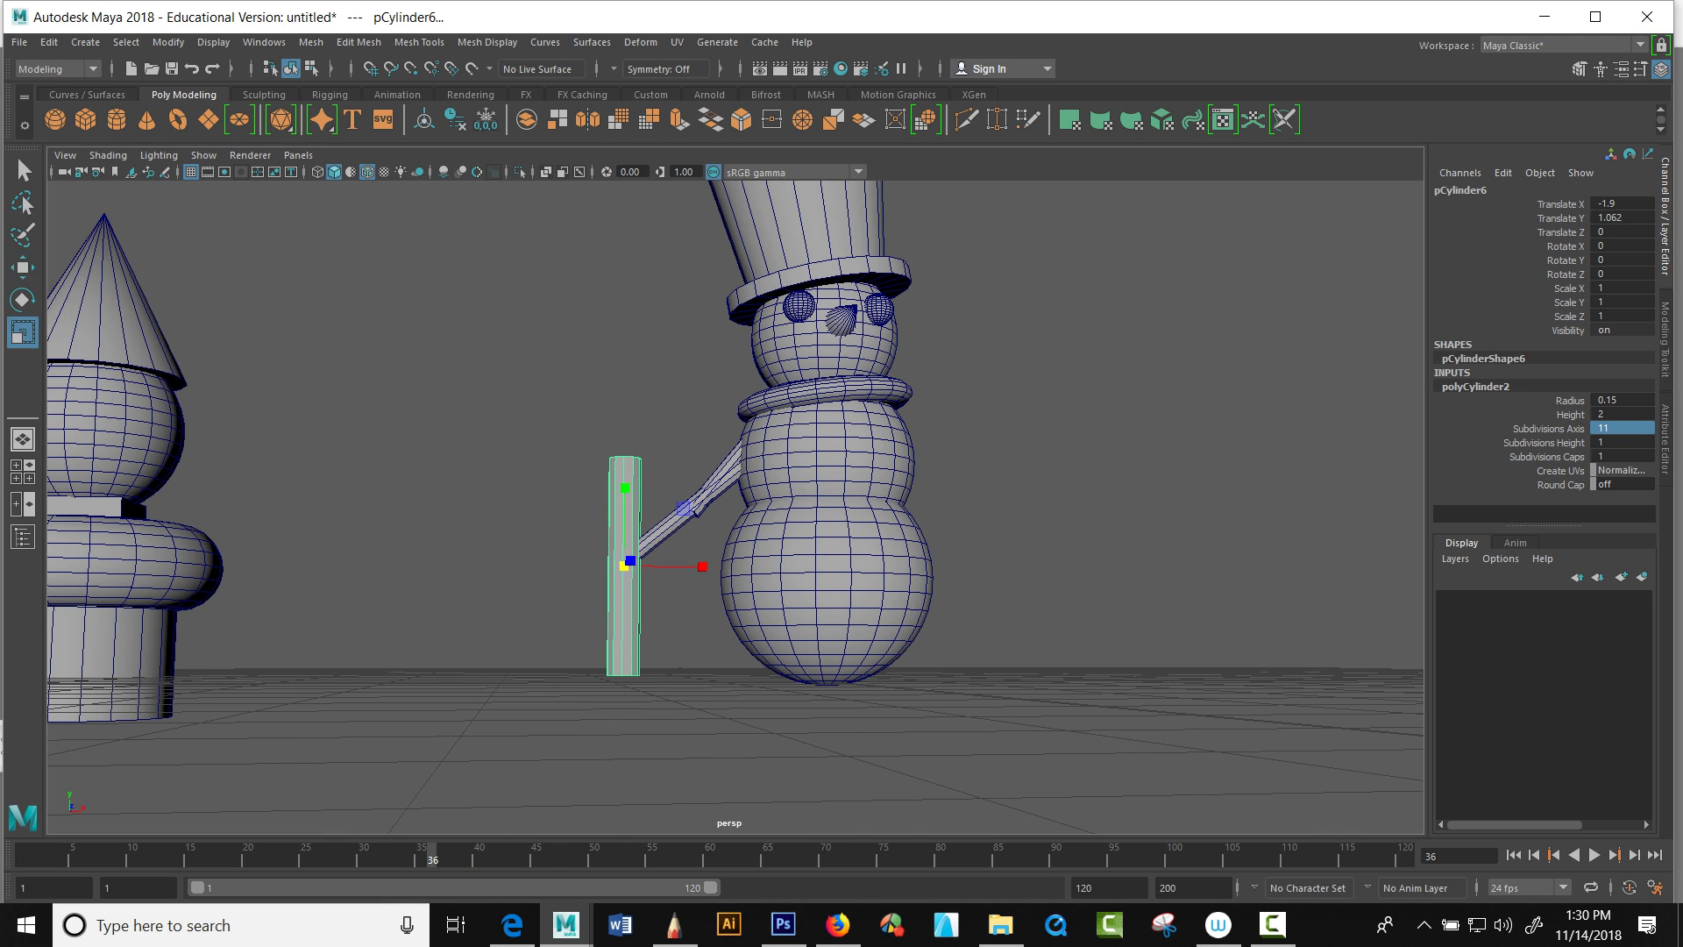
left_click_drag(625, 488, 608, 590)
key("w")
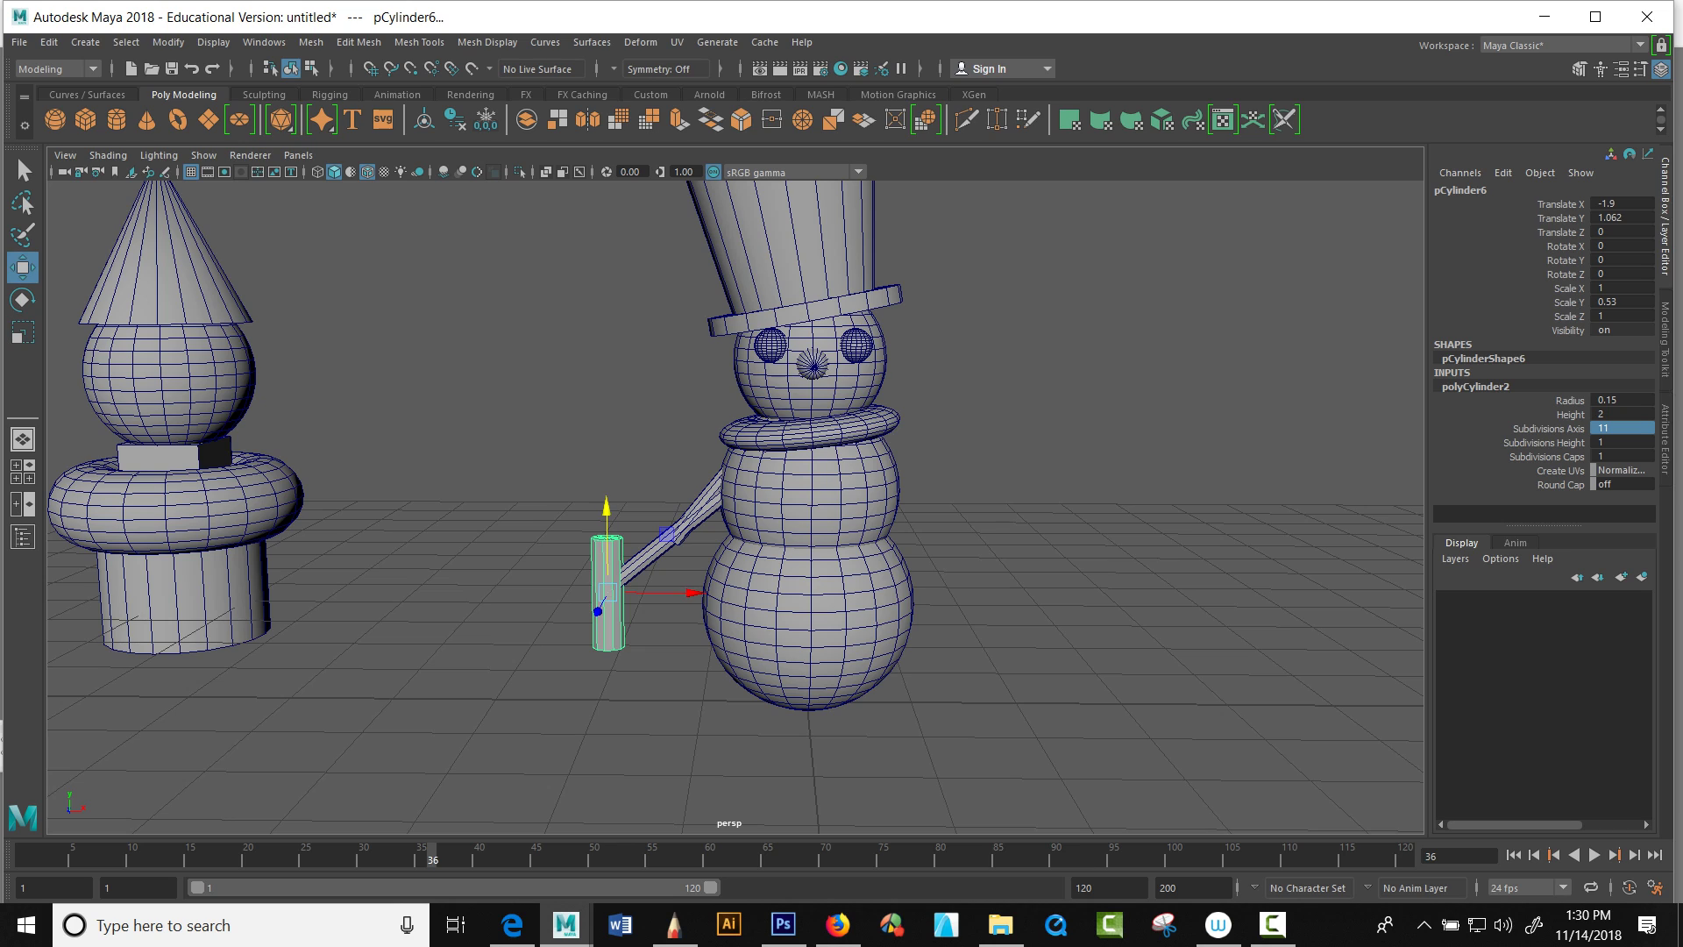
Step: Duplicate the shortened cylinder, raise the copy to Y 2.01 so it sits on top of the original, and deselect it
key("ctrl+d")
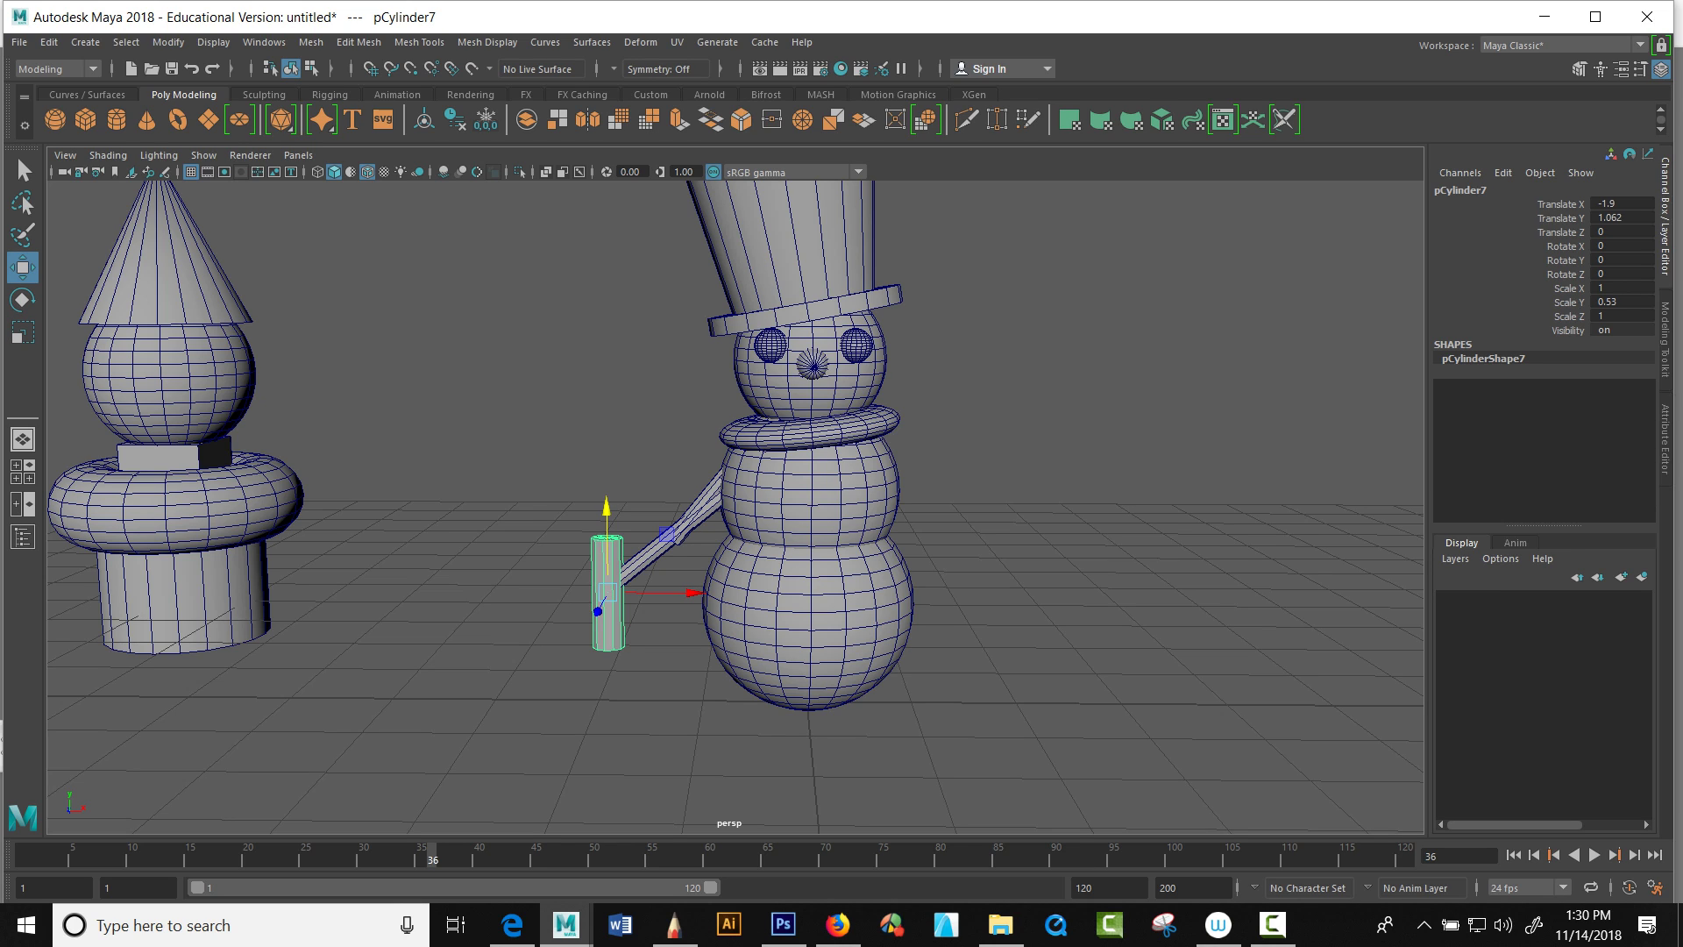
left_click_drag(606, 521, 642, 439)
left_click(544, 412)
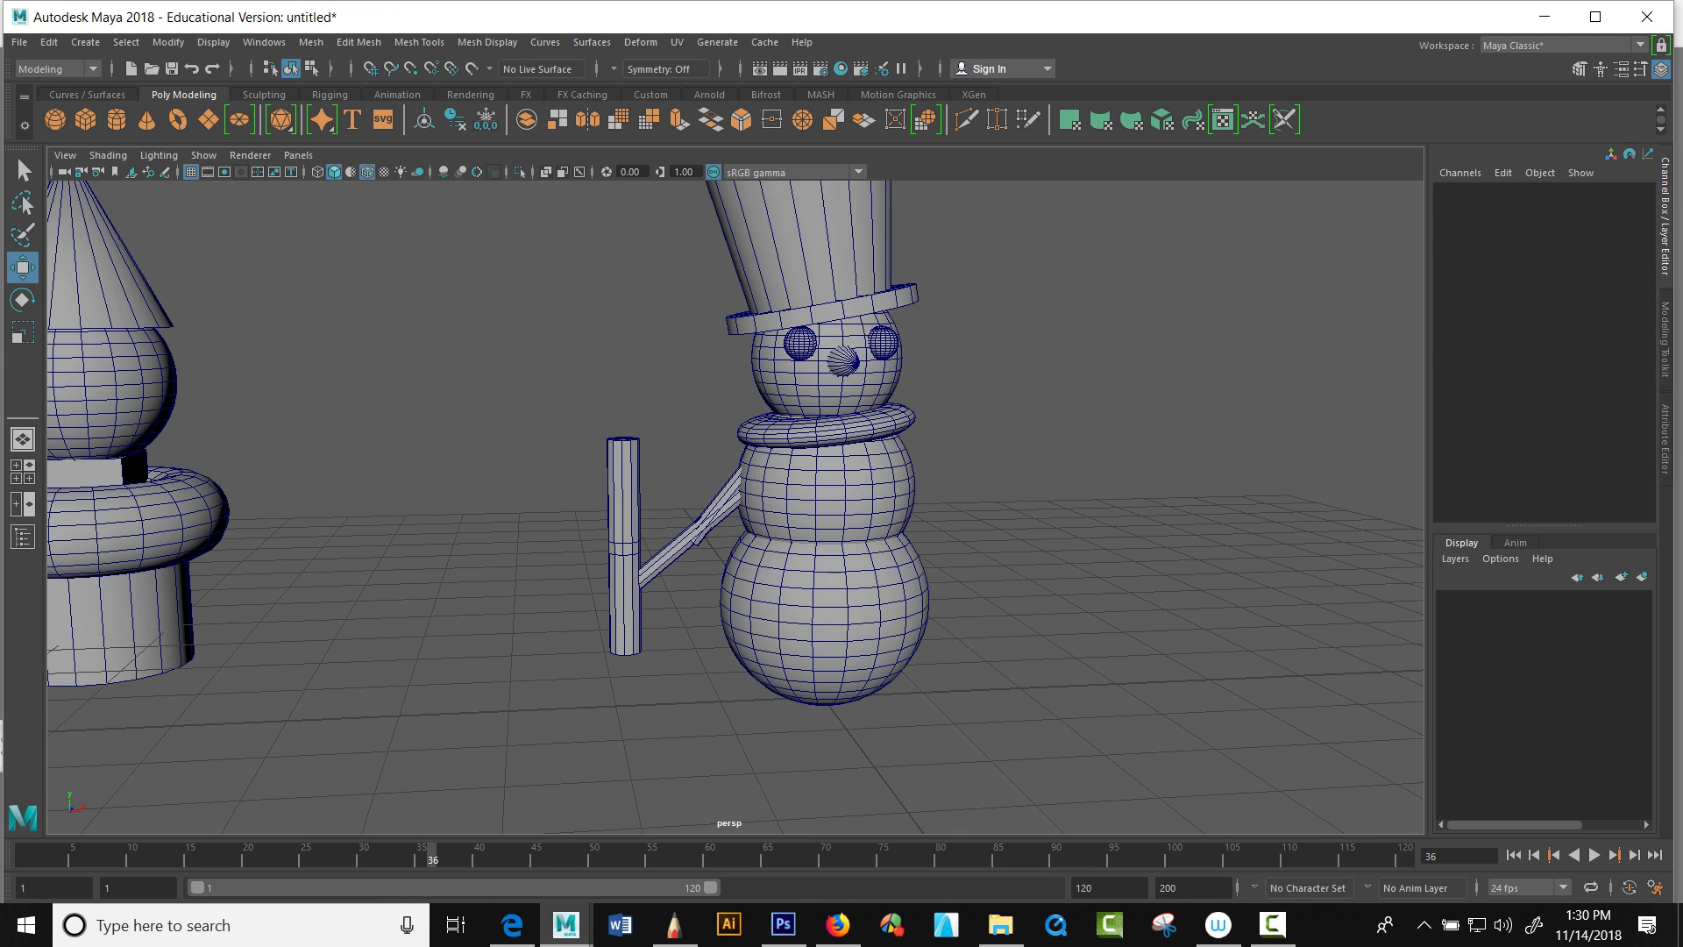
Step: Shape the upper copy into a thin broom handle by scaling it to 0.526 in X and Z and 1.748 in Y
key("r")
left_click(623, 496)
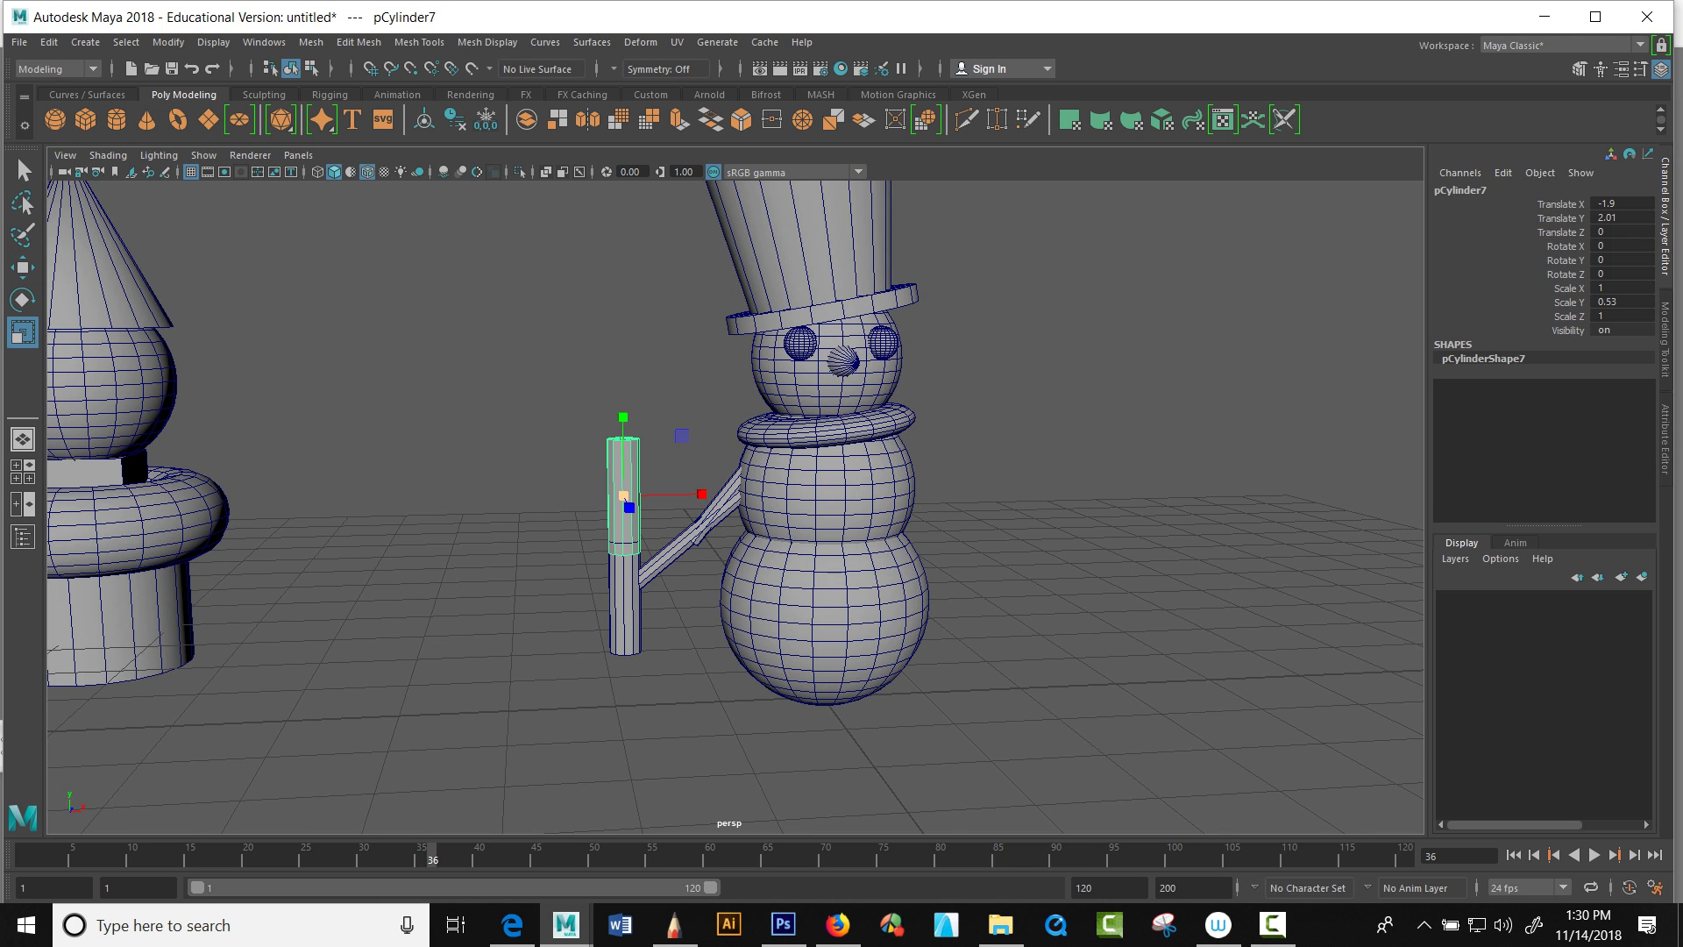
left_click_drag(624, 496, 543, 498, "alt")
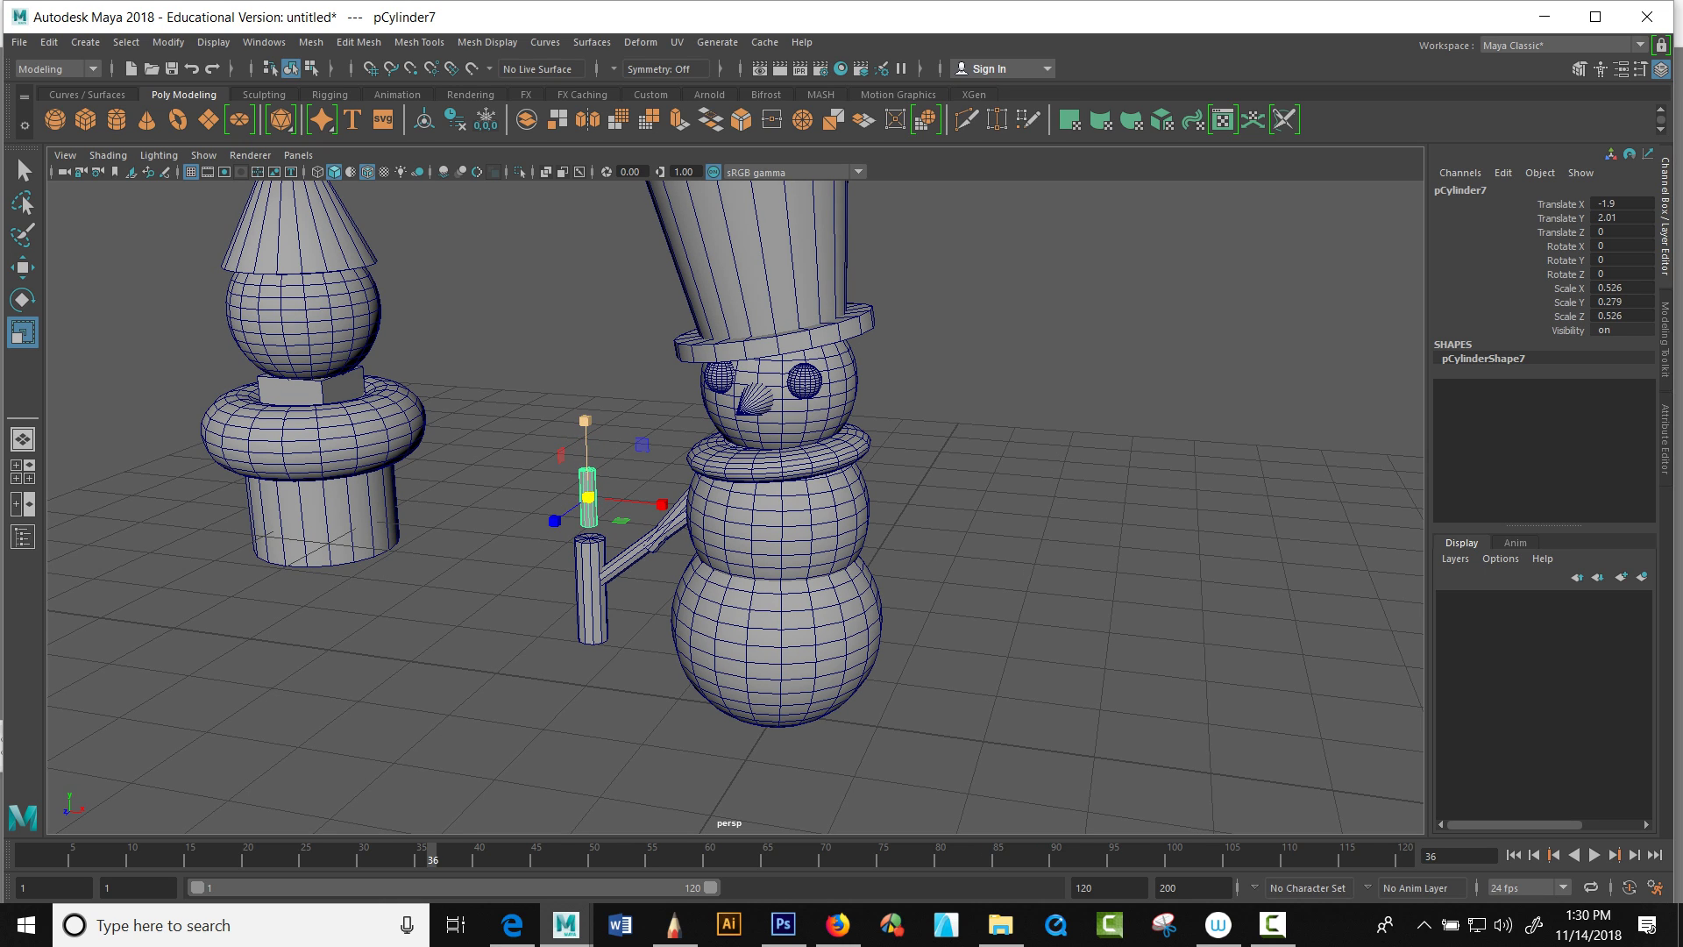
left_click_drag(585, 421, 576, 26)
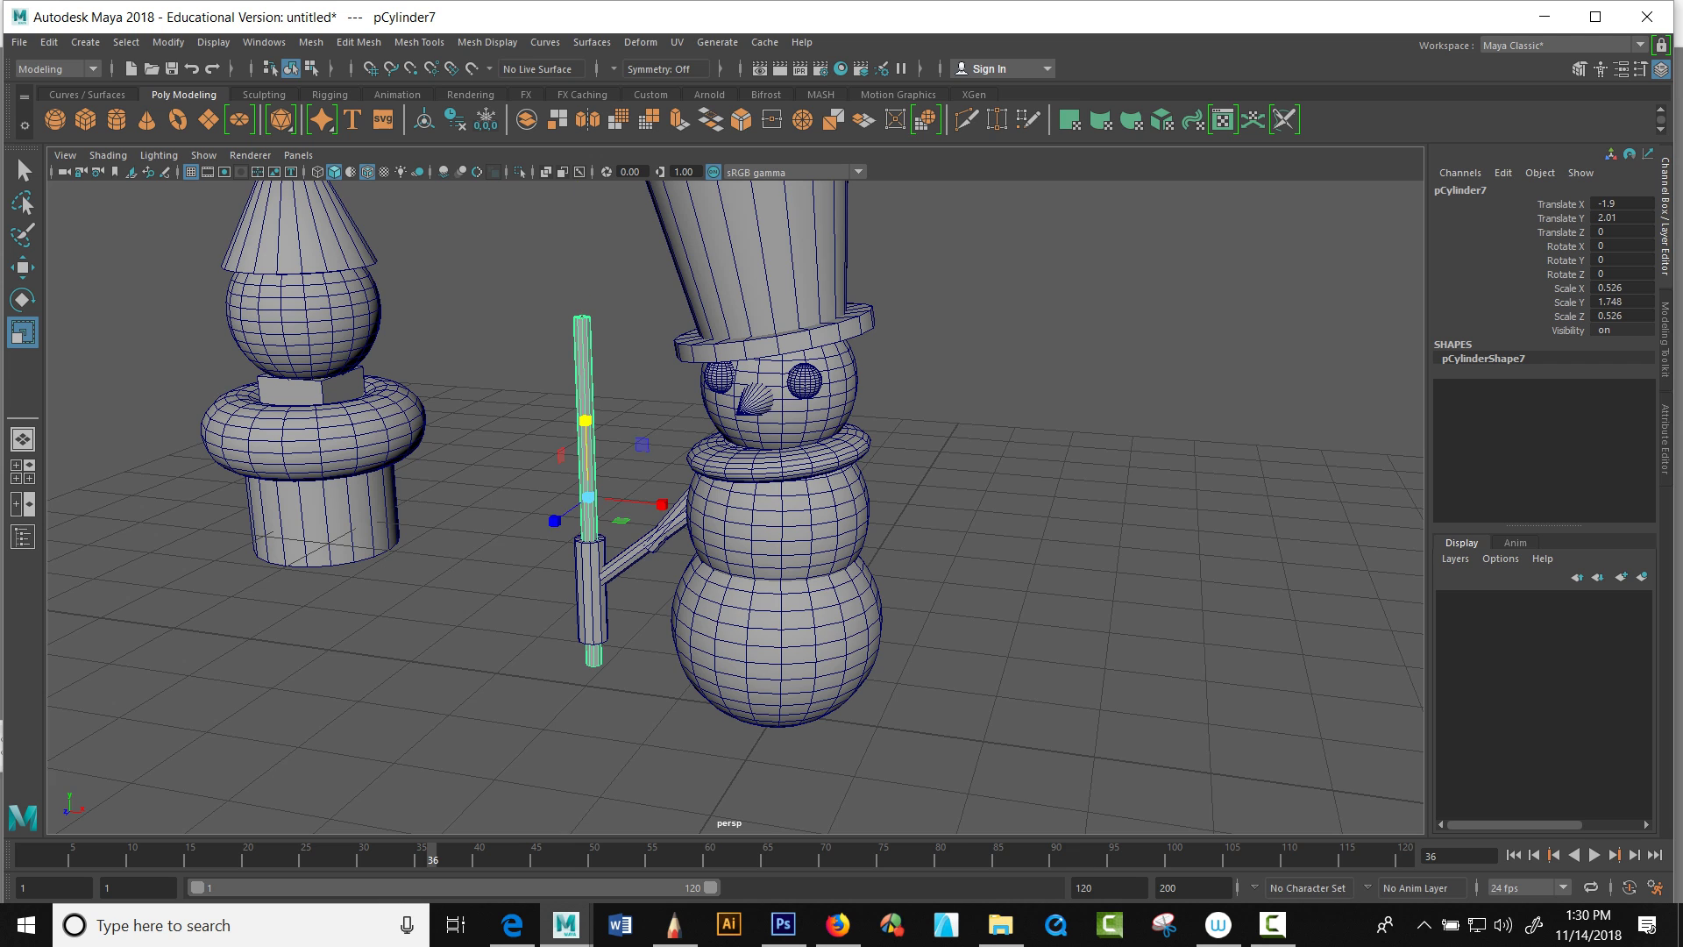
left_click_drag(631, 456, 715, 385, "alt")
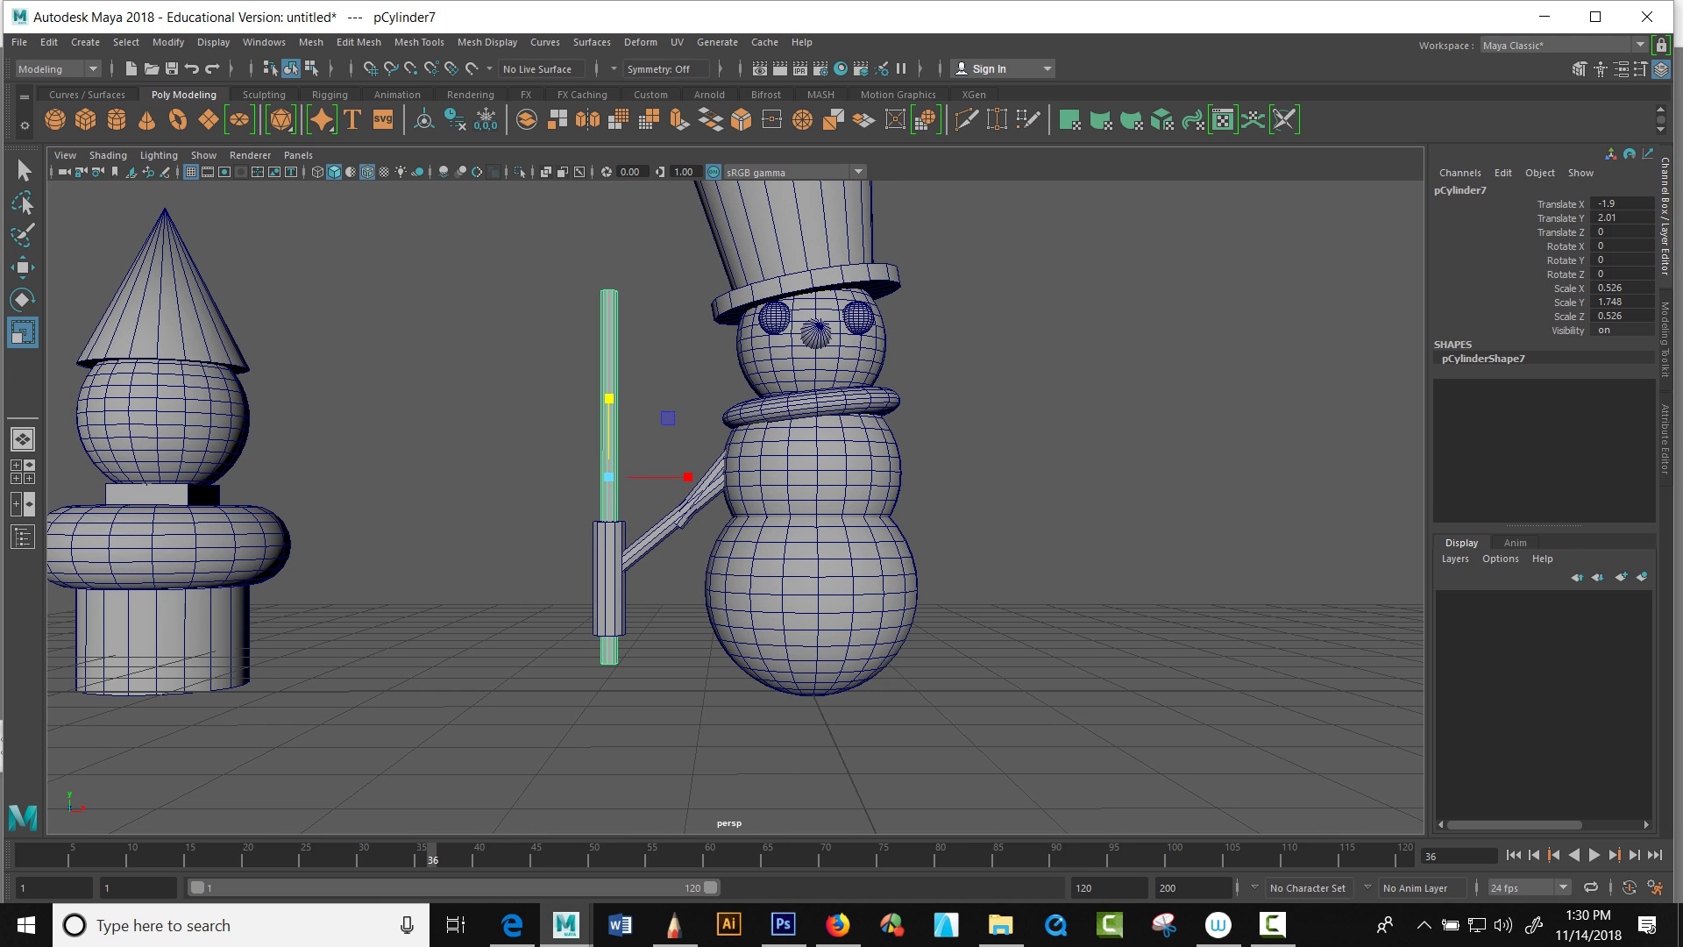
Step: Lower the thick cylinder to Y 0.477 so it sits at the lower end of the broom handle
left_click(610, 596)
key("w")
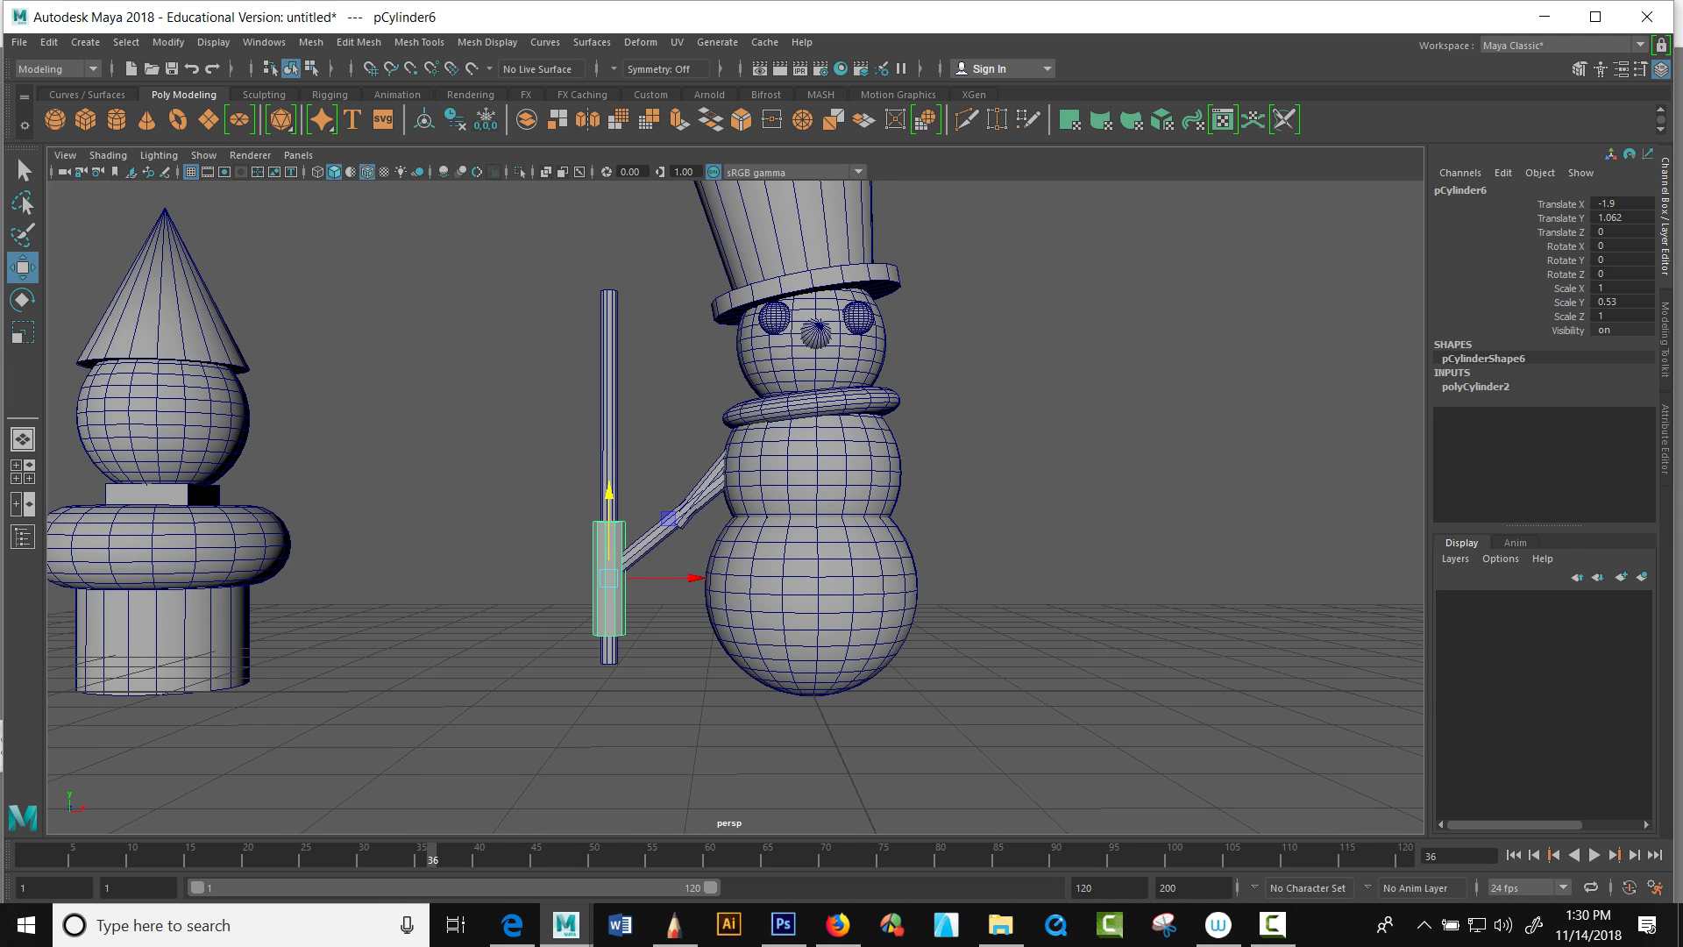
left_click_drag(609, 508, 605, 571)
scroll(608, 561, "down", 3)
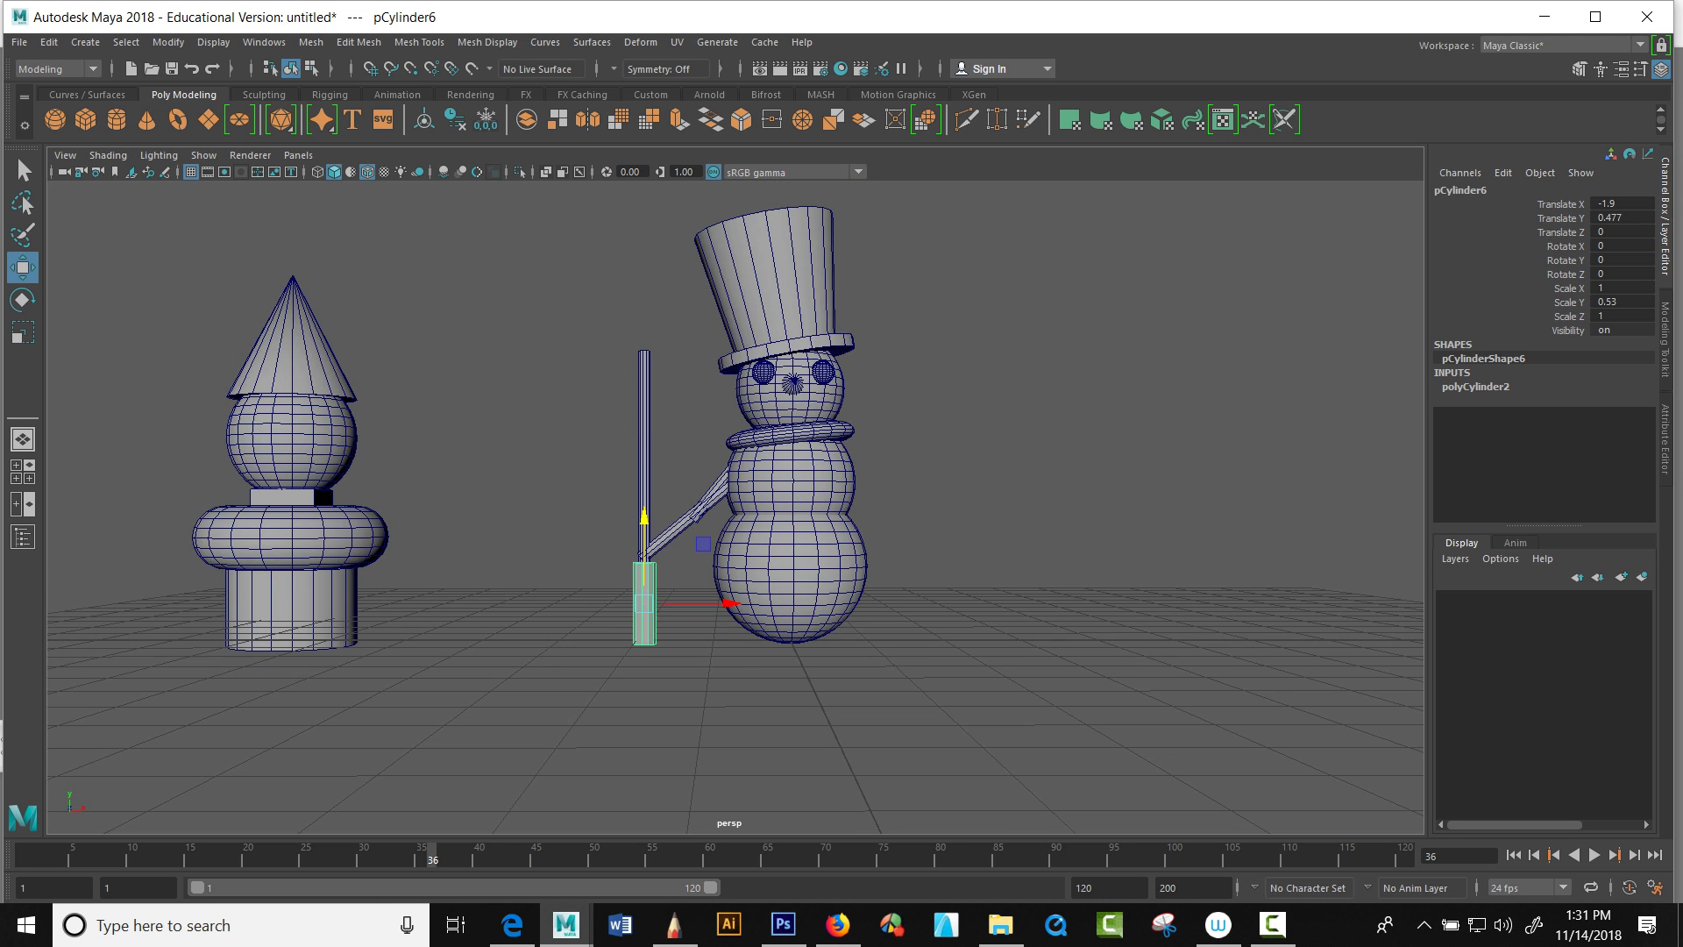
Step: Select the bottom edge loop of the thick cylinder and scale it outward to flare it into a broom head
scroll(608, 561, "up", 5)
middle_click_drag(608, 561, 812, 426, "alt")
left_click_drag(812, 426, 815, 390, "alt")
scroll(815, 390, "up", 2)
scroll(800, 613, "up", 5)
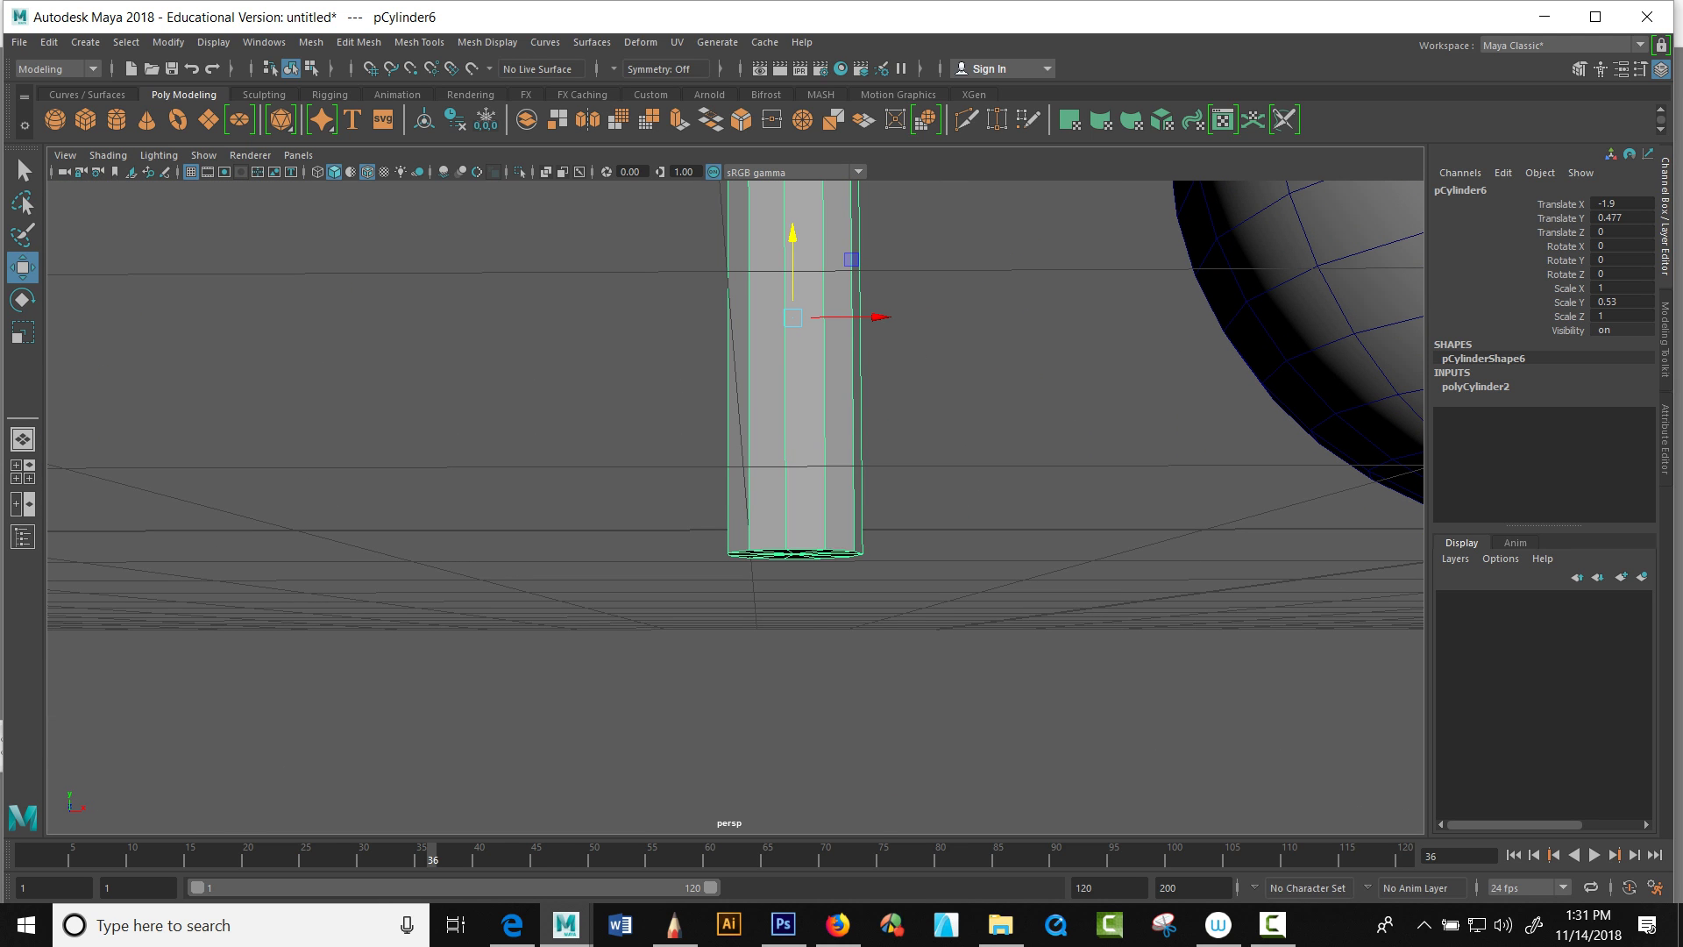
right_click_drag(800, 548, 797, 419)
left_click(803, 549)
double_click(803, 550)
left_click_drag(803, 550, 1010, 471, "alt")
key("r")
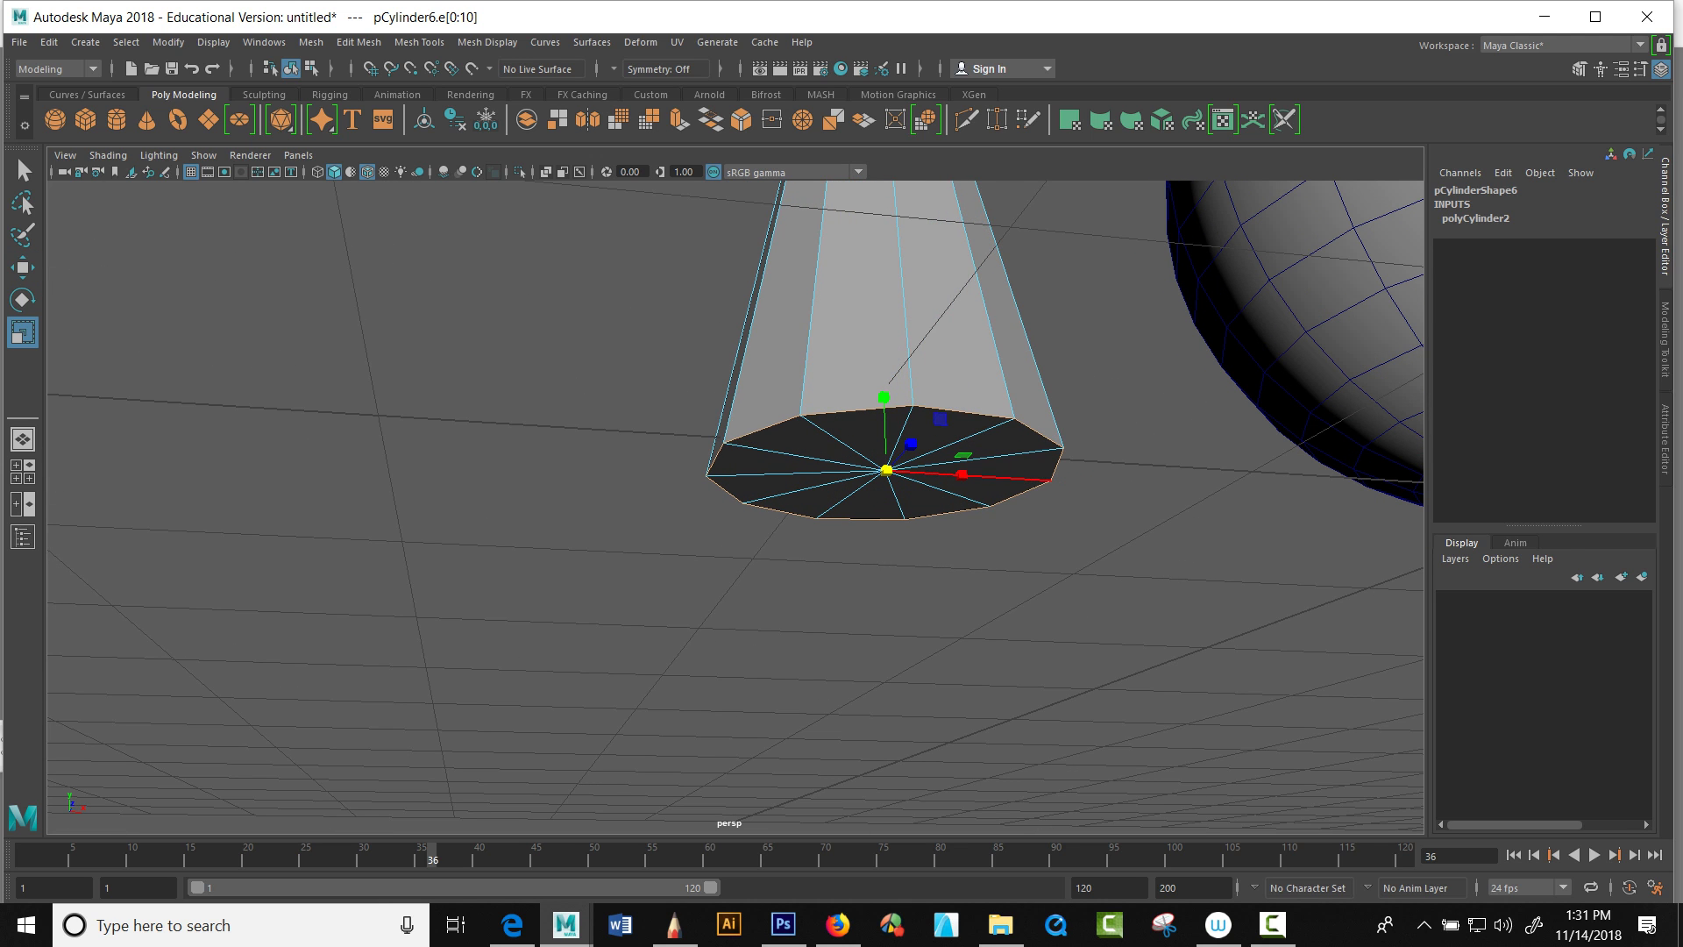
scroll(806, 457, "up", 5)
scroll(807, 456, "down", 12)
middle_click_drag(806, 457, 849, 662, "alt")
left_click_drag(849, 662, 824, 707, "alt")
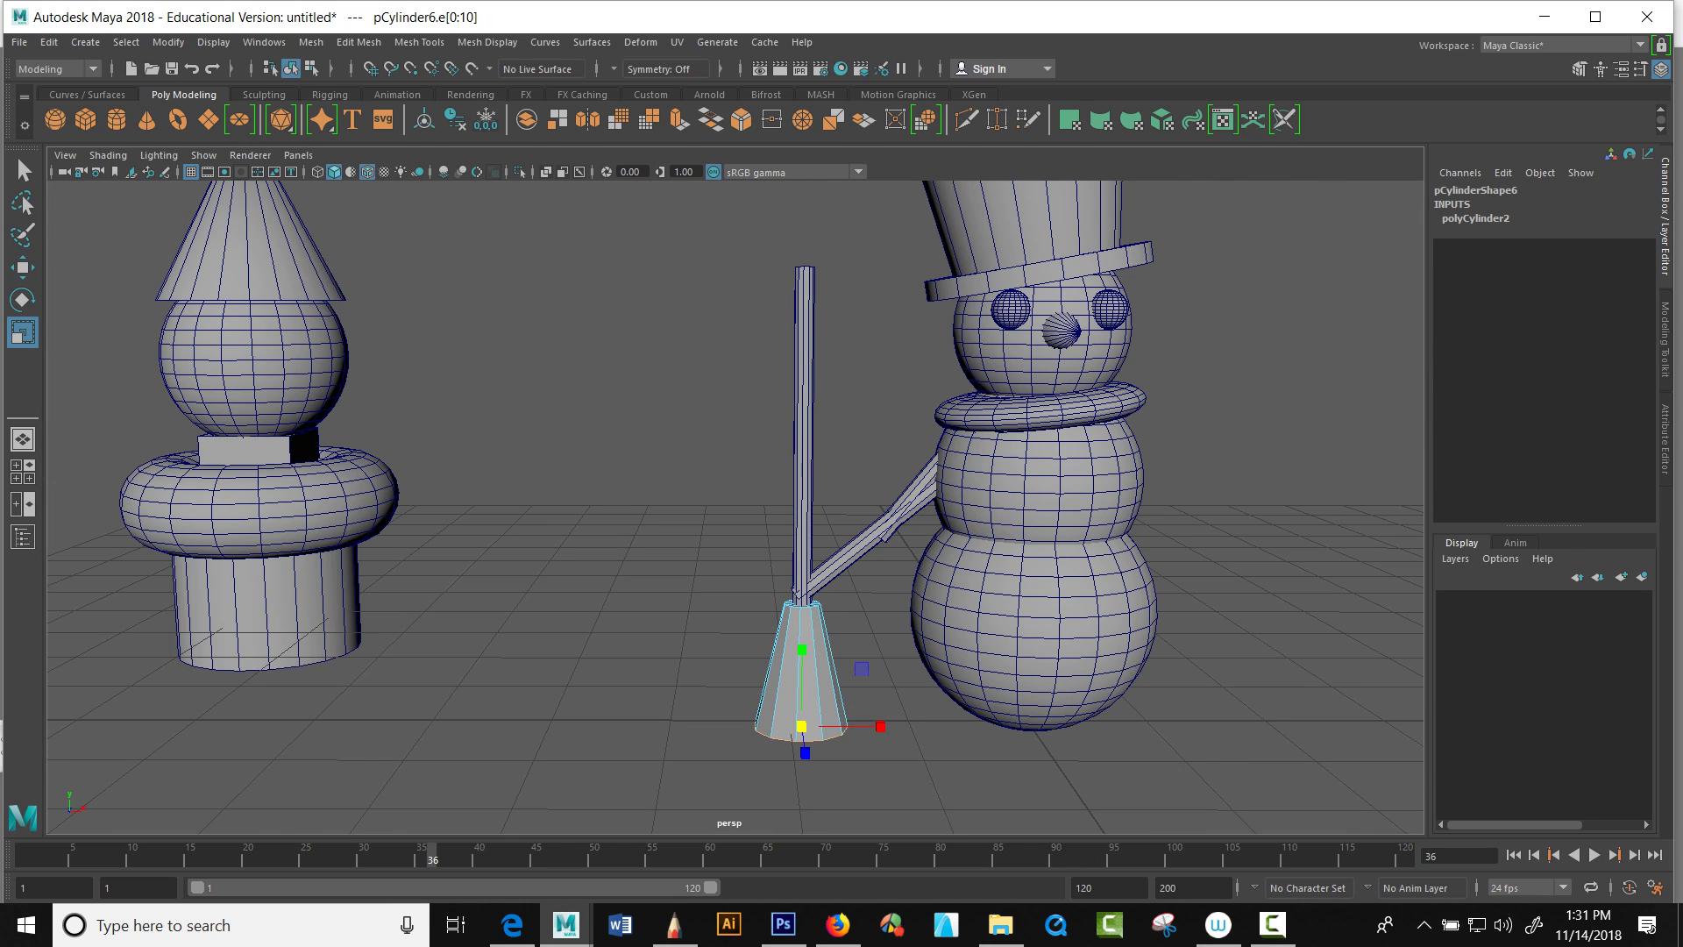
Step: Raise the lower arm to Y 1.773 and rotate it to about -73.3 degrees in Z so it crosses the broom handle
left_click(847, 561)
key("w")
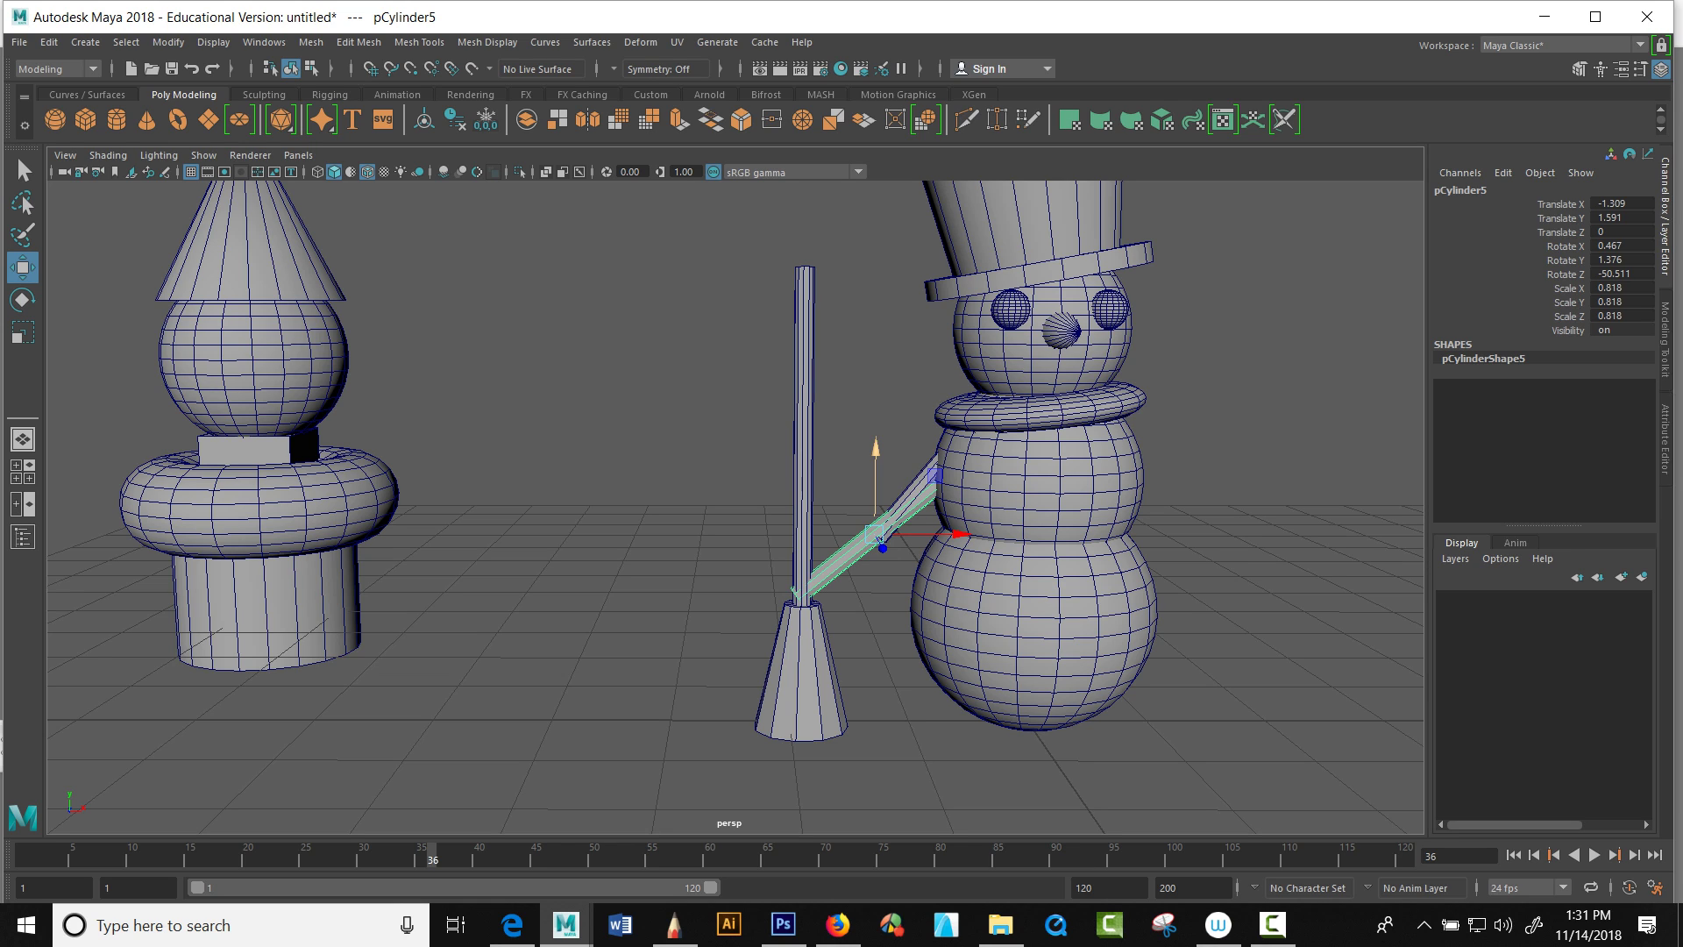
left_click_drag(879, 535, 882, 524)
key("e")
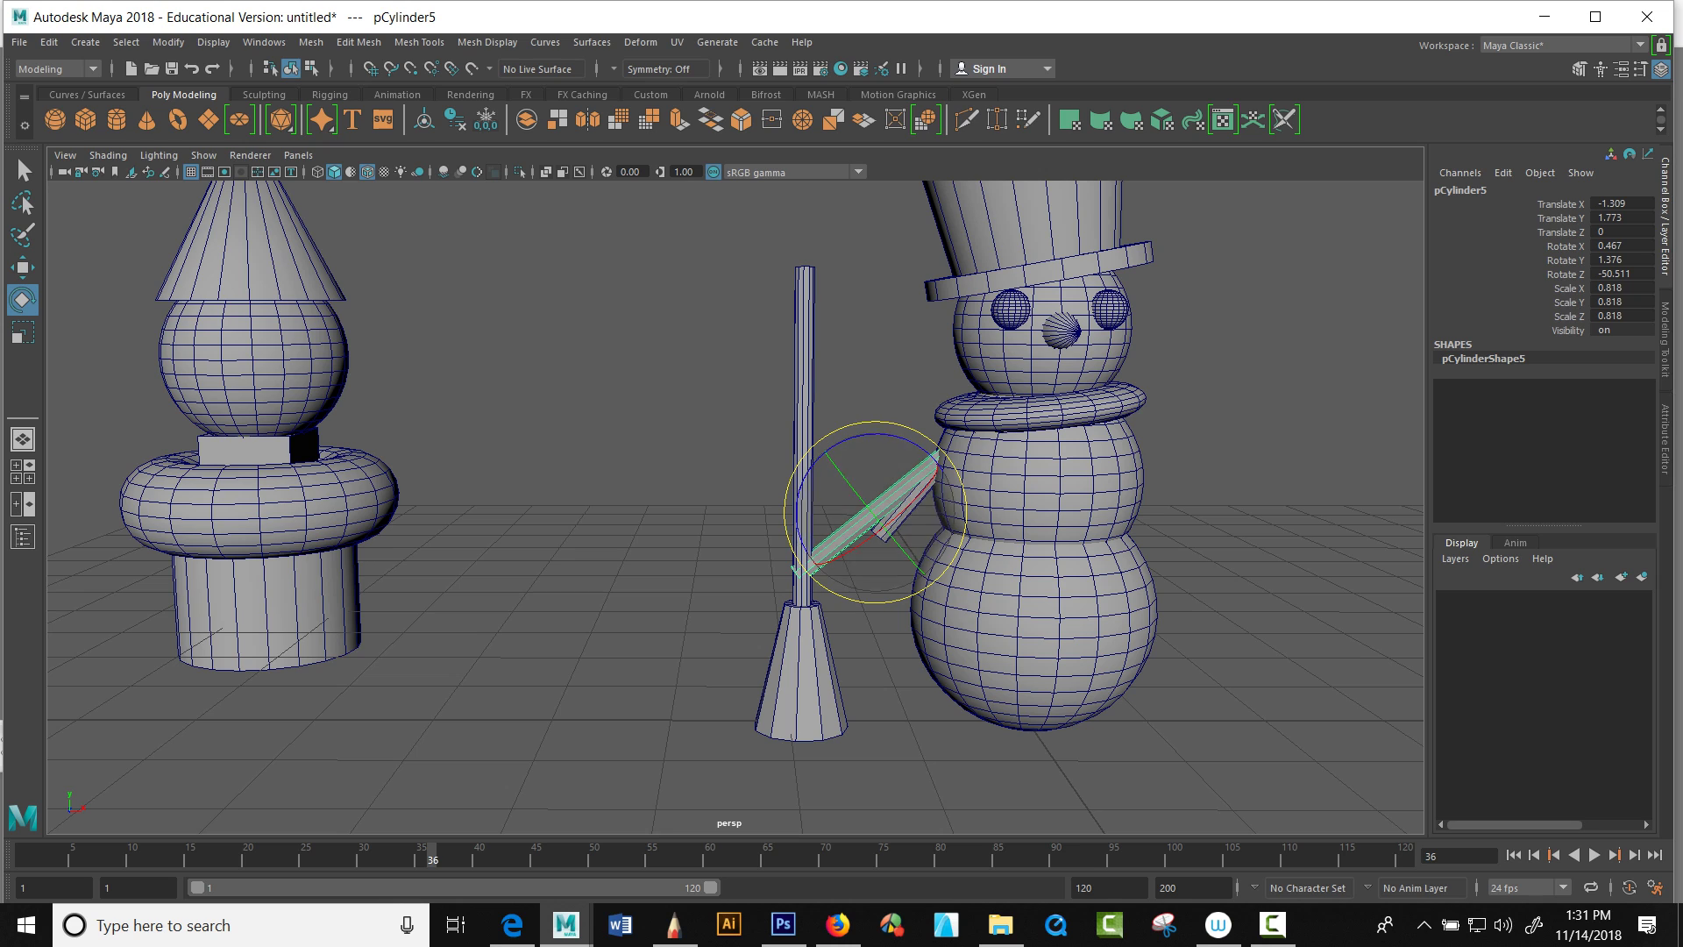
left_click_drag(890, 423, 927, 436)
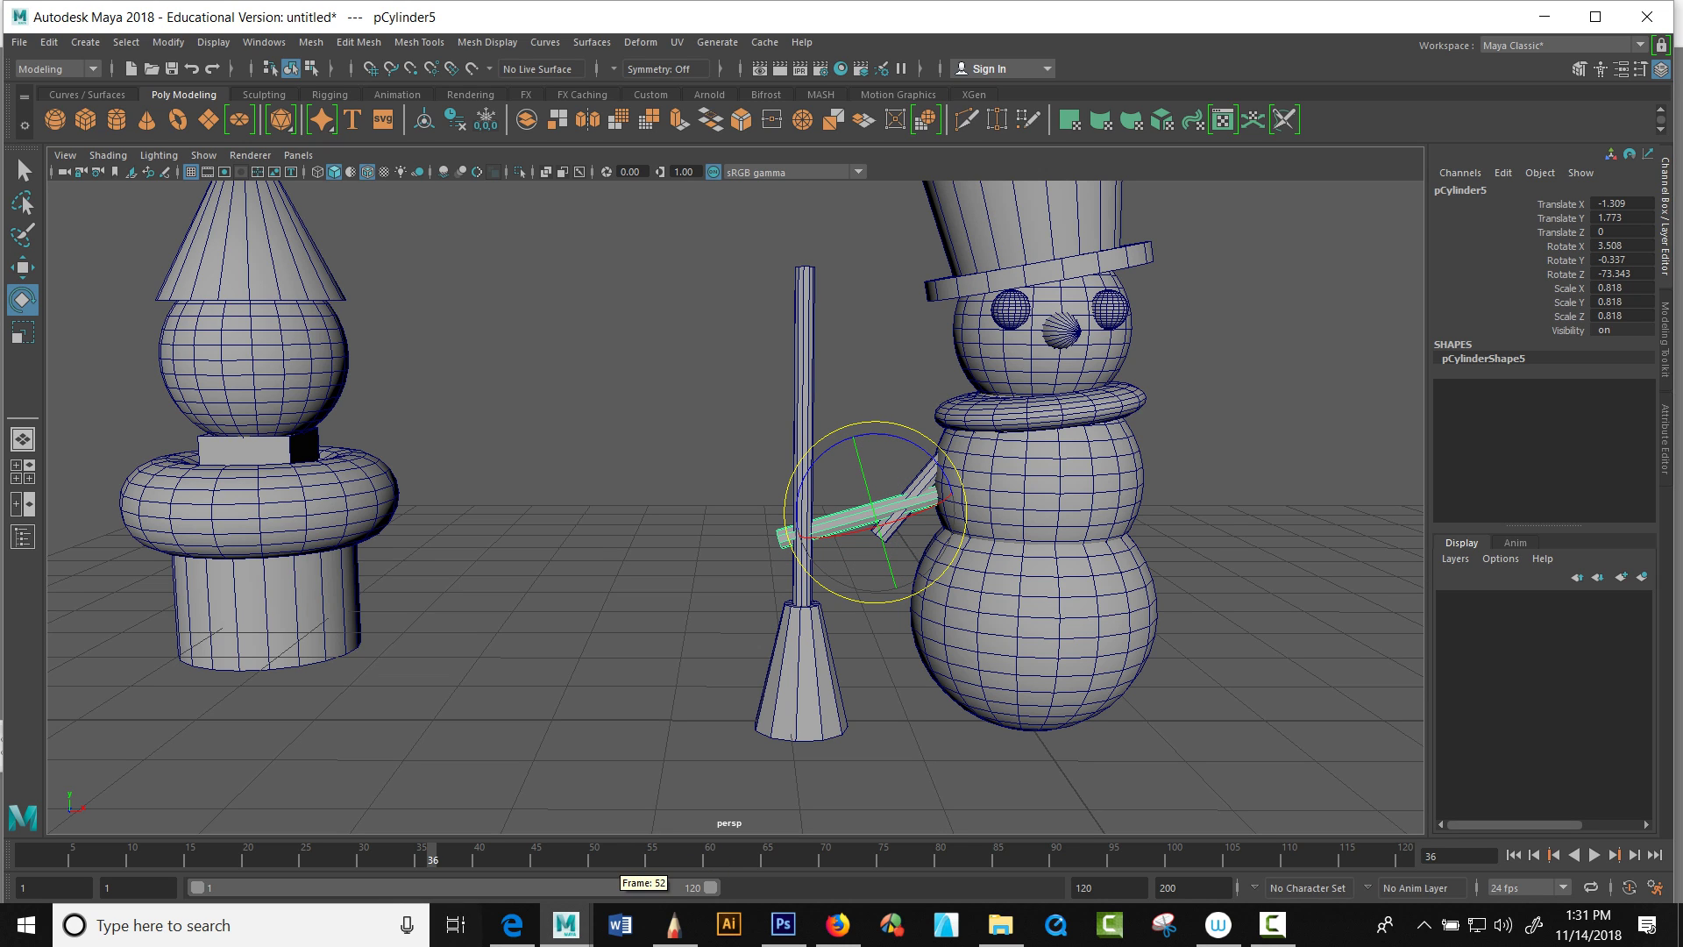
left_click_drag(631, 561, 592, 532, "alt")
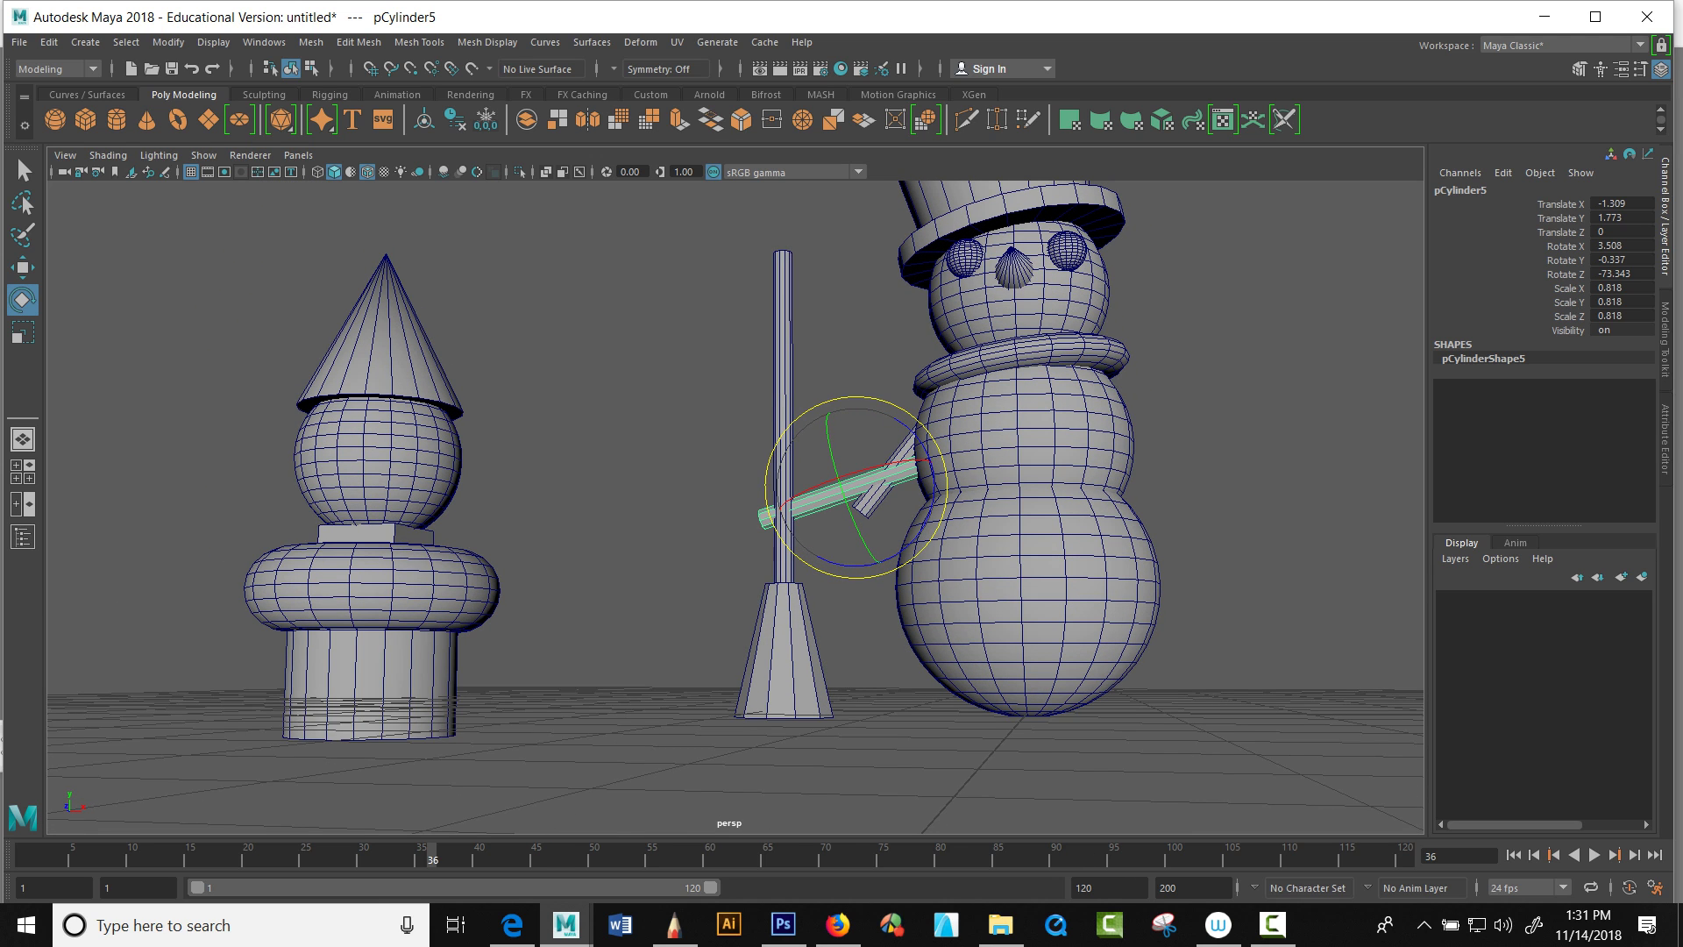
Step: Combine the broom handle and flared head into one mesh, with its history deleted and its pivot centered
left_click(783, 359)
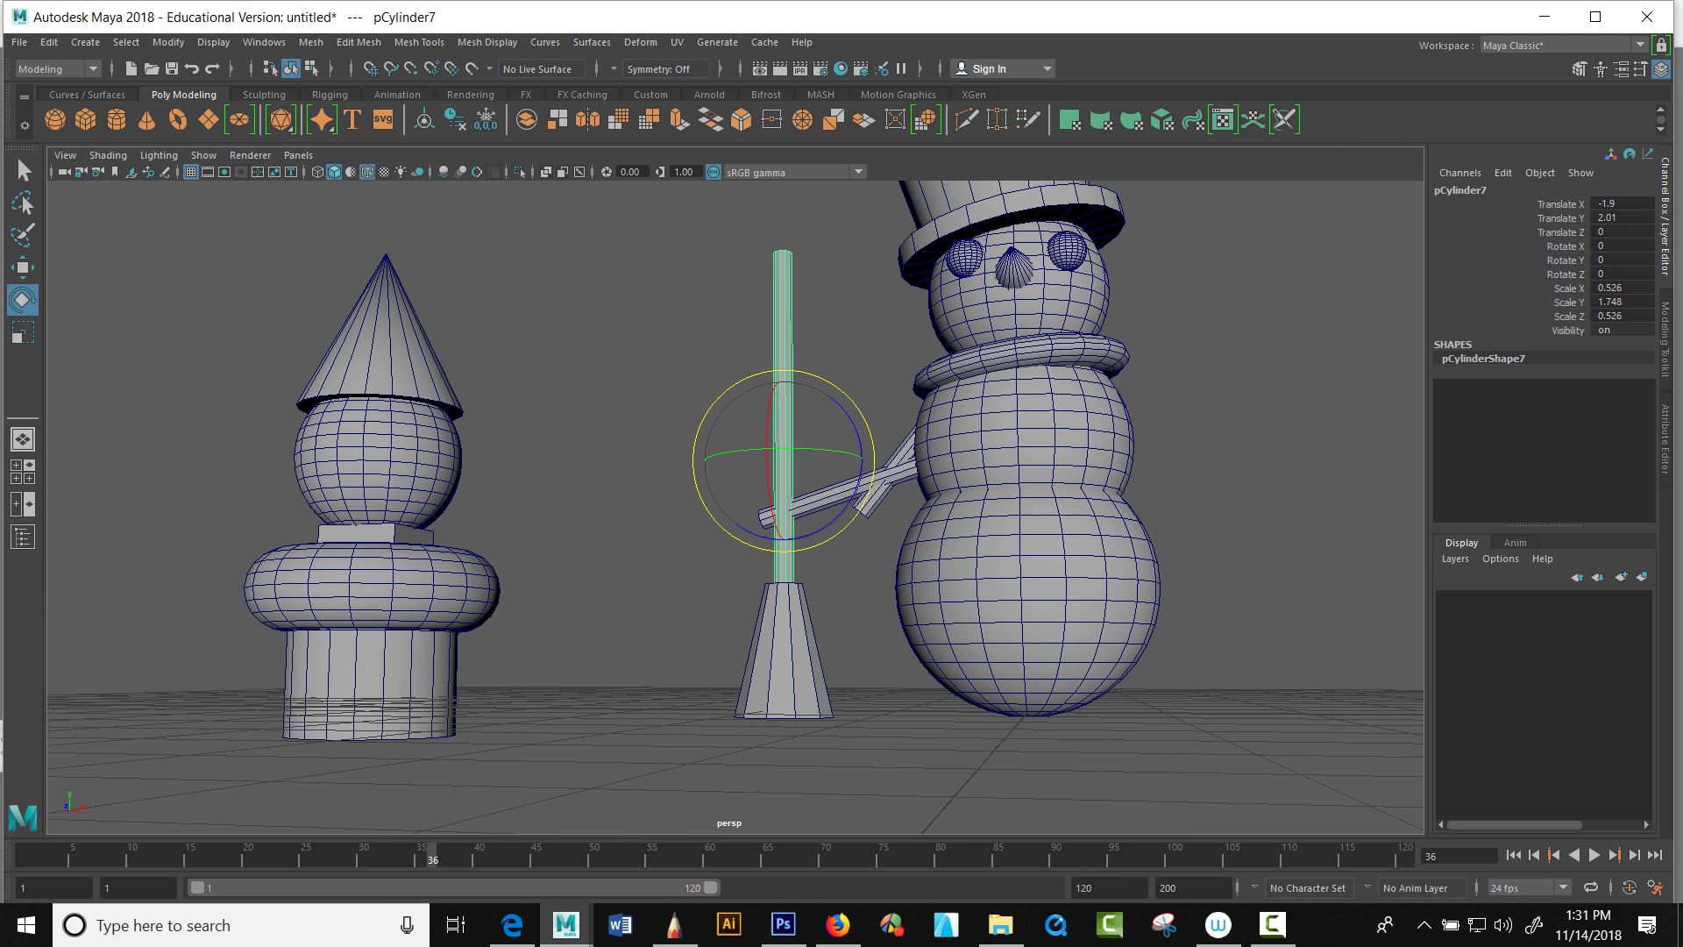
left_click(784, 656, "shift")
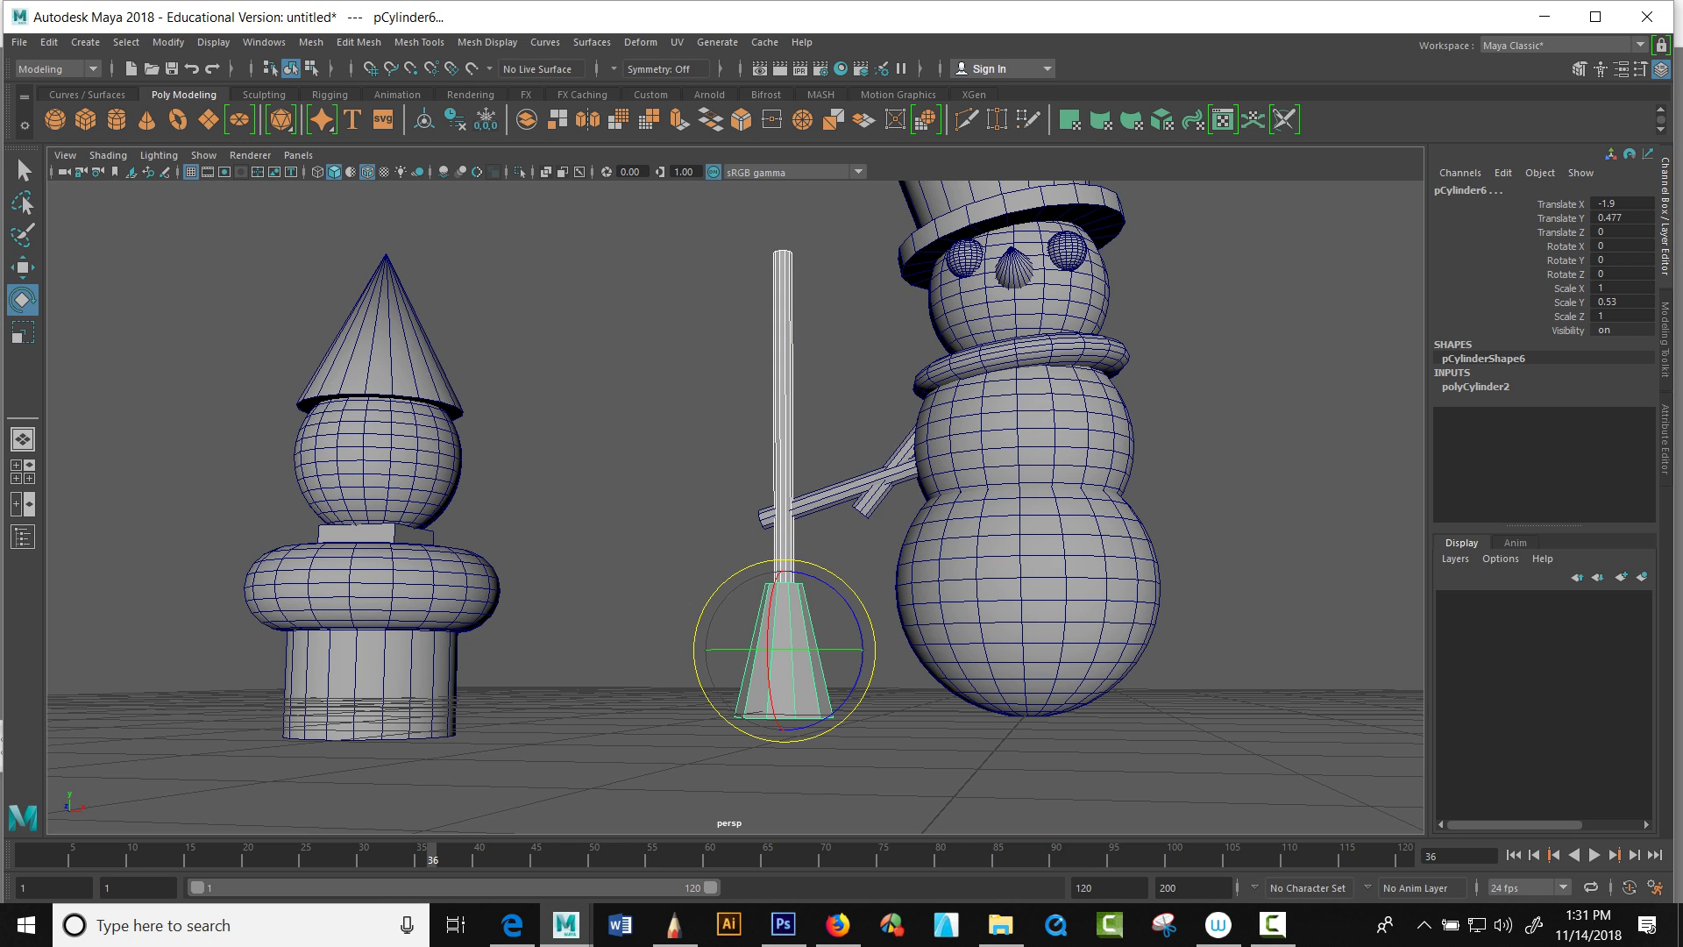
left_click(311, 42)
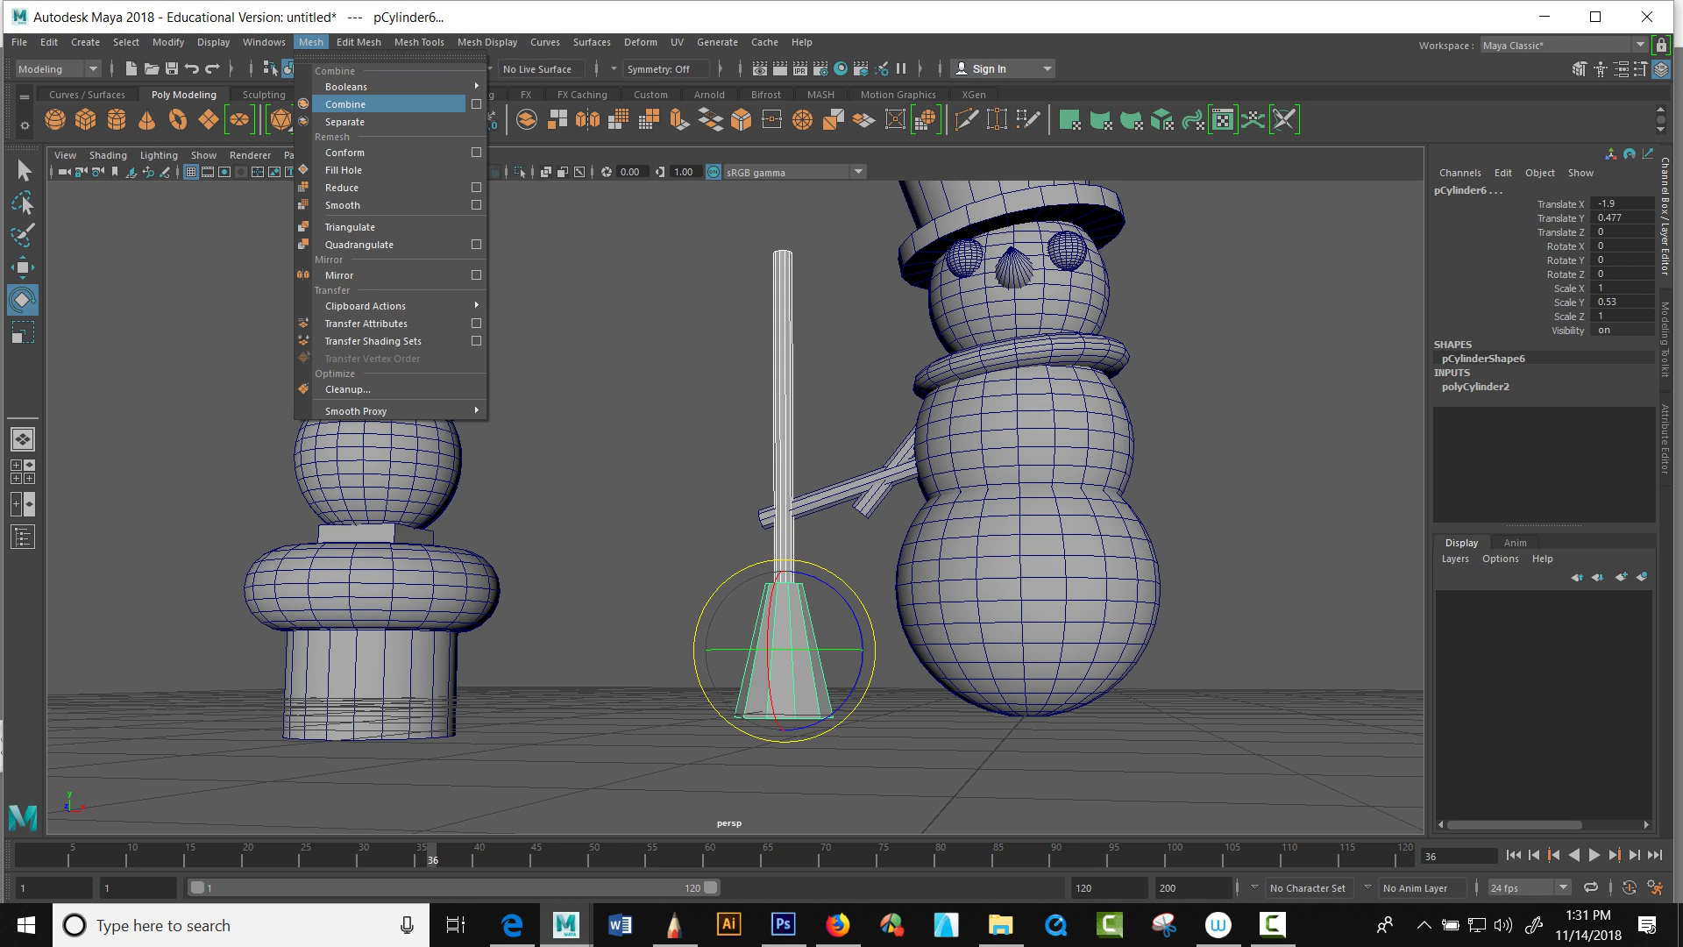
left_click(324, 104)
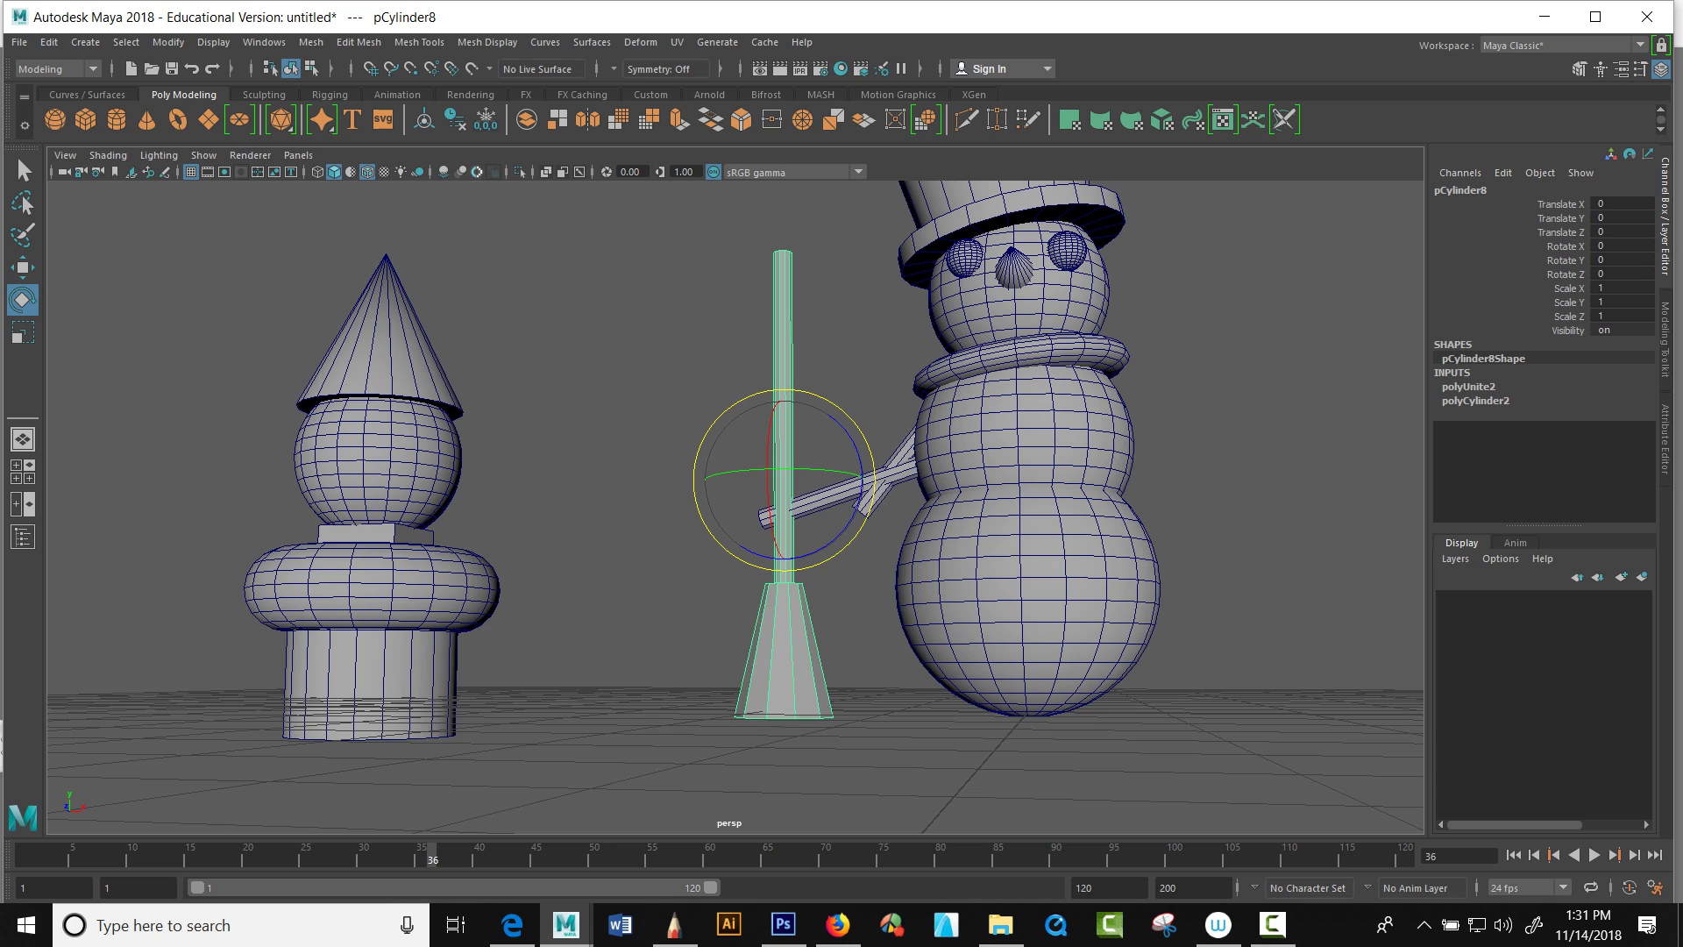
left_click(455, 119)
left_click(424, 119)
Step: Tilt the combined broom to about 15.87 degrees in Z so its head leans toward the snowman
left_click(572, 287)
left_click_drag(571, 288, 550, 319, "alt")
left_click(777, 385)
mouse_move(821, 424)
left_mouse_down()
mouse_move(842, 447)
mouse_move(822, 426)
left_mouse_up()
scroll(825, 483, "up", 5)
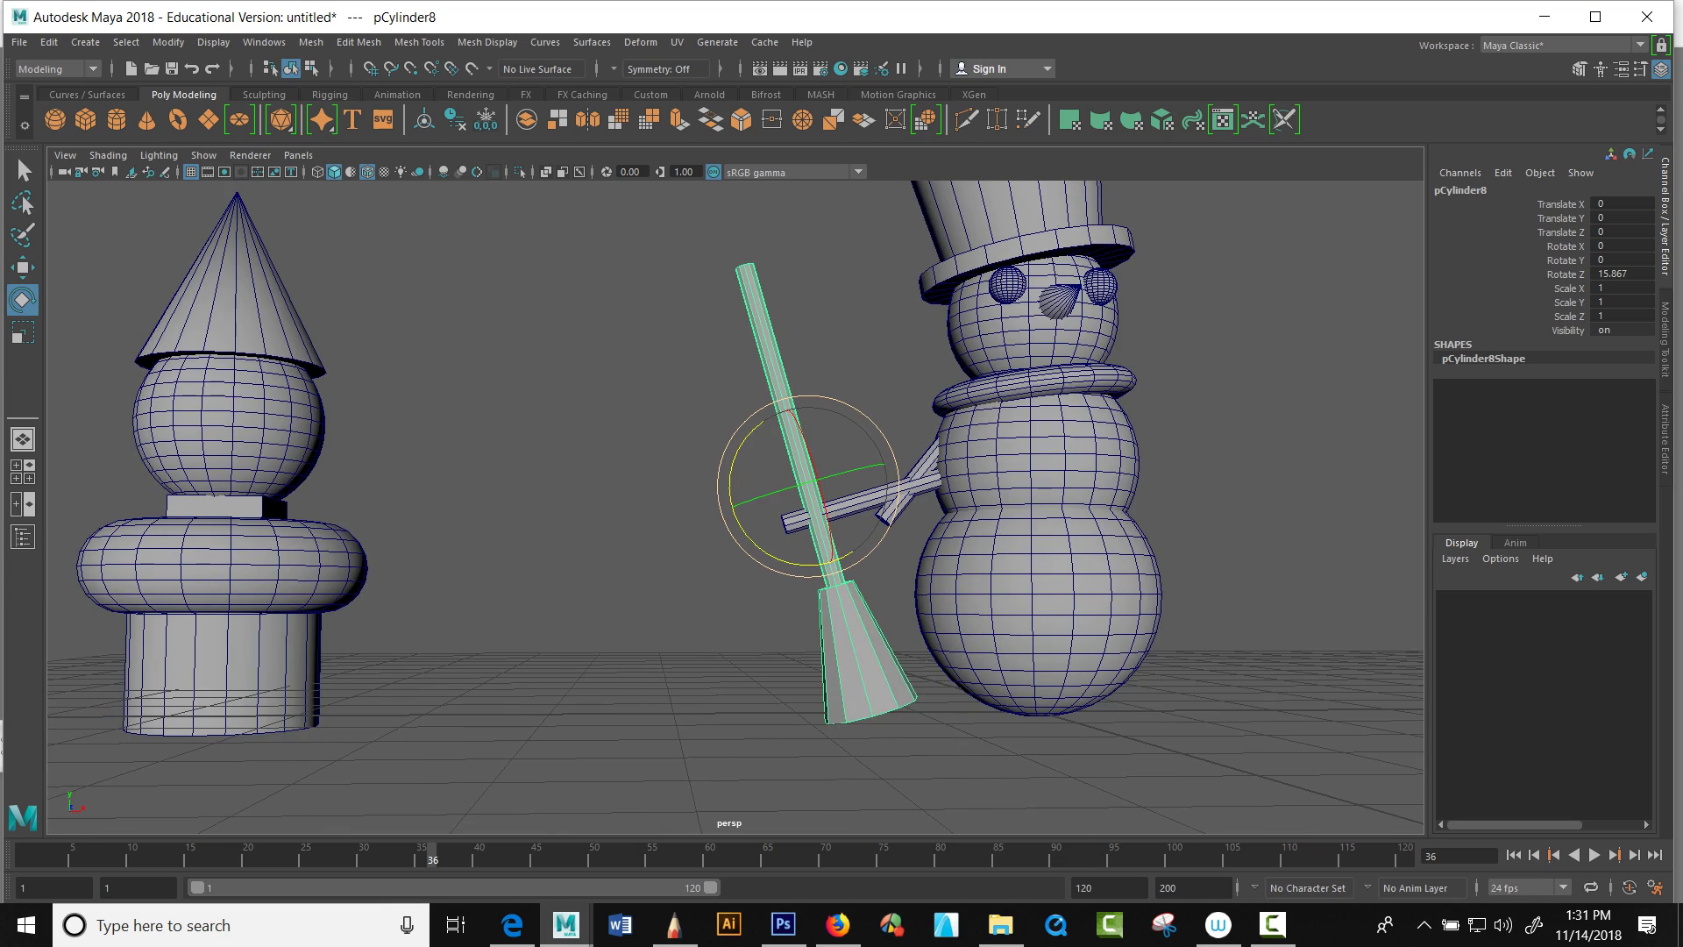
scroll(736, 506, "down", 6)
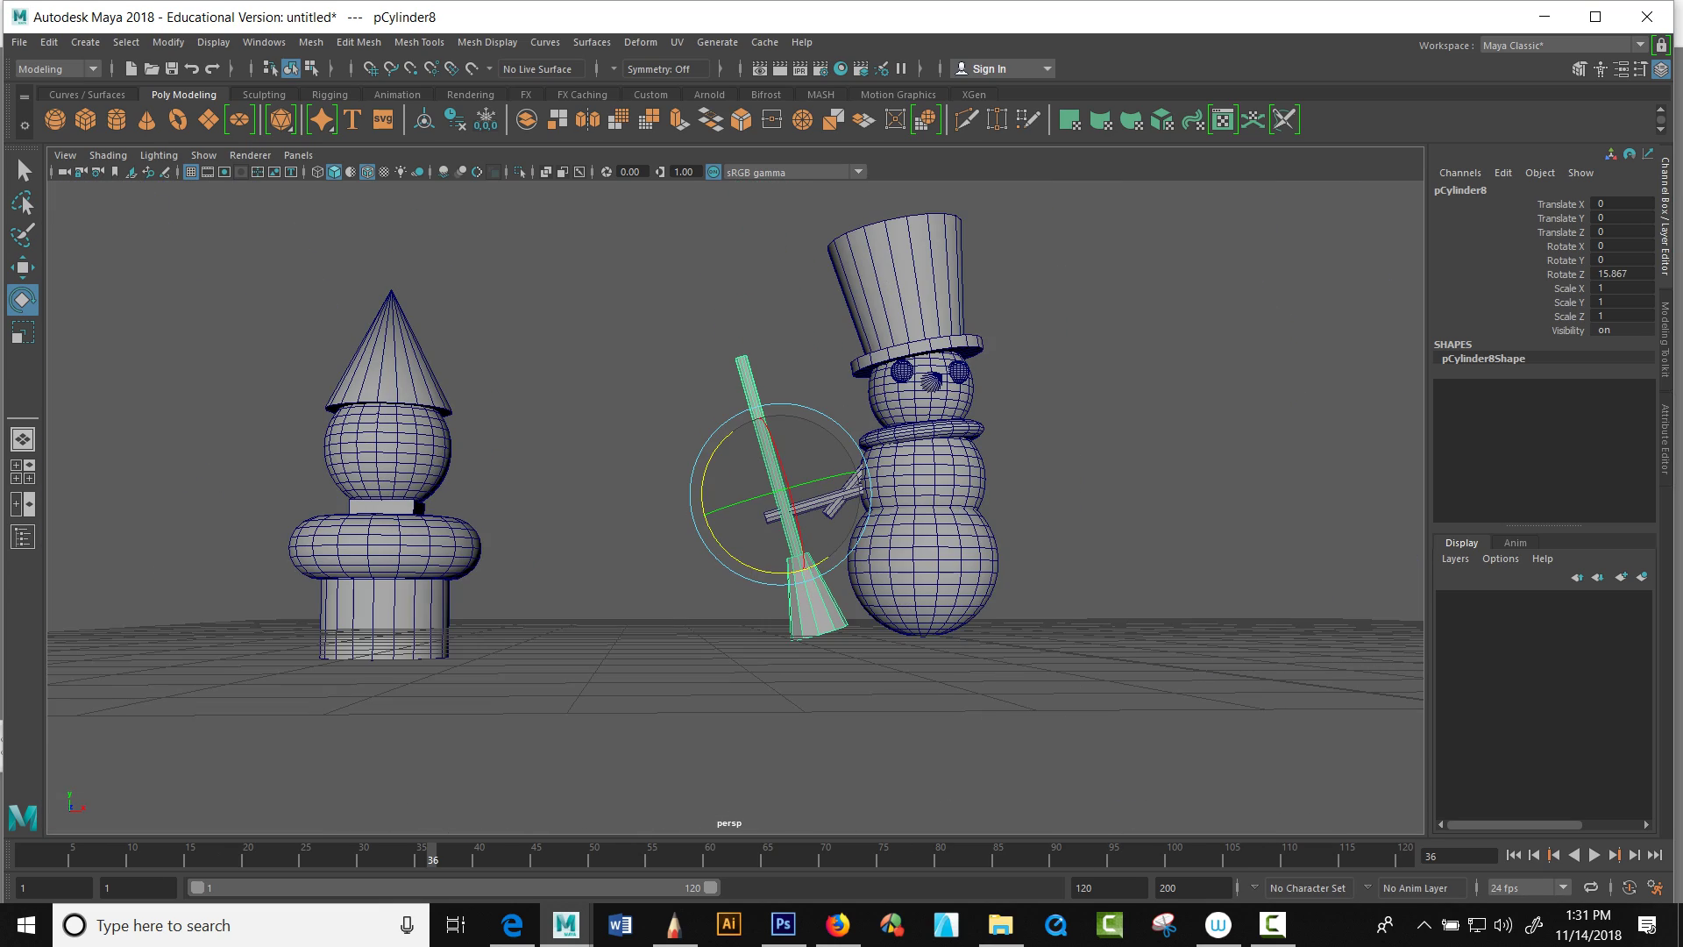
scroll(732, 526, "up", 2)
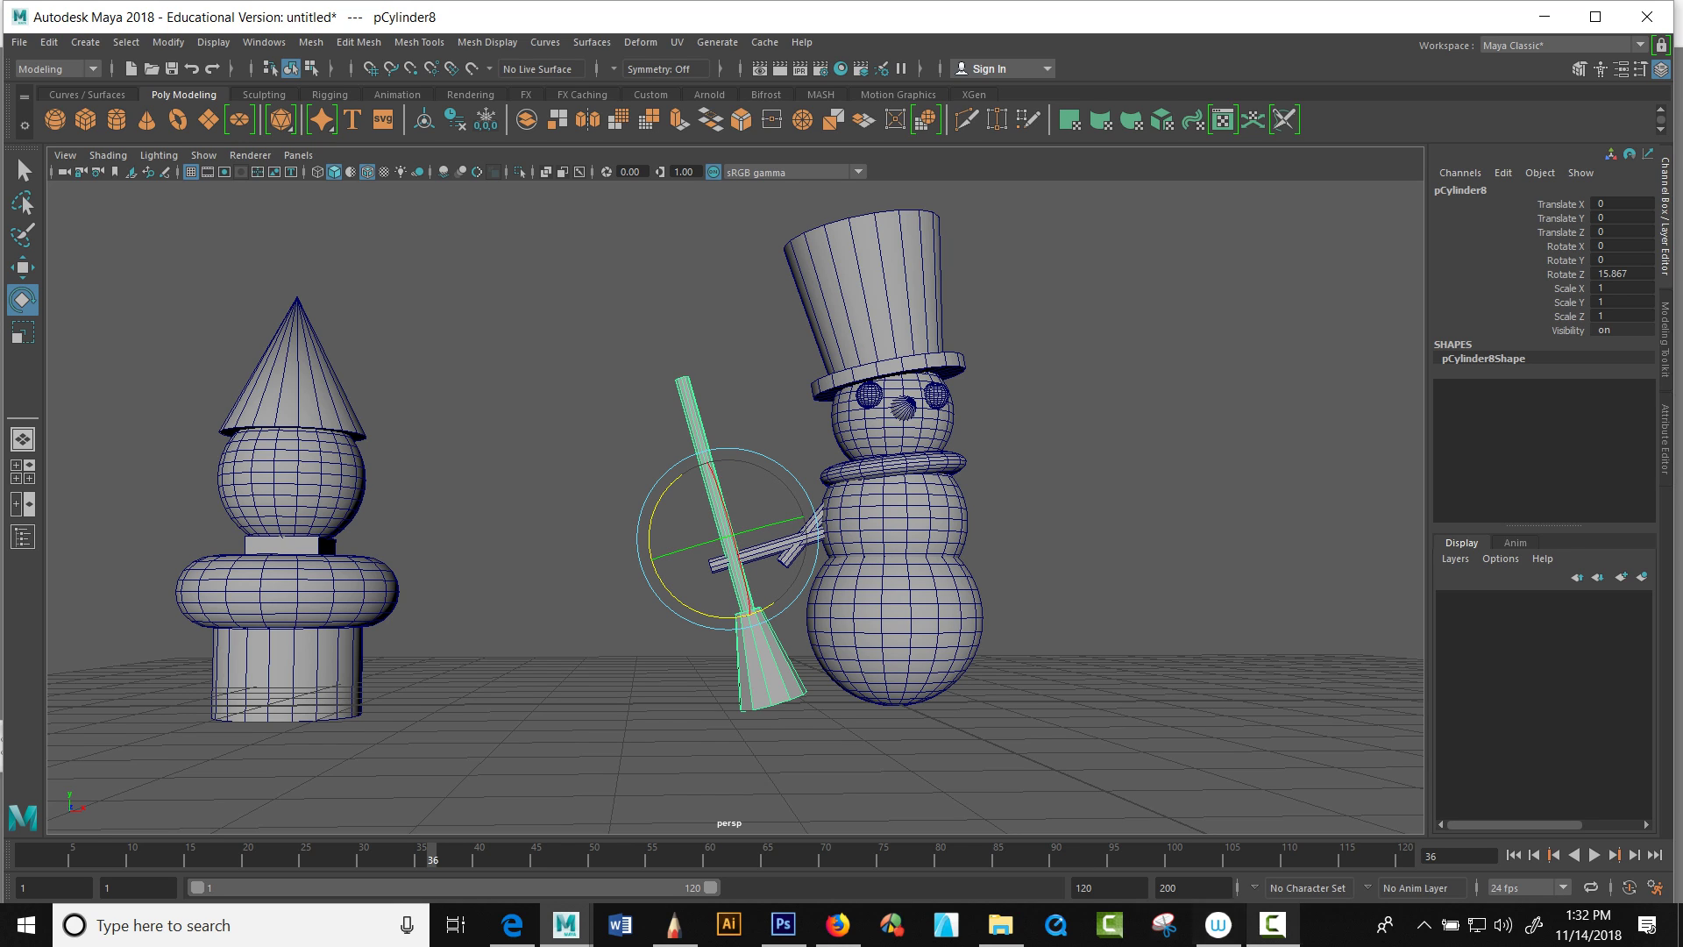
left_click(1272, 925)
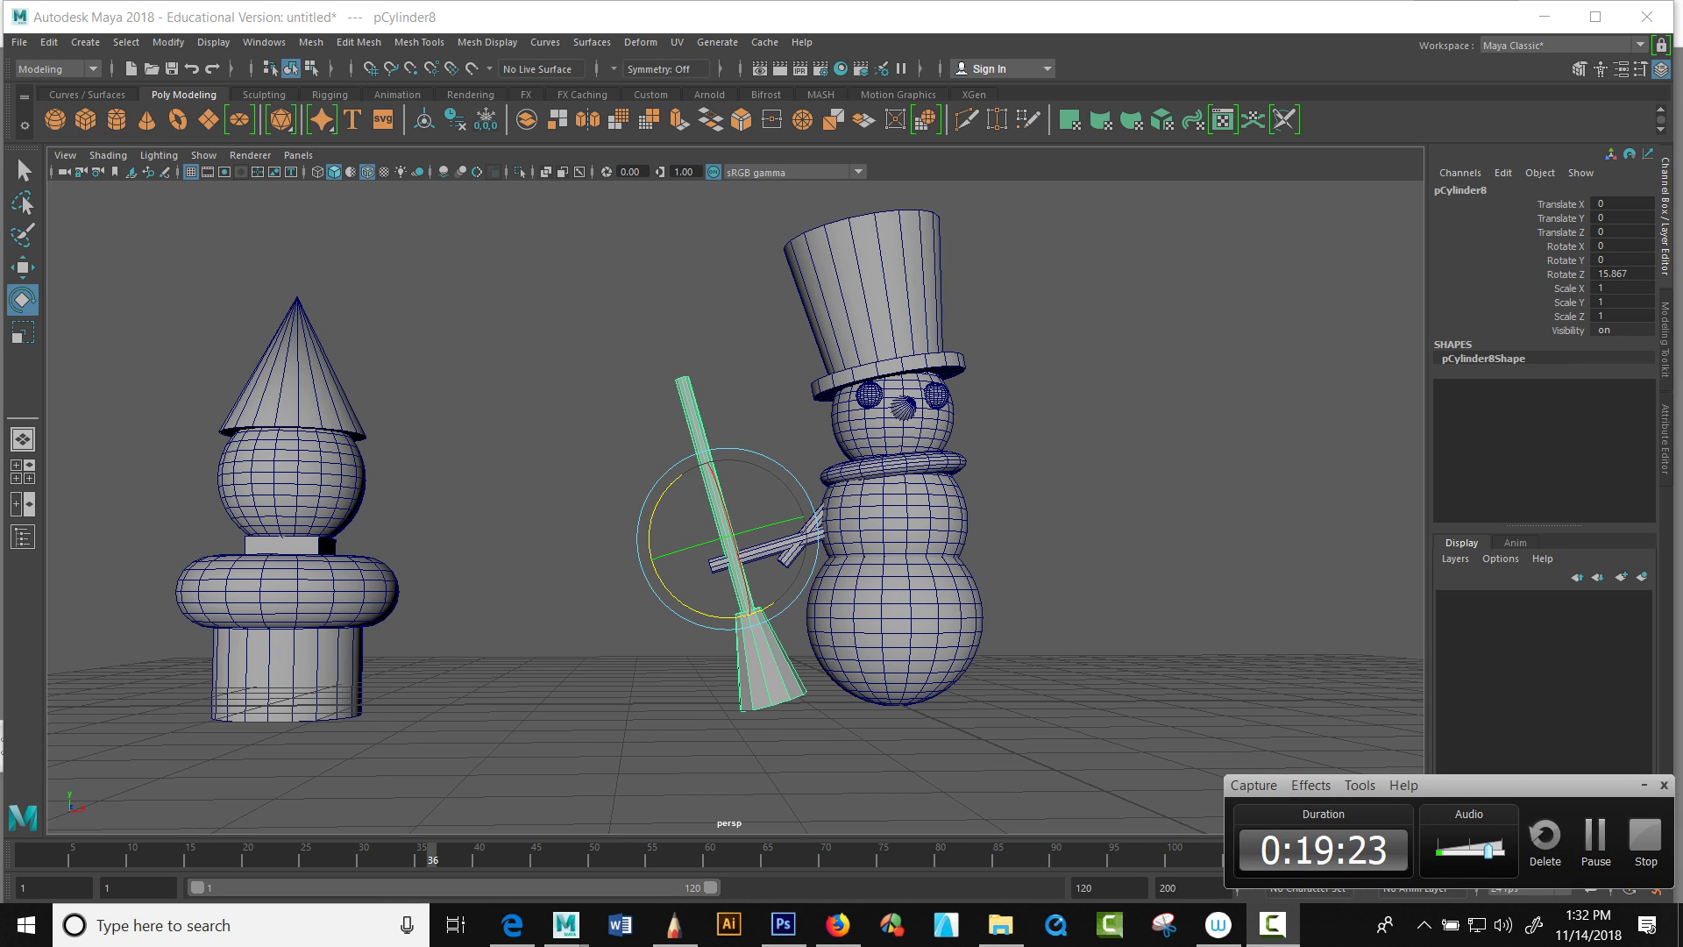